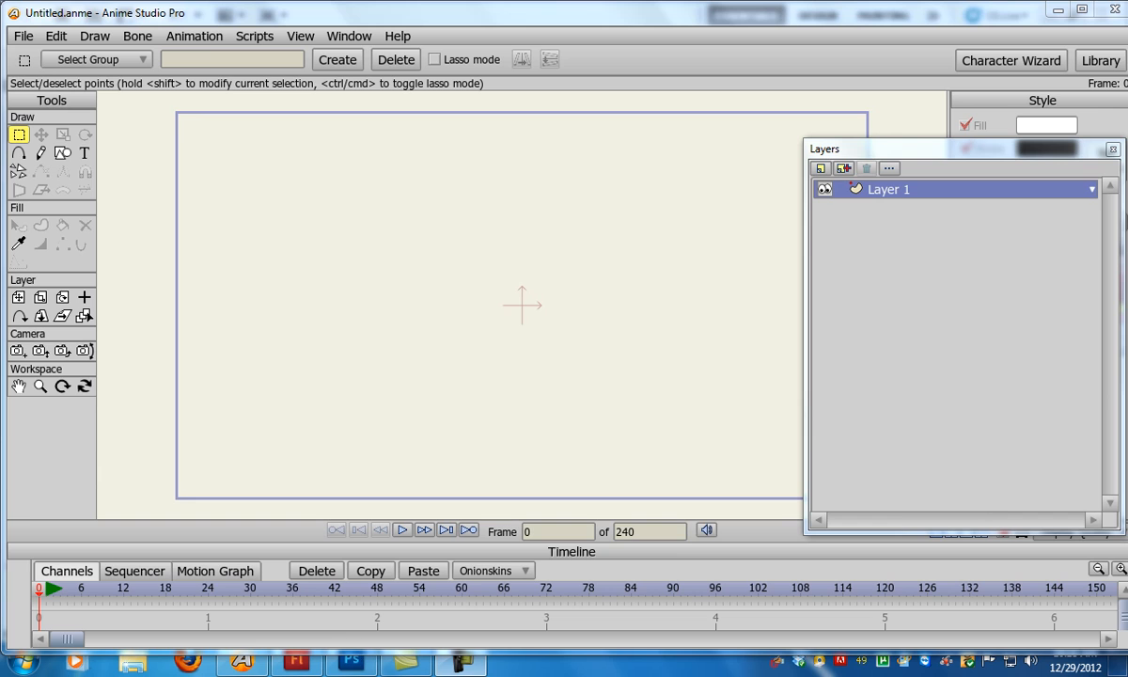
# Switch to Photoshop and set up the Brush tool with black (000000) as the foreground colour
pyautogui.click(351, 660)
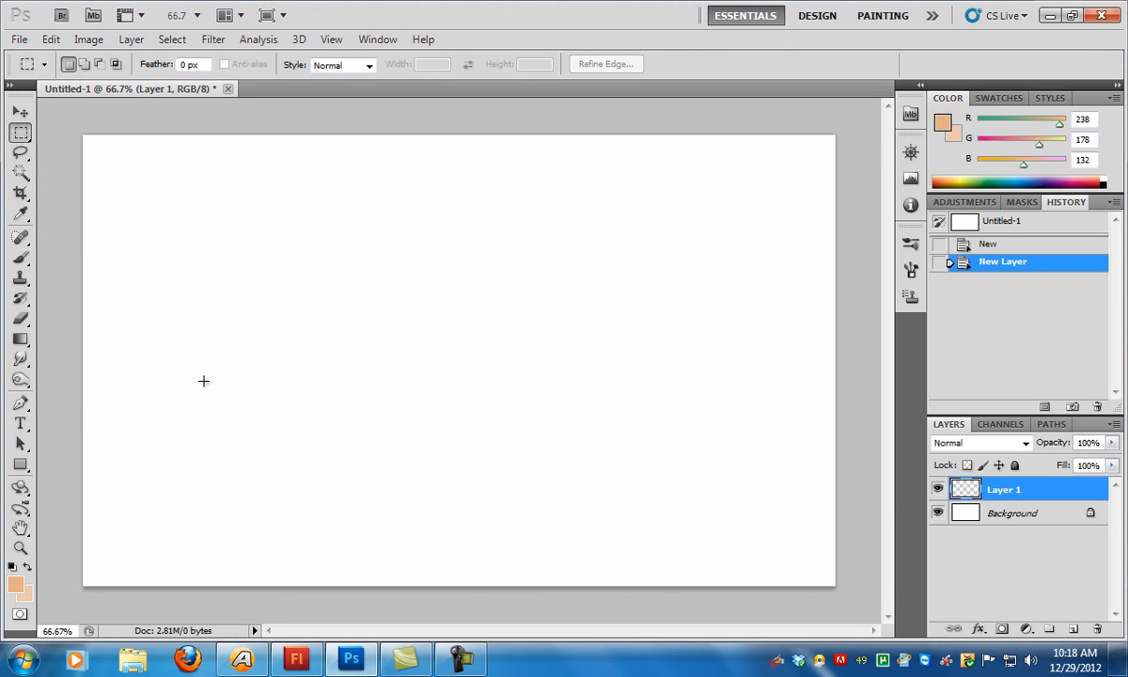
pyautogui.click(20, 256)
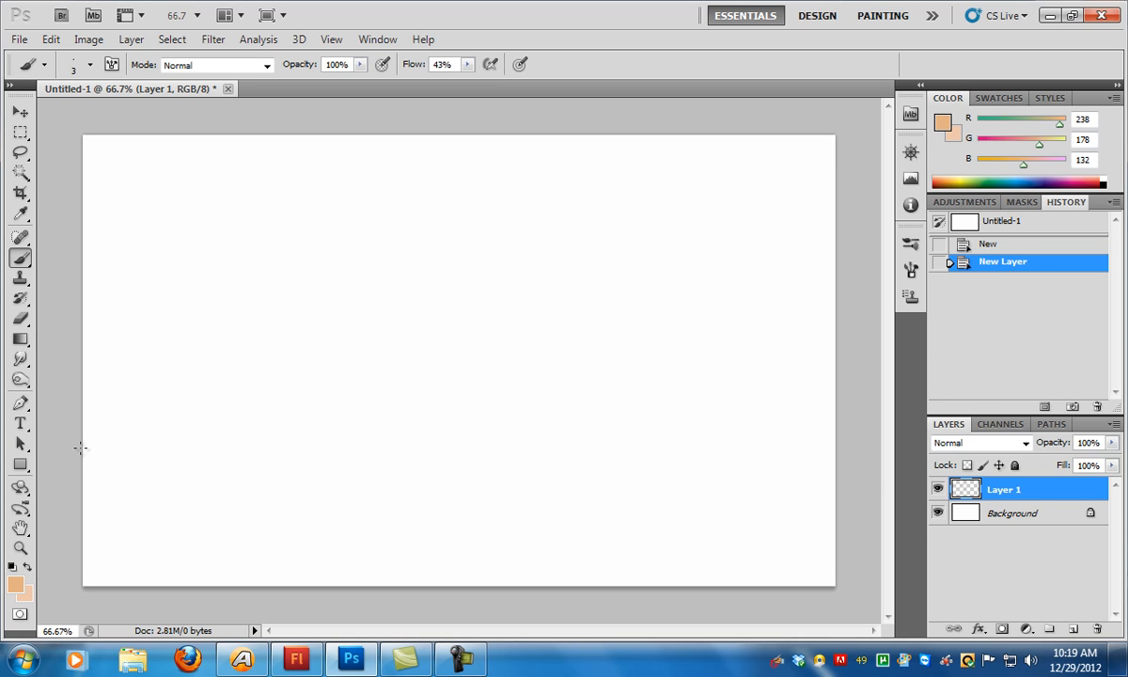
pyautogui.click(18, 586)
pyautogui.click(500, 420)
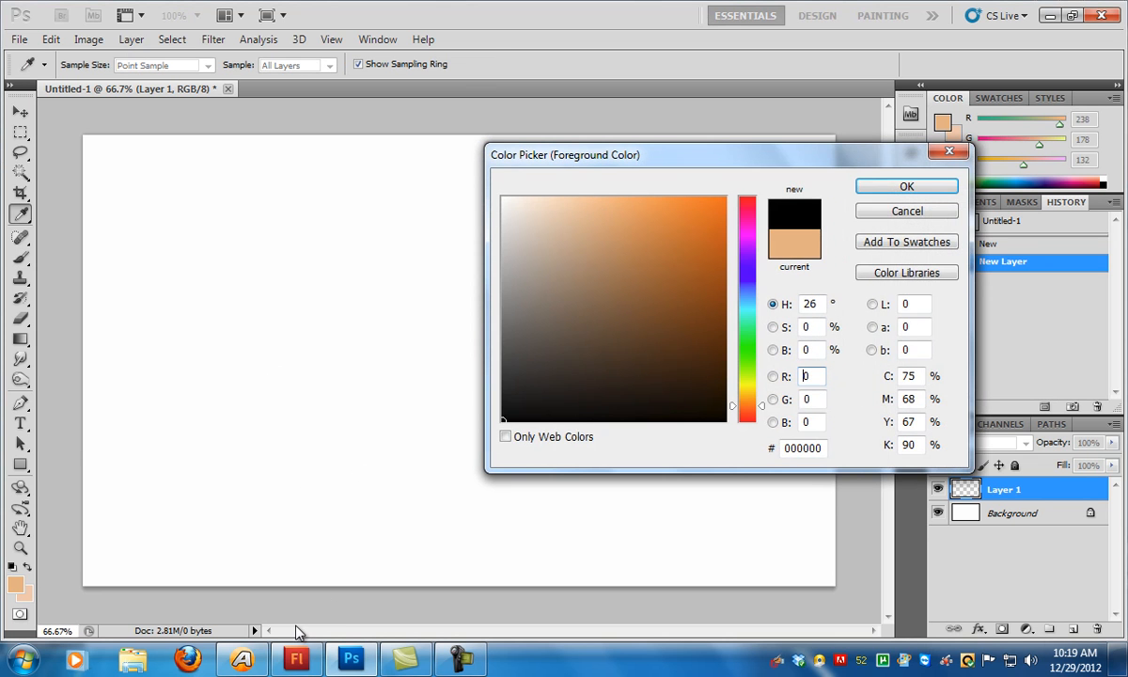
pyautogui.click(872, 183)
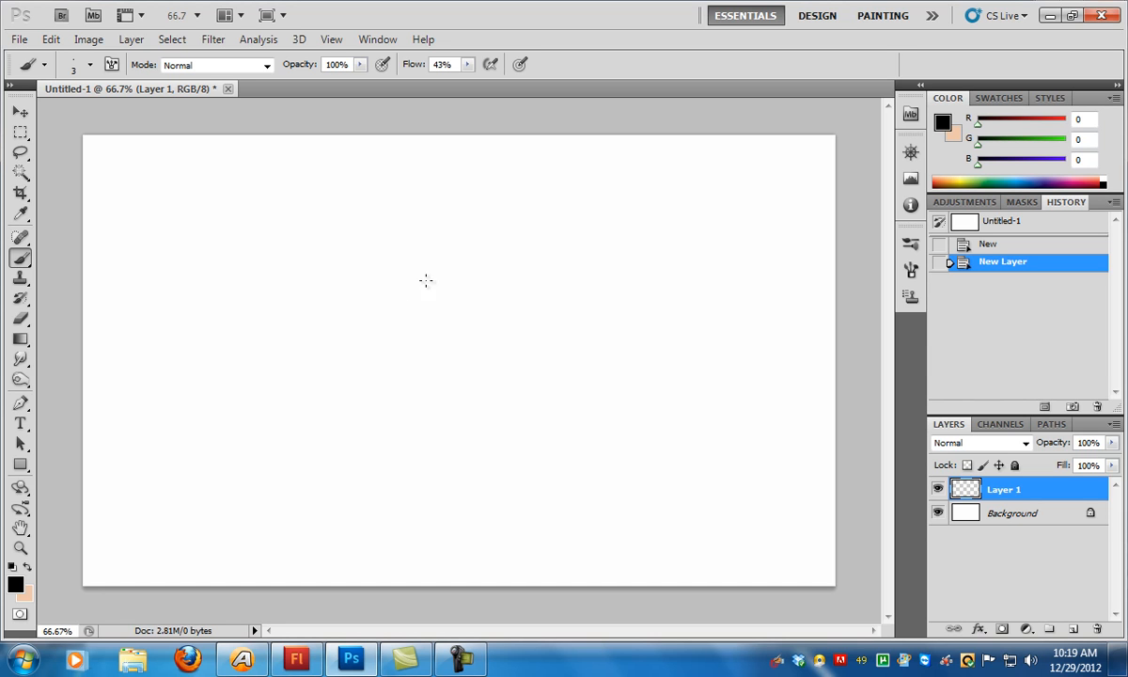
# Sketch a face outline with both ears on Layer 1 and surround it with spiky anime-style hair
pyautogui.moveTo(398, 300)
pyautogui.mouseDown()
pyautogui.moveTo(406, 330)
pyautogui.moveTo(486, 404)
pyautogui.moveTo(580, 309)
pyautogui.moveTo(576, 327)
pyautogui.mouseUp()
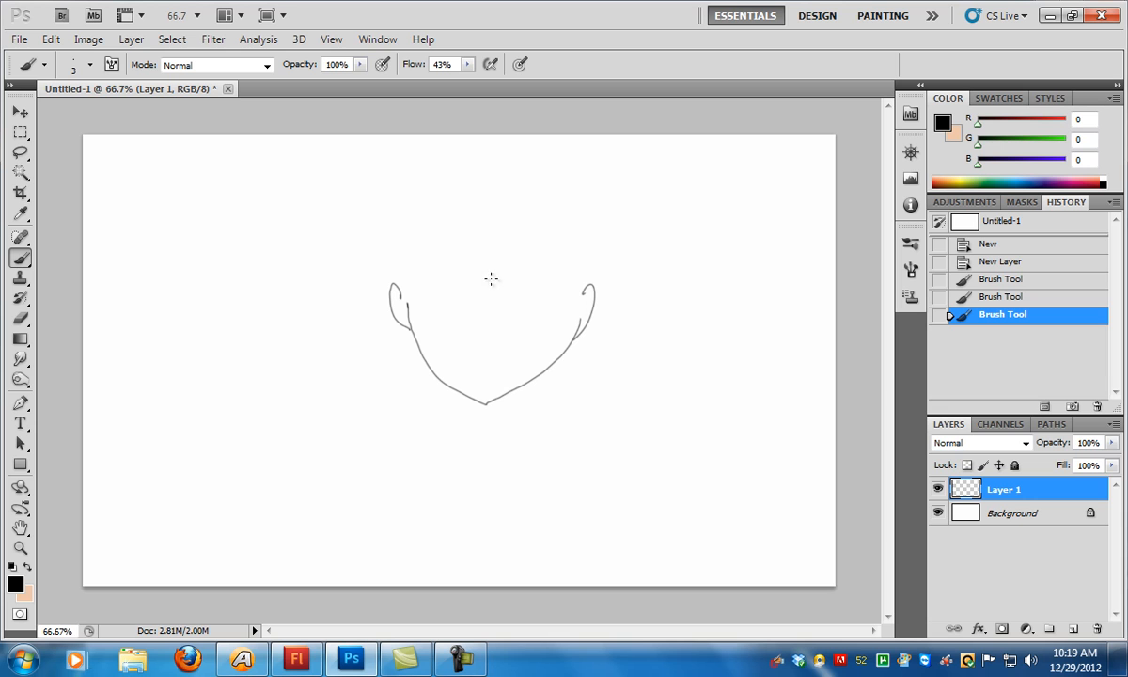
pyautogui.moveTo(490, 252)
pyautogui.mouseDown()
pyautogui.moveTo(386, 368)
pyautogui.moveTo(383, 408)
pyautogui.moveTo(405, 339)
pyautogui.moveTo(482, 254)
pyautogui.moveTo(492, 262)
pyautogui.moveTo(458, 280)
pyautogui.moveTo(525, 243)
pyautogui.moveTo(578, 282)
pyautogui.mouseUp()
pyautogui.moveTo(520, 230); pyautogui.dragTo(577, 295)
pyautogui.moveTo(582, 220); pyautogui.dragTo(595, 293)
pyautogui.moveTo(475, 228); pyautogui.dragTo(351, 258)
pyautogui.moveTo(421, 235); pyautogui.dragTo(321, 354)
pyautogui.moveTo(419, 230)
pyautogui.mouseDown()
pyautogui.moveTo(322, 356)
pyautogui.moveTo(458, 214)
pyautogui.moveTo(389, 264)
pyautogui.mouseUp()
pyautogui.moveTo(485, 202)
pyautogui.mouseDown()
pyautogui.moveTo(436, 181)
pyautogui.moveTo(343, 189)
pyautogui.moveTo(427, 197)
pyautogui.mouseUp()
pyautogui.moveTo(336, 246); pyautogui.dragTo(414, 229)
pyautogui.moveTo(450, 181)
pyautogui.mouseDown()
pyautogui.moveTo(486, 153)
pyautogui.moveTo(534, 179)
pyautogui.moveTo(645, 177)
pyautogui.moveTo(622, 197)
pyautogui.moveTo(650, 251)
pyautogui.moveTo(629, 321)
pyautogui.moveTo(575, 378)
pyautogui.moveTo(543, 437)
pyautogui.moveTo(564, 395)
pyautogui.moveTo(557, 465)
pyautogui.mouseUp()
# Draw the character's neck, shoulders and chest lines, and add one large eye under the fringe
pyautogui.moveTo(456, 387); pyautogui.dragTo(443, 467)
pyautogui.moveTo(456, 416); pyautogui.dragTo(389, 467)
pyautogui.moveTo(548, 424); pyautogui.dragTo(645, 439)
pyautogui.moveTo(429, 508)
pyautogui.mouseDown()
pyautogui.moveTo(522, 514)
pyautogui.moveTo(670, 499)
pyautogui.mouseUp()
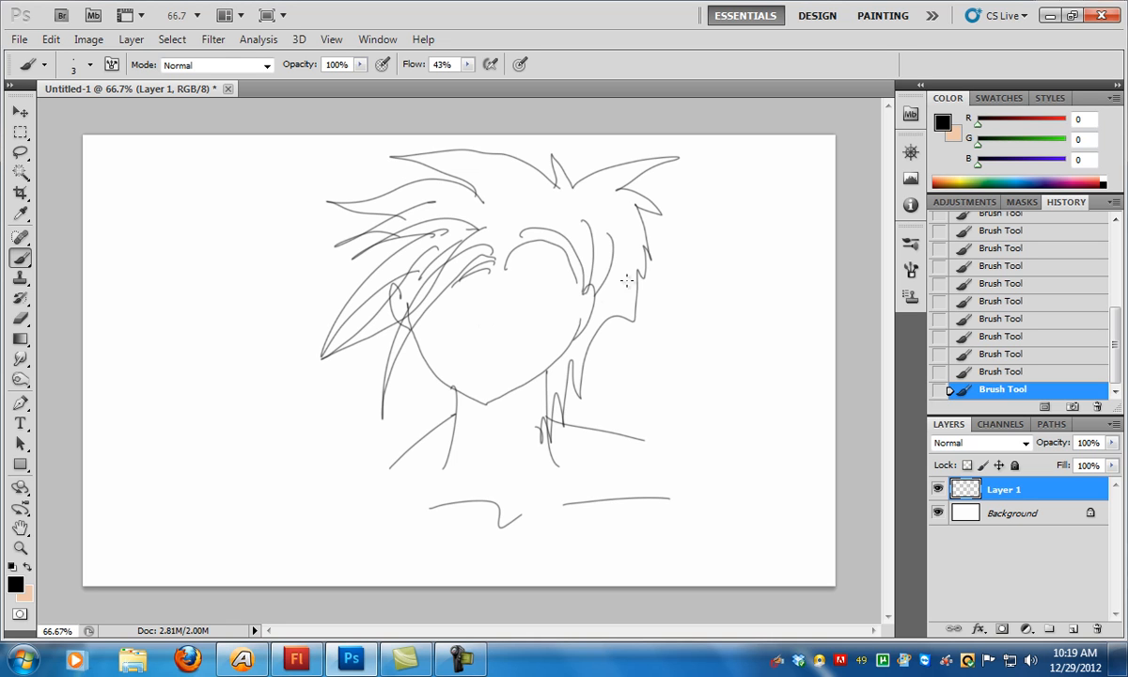
pyautogui.moveTo(504, 279)
pyautogui.mouseDown()
pyautogui.moveTo(574, 269)
pyautogui.moveTo(504, 289)
pyautogui.mouseUp()
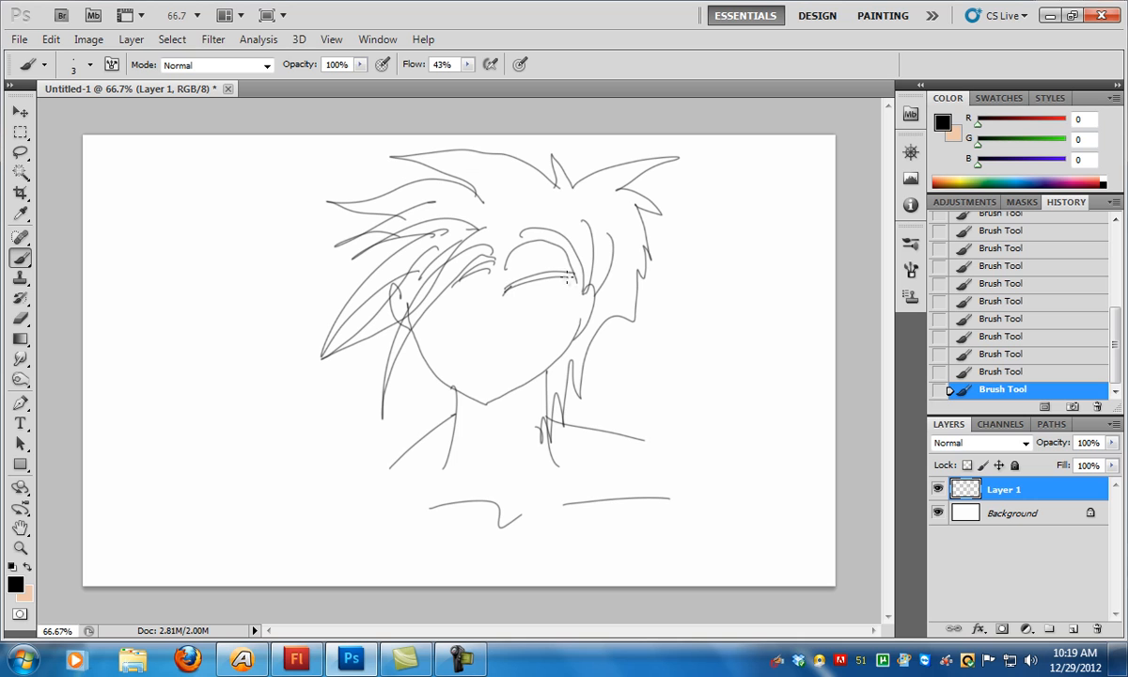
pyautogui.moveTo(542, 286)
pyautogui.mouseDown()
pyautogui.moveTo(504, 308)
pyautogui.moveTo(531, 296)
pyautogui.moveTo(561, 307)
pyautogui.moveTo(571, 292)
pyautogui.moveTo(535, 335)
pyautogui.moveTo(507, 307)
pyautogui.moveTo(531, 336)
pyautogui.mouseUp()
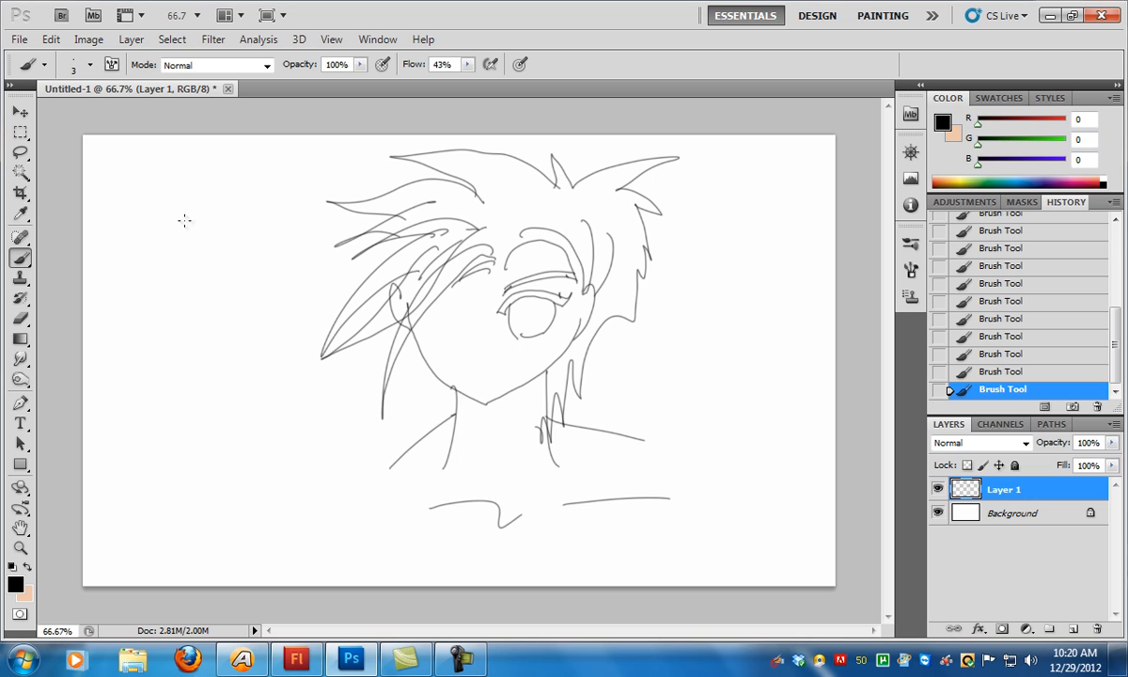
# Sketch a bent arm with a rough hand and a detailed wristband beside the character's head
pyautogui.moveTo(198, 195); pyautogui.dragTo(168, 341)
pyautogui.moveTo(280, 205)
pyautogui.mouseDown()
pyautogui.moveTo(217, 366)
pyautogui.moveTo(166, 350)
pyautogui.moveTo(156, 386)
pyautogui.moveTo(173, 458)
pyautogui.mouseUp()
pyautogui.moveTo(219, 362)
pyautogui.mouseDown()
pyautogui.moveTo(216, 403)
pyautogui.moveTo(237, 447)
pyautogui.moveTo(194, 479)
pyautogui.moveTo(257, 504)
pyautogui.moveTo(296, 460)
pyautogui.moveTo(327, 418)
pyautogui.mouseUp()
pyautogui.moveTo(330, 435); pyautogui.dragTo(319, 449)
pyautogui.moveTo(162, 426); pyautogui.dragTo(230, 405)
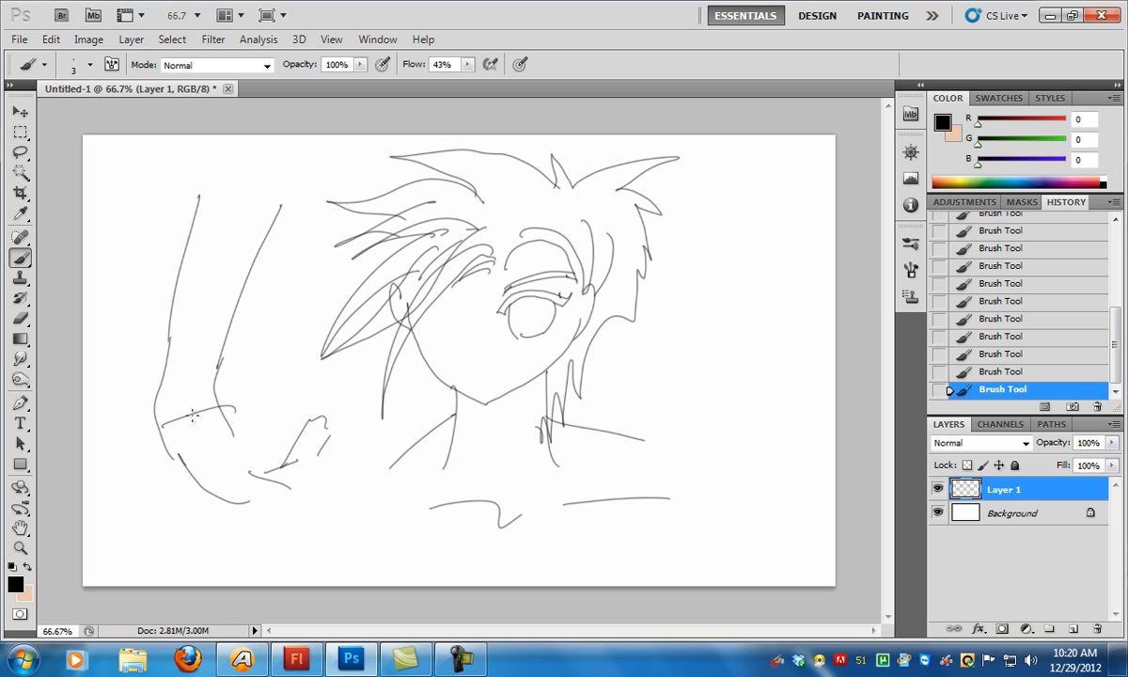
pyautogui.moveTo(154, 396)
pyautogui.mouseDown()
pyautogui.moveTo(227, 397)
pyautogui.moveTo(225, 365)
pyautogui.moveTo(216, 392)
pyautogui.moveTo(167, 384)
pyautogui.moveTo(184, 359)
pyautogui.moveTo(174, 380)
pyautogui.moveTo(213, 367)
pyautogui.mouseUp()
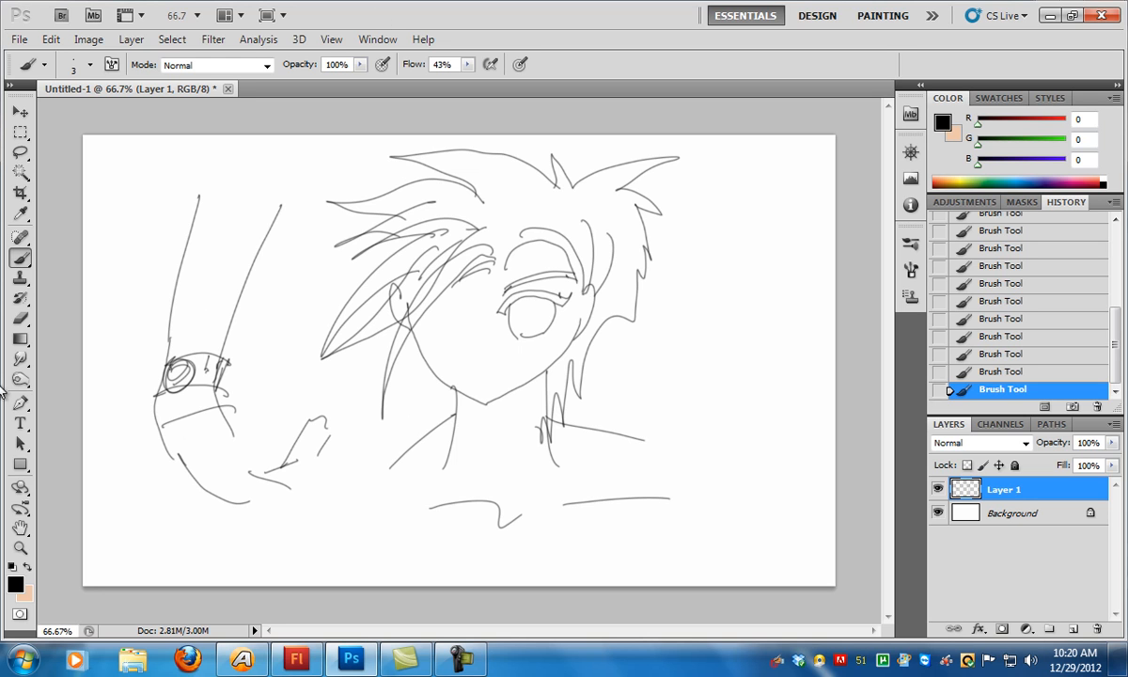
# Magnify the brush lines up to 700% to examine their pixels, and return to a view of the whole canvas
pyautogui.click(19, 548)
pyautogui.click(461, 337)
pyautogui.click(564, 324)
pyautogui.click(677, 282)
pyautogui.click(710, 270)
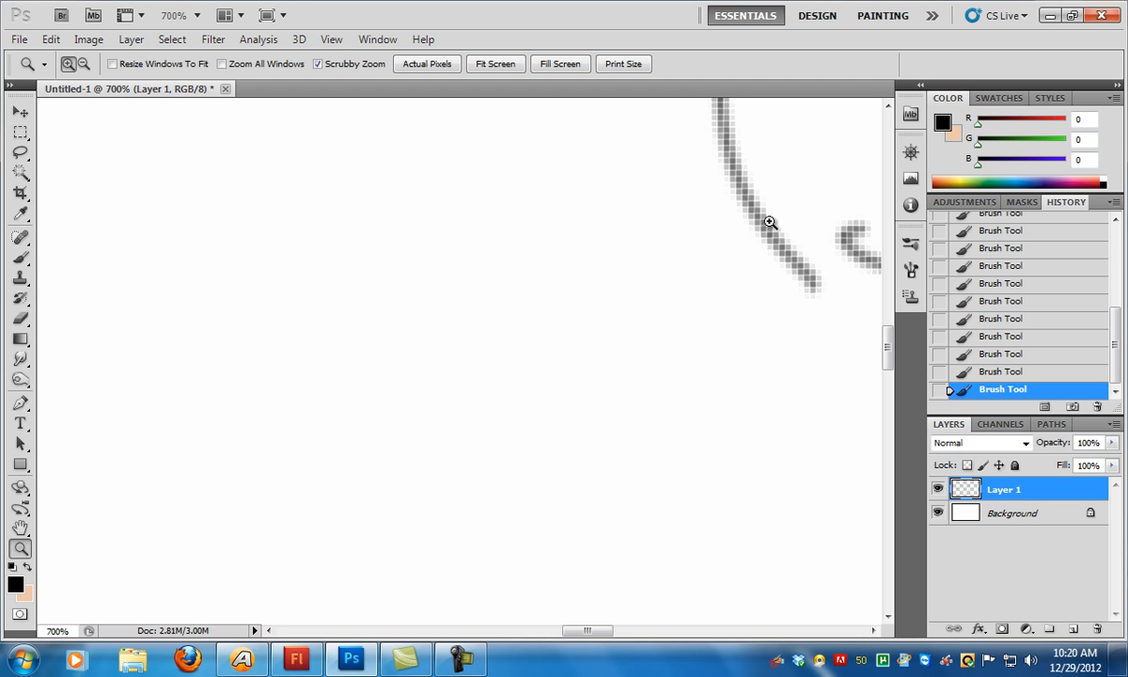
pyautogui.keyDown('alt'); pyautogui.click(669, 257); pyautogui.keyUp('alt')
pyautogui.keyDown('alt'); pyautogui.click(668, 257); pyautogui.keyUp('alt')
pyautogui.keyDown('alt'); pyautogui.click(669, 257); pyautogui.keyUp('alt')
pyautogui.keyDown('alt'); pyautogui.click(668, 256); pyautogui.keyUp('alt')
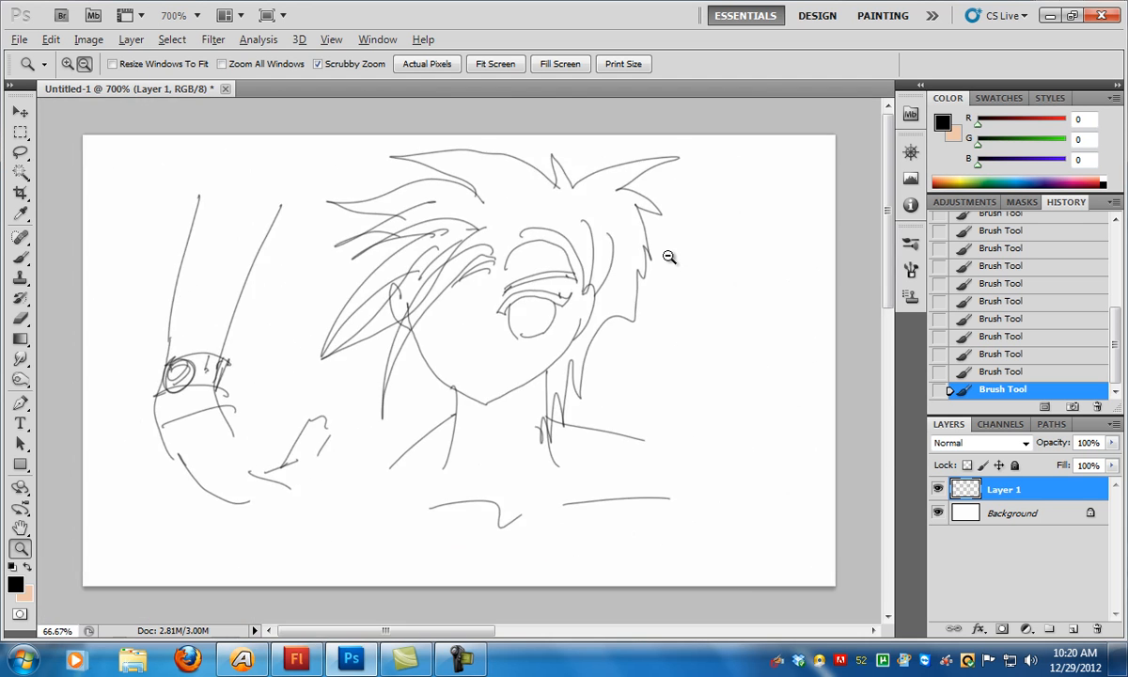
pyautogui.keyDown('alt'); pyautogui.click(669, 257); pyautogui.keyUp('alt')
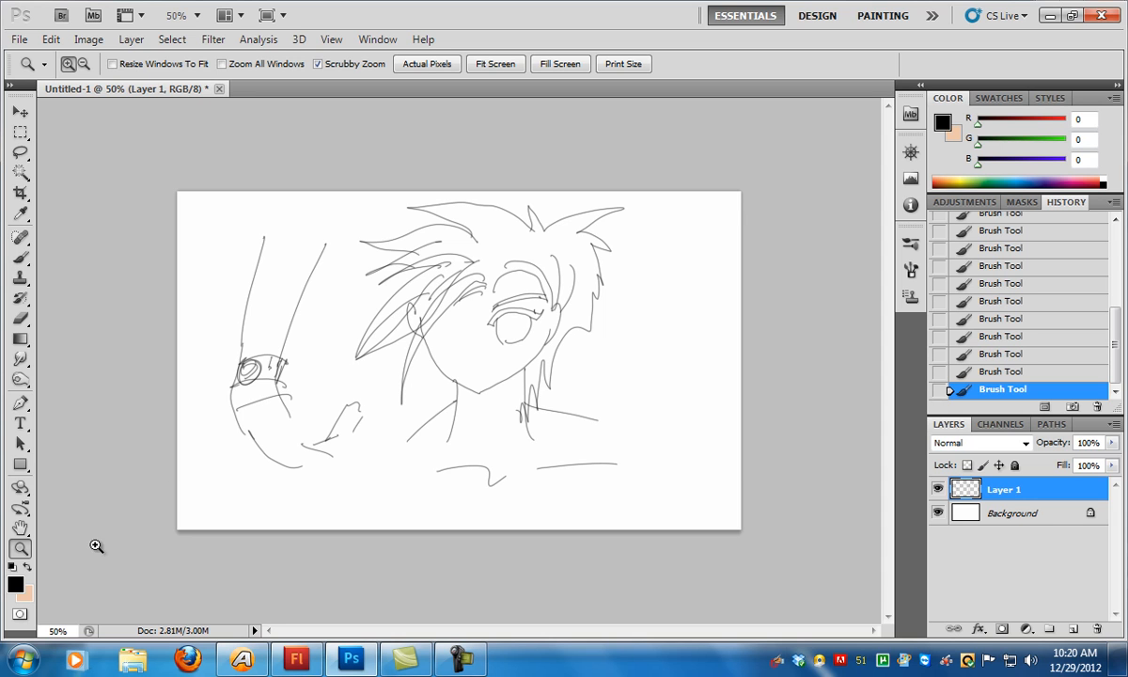
pyautogui.moveTo(613, 411); pyautogui.dragTo(602, 410)
pyautogui.click(601, 411)
# Brush a small profile head with an eye, ear and hair lines inside the large face, working at 200% magnification
pyautogui.click(22, 258)
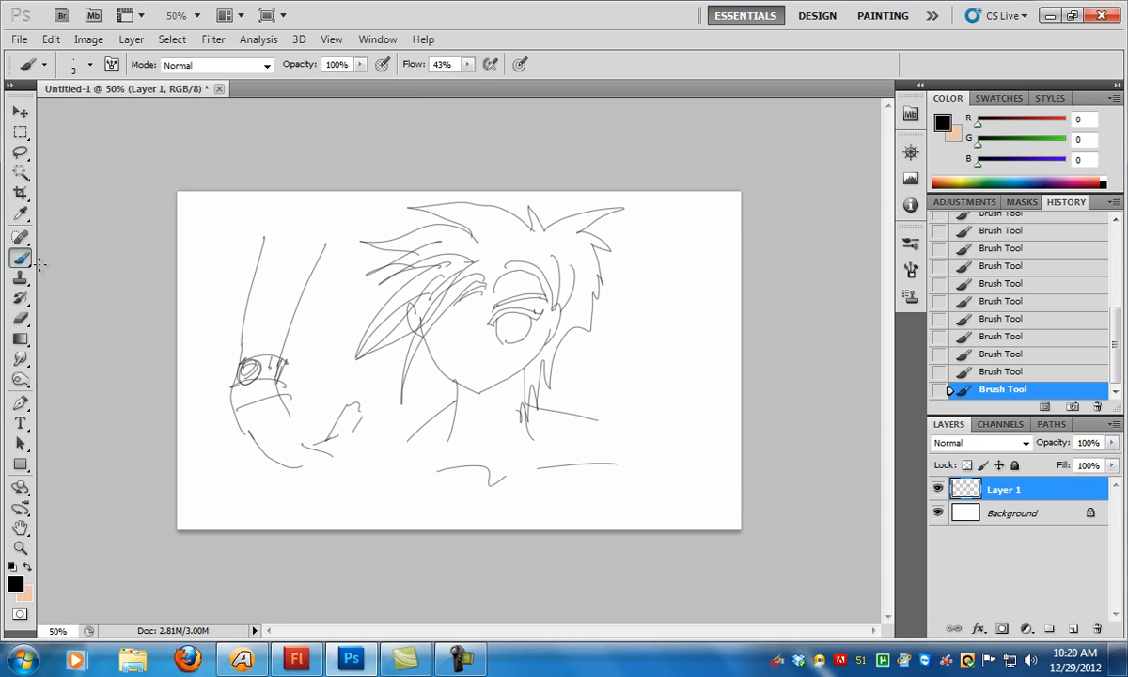
pyautogui.keyDown('ctrl'); pyautogui.click(456, 396); pyautogui.keyUp('ctrl')
pyautogui.keyDown('ctrl'); pyautogui.click(456, 396); pyautogui.keyUp('ctrl')
pyautogui.keyDown('ctrl'); pyautogui.click(456, 396); pyautogui.keyUp('ctrl')
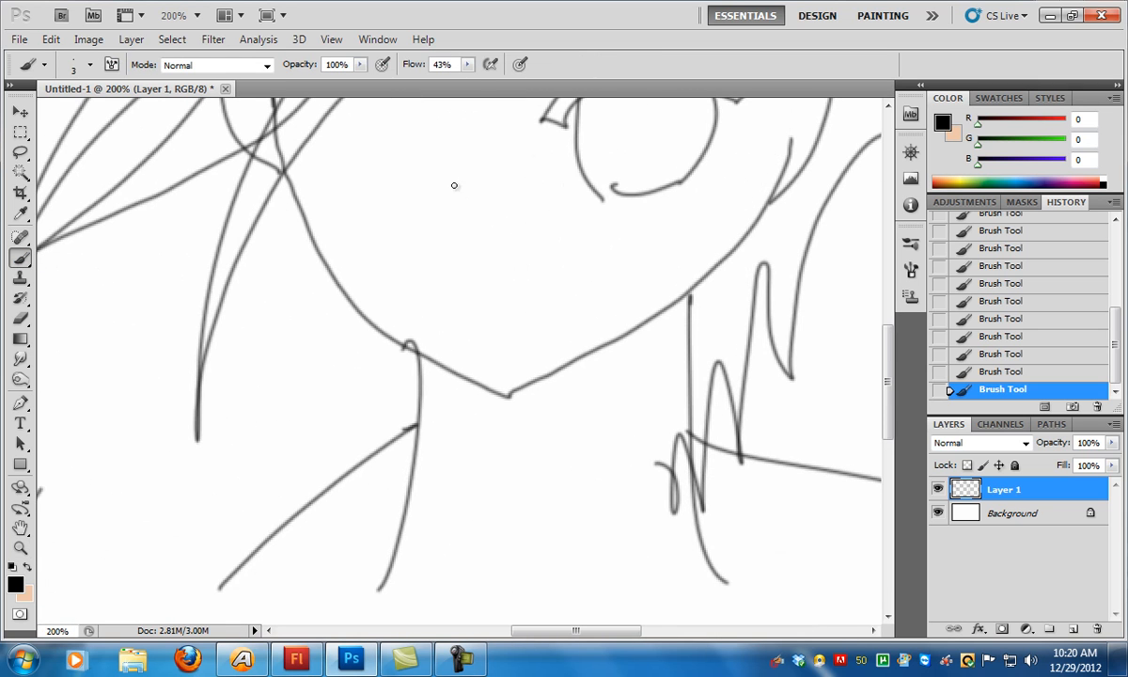
pyautogui.moveTo(442, 172)
pyautogui.mouseDown()
pyautogui.moveTo(436, 230)
pyautogui.moveTo(448, 262)
pyautogui.moveTo(392, 311)
pyautogui.moveTo(364, 290)
pyautogui.moveTo(366, 256)
pyautogui.mouseUp()
pyautogui.moveTo(356, 208)
pyautogui.mouseDown()
pyautogui.moveTo(346, 222)
pyautogui.moveTo(353, 257)
pyautogui.mouseUp()
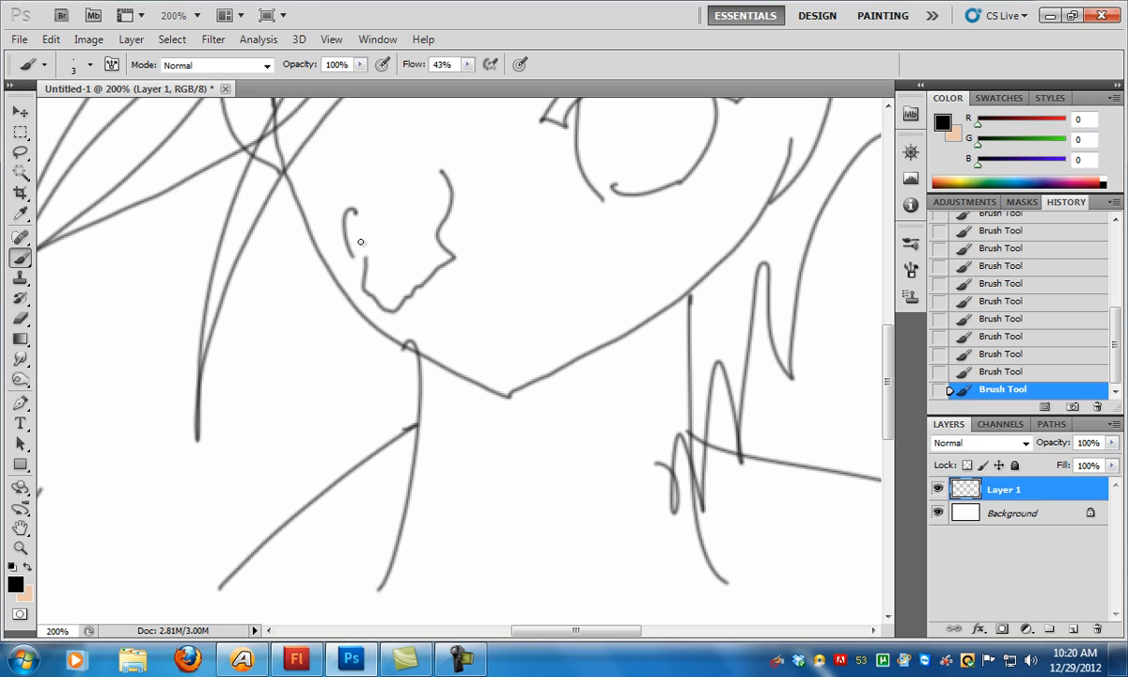
pyautogui.moveTo(408, 186)
pyautogui.mouseDown()
pyautogui.moveTo(406, 209)
pyautogui.moveTo(428, 201)
pyautogui.moveTo(431, 214)
pyautogui.moveTo(422, 200)
pyautogui.mouseUp()
pyautogui.moveTo(436, 157)
pyautogui.mouseDown()
pyautogui.moveTo(366, 253)
pyautogui.moveTo(395, 166)
pyautogui.moveTo(359, 242)
pyautogui.mouseUp()
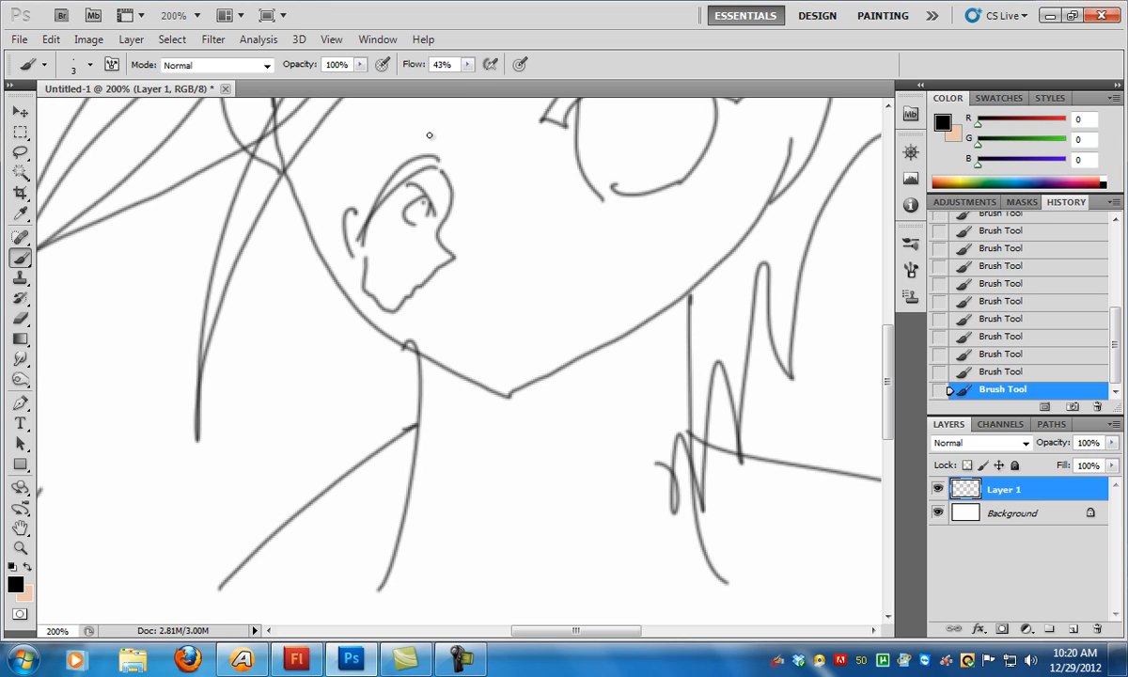
# Examine the small head's lines for pixelation at up to 3200% magnification, ending with the whole canvas at 66.7%
pyautogui.press('z')
pyautogui.hotkey('ctrl', '-')
pyautogui.hotkey('ctrl', '-')
pyautogui.hotkey('ctrl', '-')
pyautogui.hotkey('ctrl', '-')
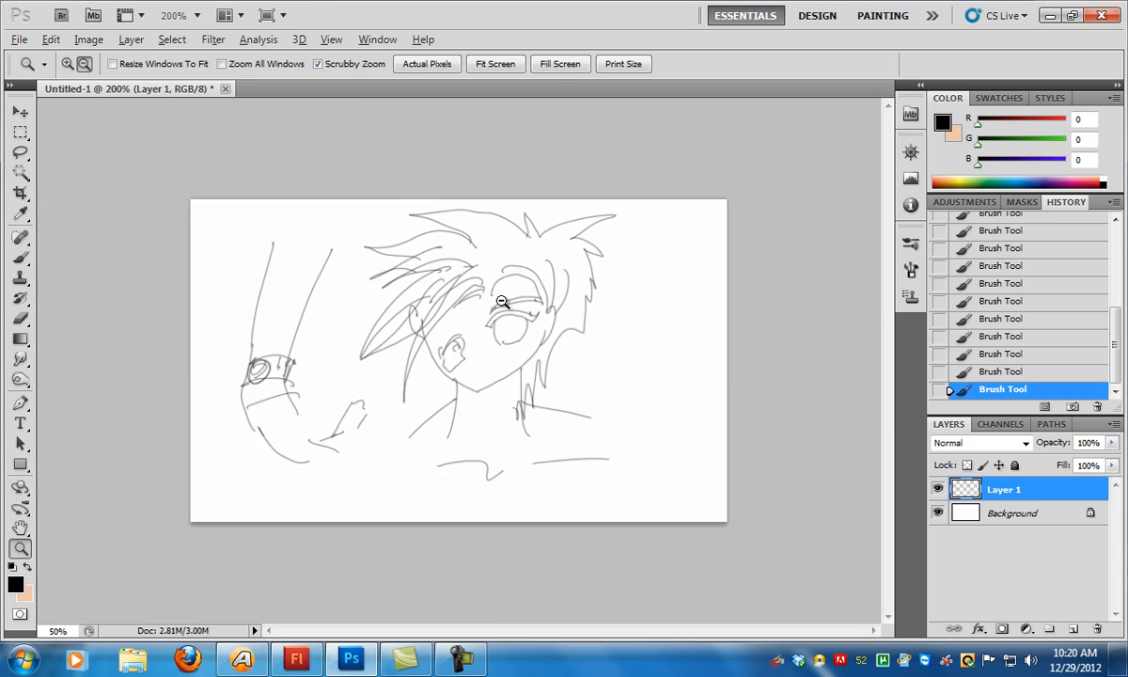
pyautogui.moveTo(450, 349); pyautogui.dragTo(483, 327)
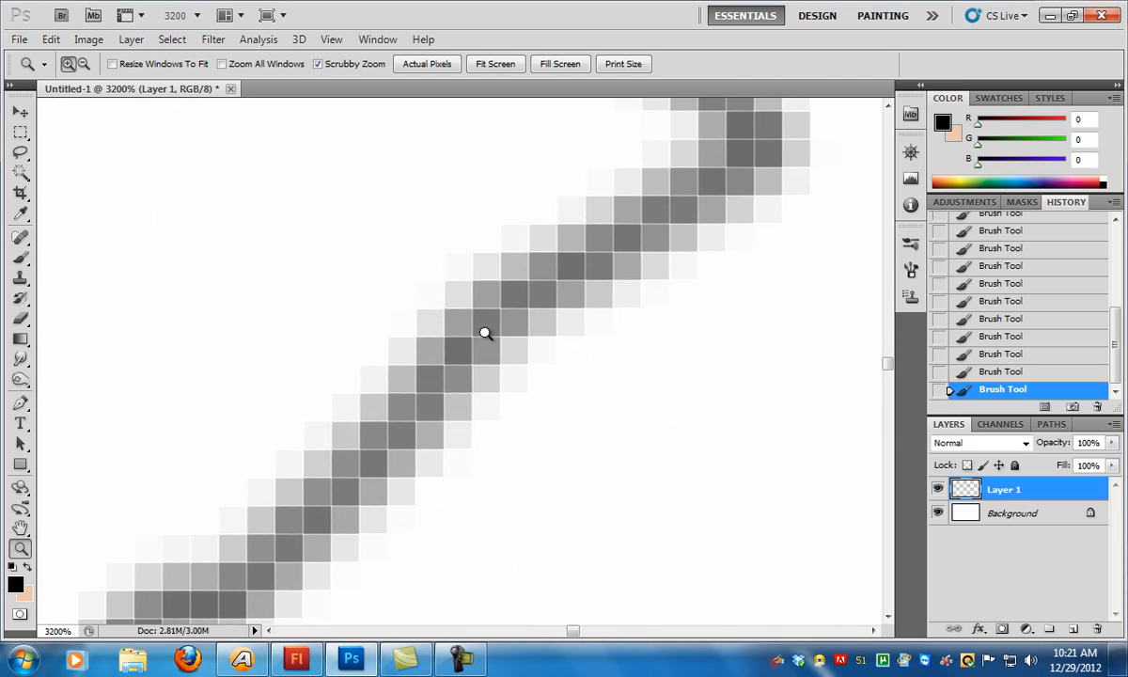
pyautogui.moveTo(433, 390)
pyautogui.keyDown('alt'); pyautogui.mouseDown()
pyautogui.moveTo(504, 426)
pyautogui.moveTo(499, 390)
pyautogui.mouseUp(); pyautogui.keyUp('alt')
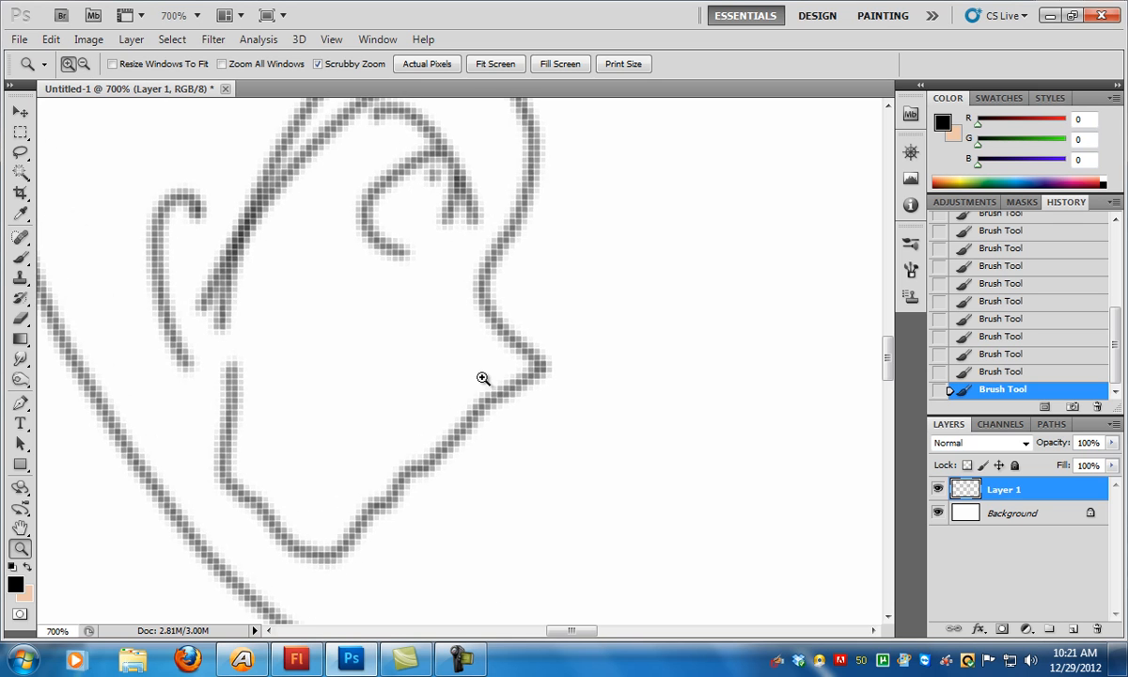
pyautogui.keyDown('alt'); pyautogui.click(500, 411); pyautogui.keyUp('alt')
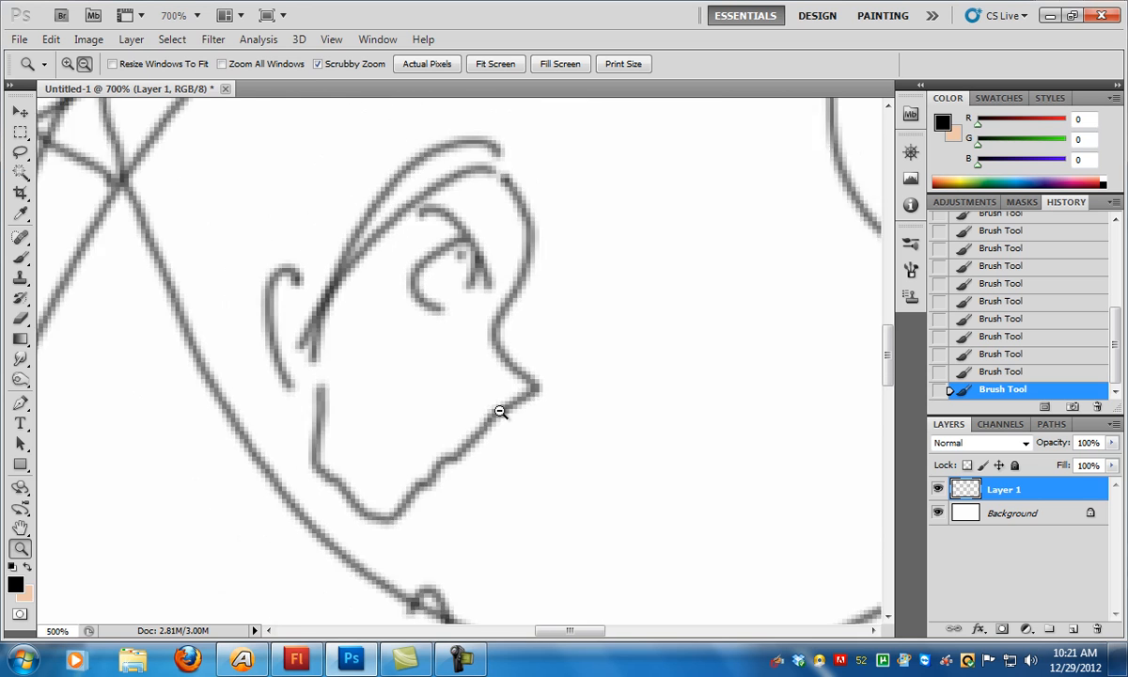
pyautogui.keyDown('alt'); pyautogui.click(500, 411); pyautogui.keyUp('alt')
pyautogui.keyDown('alt'); pyautogui.click(499, 410); pyautogui.keyUp('alt')
pyautogui.keyDown('alt'); pyautogui.click(499, 409); pyautogui.keyUp('alt')
pyautogui.keyDown('alt'); pyautogui.click(499, 410); pyautogui.keyUp('alt')
pyautogui.keyDown('alt'); pyautogui.click(499, 410); pyautogui.keyUp('alt')
pyautogui.keyDown('alt'); pyautogui.click(499, 410); pyautogui.keyUp('alt')
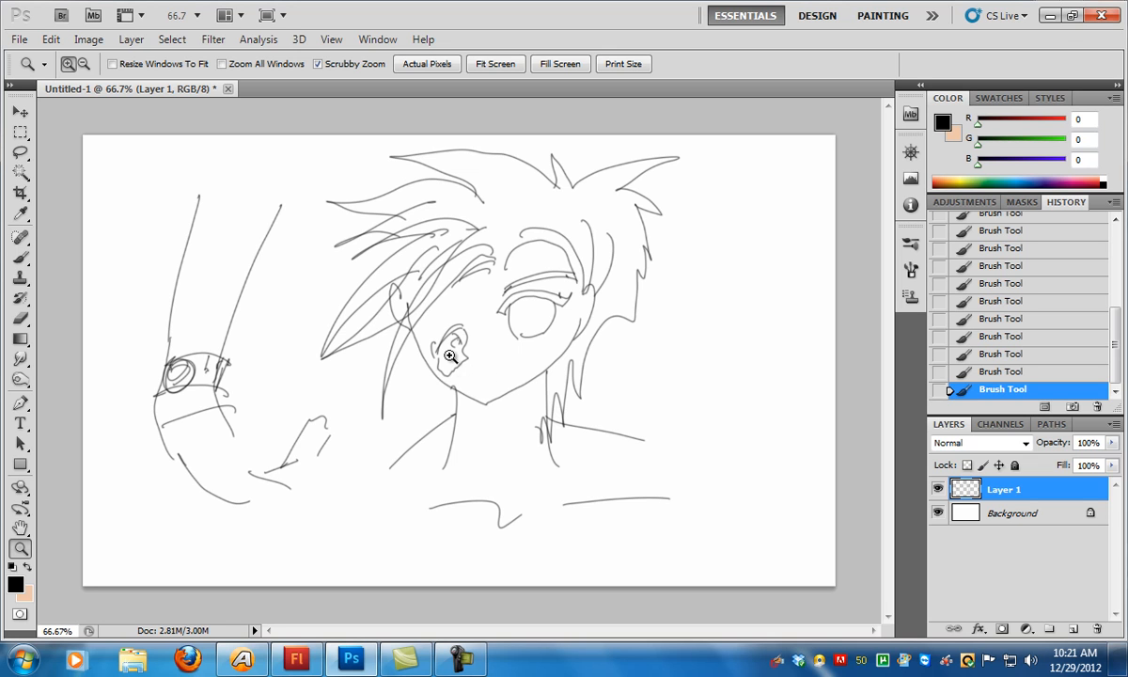
# Minimize Photoshop, switch to Flash, and set the Pencil tool to Ink mode
pyautogui.click(1050, 16)
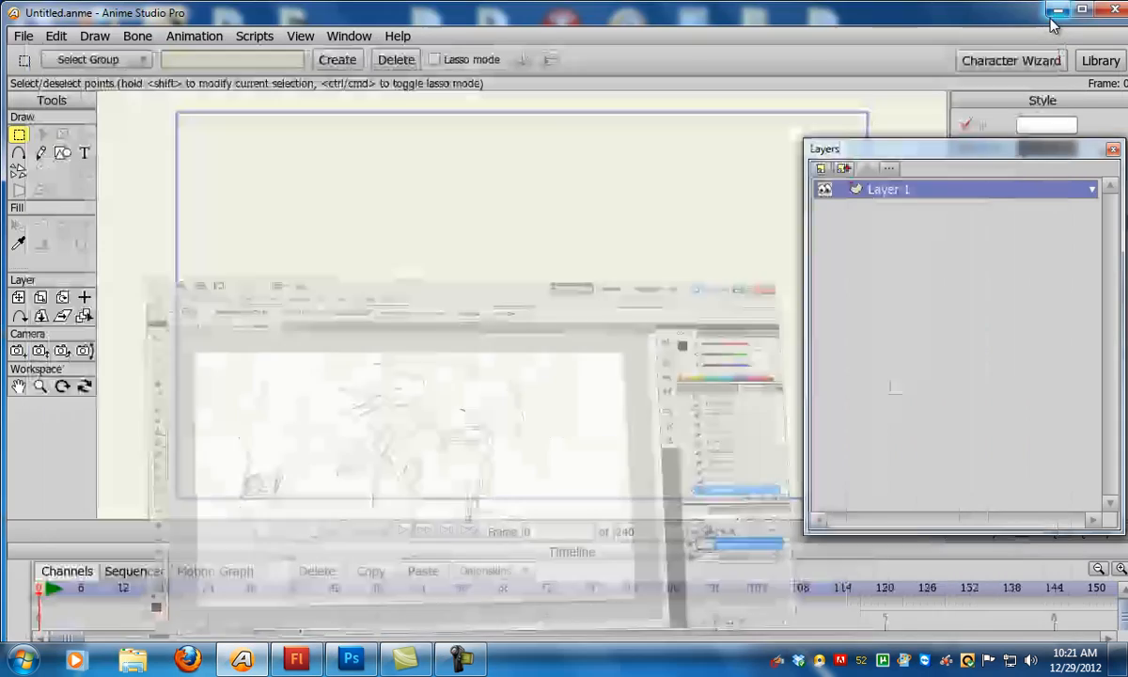
pyautogui.click(297, 659)
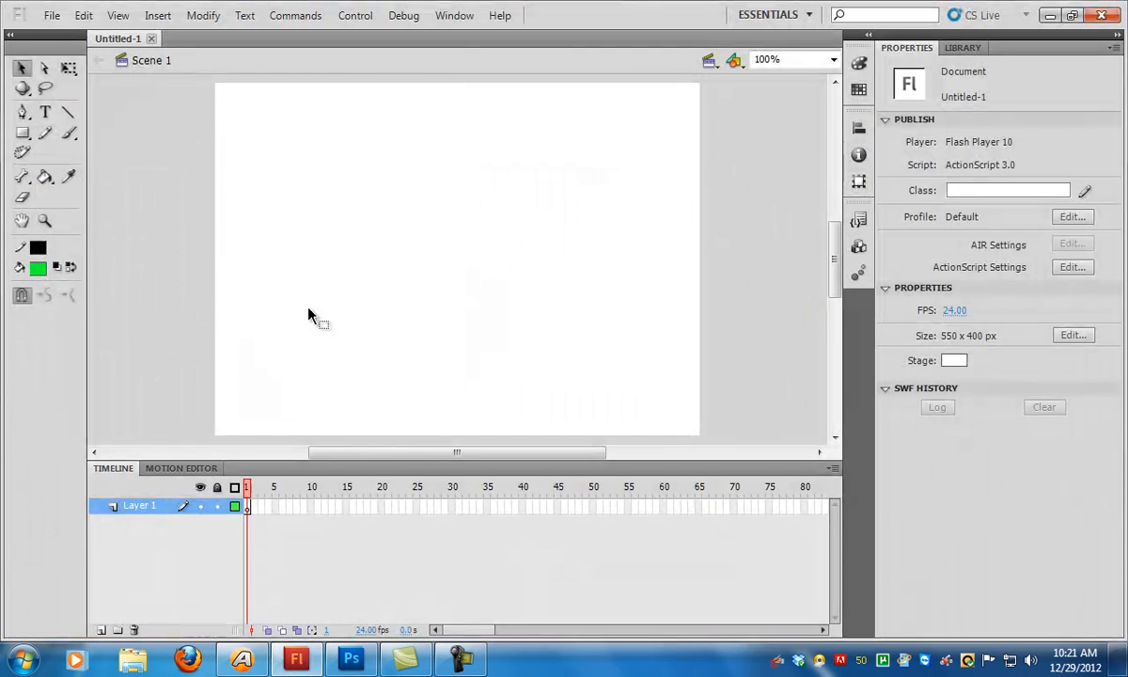
pyautogui.click(45, 133)
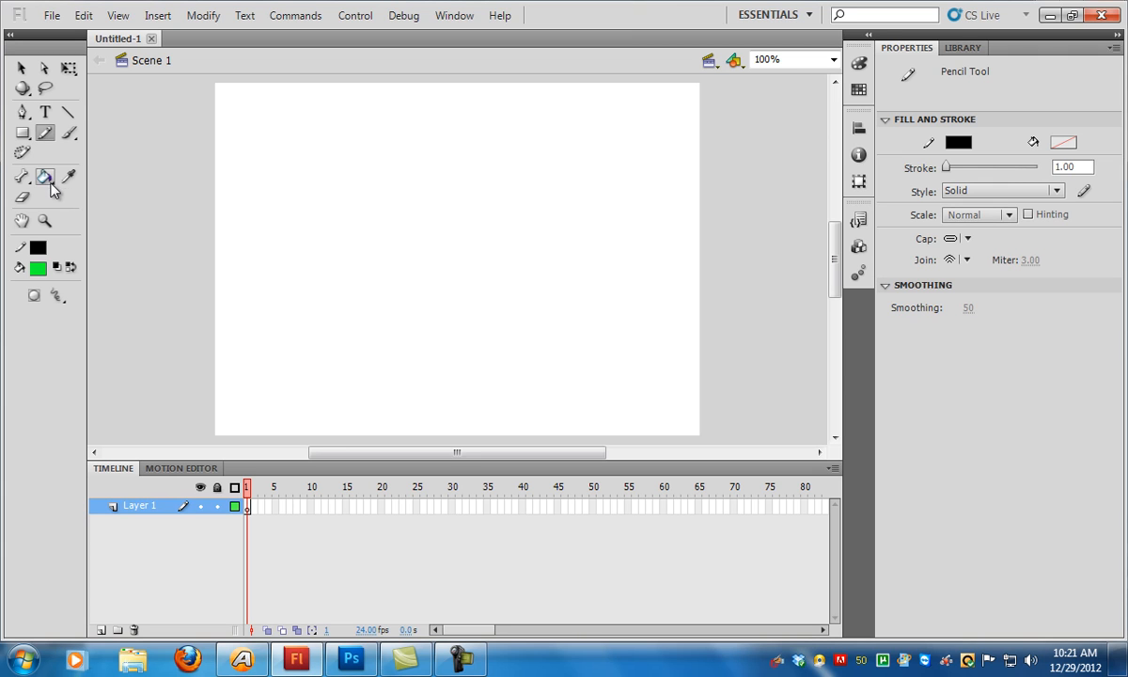
pyautogui.click(56, 295)
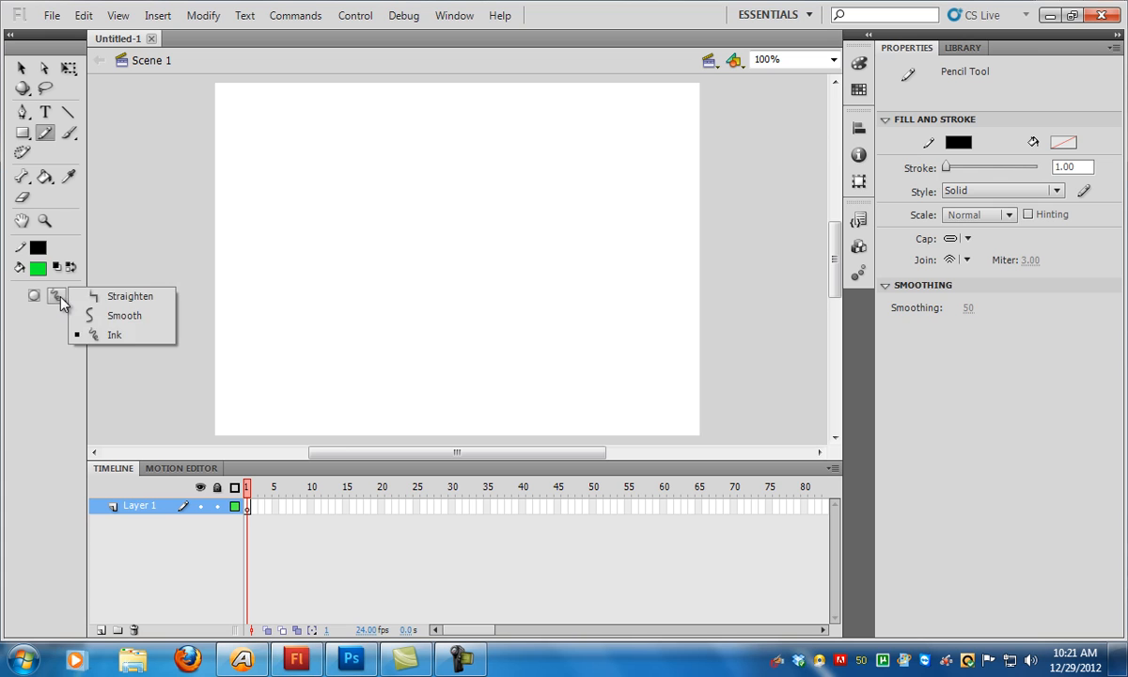
pyautogui.click(117, 336)
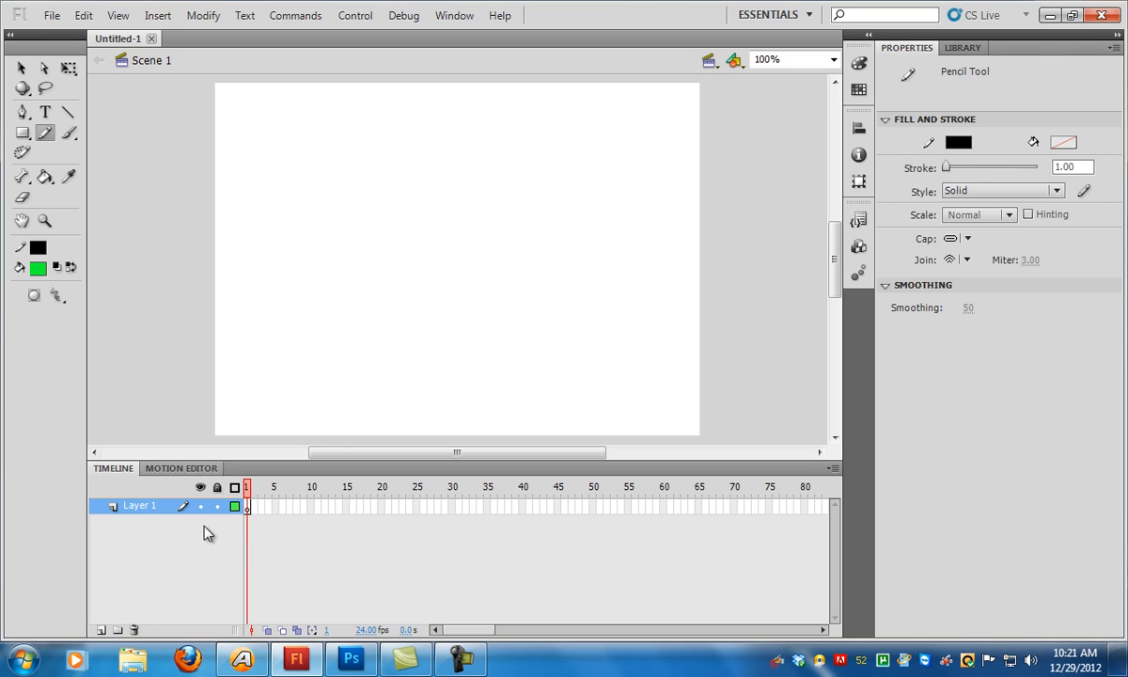
# Add a layer above Layer 1 and draw a face outline with an ear and fringe strands on it
pyautogui.click(101, 629)
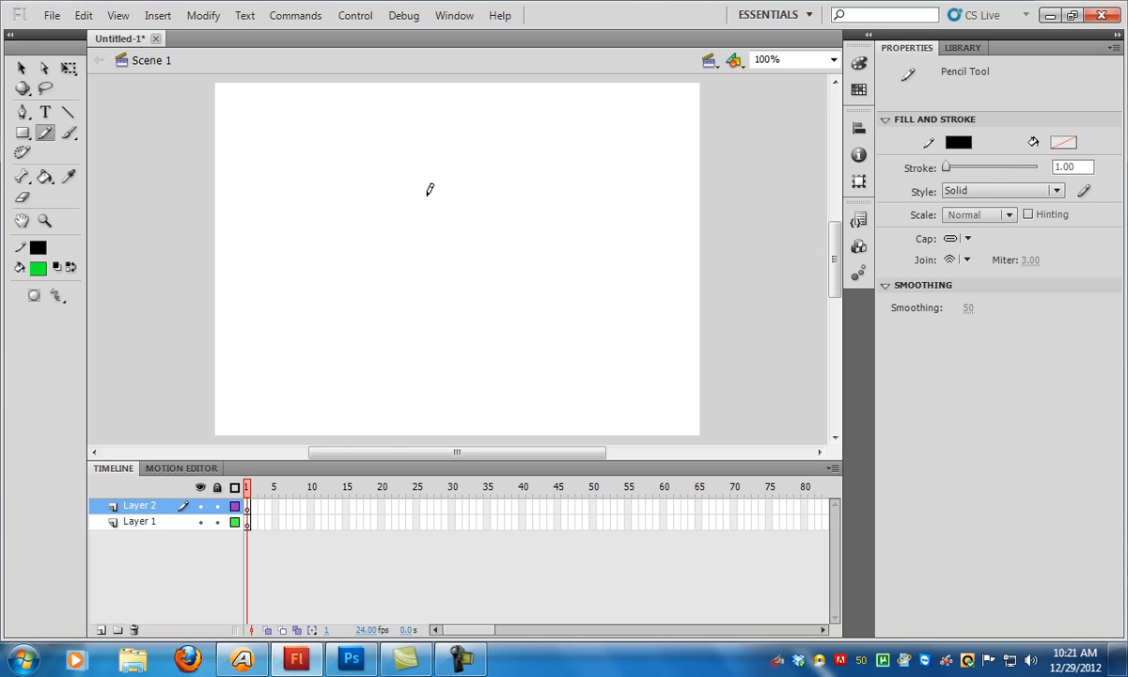
pyautogui.moveTo(422, 178)
pyautogui.mouseDown()
pyautogui.moveTo(406, 243)
pyautogui.moveTo(439, 278)
pyautogui.moveTo(486, 253)
pyautogui.moveTo(503, 207)
pyautogui.mouseUp()
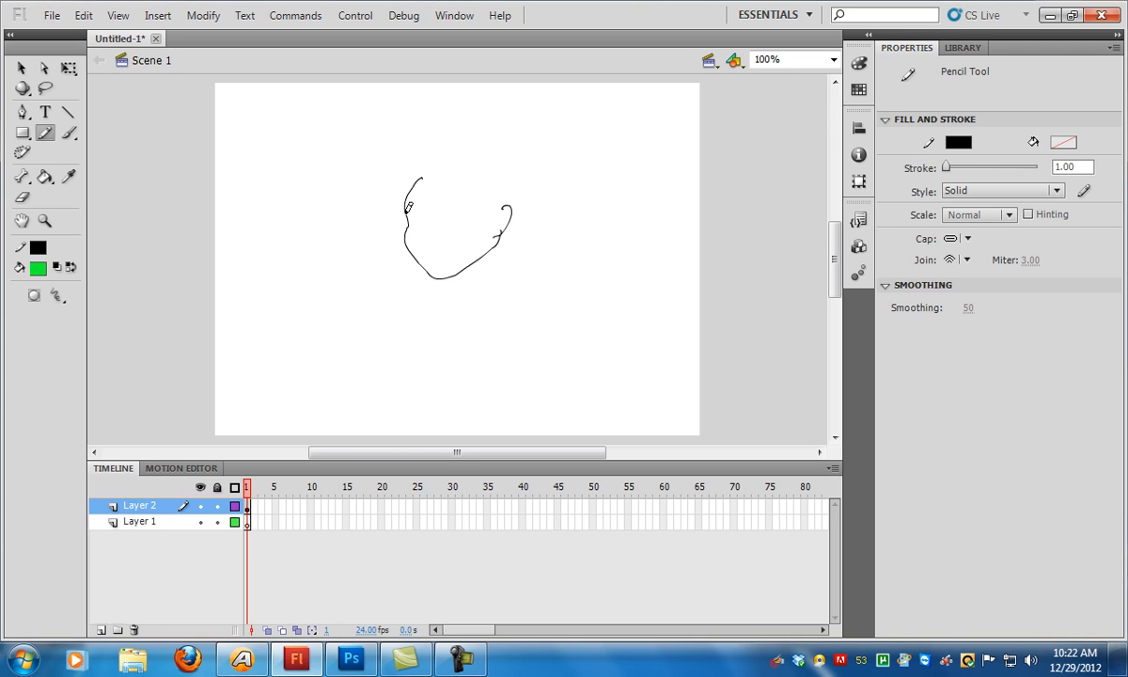
pyautogui.moveTo(424, 177)
pyautogui.mouseDown()
pyautogui.moveTo(391, 201)
pyautogui.moveTo(424, 210)
pyautogui.moveTo(442, 200)
pyautogui.moveTo(439, 224)
pyautogui.moveTo(455, 214)
pyautogui.moveTo(452, 224)
pyautogui.mouseUp()
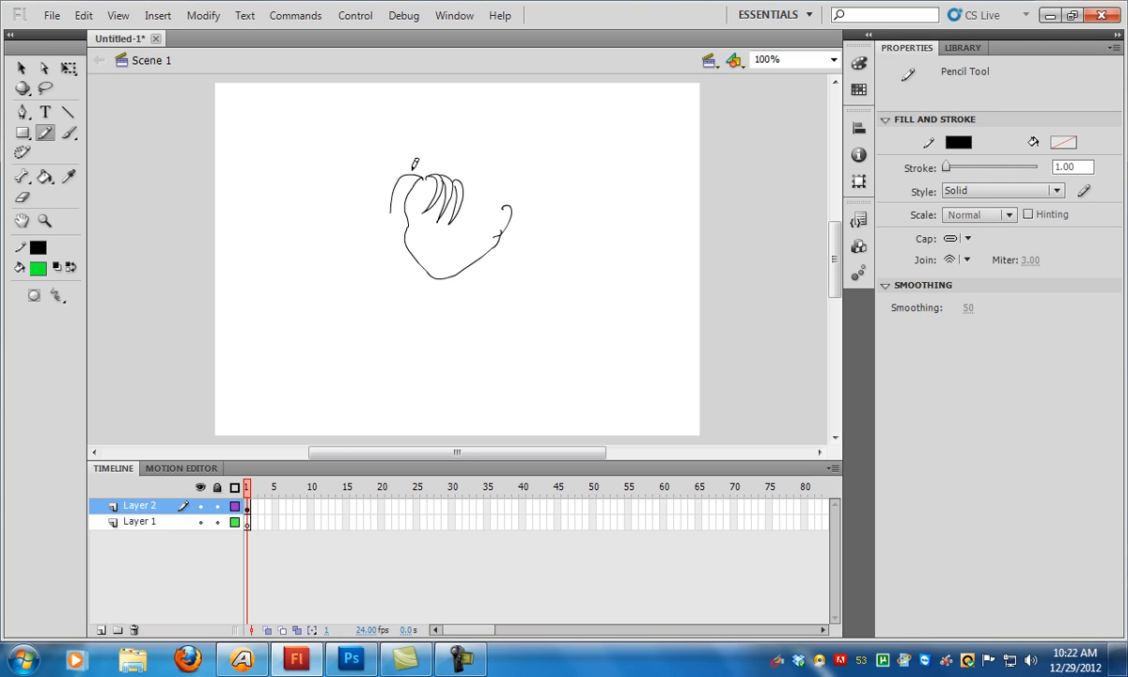
pyautogui.moveTo(402, 167); pyautogui.dragTo(363, 213)
pyautogui.moveTo(389, 169)
pyautogui.mouseDown()
pyautogui.moveTo(419, 174)
pyautogui.moveTo(351, 193)
pyautogui.mouseUp()
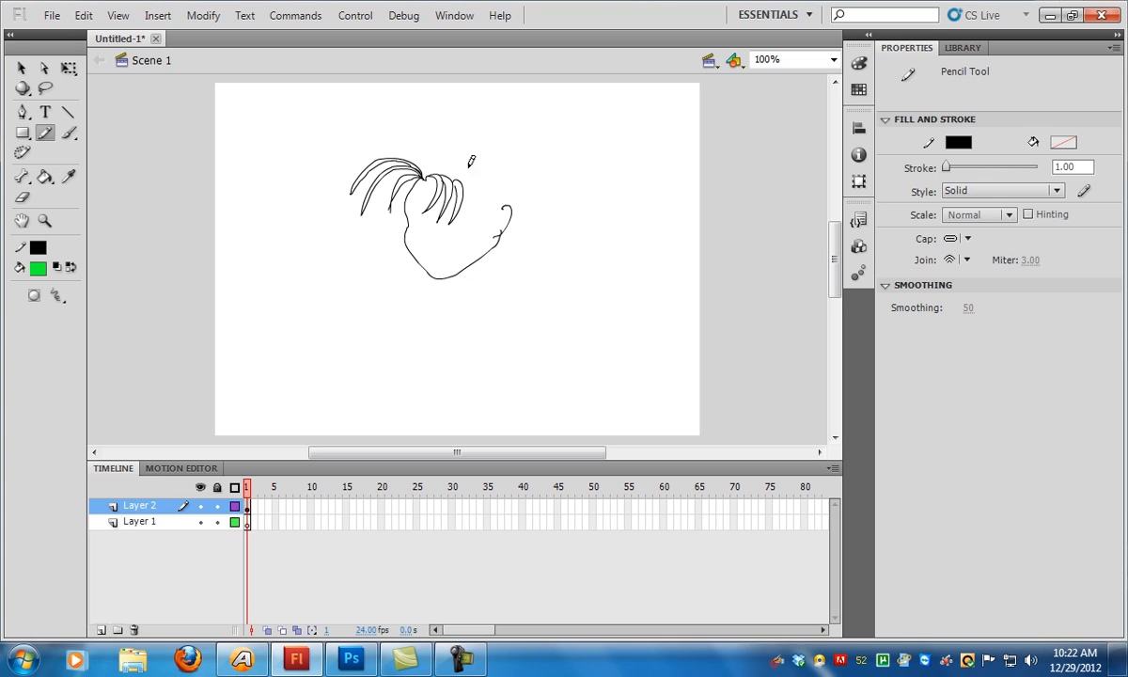
# Draw long flowing hair strands down both sides of the face and two neck lines below the chin
pyautogui.moveTo(463, 178); pyautogui.dragTo(480, 265)
pyautogui.moveTo(497, 205); pyautogui.dragTo(553, 395)
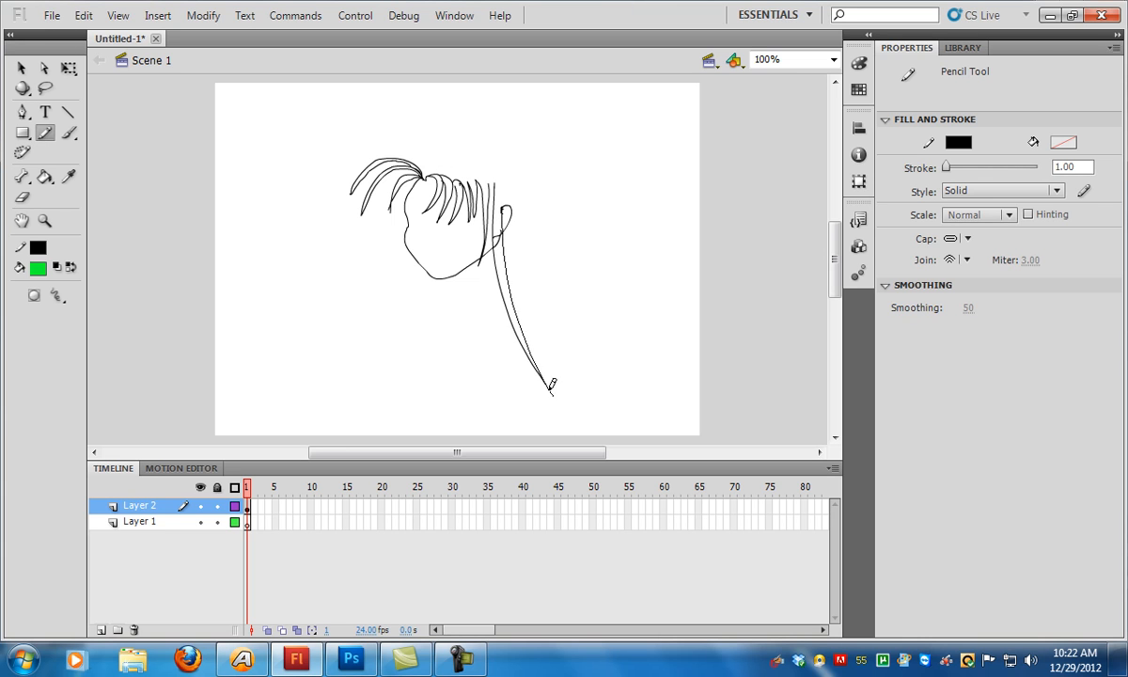
pyautogui.moveTo(482, 237)
pyautogui.mouseDown()
pyautogui.moveTo(516, 438)
pyautogui.moveTo(541, 444)
pyautogui.mouseUp()
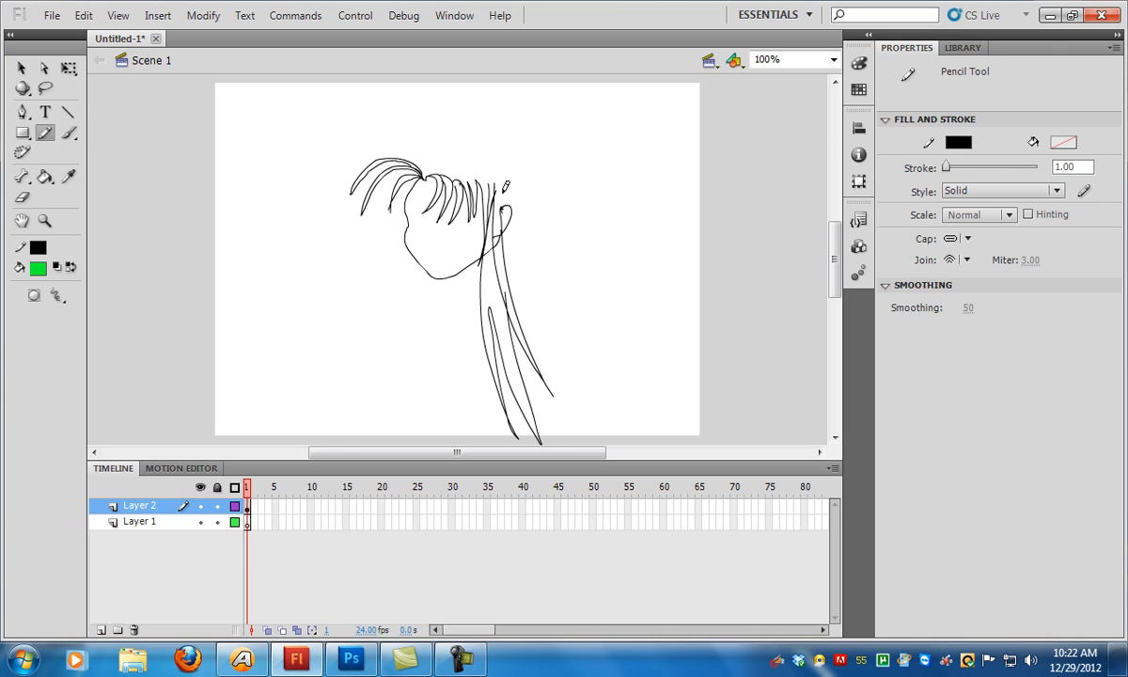
pyautogui.moveTo(393, 168)
pyautogui.mouseDown()
pyautogui.moveTo(334, 311)
pyautogui.moveTo(353, 442)
pyautogui.moveTo(380, 442)
pyautogui.mouseUp()
pyautogui.moveTo(361, 303); pyautogui.dragTo(356, 442)
pyautogui.moveTo(378, 173)
pyautogui.mouseDown()
pyautogui.moveTo(268, 303)
pyautogui.moveTo(270, 327)
pyautogui.moveTo(366, 219)
pyautogui.mouseUp()
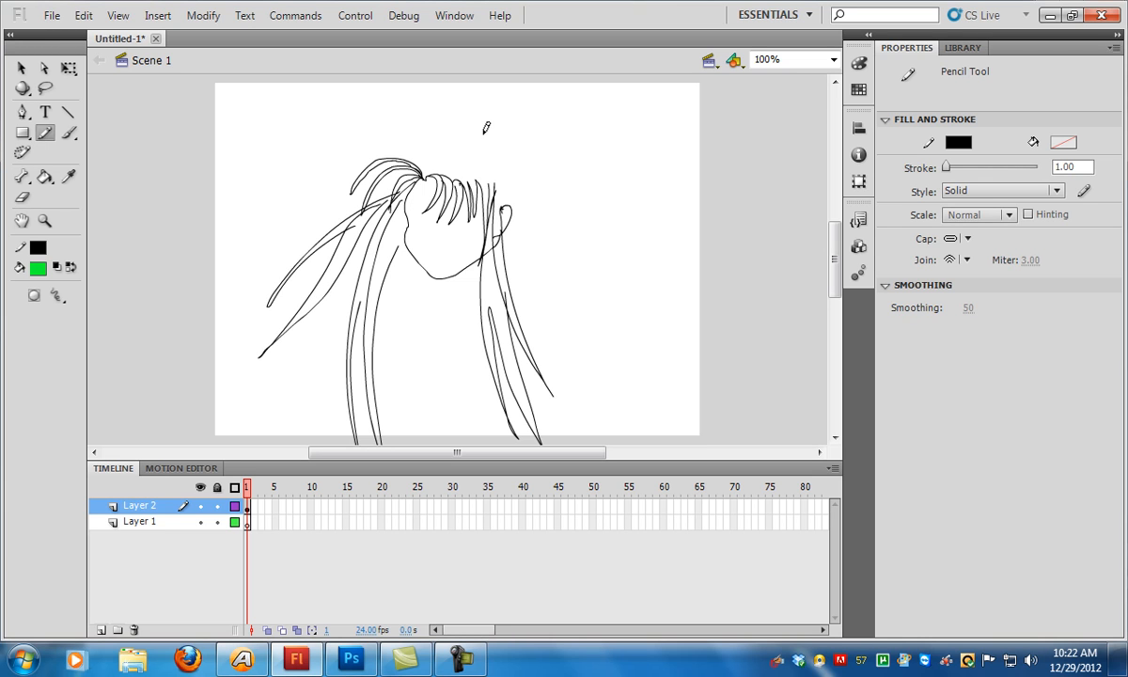
pyautogui.moveTo(506, 231)
pyautogui.mouseDown()
pyautogui.moveTo(455, 324)
pyautogui.moveTo(432, 303)
pyautogui.mouseUp()
# Examine the chin, neck and hair lines at up to 2000% magnification to judge how sharp the vector strokes stay
pyautogui.click(44, 220)
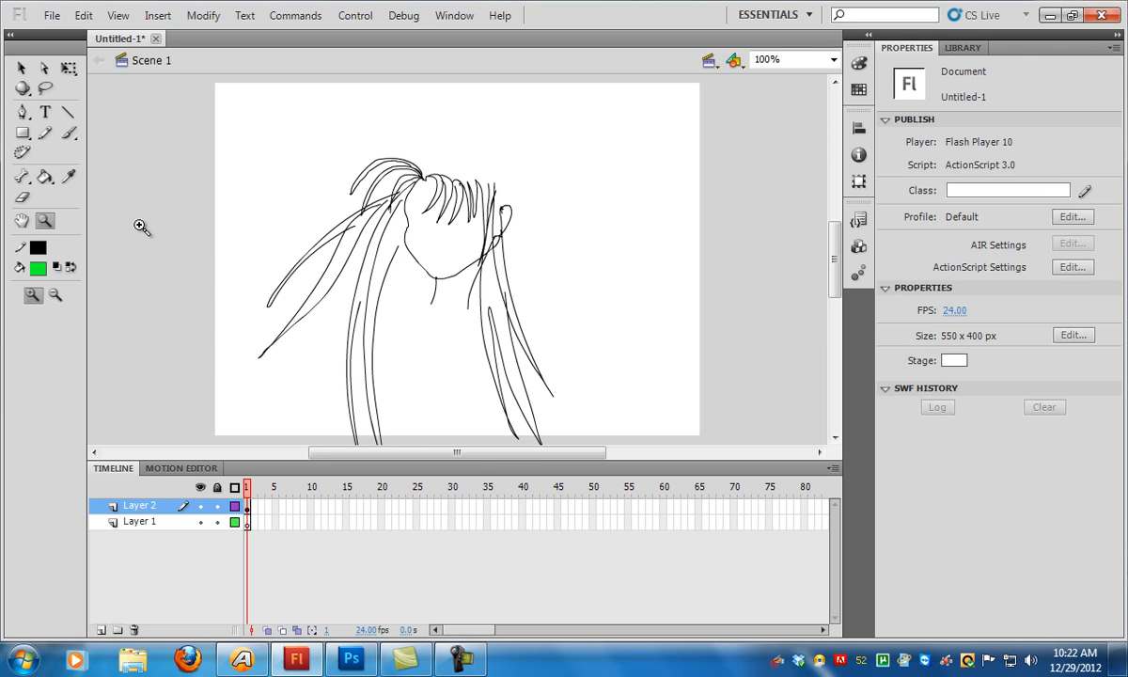
pyautogui.click(427, 235)
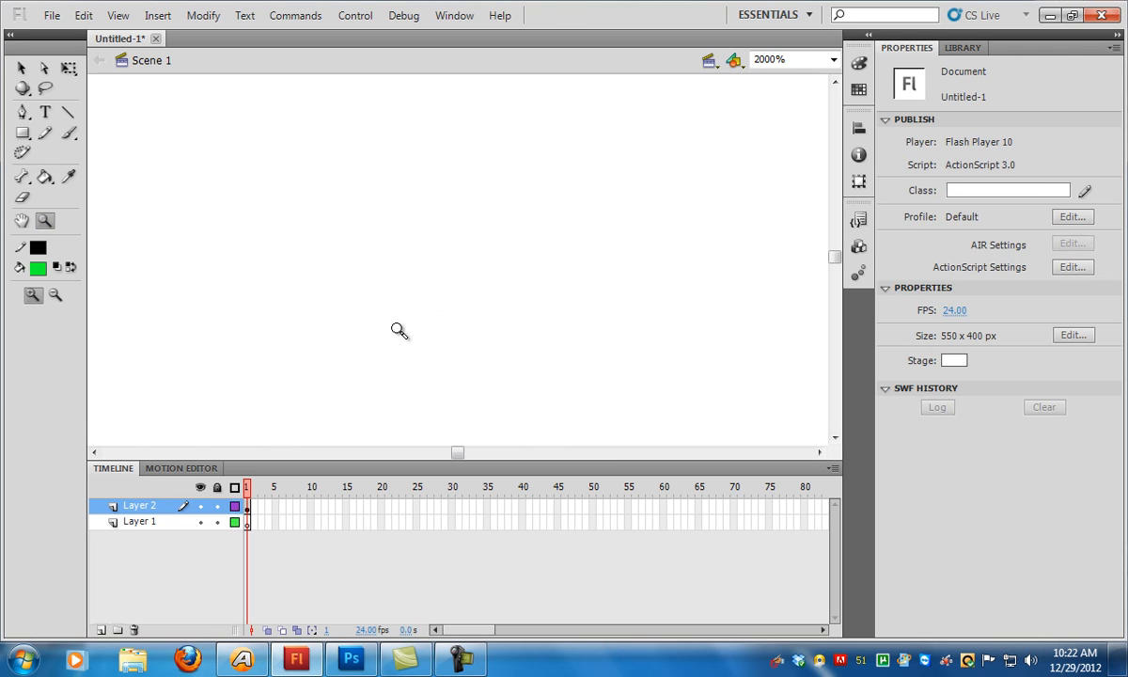
pyautogui.keyDown('alt'); pyautogui.click(484, 366); pyautogui.keyUp('alt')
pyautogui.keyDown('alt'); pyautogui.click(495, 365); pyautogui.keyUp('alt')
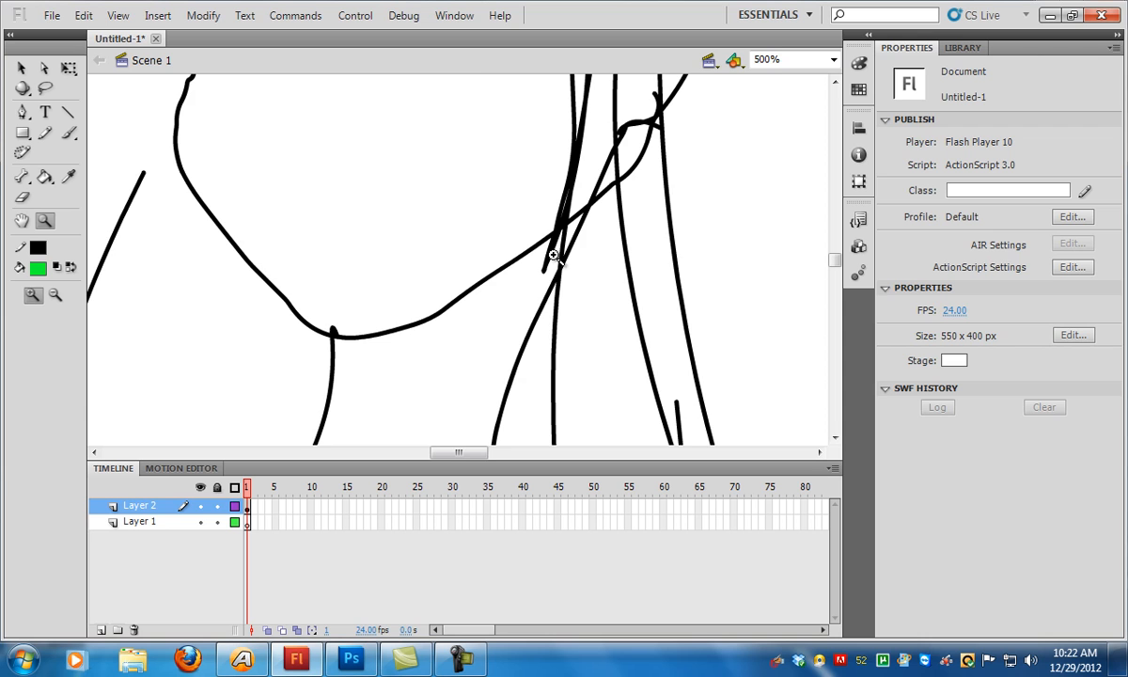
pyautogui.click(525, 244)
pyautogui.click(460, 246)
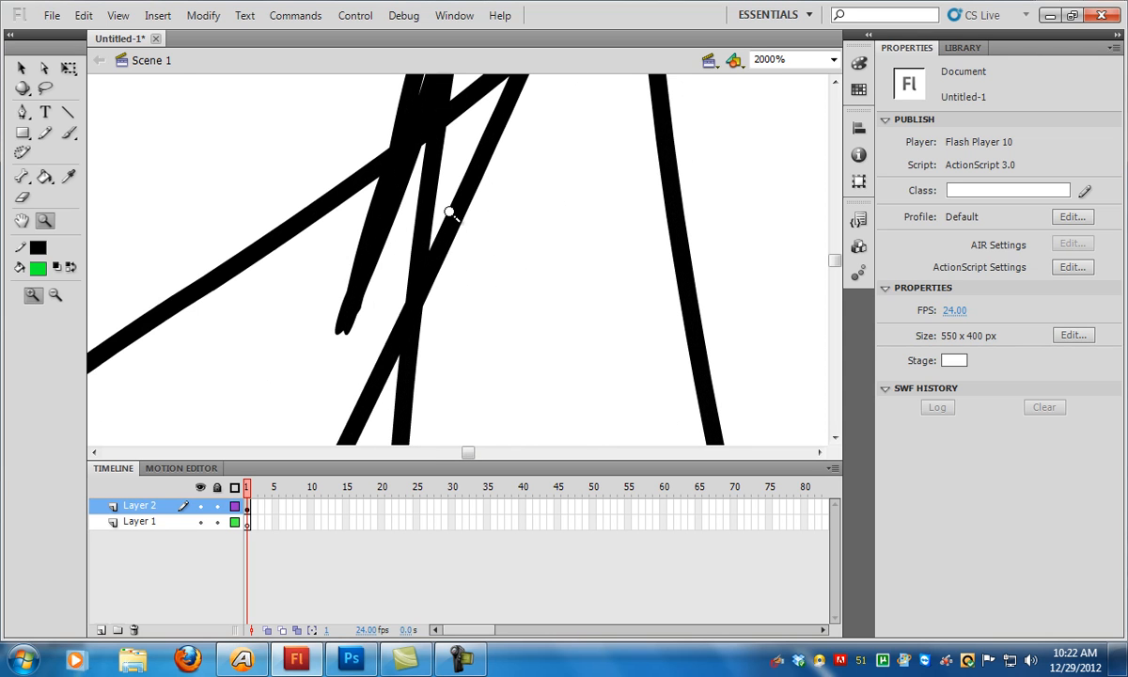
pyautogui.keyDown('alt'); pyautogui.click(395, 316); pyautogui.keyUp('alt')
pyautogui.keyDown('alt'); pyautogui.click(440, 314); pyautogui.keyUp('alt')
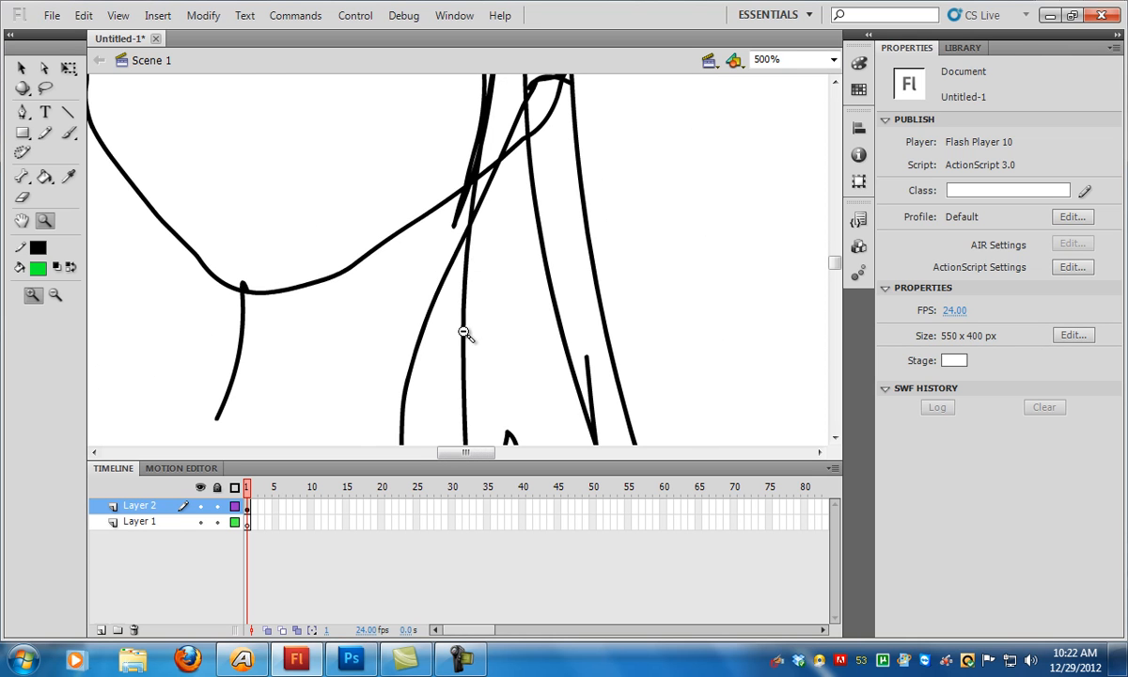
pyautogui.keyDown('alt'); pyautogui.click(439, 313); pyautogui.keyUp('alt')
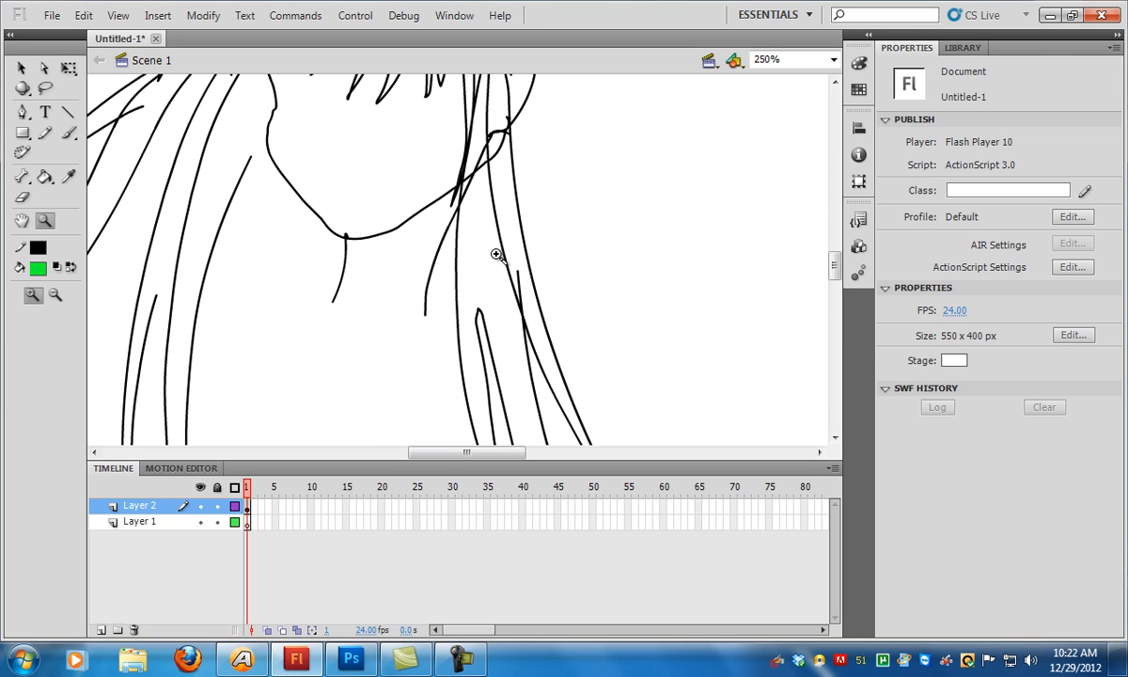
pyautogui.scroll(3, 449, 279)
pyautogui.keyDown('alt'); pyautogui.click(438, 338); pyautogui.keyUp('alt')
pyautogui.keyDown('alt'); pyautogui.click(480, 316); pyautogui.keyUp('alt')
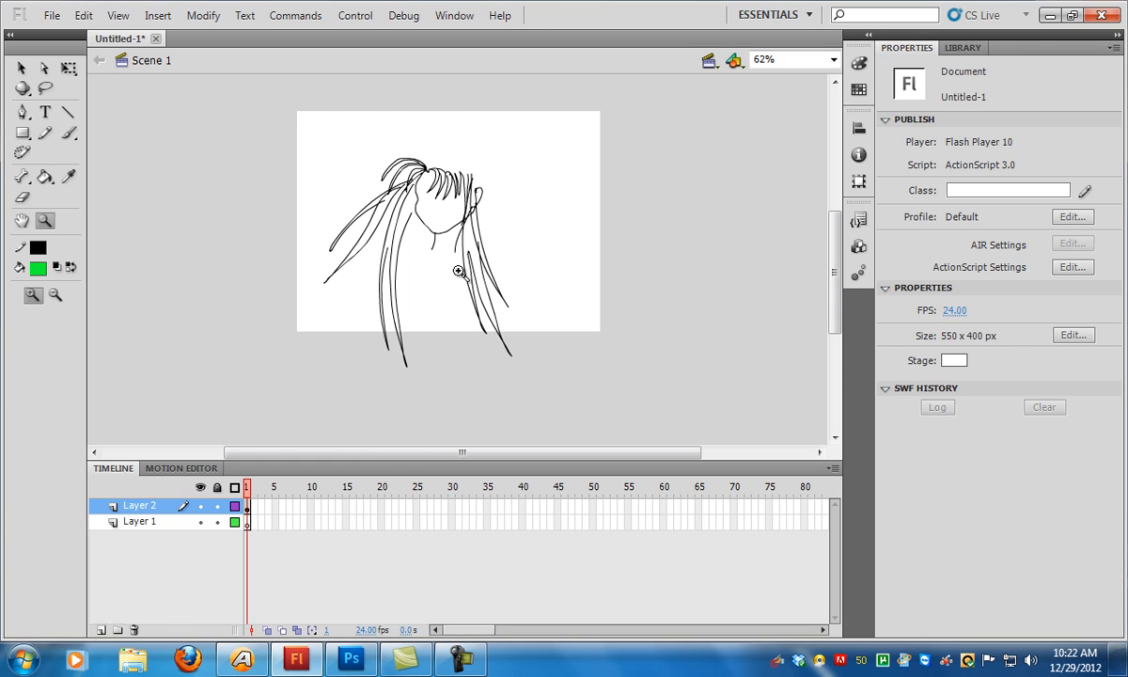
pyautogui.click(431, 256)
pyautogui.click(459, 231)
pyautogui.scroll(8, 463, 235)
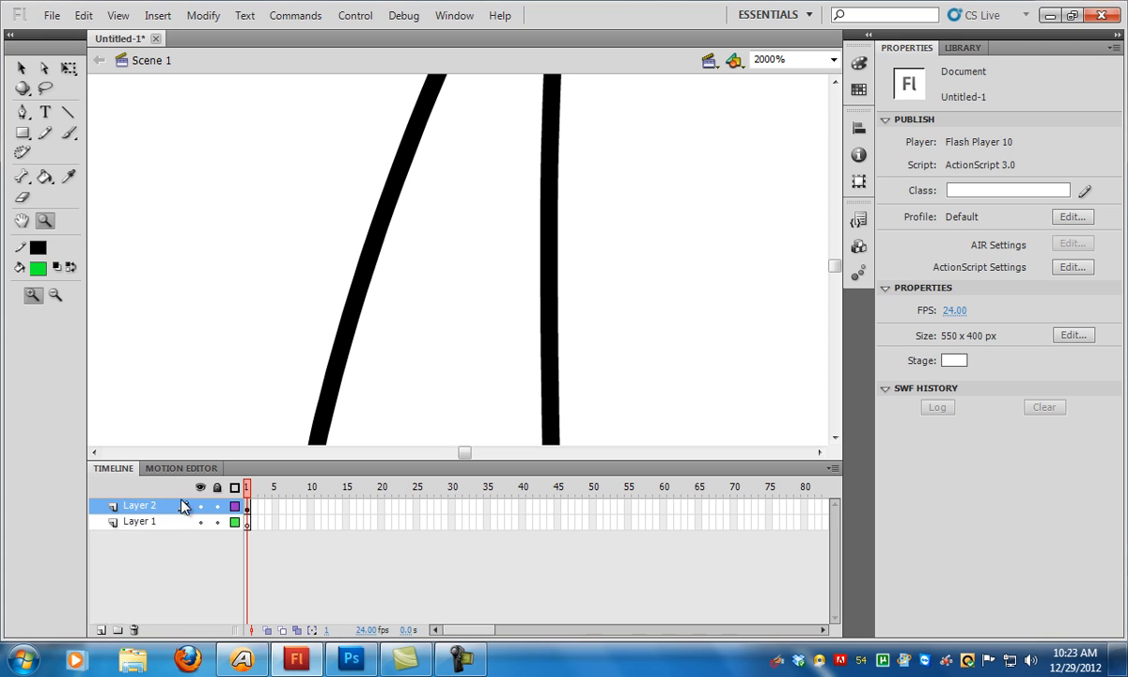
# Lock Layer 2, make Layer 1 active, and choose the Brush tool with a light peach fill colour
pyautogui.click(217, 505)
pyautogui.click(158, 523)
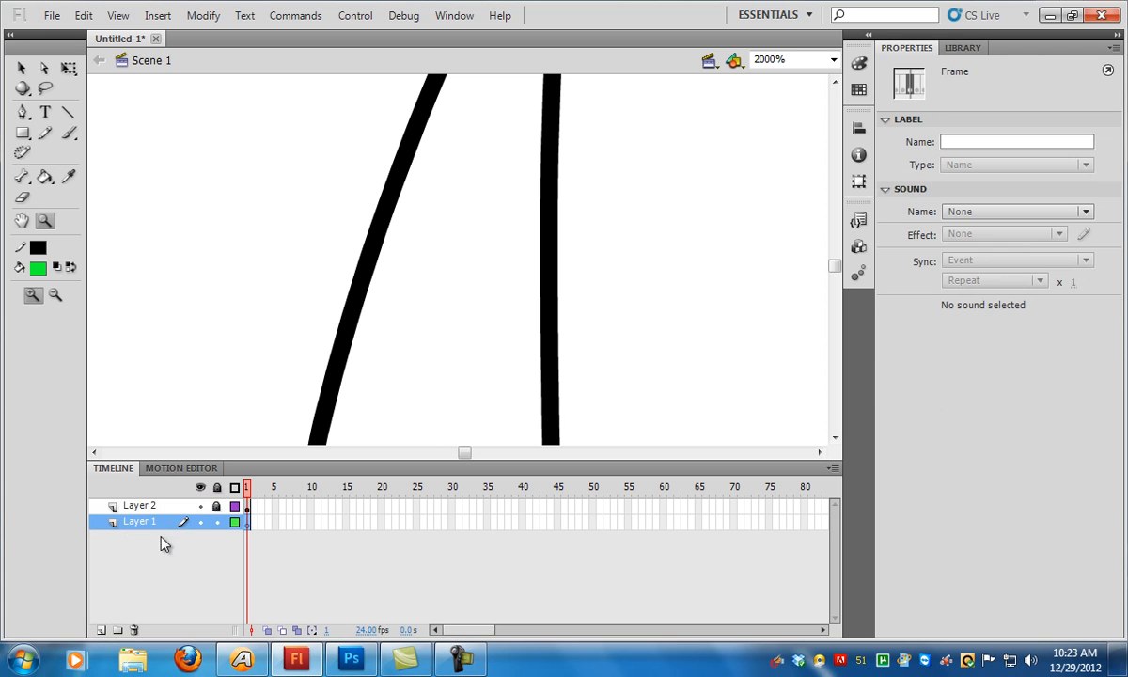
pyautogui.click(73, 135)
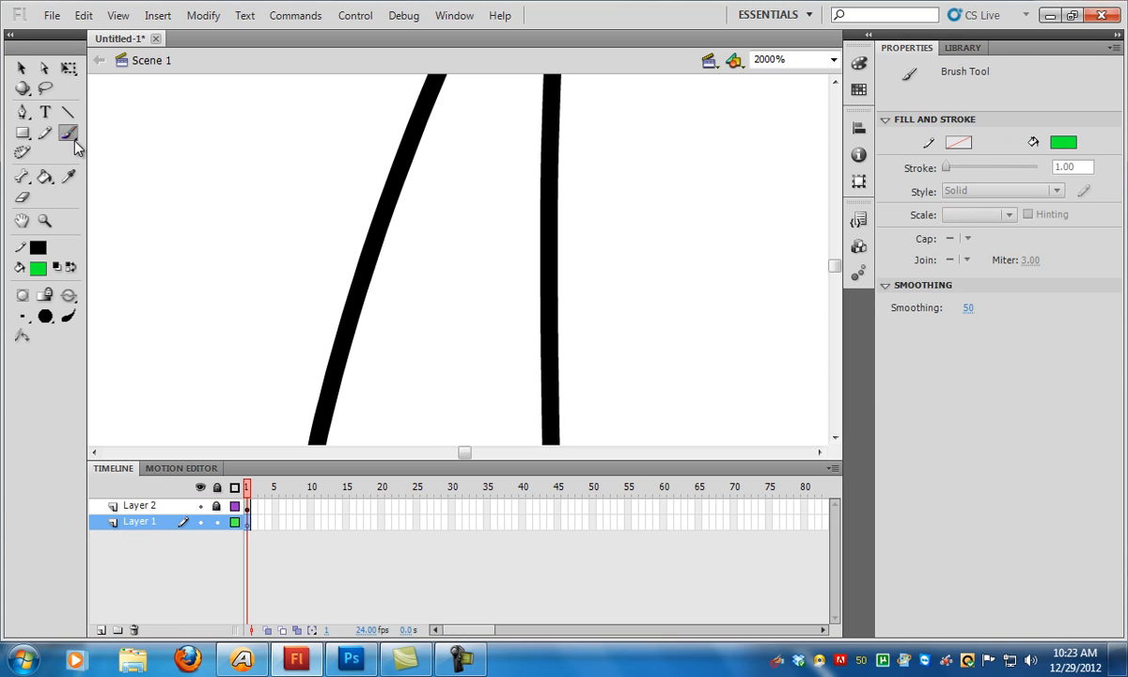
pyautogui.click(1063, 143)
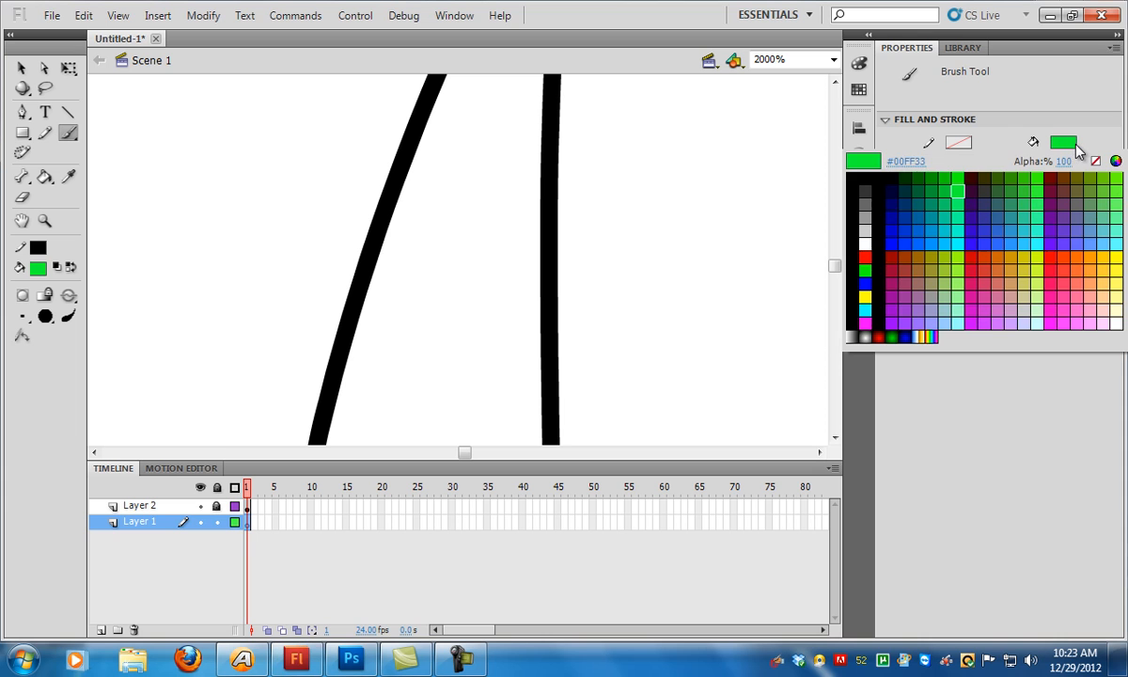
pyautogui.click(1090, 260)
pyautogui.click(1072, 143)
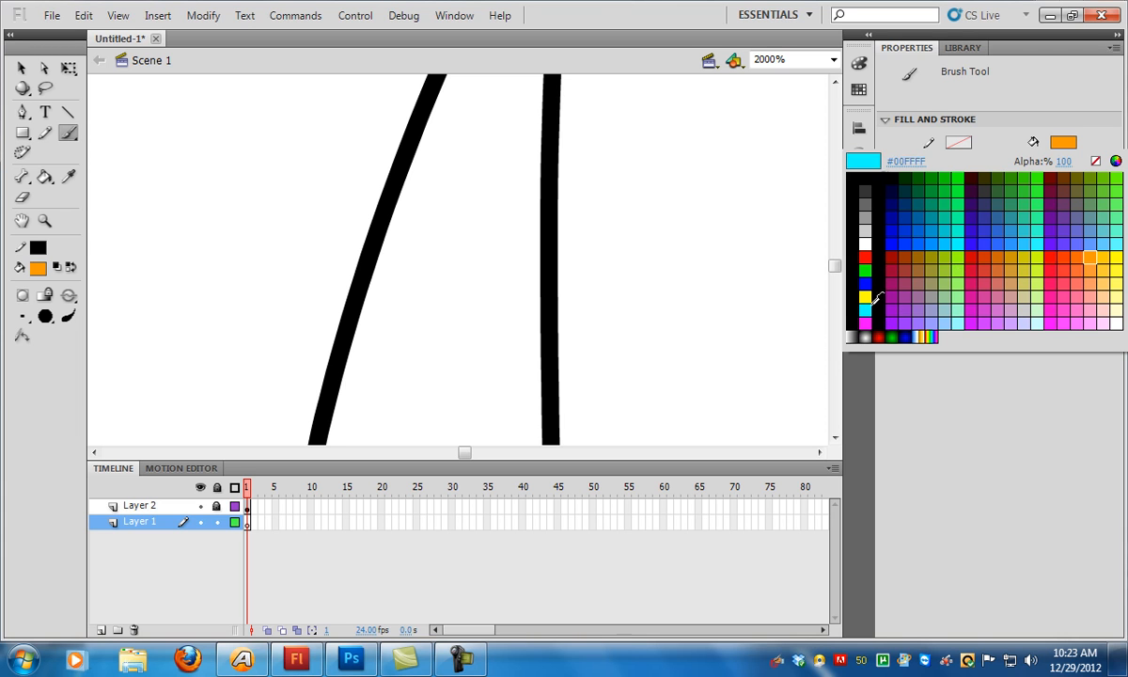
pyautogui.click(1104, 292)
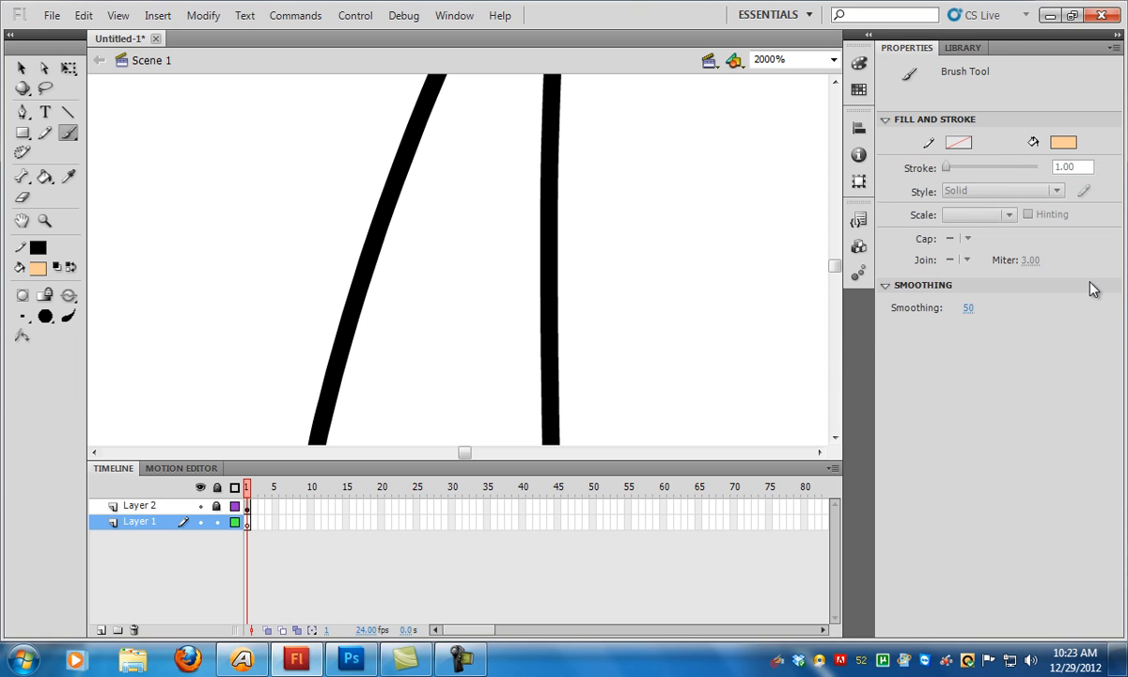
# Set the Brush tool to a round tip with a much larger brush size, with the neck area in view
pyautogui.press('z')
pyautogui.keyDown('alt'); pyautogui.click(337, 264); pyautogui.keyUp('alt')
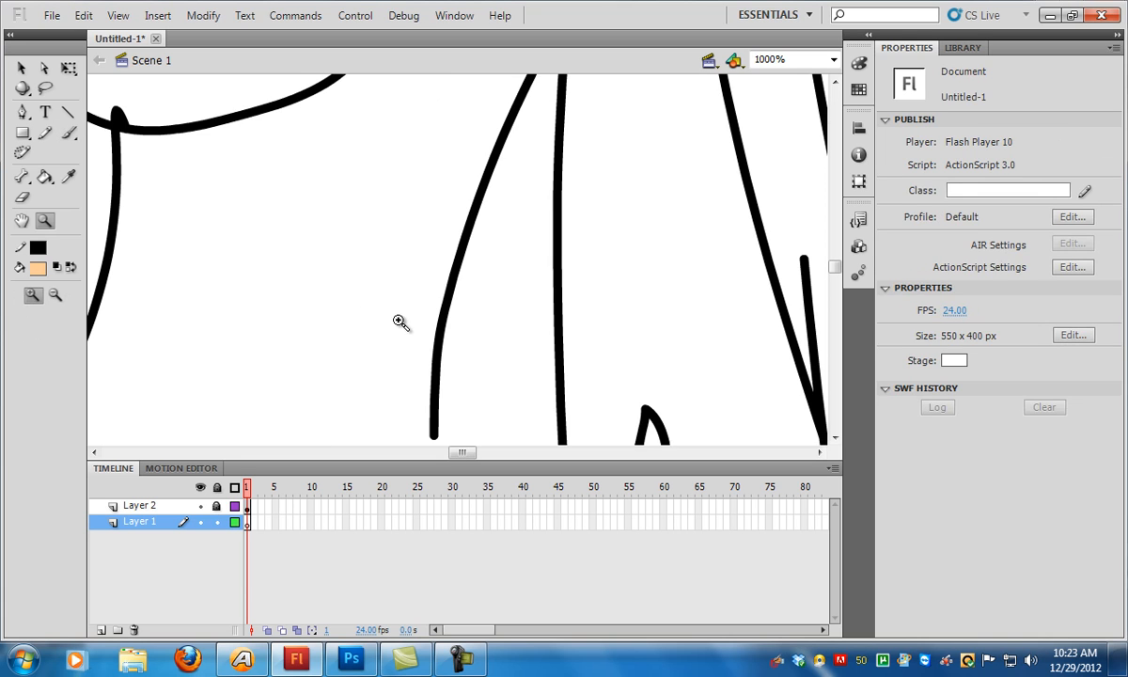
pyautogui.click(68, 133)
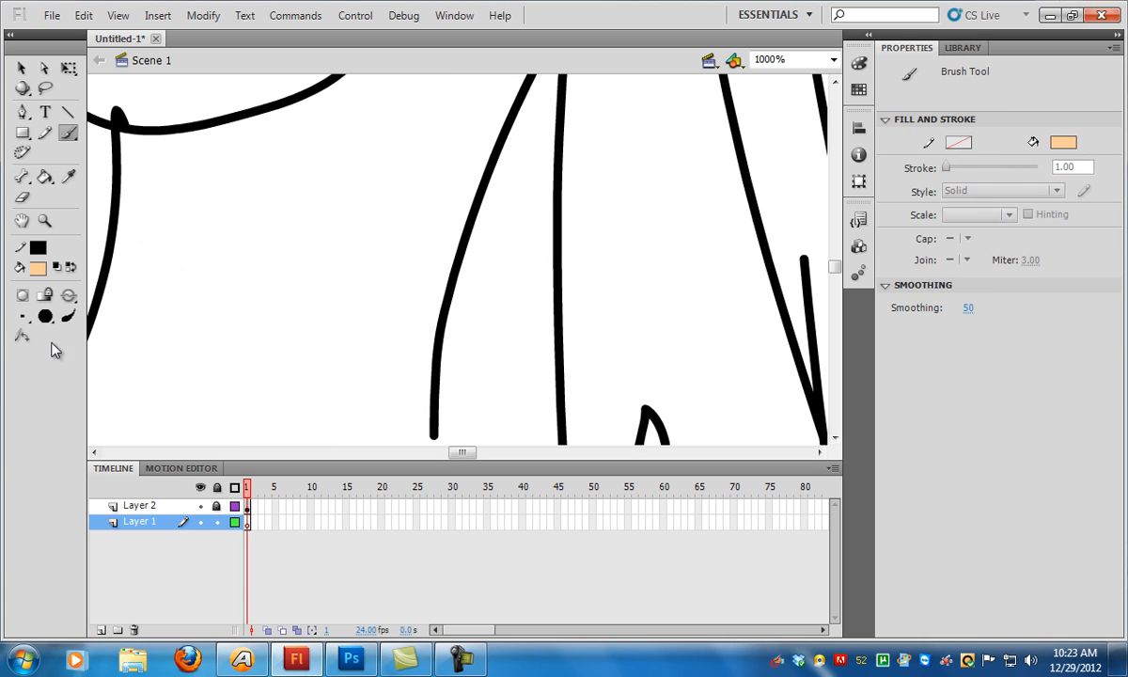
pyautogui.click(45, 316)
pyautogui.click(88, 320)
pyautogui.click(22, 315)
pyautogui.click(55, 443)
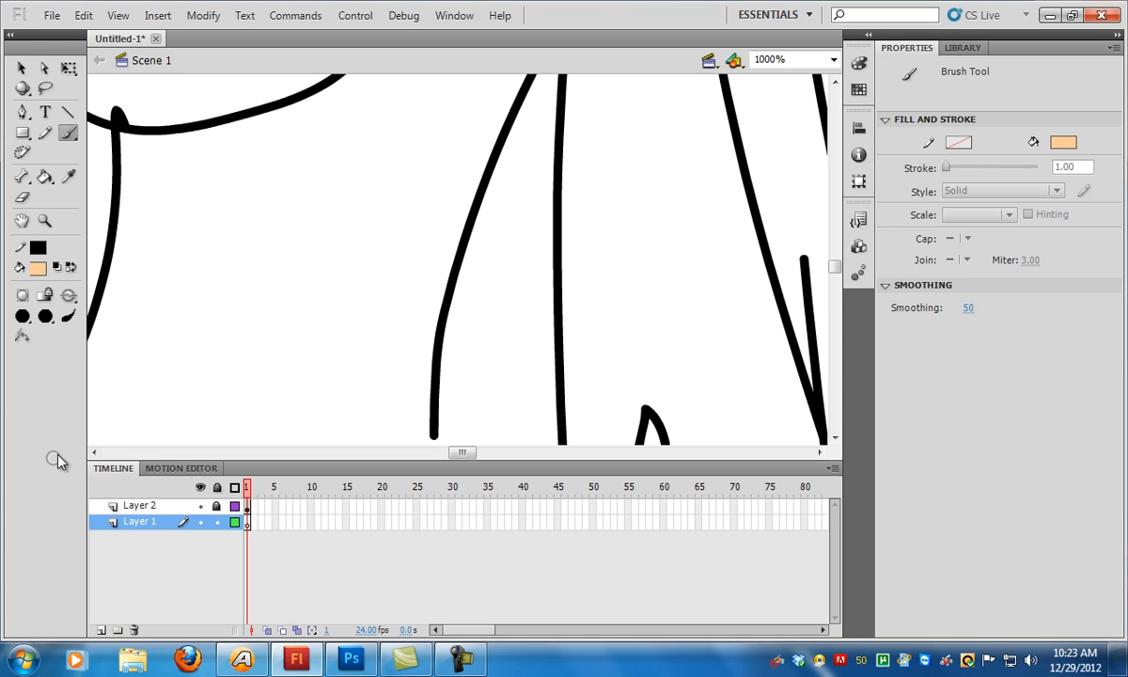
# Paint a peach outline inside the neck lines on Layer 1 and fill it with the Paint Bucket
pyautogui.click(67, 134)
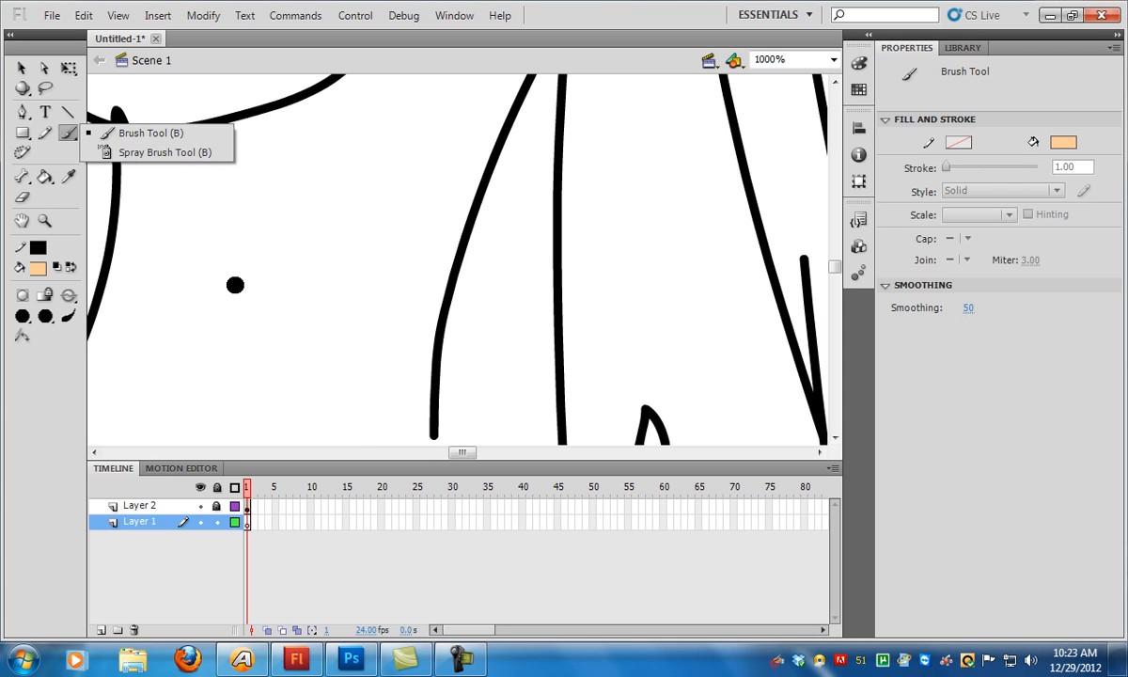
pyautogui.moveTo(94, 322)
pyautogui.mouseDown()
pyautogui.moveTo(423, 373)
pyautogui.moveTo(456, 231)
pyautogui.moveTo(524, 81)
pyautogui.moveTo(504, 63)
pyautogui.mouseUp()
pyautogui.moveTo(97, 322)
pyautogui.mouseDown()
pyautogui.moveTo(132, 120)
pyautogui.moveTo(204, 124)
pyautogui.moveTo(386, 98)
pyautogui.moveTo(527, 58)
pyautogui.mouseUp()
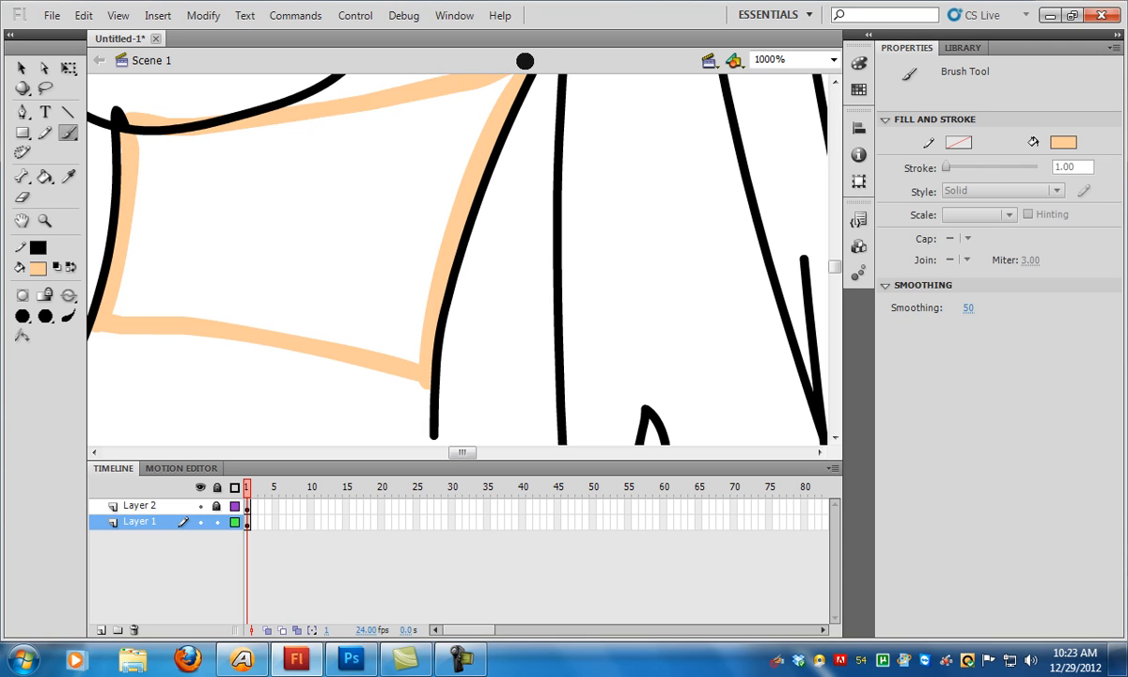
pyautogui.click(44, 175)
pyautogui.click(285, 189)
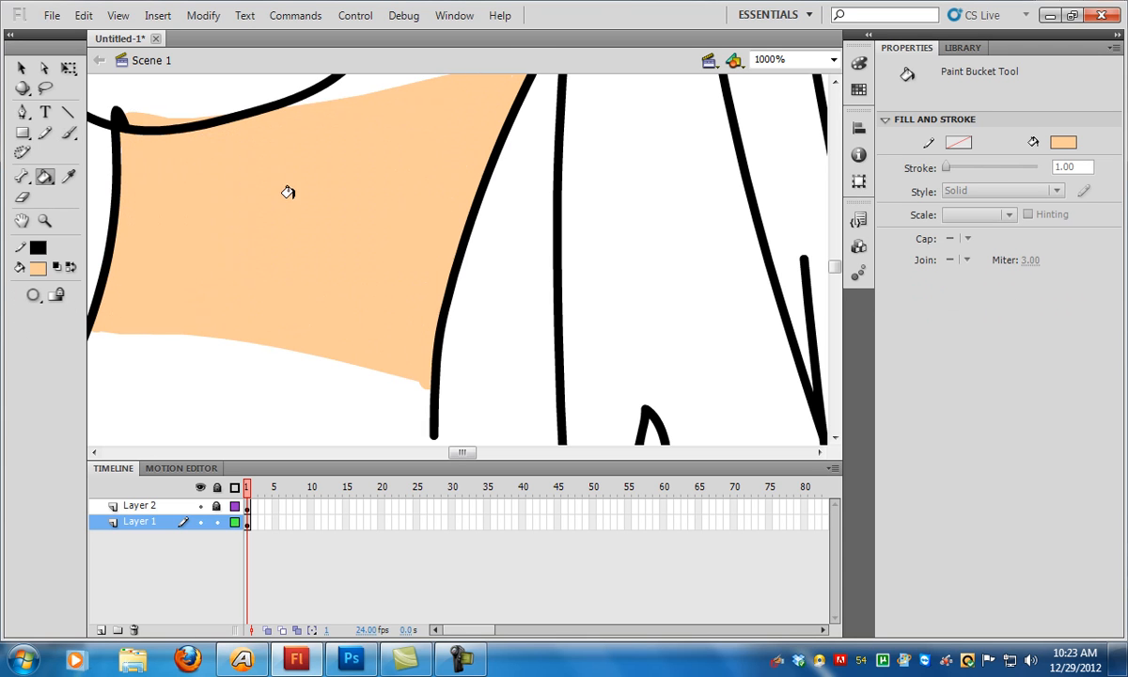
# Brush a dark brown shadow outline under the chin across the neck and fill it with the Paint Bucket
pyautogui.click(68, 132)
pyautogui.click(1051, 143)
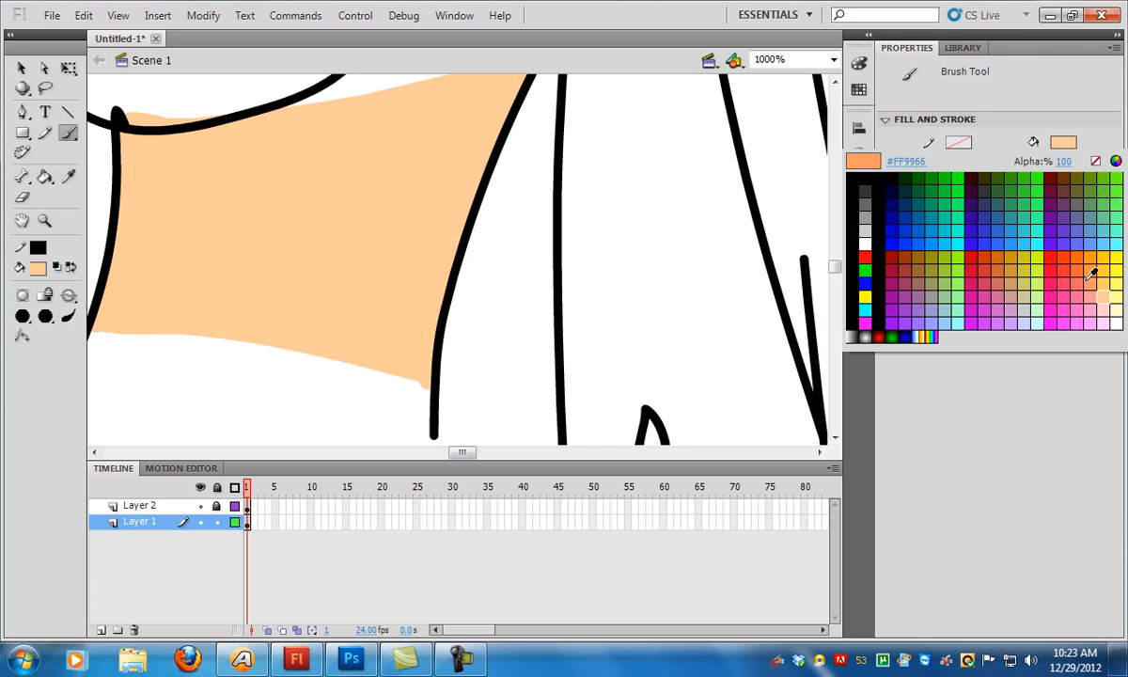
pyautogui.click(1070, 183)
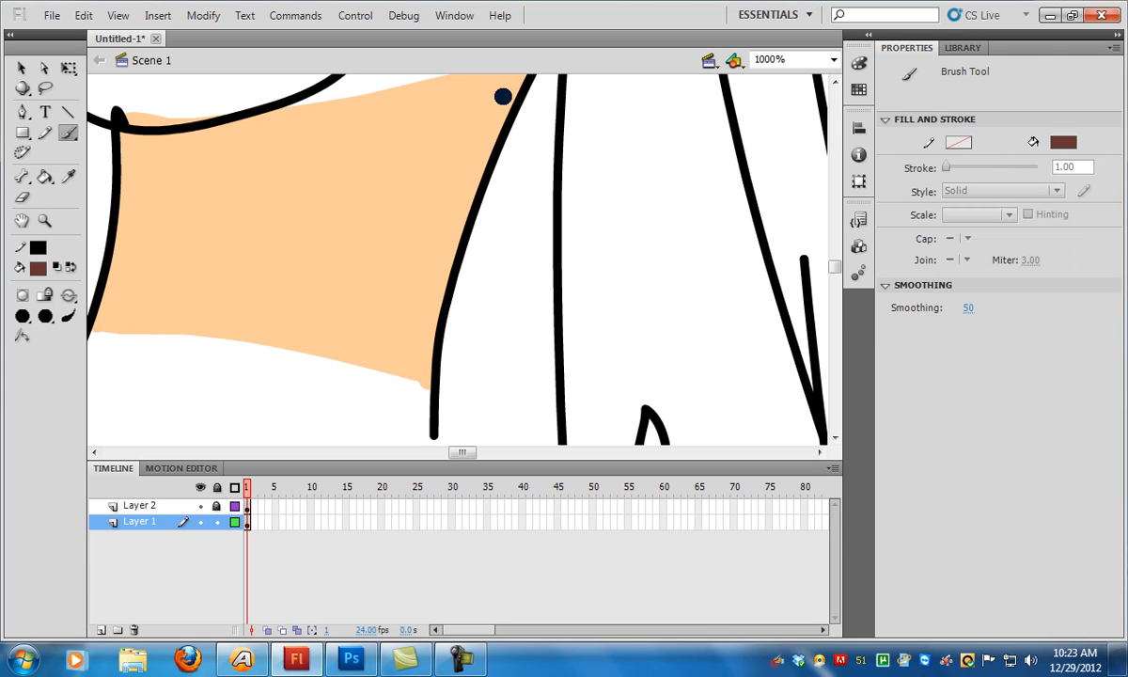
pyautogui.moveTo(513, 109)
pyautogui.mouseDown()
pyautogui.moveTo(183, 219)
pyautogui.moveTo(121, 162)
pyautogui.moveTo(118, 122)
pyautogui.moveTo(316, 88)
pyautogui.moveTo(371, 66)
pyautogui.mouseUp()
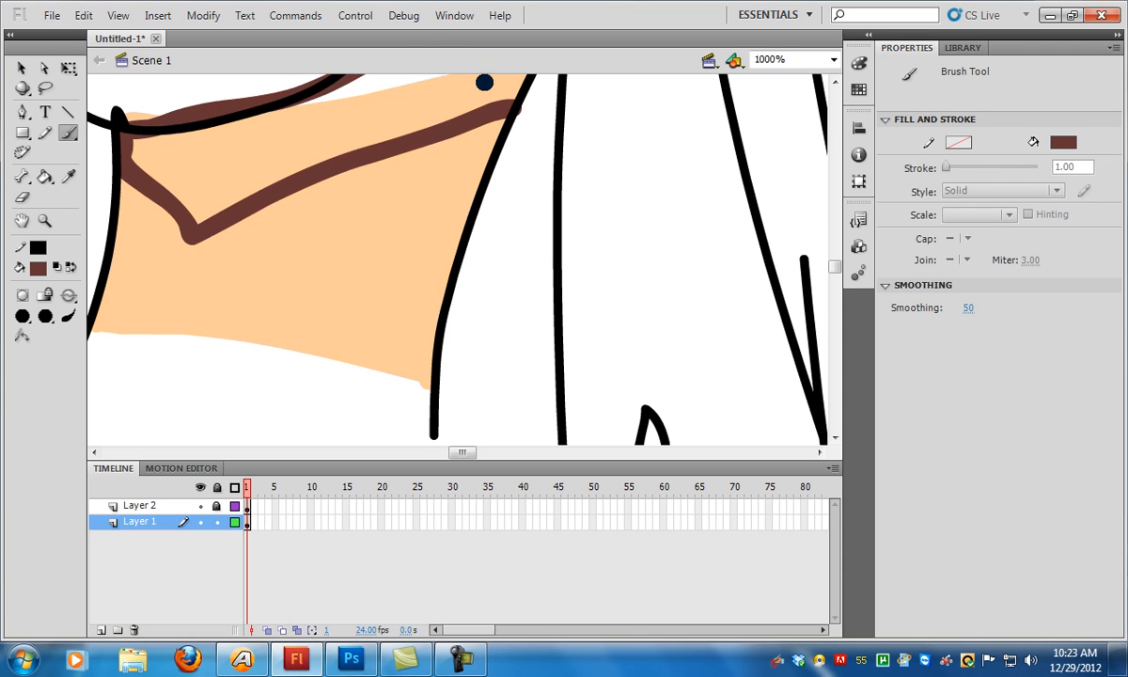
pyautogui.moveTo(511, 106)
pyautogui.mouseDown()
pyautogui.moveTo(375, 57)
pyautogui.moveTo(353, 38)
pyautogui.mouseUp()
pyautogui.press('k')
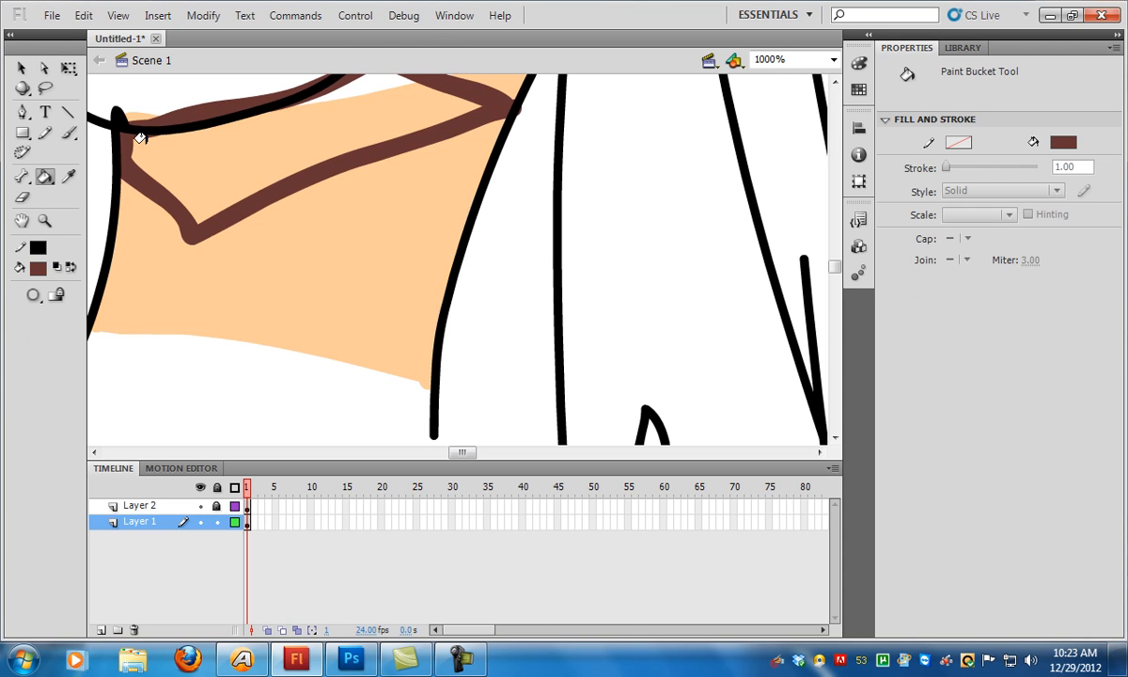
pyautogui.click(235, 113)
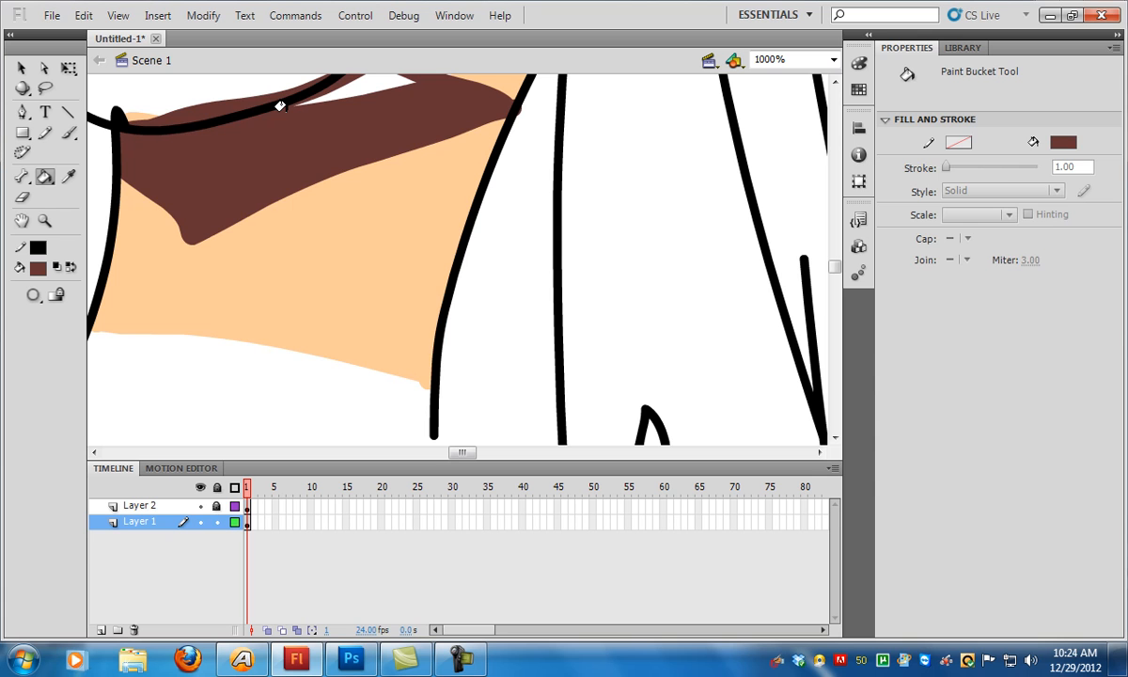
# Examine the coloured neck and its chin shadow at up to 2000% magnification, then view the face and hair at 250%
pyautogui.press('z')
pyautogui.keyDown('alt'); pyautogui.click(299, 208); pyautogui.keyUp('alt')
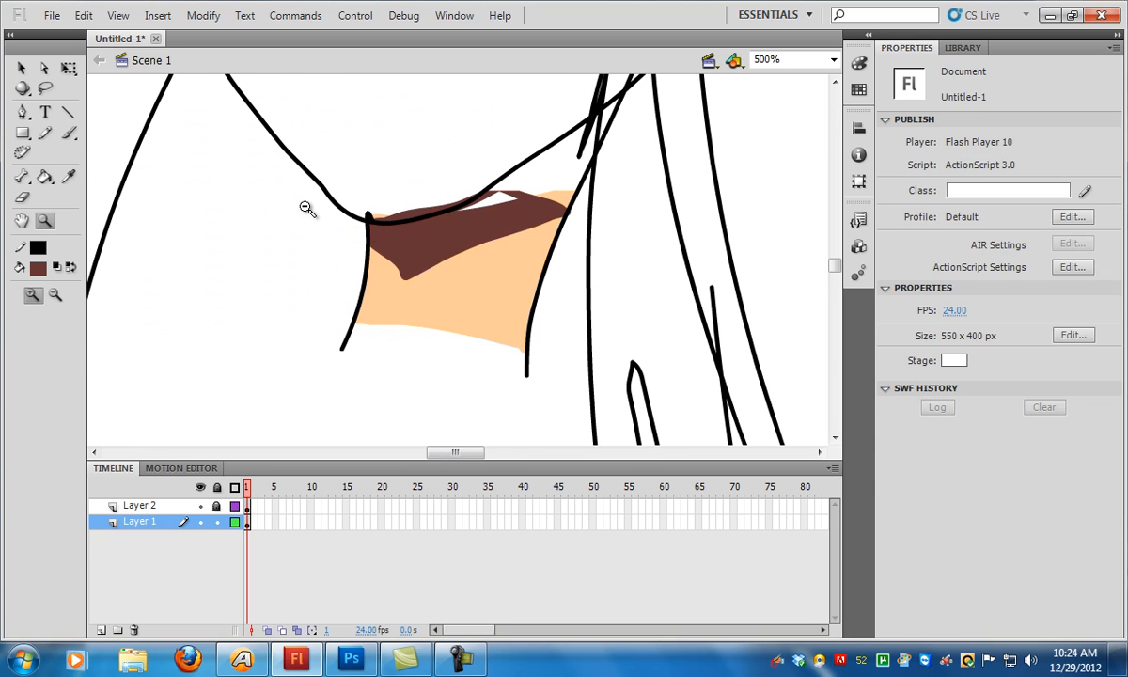
pyautogui.keyDown('alt'); pyautogui.click(475, 240); pyautogui.keyUp('alt')
pyautogui.scroll(3, 498, 250)
pyautogui.scroll(-3, 527, 263)
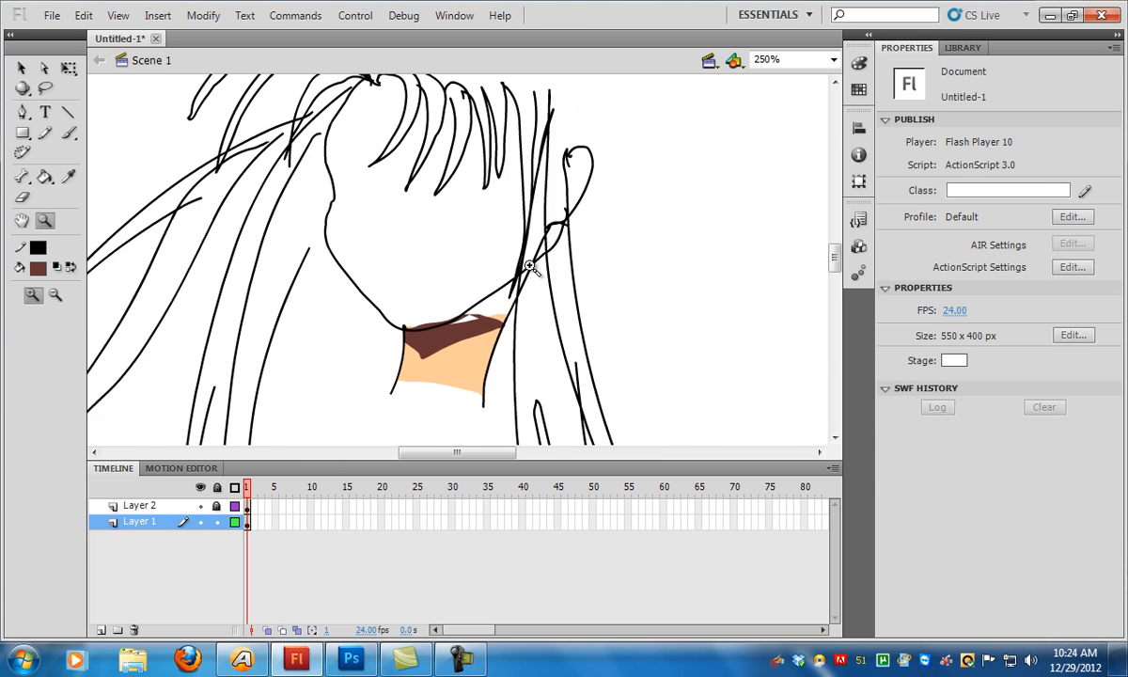
pyautogui.scroll(2, 507, 282)
pyautogui.scroll(-5, 470, 244)
pyautogui.click(457, 196)
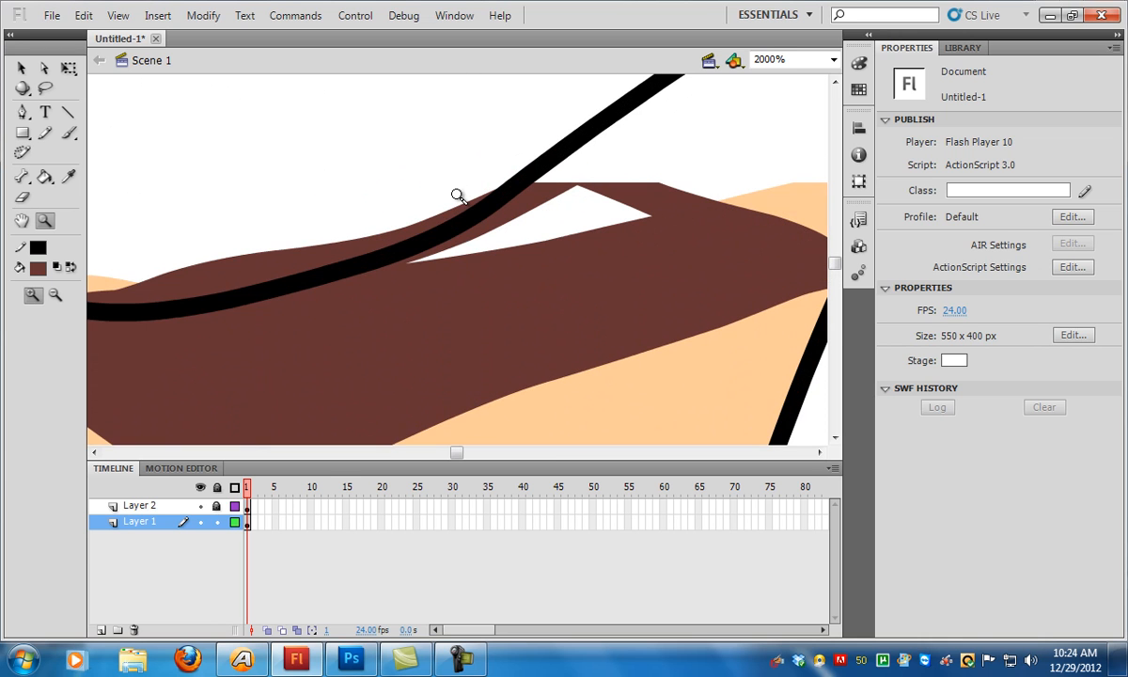
pyautogui.keyDown('alt'); pyautogui.click(538, 324); pyautogui.keyUp('alt')
pyautogui.keyDown('alt'); pyautogui.click(538, 324); pyautogui.keyUp('alt')
pyautogui.moveTo(501, 239); pyautogui.dragTo(533, 336)
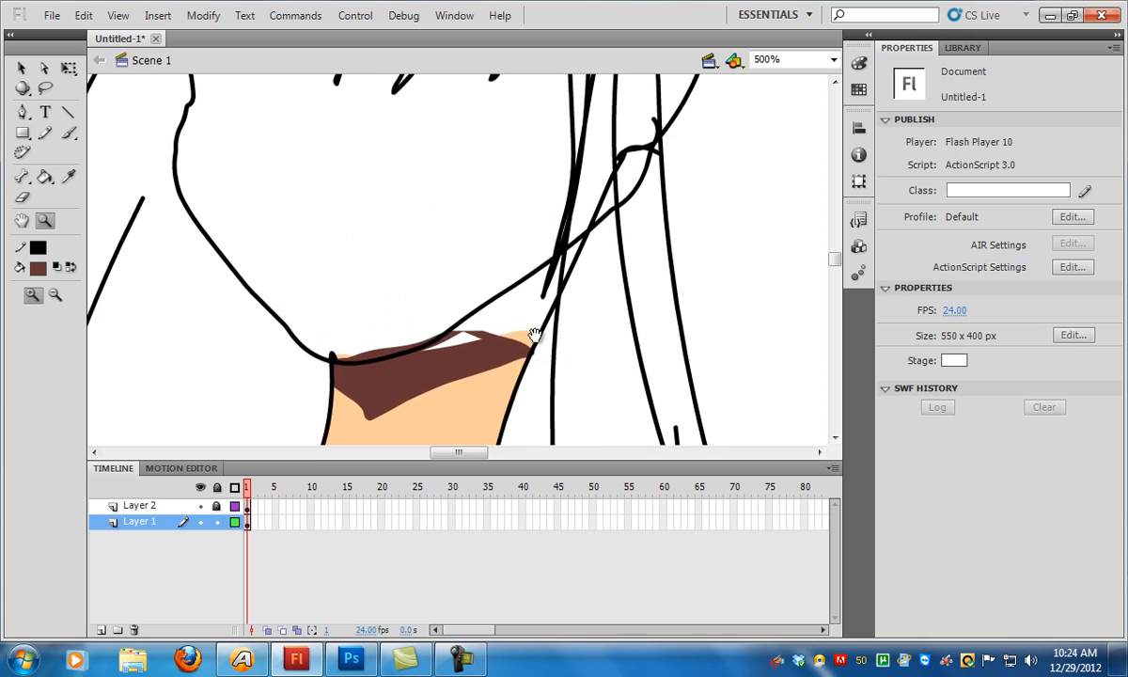
pyautogui.scroll(3, 531, 347)
pyautogui.keyDown('alt'); pyautogui.click(522, 362); pyautogui.keyUp('alt')
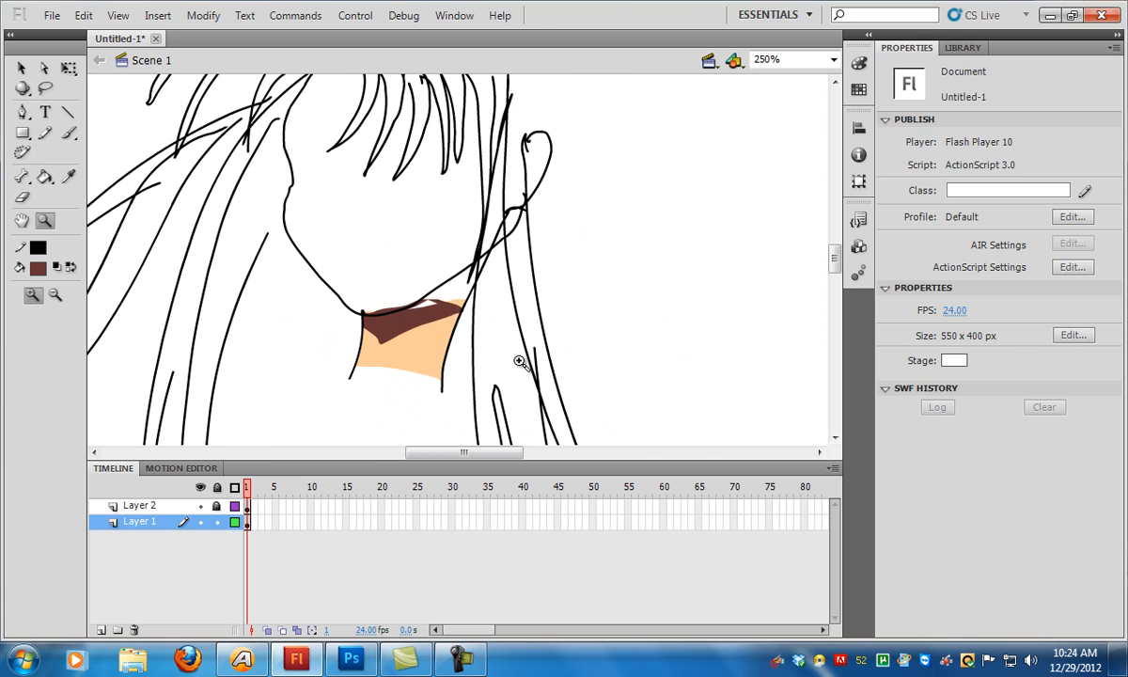
pyautogui.scroll(2, 520, 357)
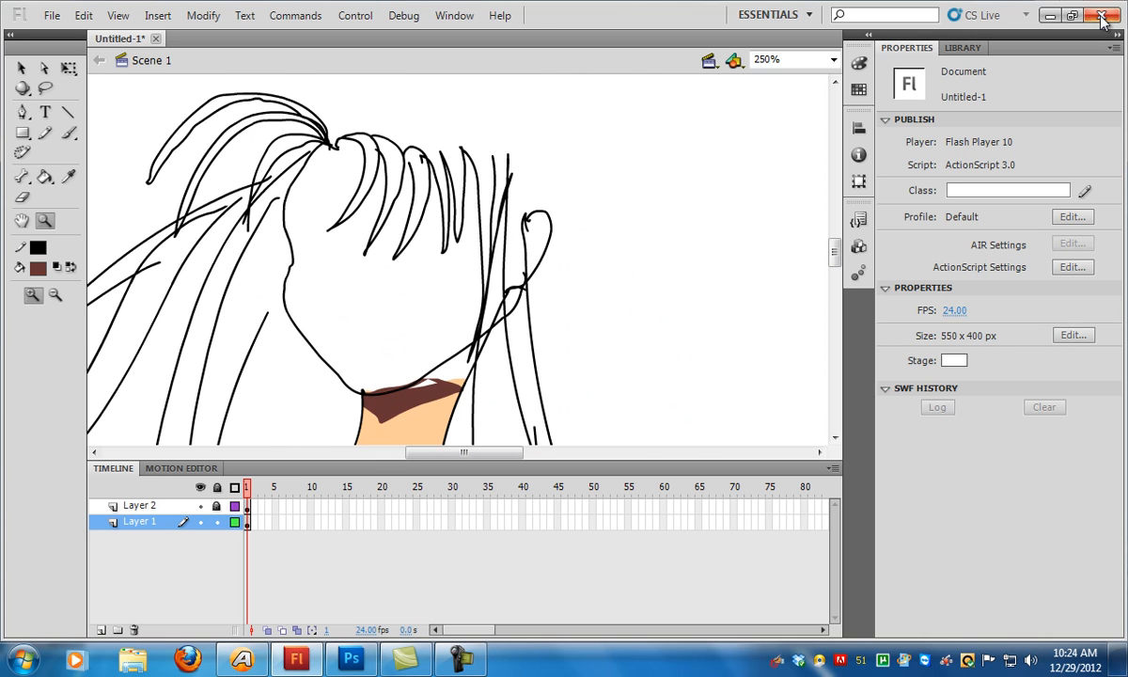
# Close the drawing and Flash, and switch to Anime Studio Pro
pyautogui.hotkey('ctrl', 'w')
pyautogui.click(569, 350)
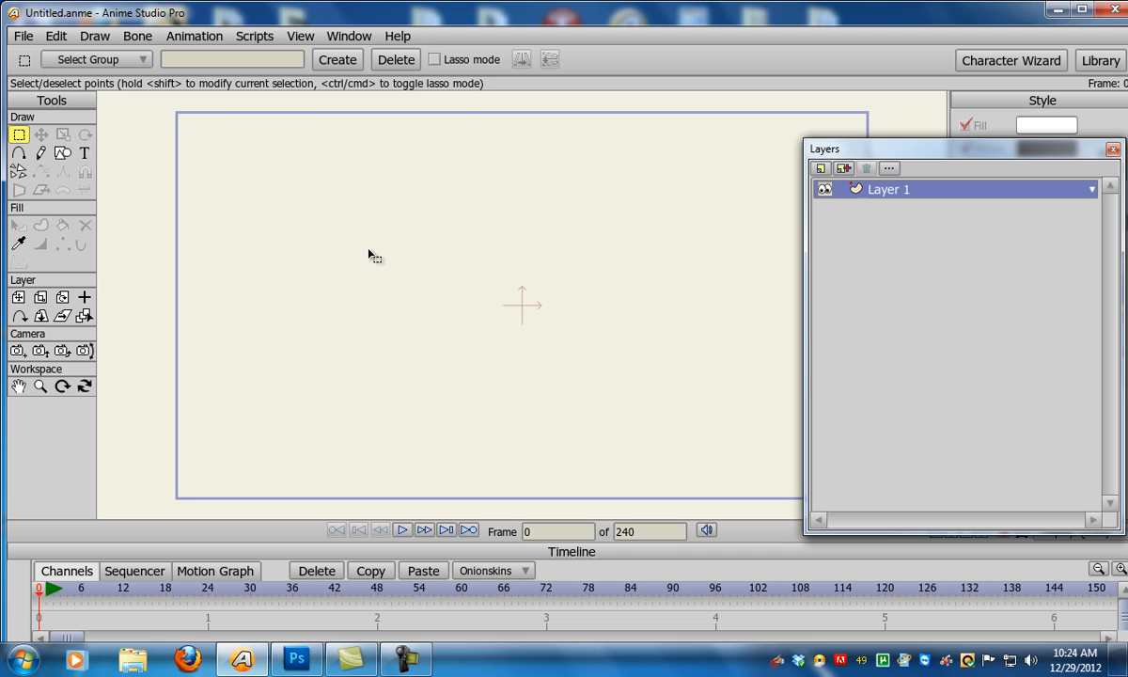
# Rename the Layer 1 vector layer as base arm
pyautogui.scroll(-2, 348, 247)
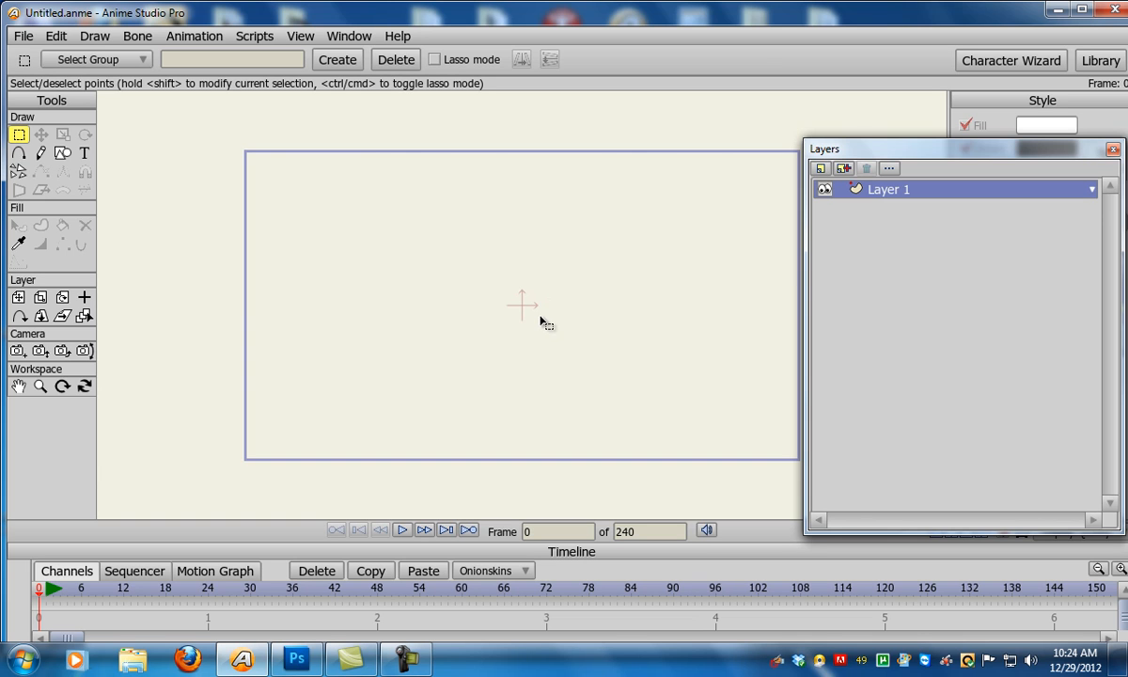
pyautogui.moveTo(738, 547)
pyautogui.mouseDown()
pyautogui.moveTo(739, 517)
pyautogui.moveTo(743, 527)
pyautogui.mouseUp()
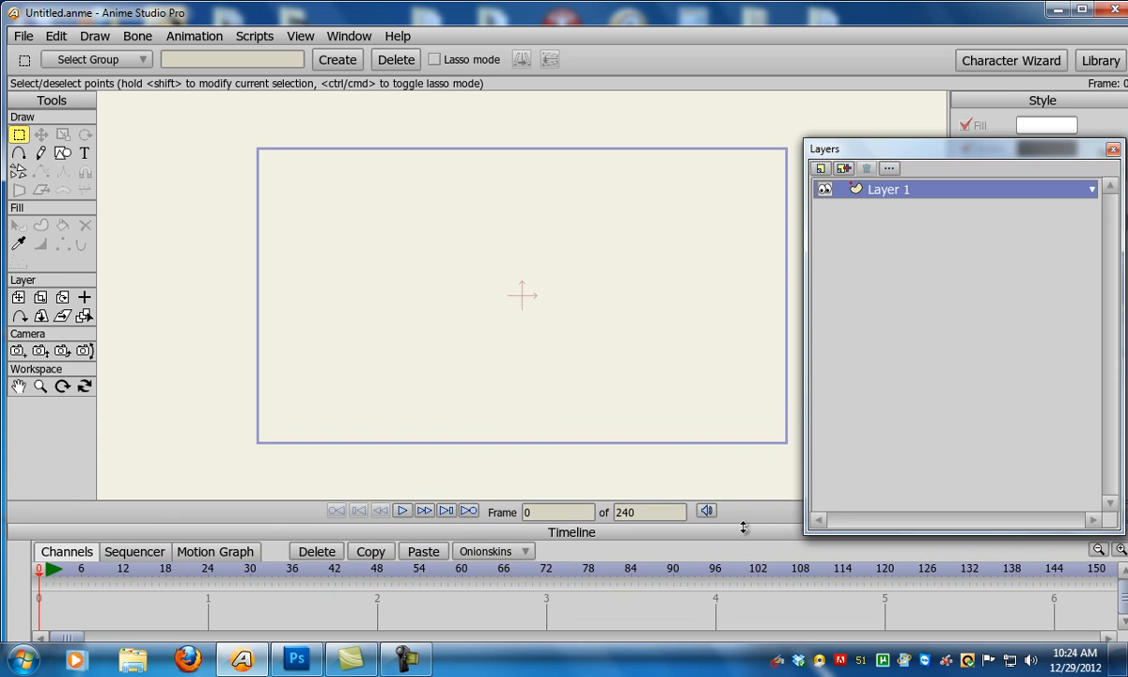
pyautogui.moveTo(534, 355); pyautogui.dragTo(498, 360)
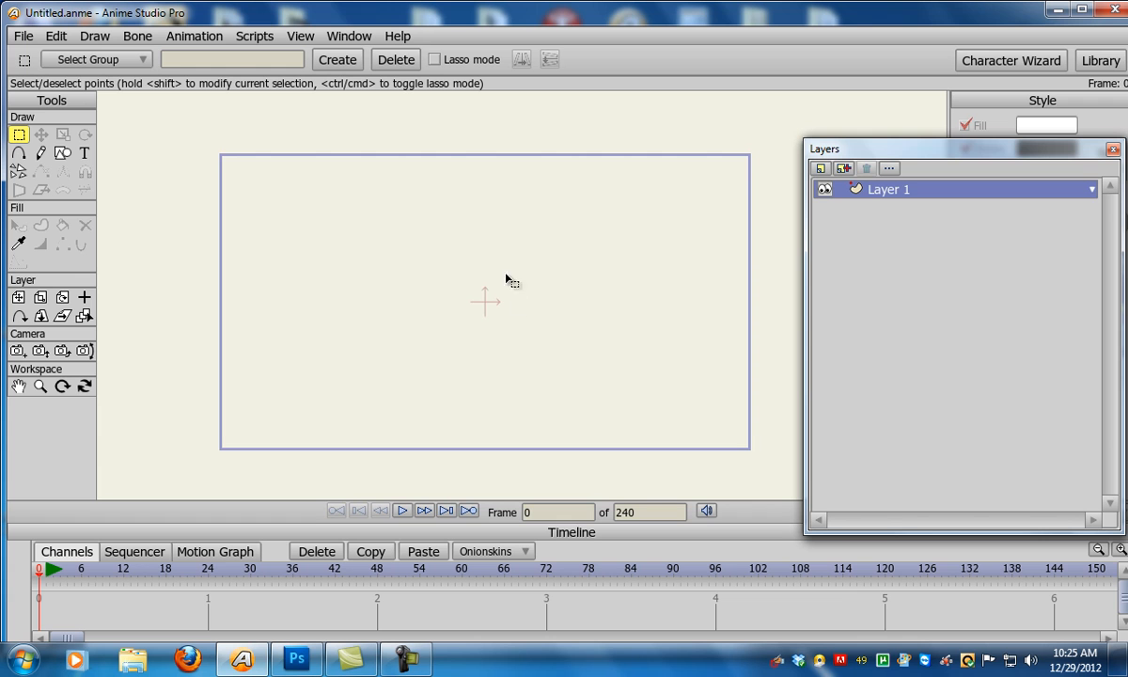
pyautogui.doubleClick(893, 192)
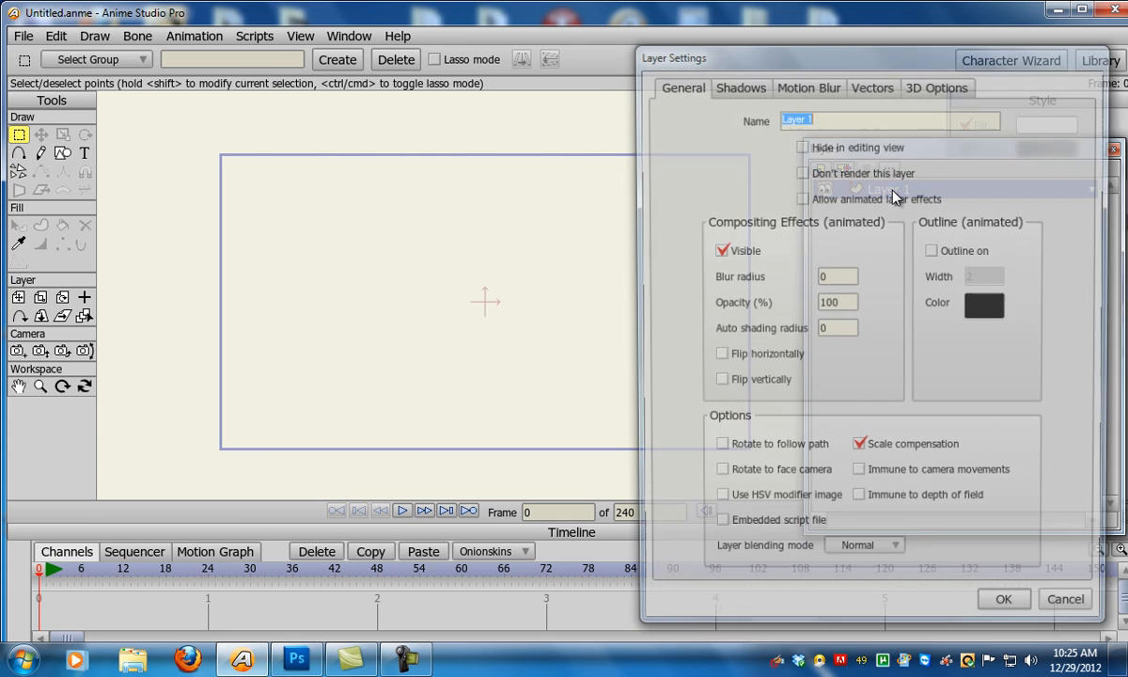
pyautogui.write('base arm')
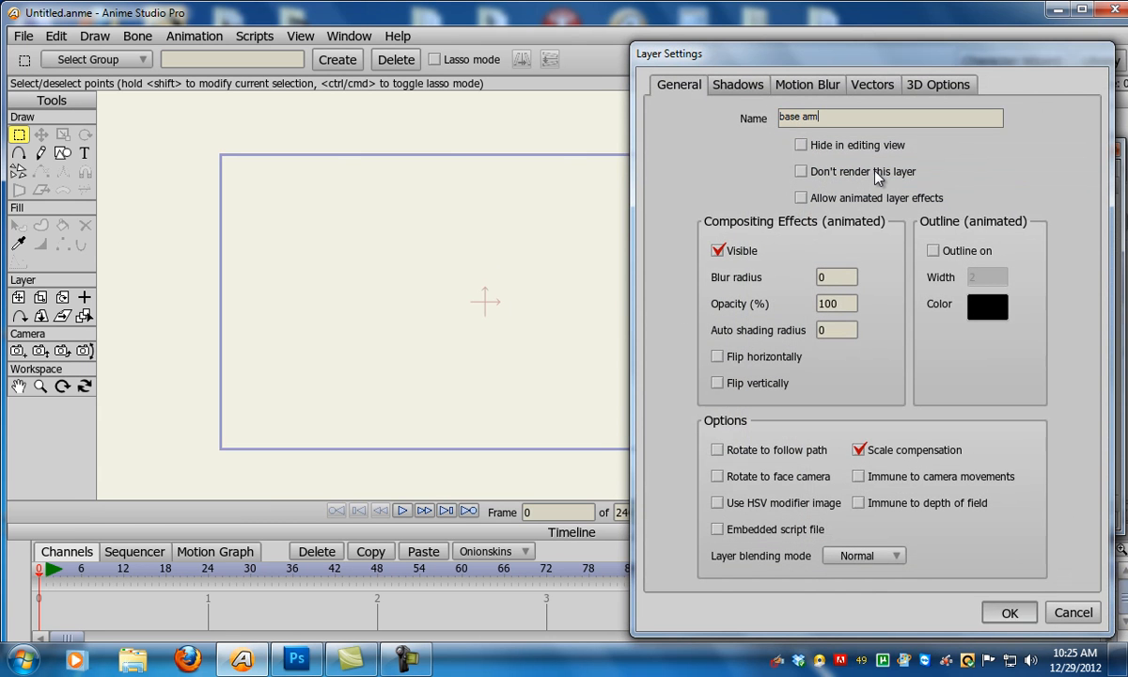
pyautogui.press('Return')
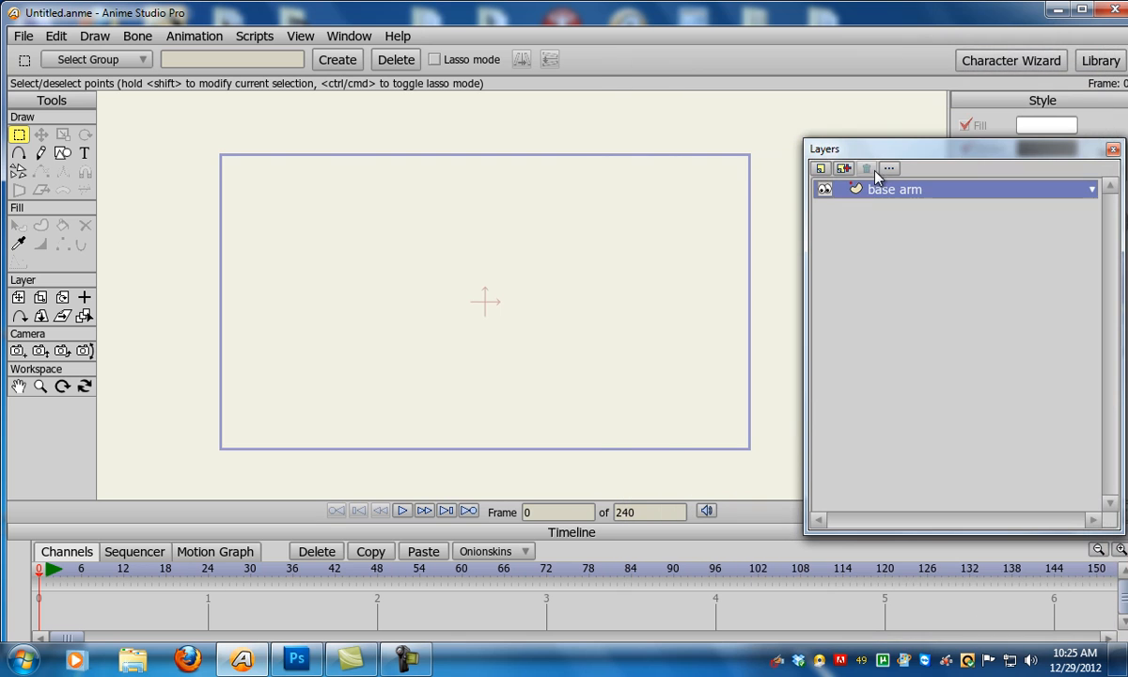
# Add a vector layer named hand base above the arm layer, leaving base arm as the active layer
pyautogui.click(825, 170)
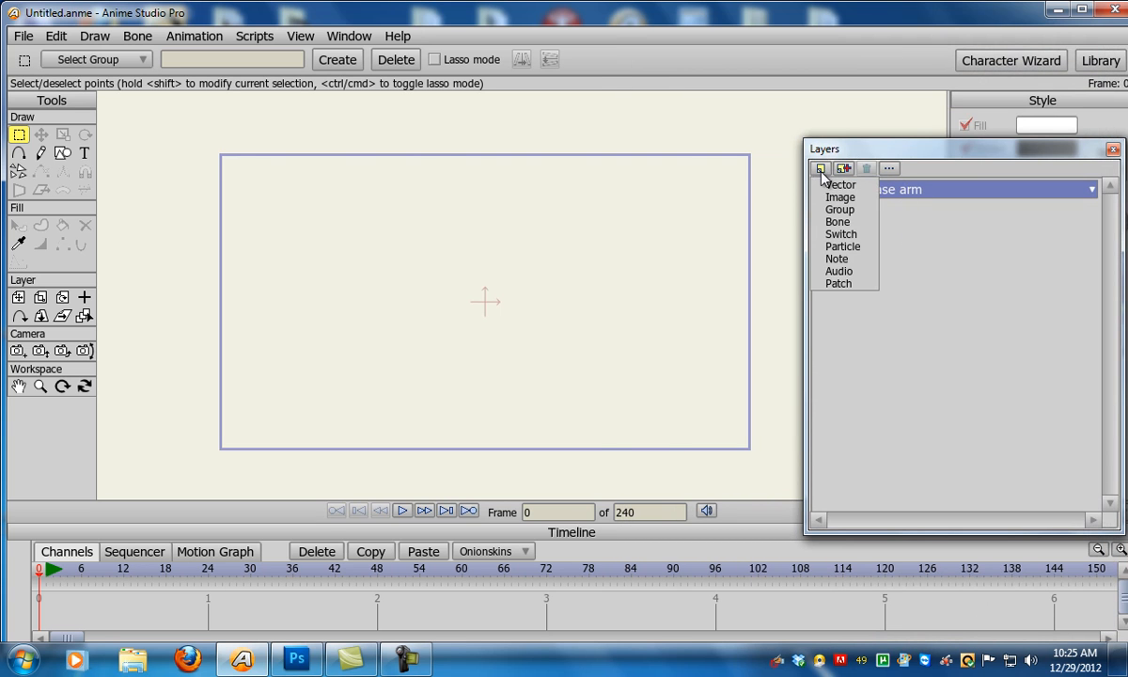
pyautogui.click(831, 182)
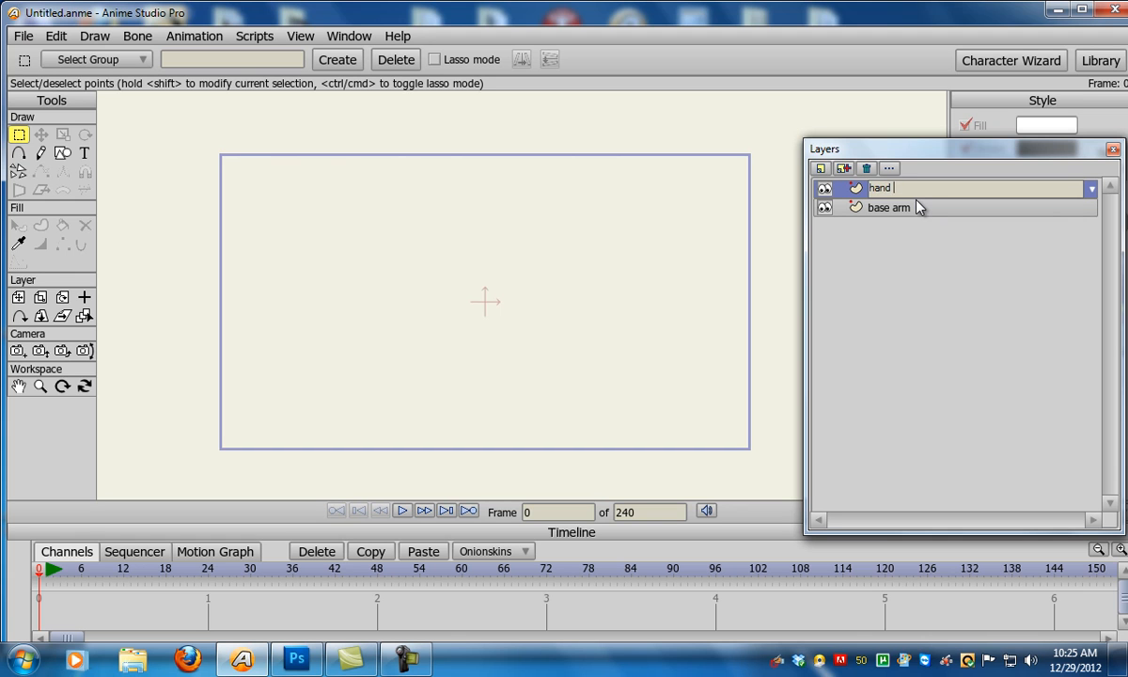
pyautogui.click(898, 208)
pyautogui.click(888, 189)
pyautogui.click(903, 206)
pyautogui.click(874, 189)
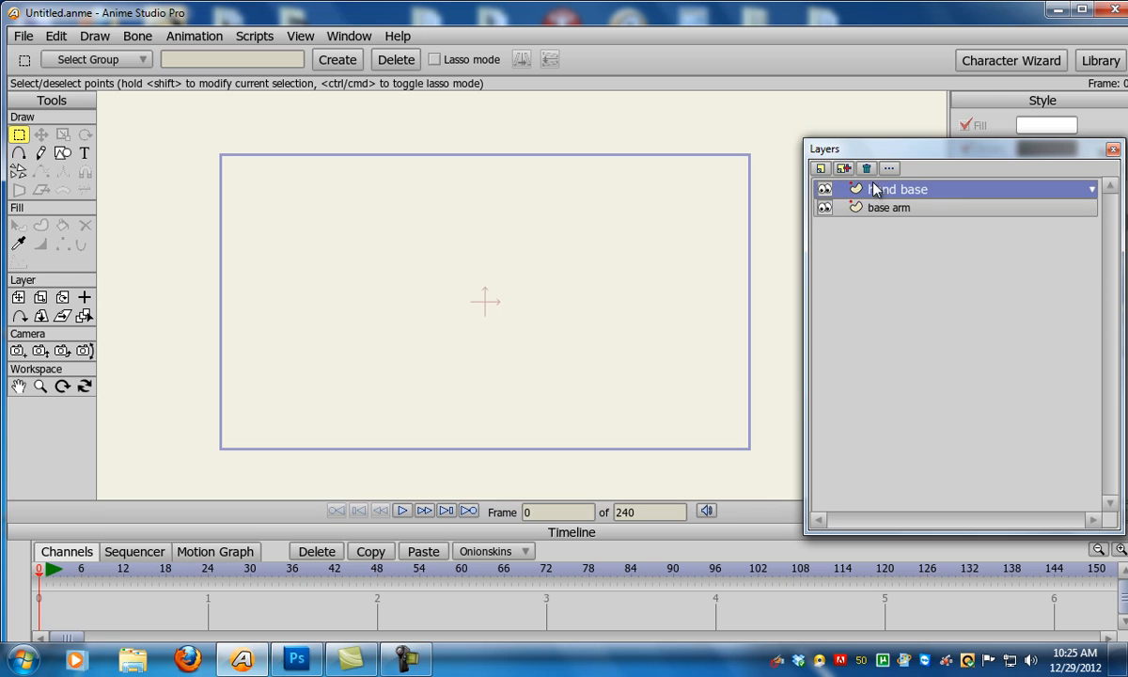
pyautogui.click(821, 169)
pyautogui.click(905, 222)
pyautogui.click(893, 216)
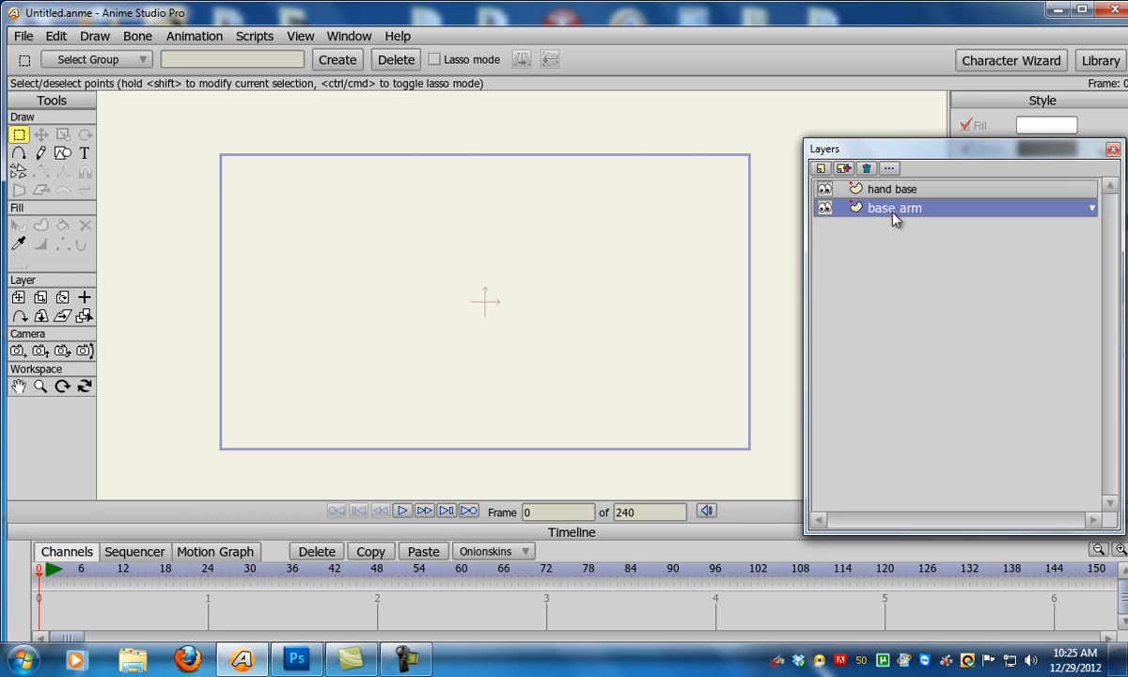
# Sketch a closed arm outline freehand on the base arm layer and pull points at its upper edge into a new position
pyautogui.click(60, 154)
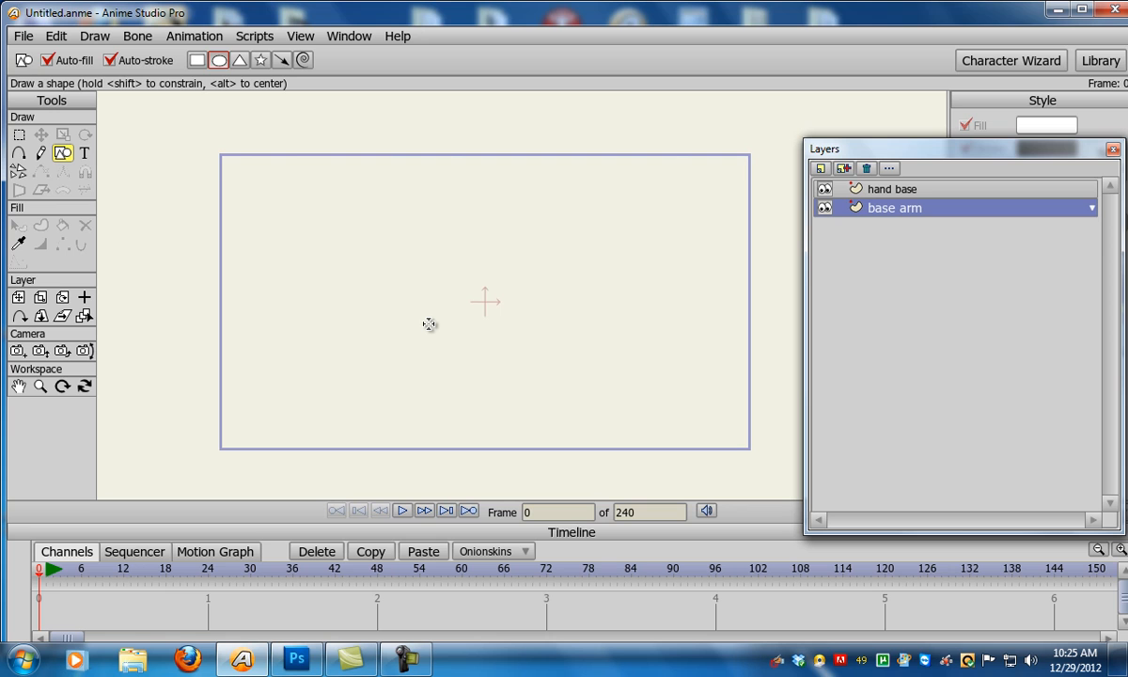
pyautogui.click(40, 153)
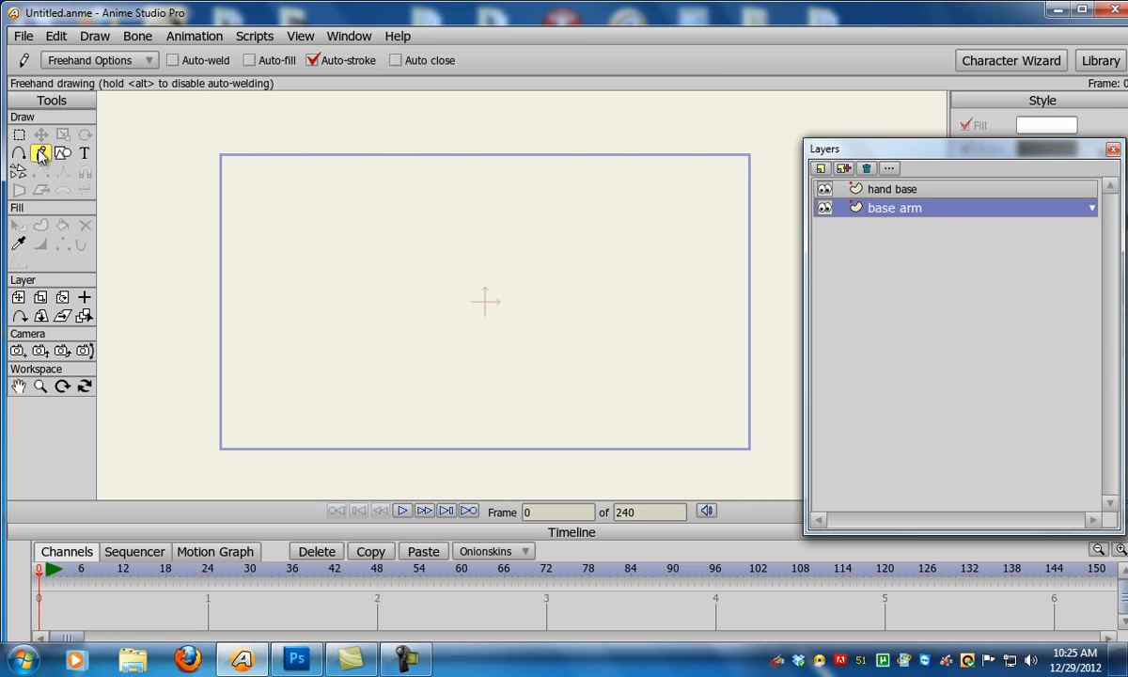
pyautogui.moveTo(386, 257)
pyautogui.mouseDown()
pyautogui.moveTo(351, 290)
pyautogui.moveTo(389, 307)
pyautogui.moveTo(412, 294)
pyautogui.moveTo(545, 299)
pyautogui.moveTo(549, 282)
pyautogui.moveTo(517, 269)
pyautogui.moveTo(379, 266)
pyautogui.mouseUp()
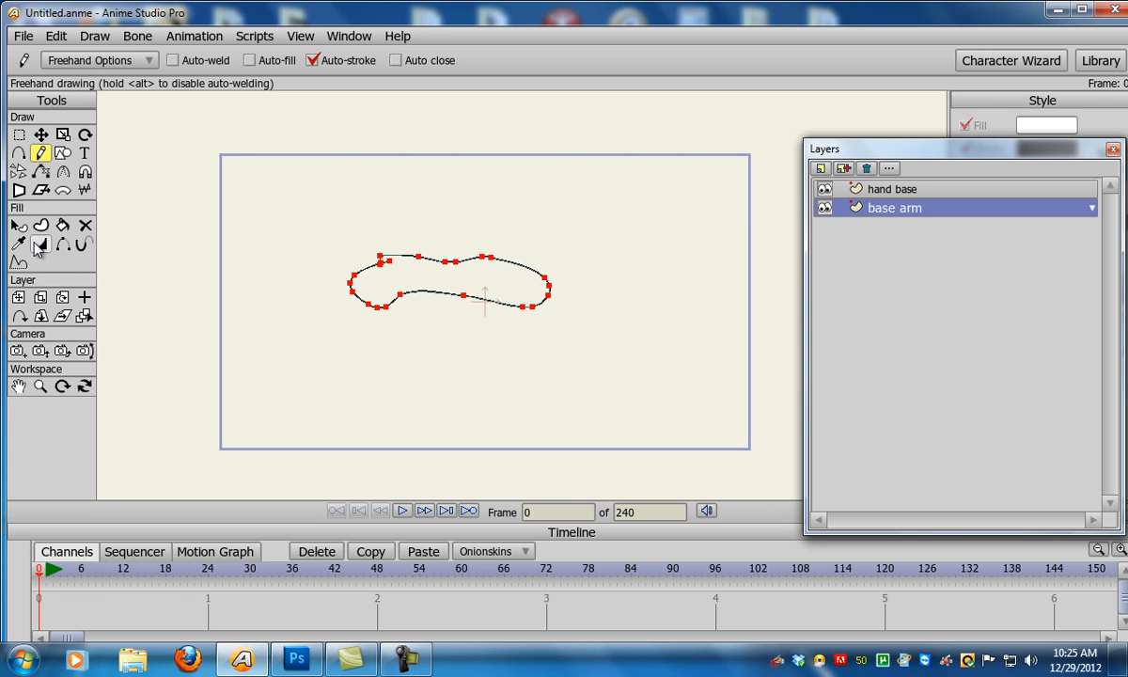
pyautogui.click(41, 135)
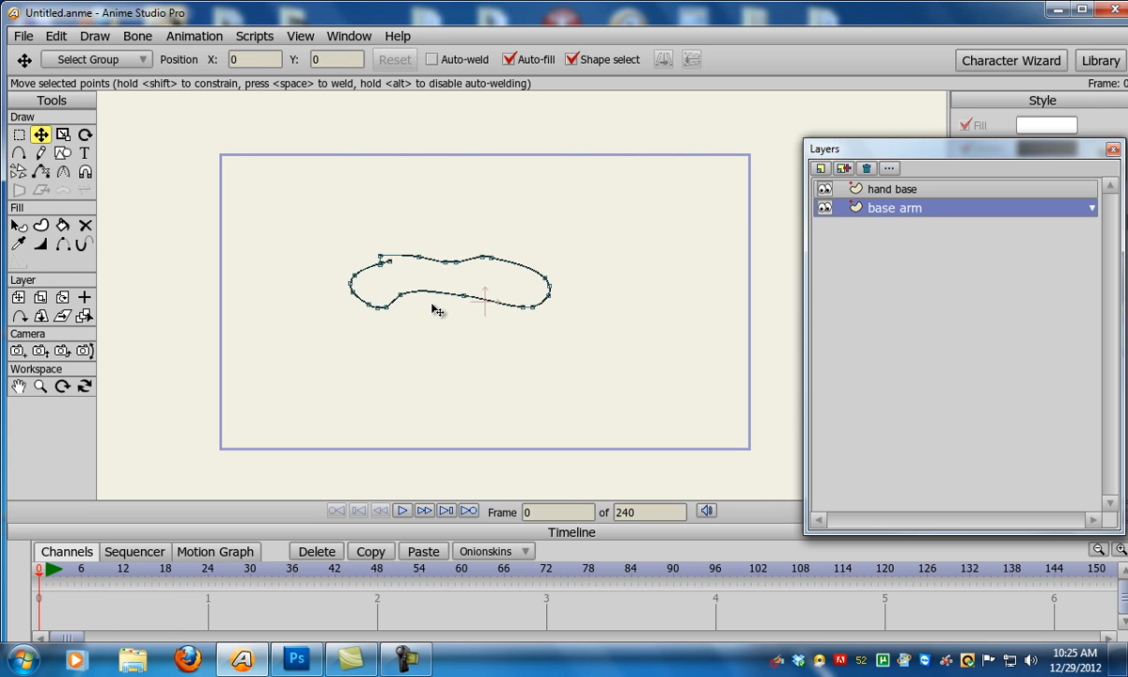
pyautogui.scroll(3, 436, 310)
pyautogui.moveTo(449, 305)
pyautogui.mouseDown()
pyautogui.moveTo(441, 336)
pyautogui.moveTo(438, 300)
pyautogui.moveTo(427, 348)
pyautogui.moveTo(439, 307)
pyautogui.mouseUp()
pyautogui.click(283, 248)
pyautogui.moveTo(287, 257)
pyautogui.mouseDown()
pyautogui.moveTo(325, 278)
pyautogui.moveTo(312, 263)
pyautogui.moveTo(370, 196)
pyautogui.moveTo(360, 186)
pyautogui.moveTo(301, 241)
pyautogui.mouseUp()
# Sketch a head outline with an ear and chin freehand above the arm's far end
pyautogui.click(40, 152)
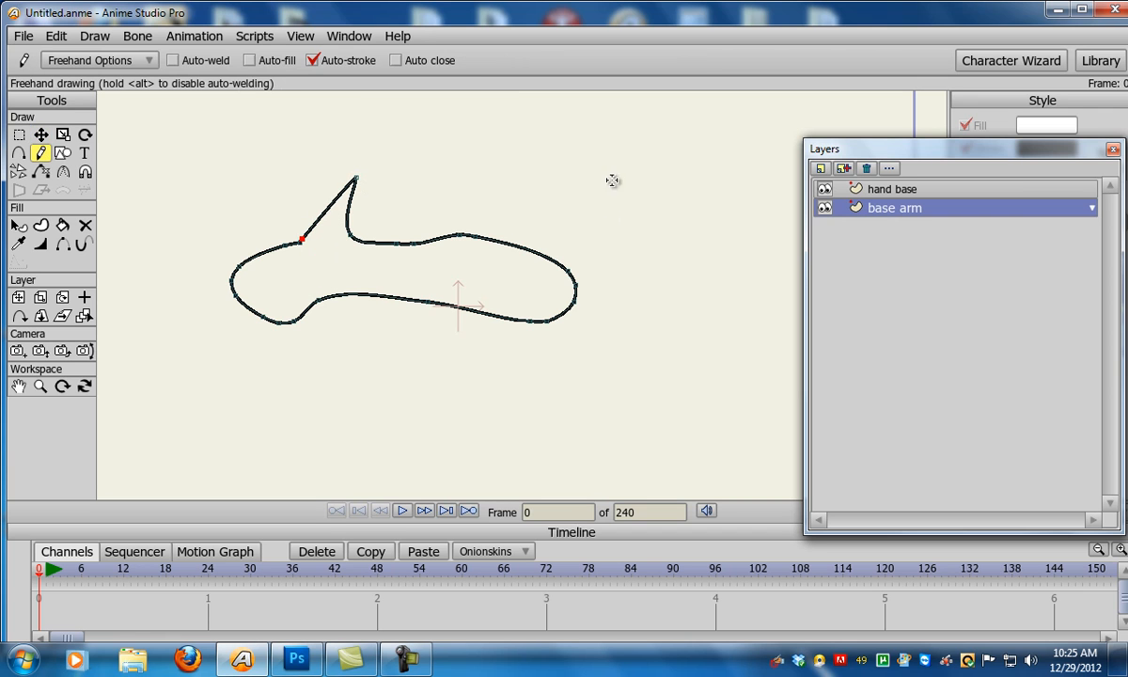
pyautogui.moveTo(618, 143)
pyautogui.mouseDown()
pyautogui.moveTo(622, 227)
pyautogui.moveTo(599, 255)
pyautogui.moveTo(522, 213)
pyautogui.moveTo(533, 142)
pyautogui.moveTo(520, 147)
pyautogui.moveTo(524, 209)
pyautogui.mouseUp()
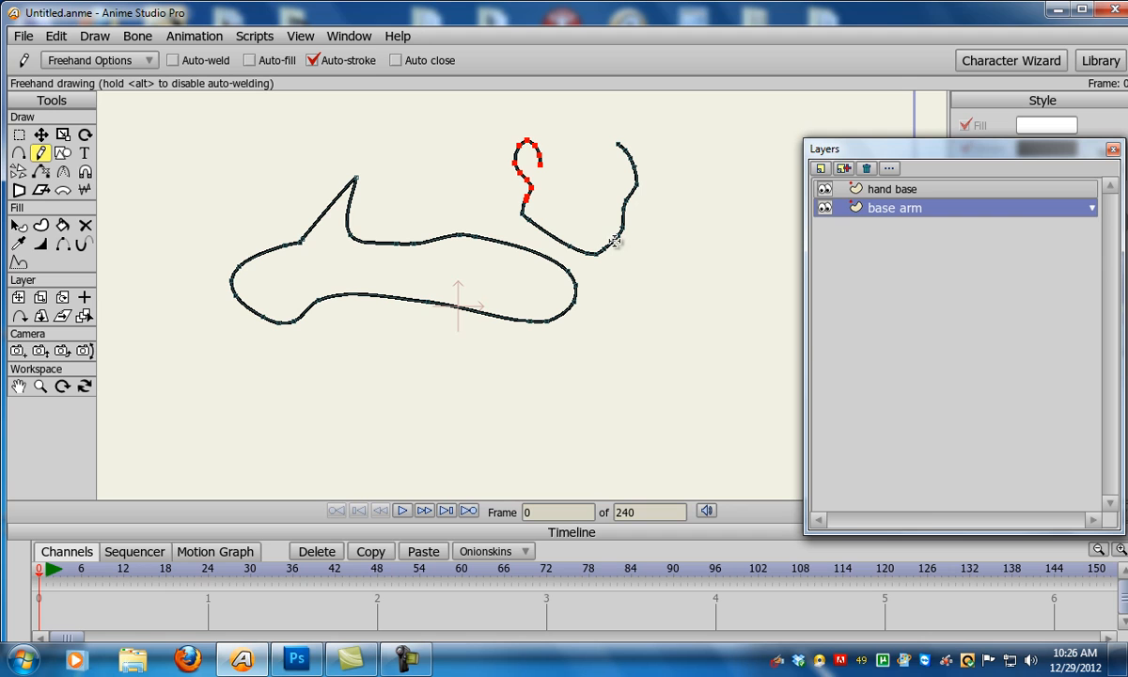
pyautogui.moveTo(534, 141)
pyautogui.mouseDown()
pyautogui.moveTo(571, 124)
pyautogui.moveTo(625, 148)
pyautogui.mouseUp()
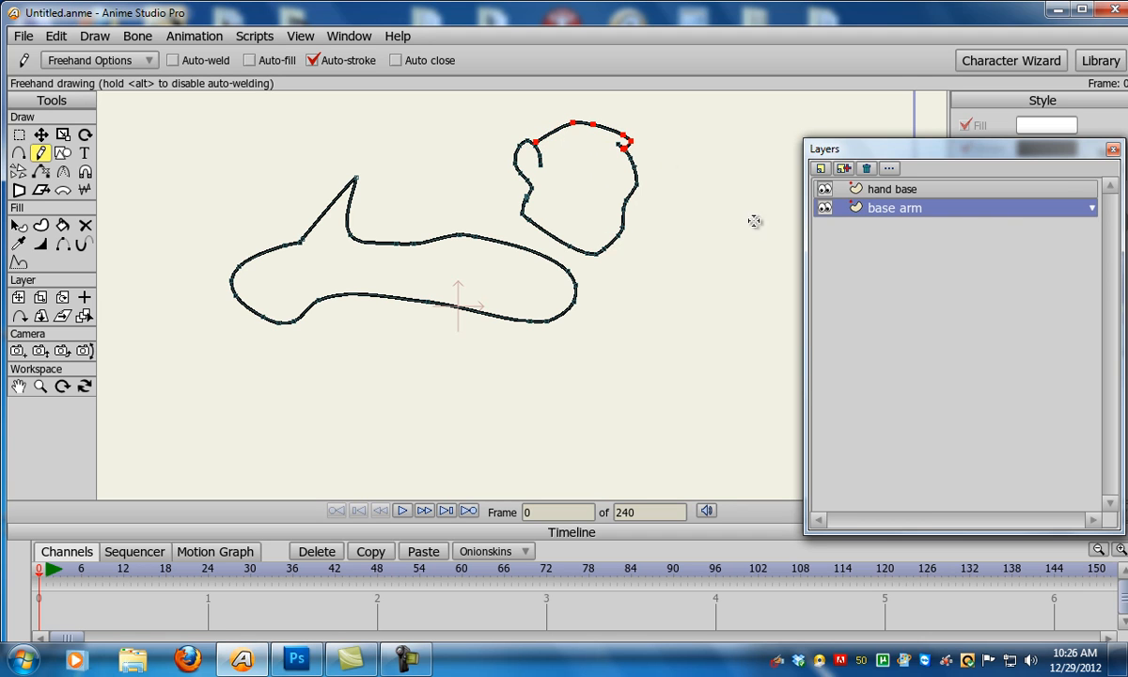
# Set the fill colour to red FF0101 and try to fill the head outline with the Paint Bucket
pyautogui.click(62, 225)
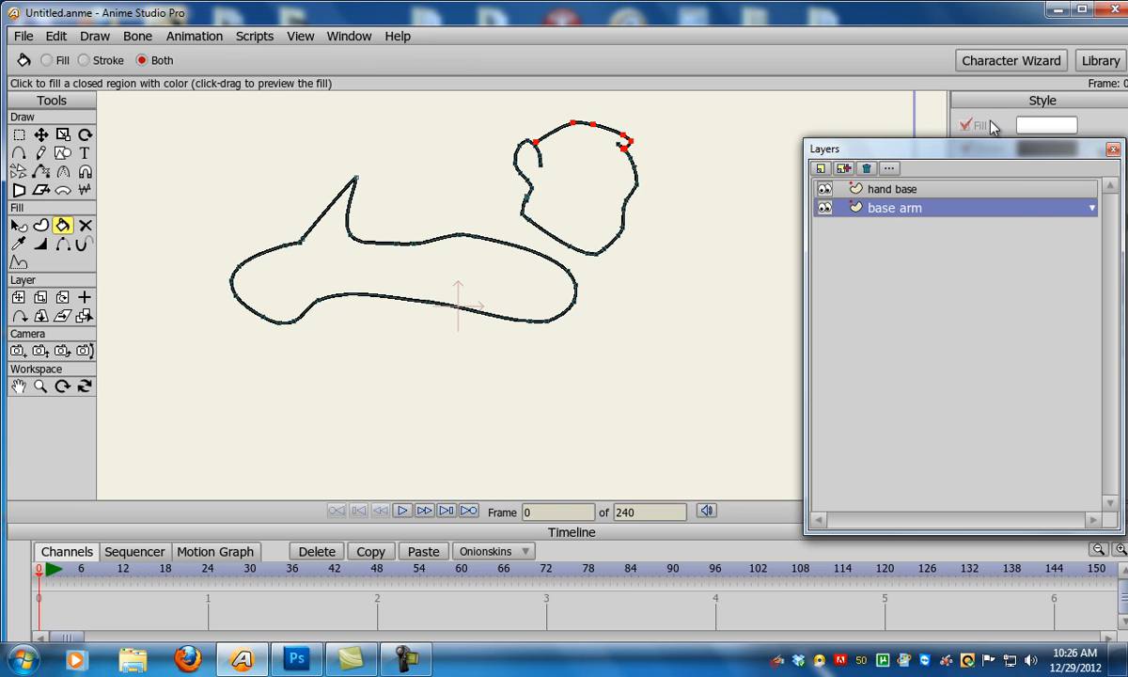
pyautogui.click(1054, 131)
pyautogui.click(853, 229)
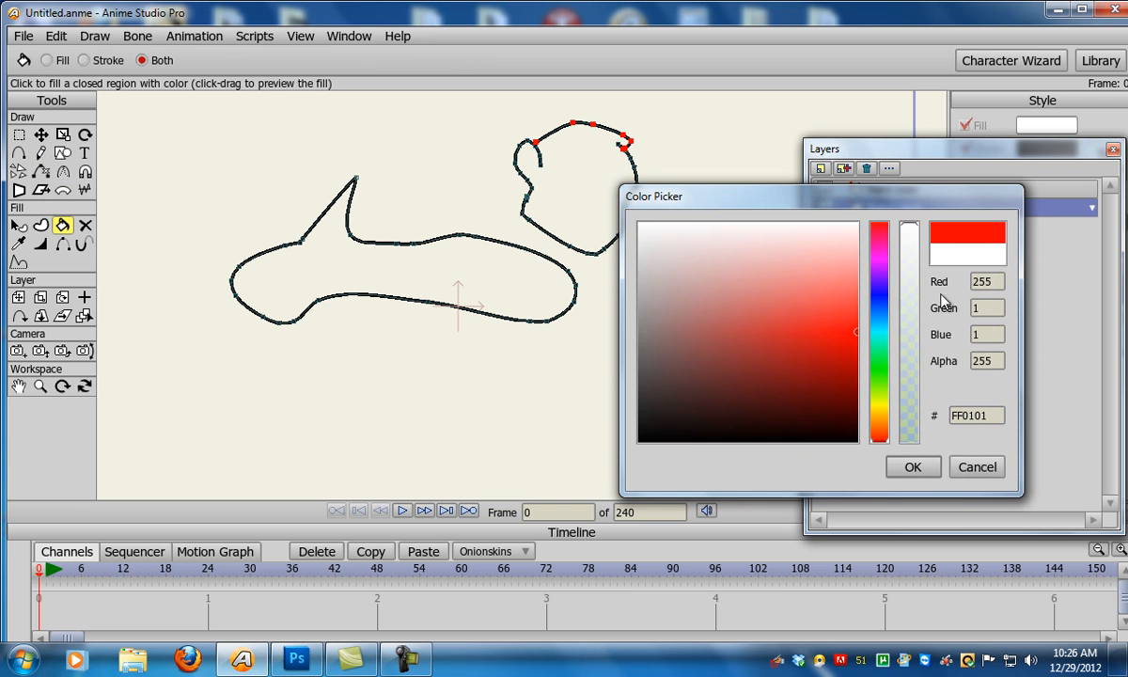
pyautogui.click(907, 455)
pyautogui.click(609, 191)
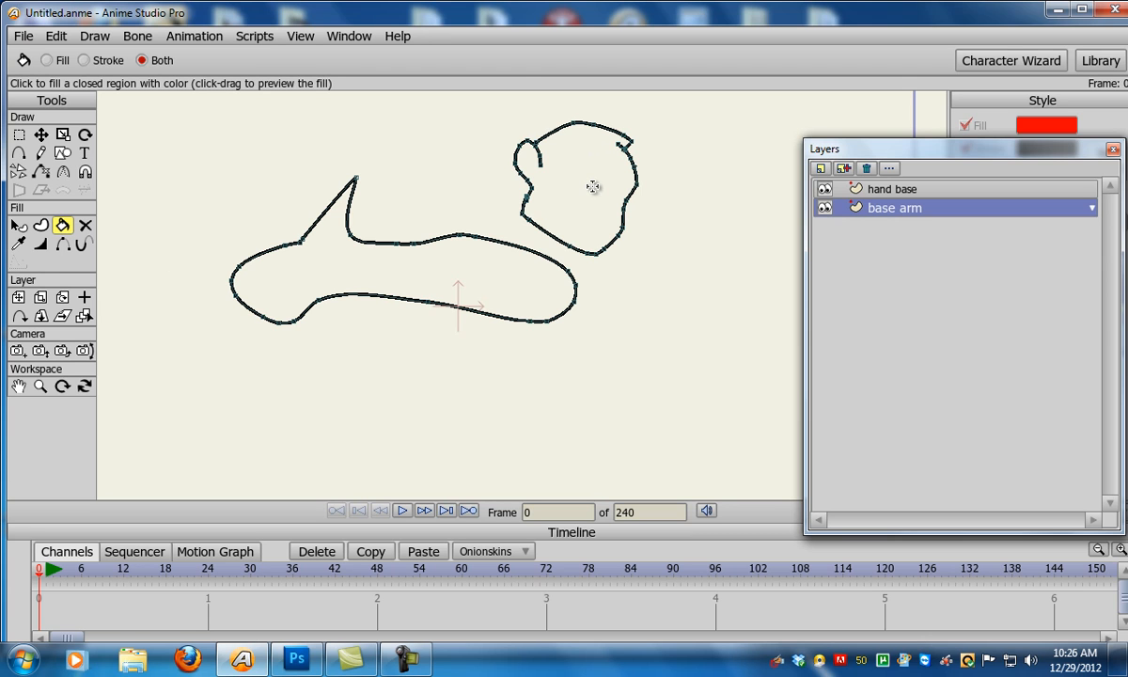
# Delete the head strokes and the arm outline from the base arm layer
pyautogui.click(36, 137)
pyautogui.click(567, 128)
pyautogui.press('Delete')
pyautogui.doubleClick(628, 165)
pyautogui.press('Delete')
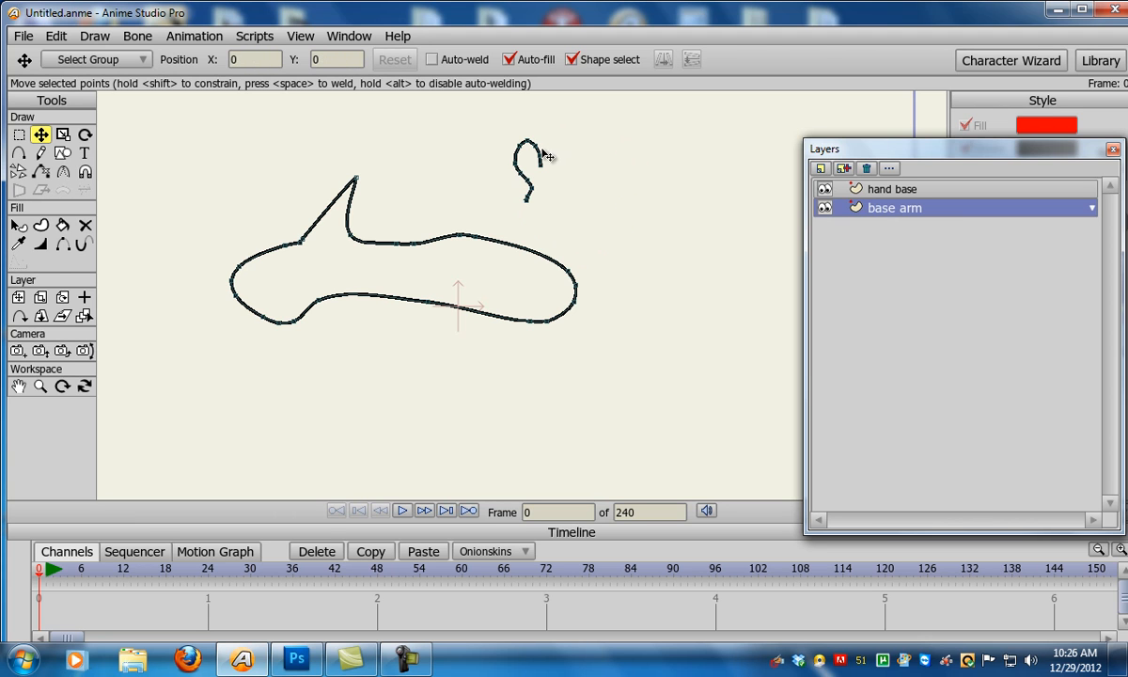
pyautogui.doubleClick(445, 239)
pyautogui.press('Delete')
pyautogui.doubleClick(529, 166)
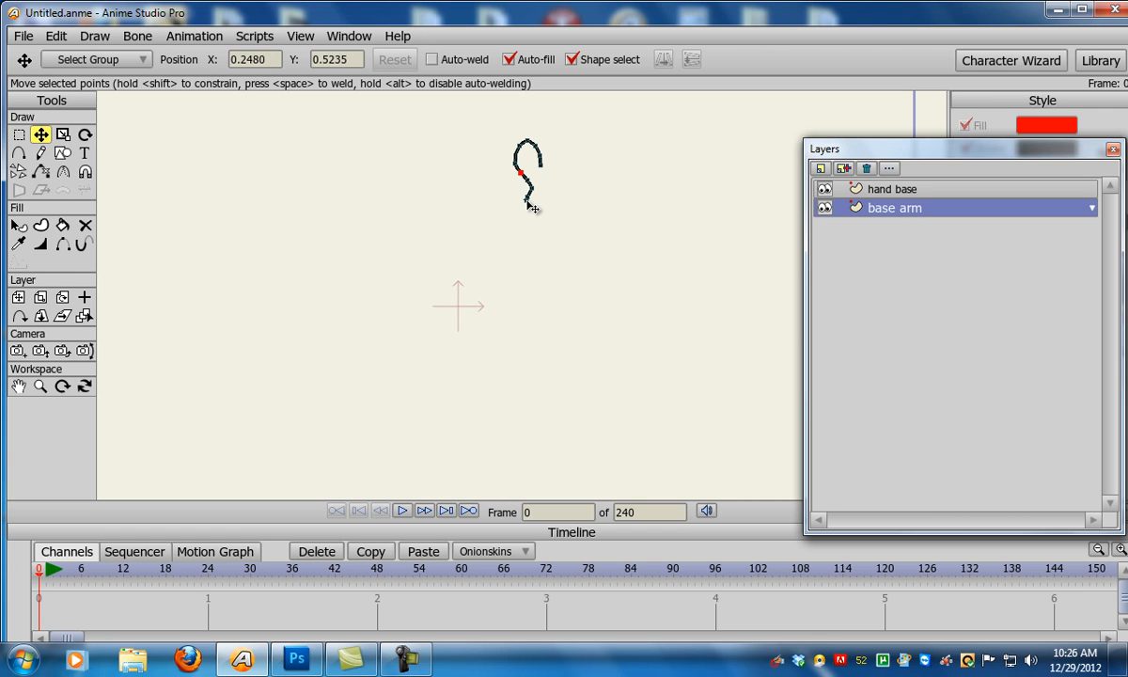
pyautogui.press('Delete')
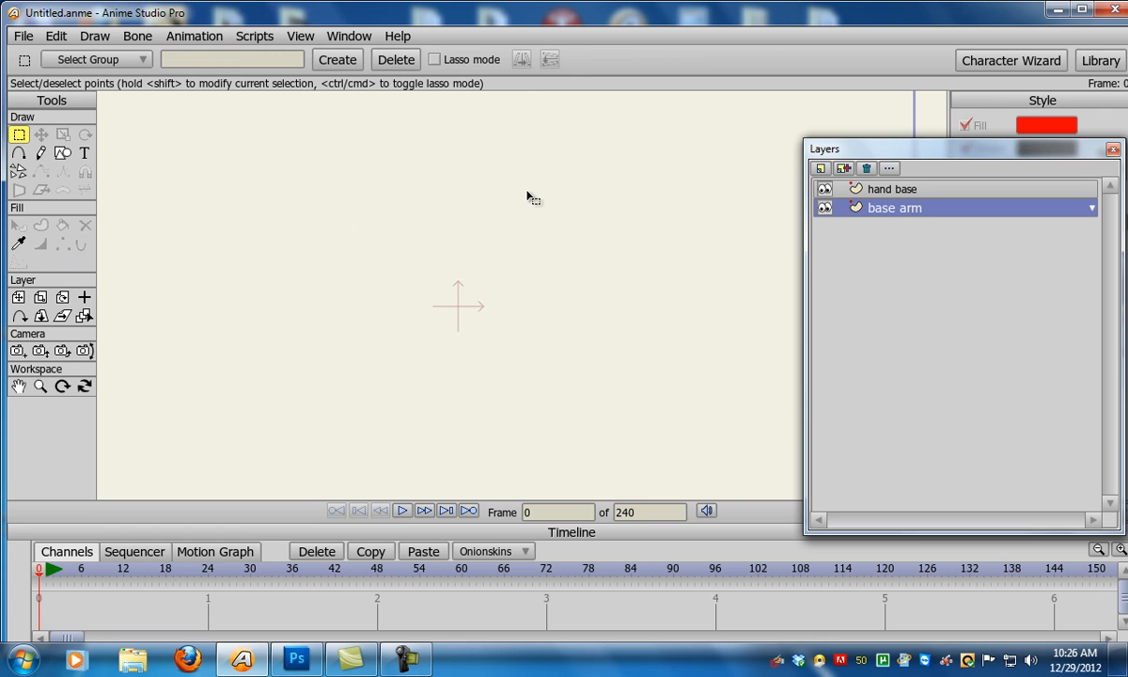
# Draw a wide red rectangle with automatic fill and stroke on the base arm layer as the arm's starting shape
pyautogui.click(62, 152)
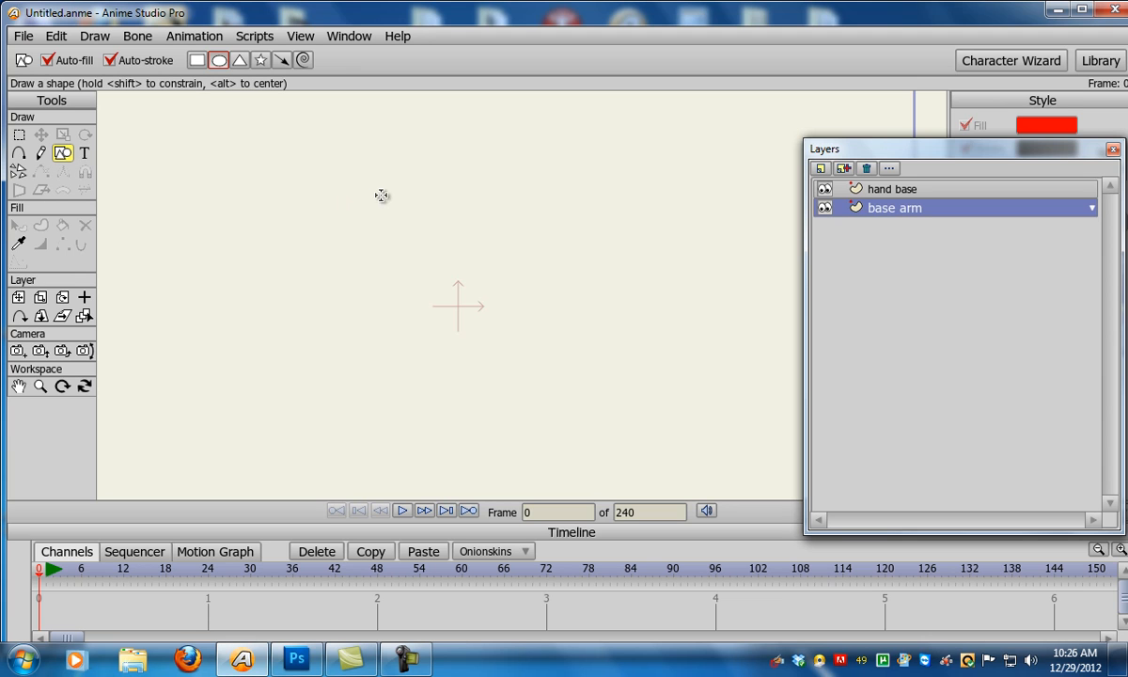
pyautogui.click(197, 60)
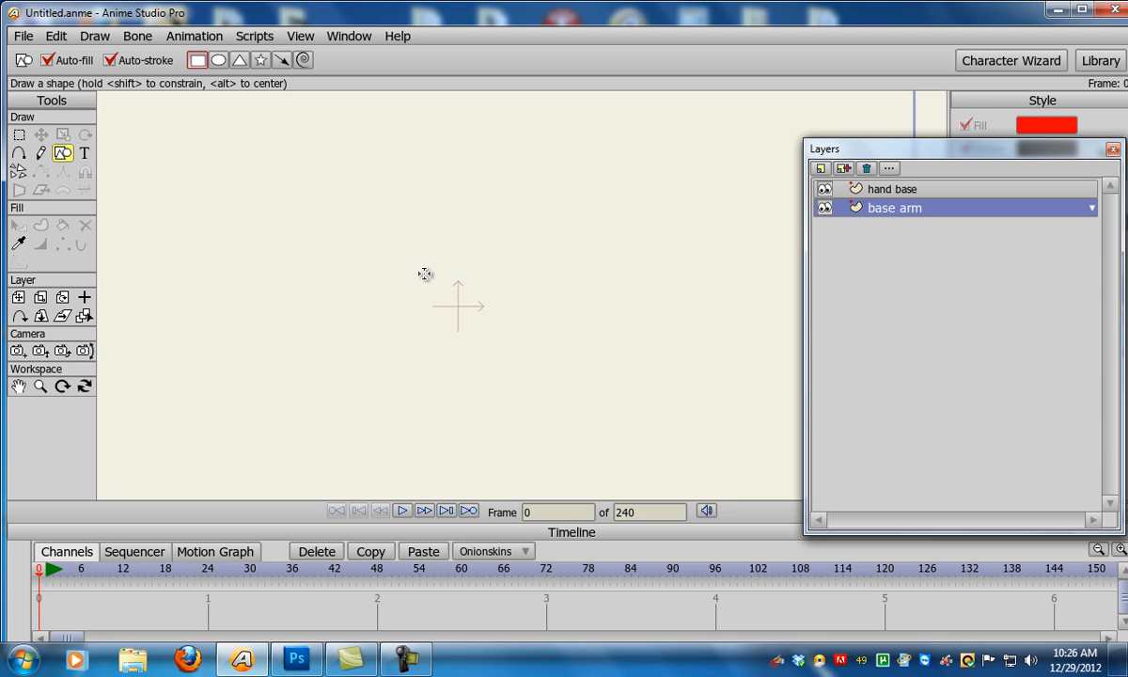
pyautogui.moveTo(376, 259); pyautogui.dragTo(651, 354)
pyautogui.click(504, 384)
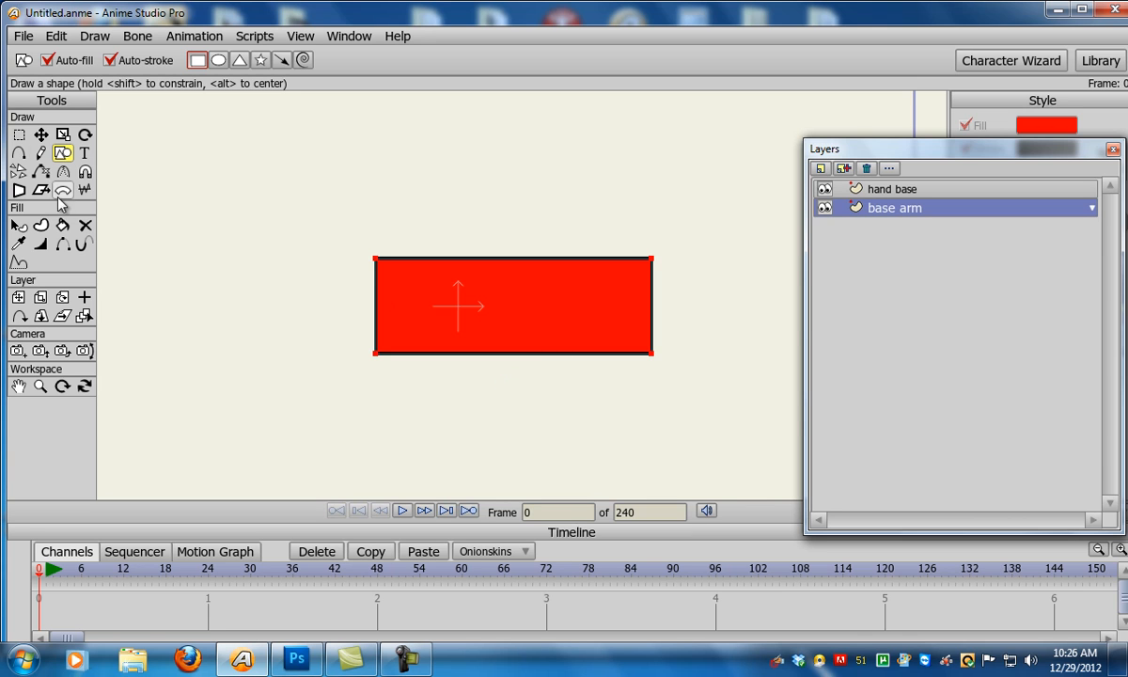
pyautogui.moveTo(450, 283); pyautogui.dragTo(373, 267)
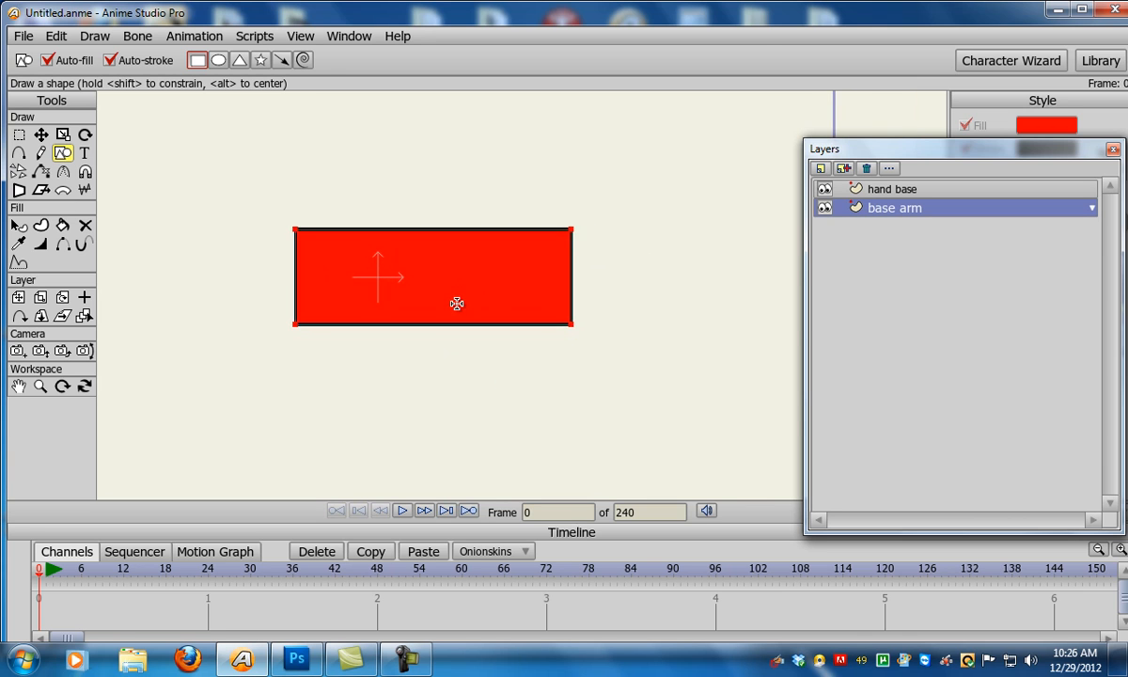
pyautogui.scroll(-3, 456, 299)
pyautogui.scroll(2, 458, 297)
# Move the rectangle's two right corner points outward and closer together to taper the arm toward the wrist
pyautogui.press('t')
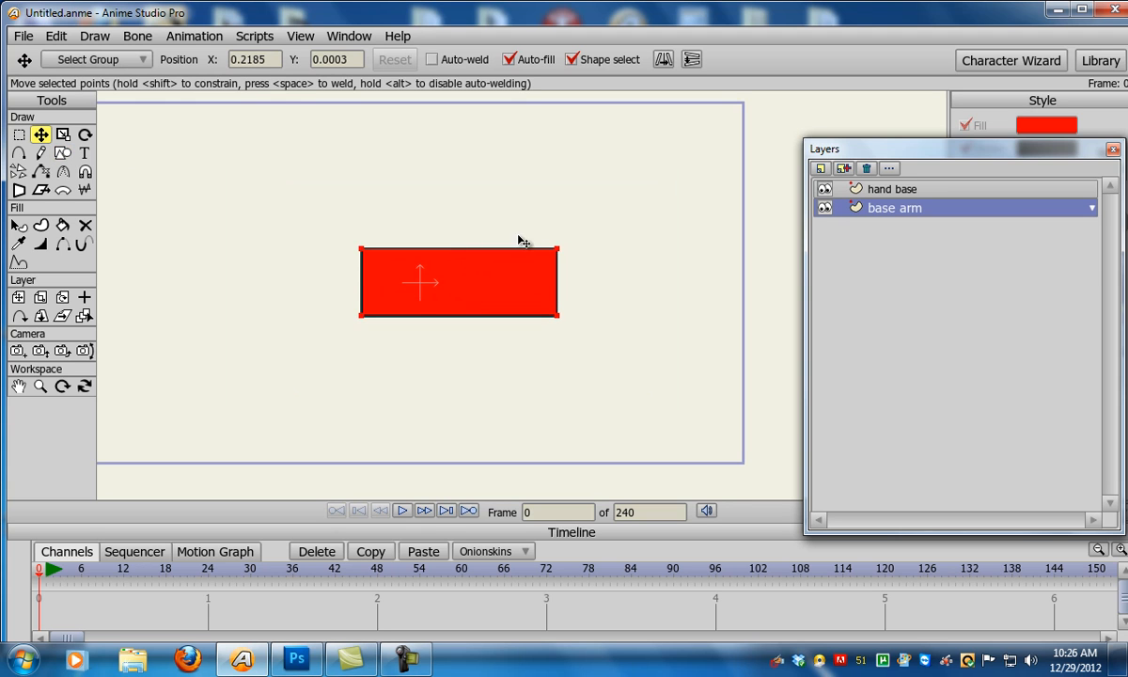
pyautogui.click(559, 249)
pyautogui.moveTo(560, 252); pyautogui.dragTo(594, 264)
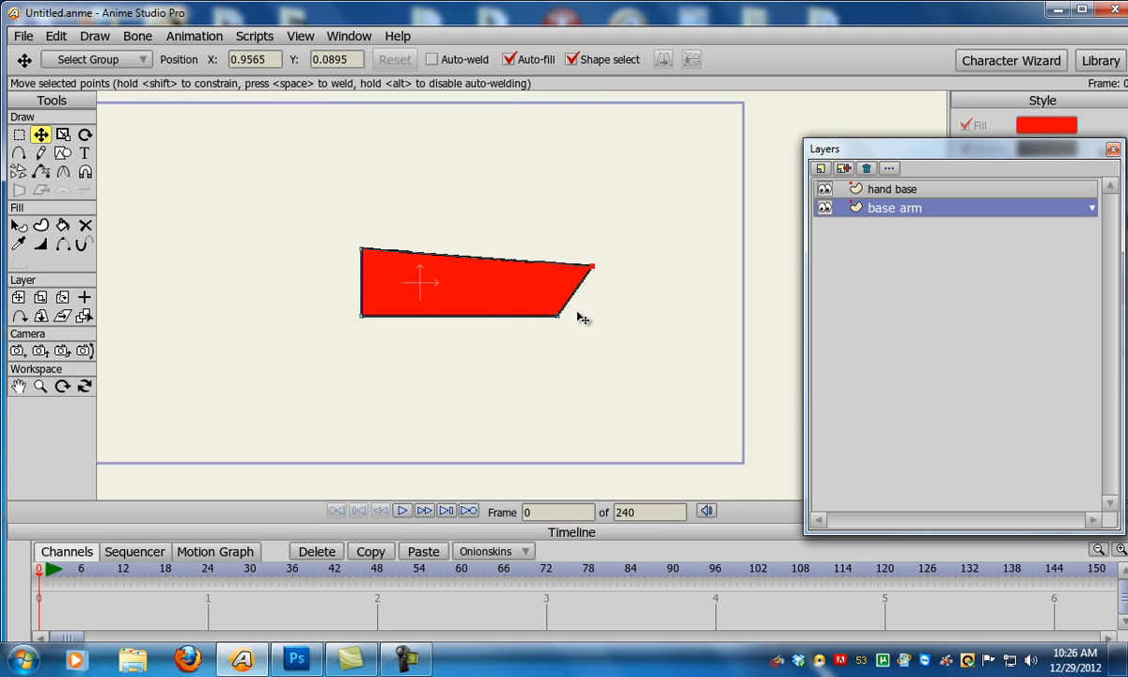
pyautogui.moveTo(560, 319); pyautogui.dragTo(603, 301)
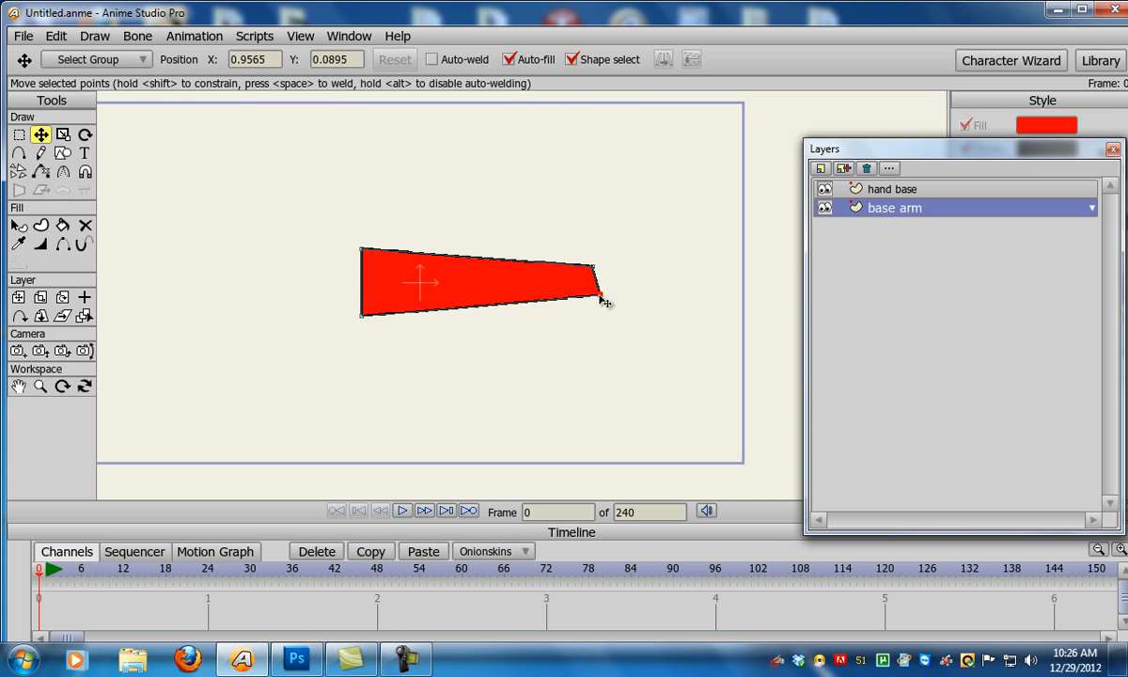
# Add points along the arm's edges and ends to round the shoulder, narrow the elbow and bulge the forearm
pyautogui.click(19, 153)
pyautogui.moveTo(361, 282); pyautogui.dragTo(338, 284)
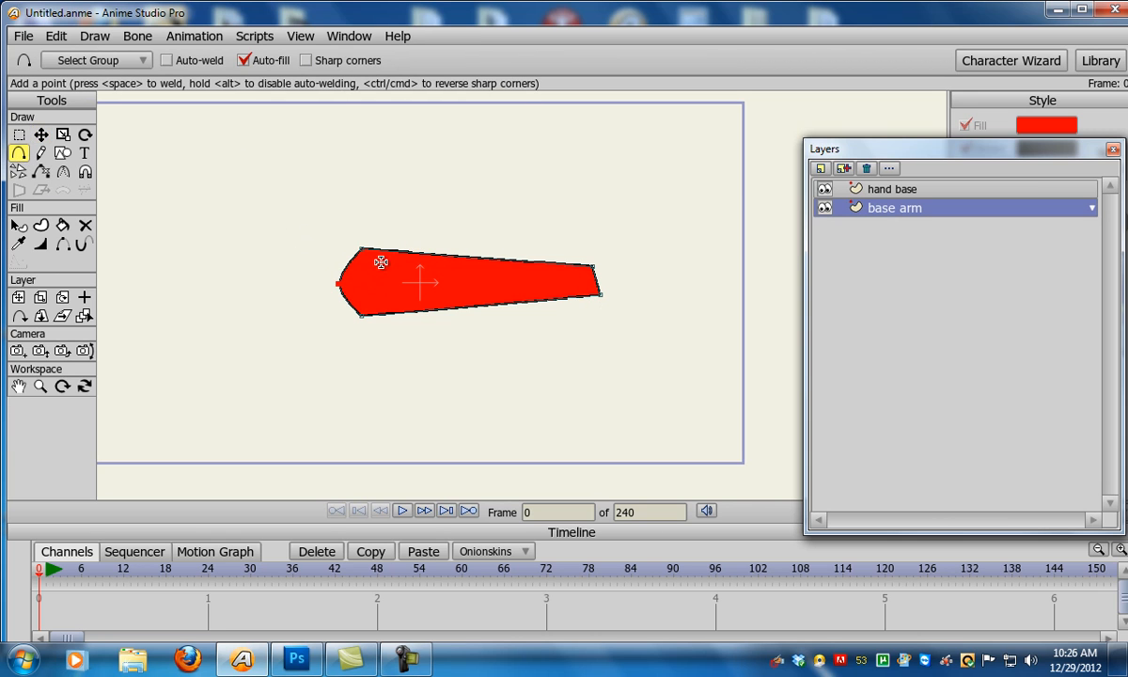
pyautogui.moveTo(416, 251); pyautogui.dragTo(416, 244)
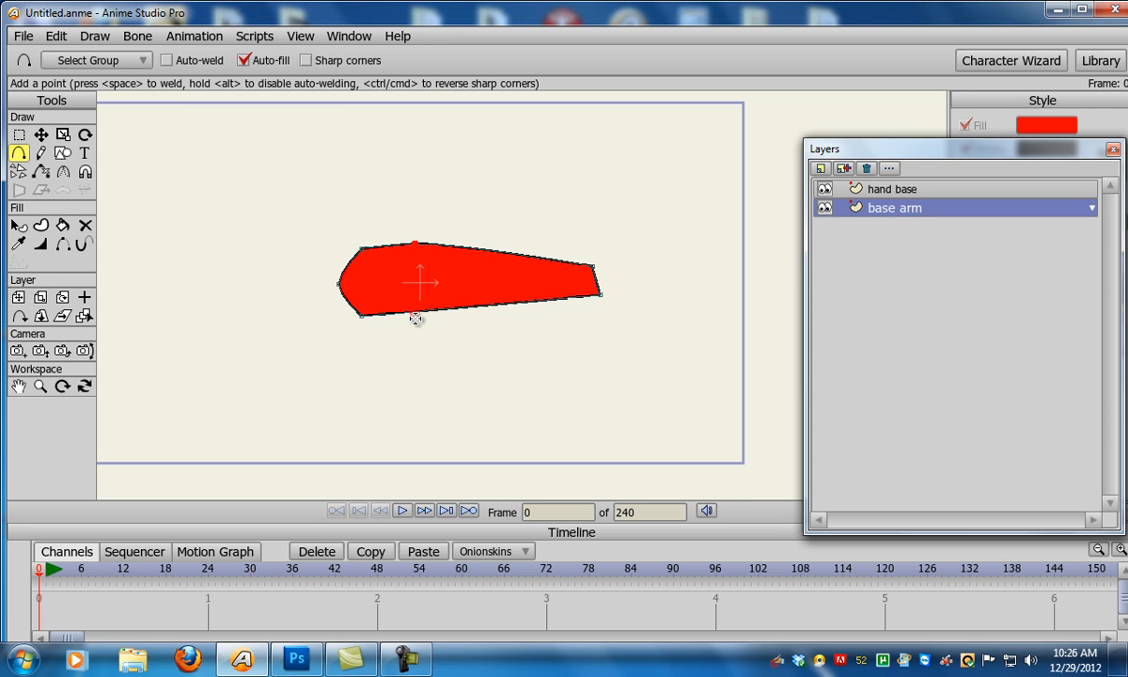
pyautogui.moveTo(415, 312); pyautogui.dragTo(429, 317)
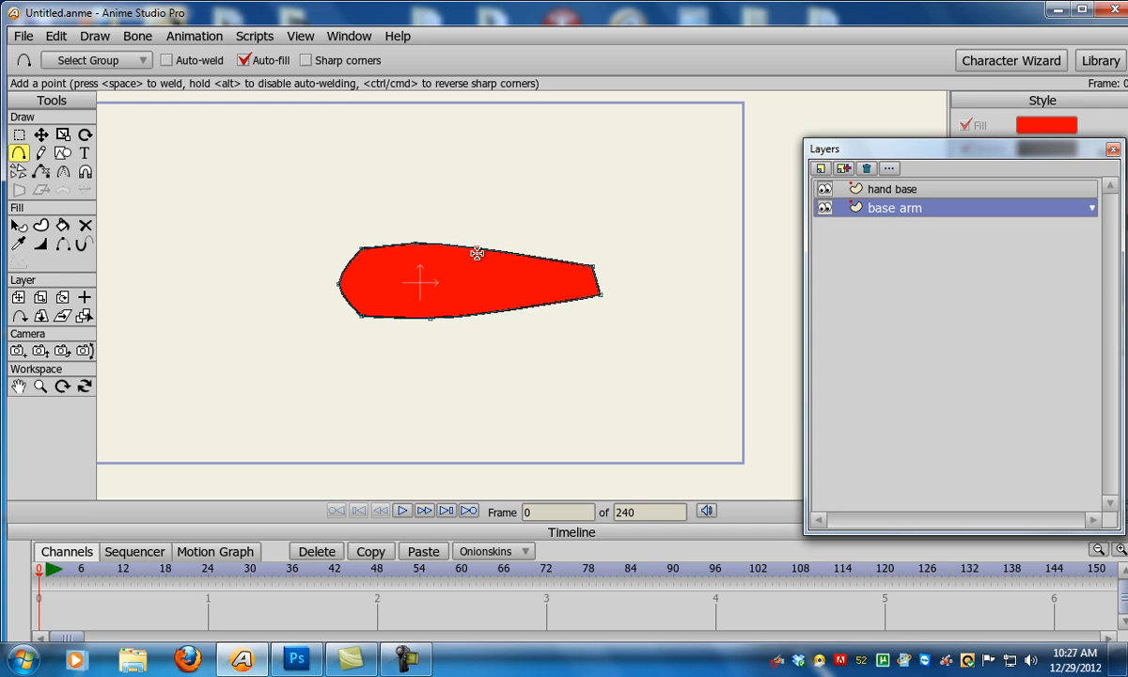
pyautogui.moveTo(481, 255); pyautogui.dragTo(476, 265)
pyautogui.moveTo(475, 313); pyautogui.dragTo(476, 308)
pyautogui.moveTo(529, 264); pyautogui.dragTo(529, 252)
pyautogui.moveTo(531, 298); pyautogui.dragTo(600, 279)
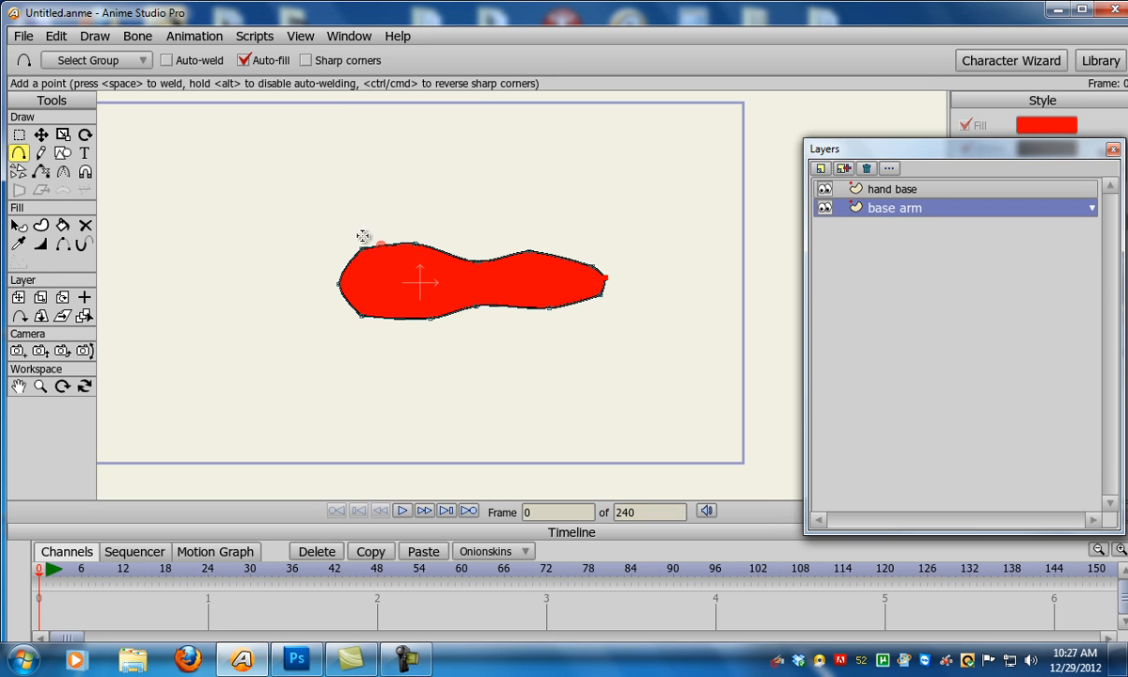
# Select the points at the wrist end and move them outward to lengthen the forearm, then activate the Curvature tool
pyautogui.click(19, 134)
pyautogui.moveTo(621, 258); pyautogui.dragTo(647, 284)
pyautogui.press('t')
pyautogui.press('c')
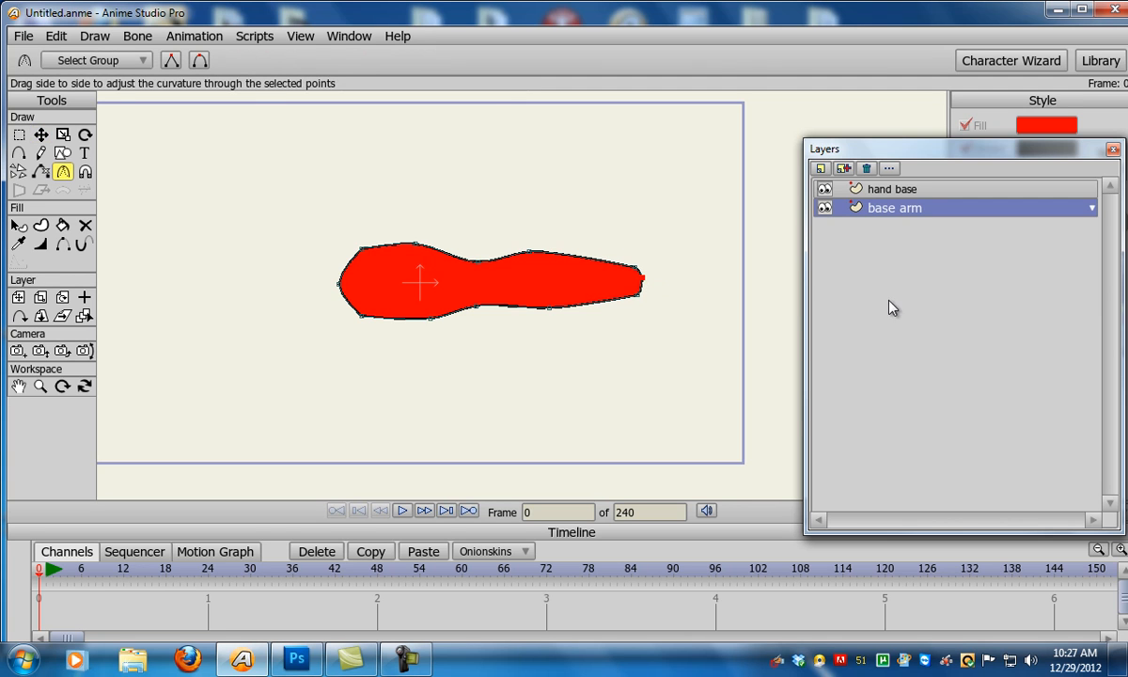
# Round the shoulder end of the arm with the Curvature tool and adjust the lower elbow point's curve
pyautogui.moveTo(337, 287); pyautogui.dragTo(725, 315)
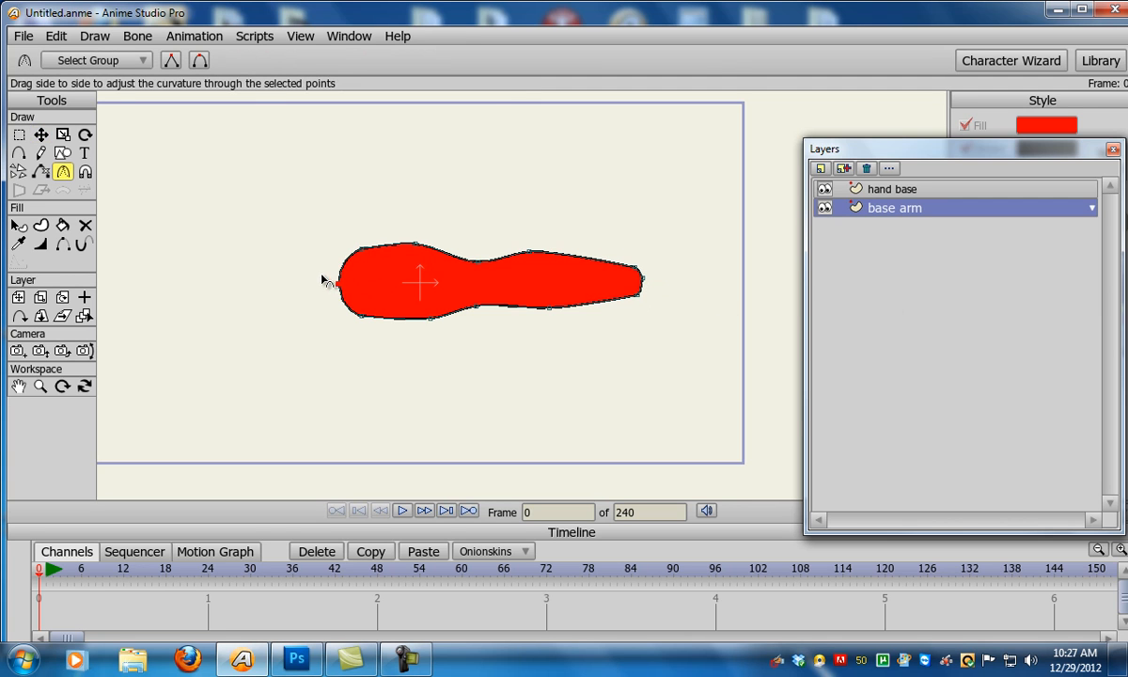
pyautogui.click(430, 318)
pyautogui.click(415, 243)
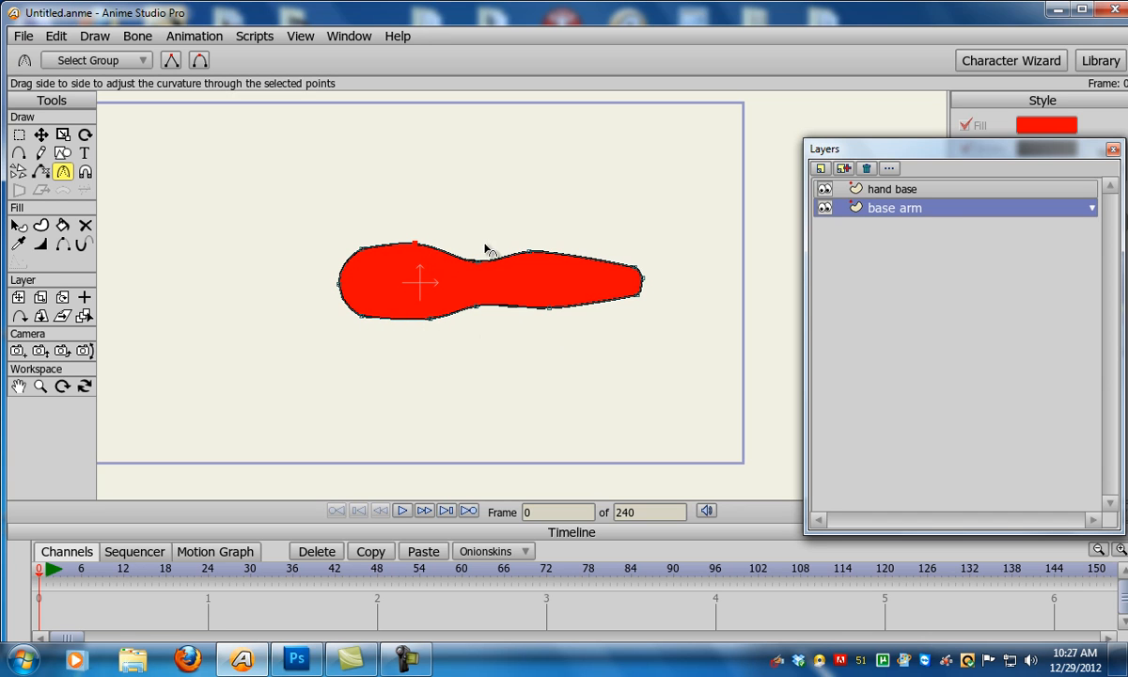
pyautogui.click(478, 262)
pyautogui.moveTo(481, 309); pyautogui.dragTo(434, 310)
pyautogui.press('t')
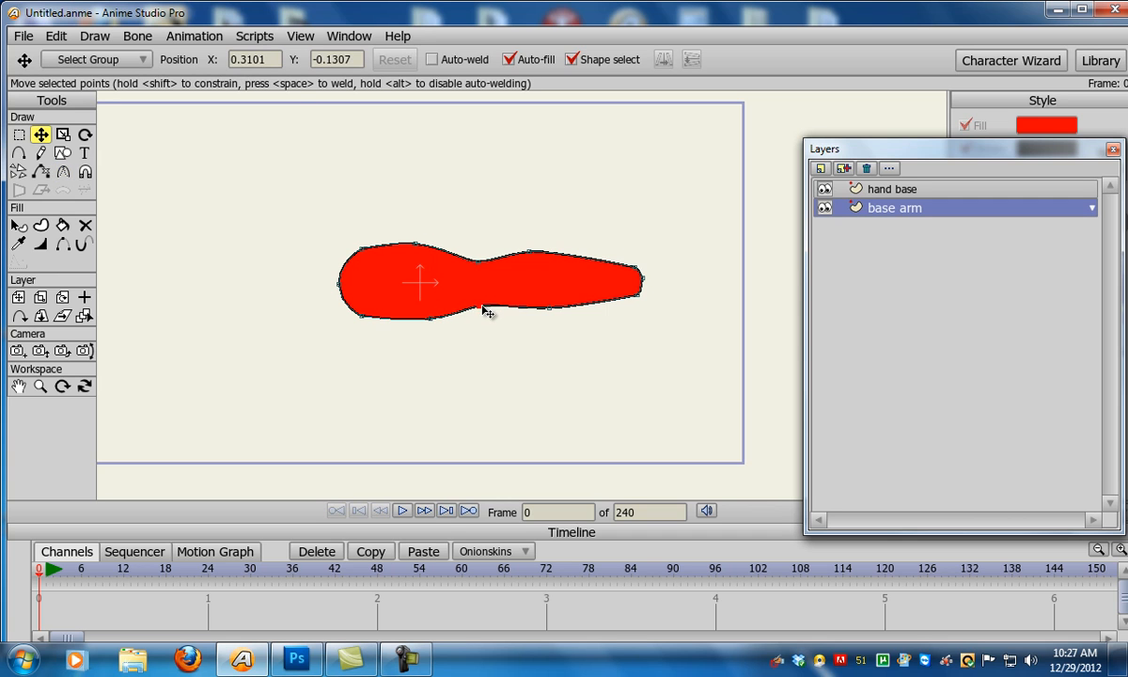
pyautogui.click(428, 317)
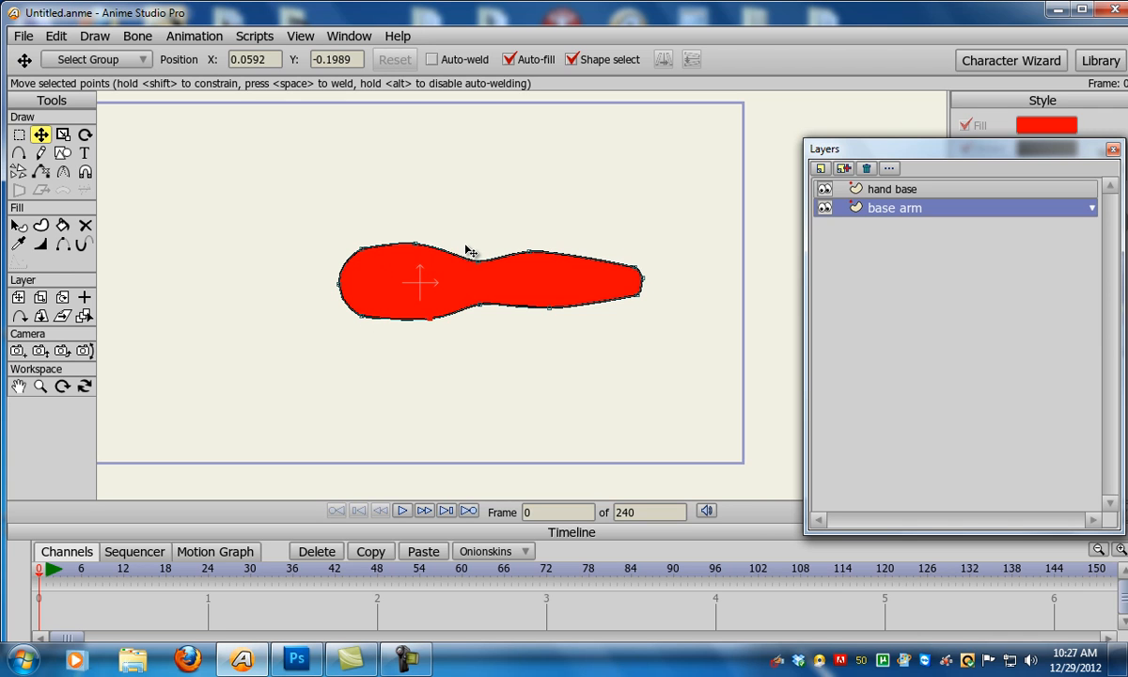
# Try bending the arm upward at the elbow by rotating the forearm points, and undo the rotation
pyautogui.press('g')
pyautogui.moveTo(467, 249); pyautogui.dragTo(664, 347)
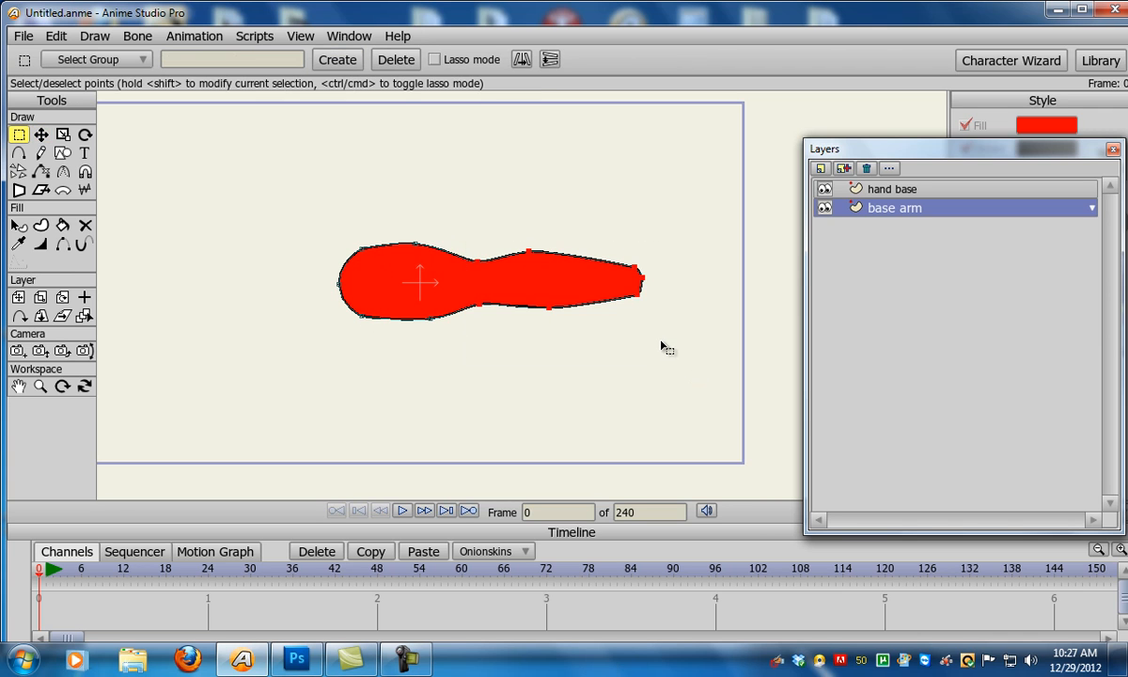
pyautogui.press('r')
pyautogui.moveTo(580, 280); pyautogui.dragTo(556, 229)
pyautogui.press('t')
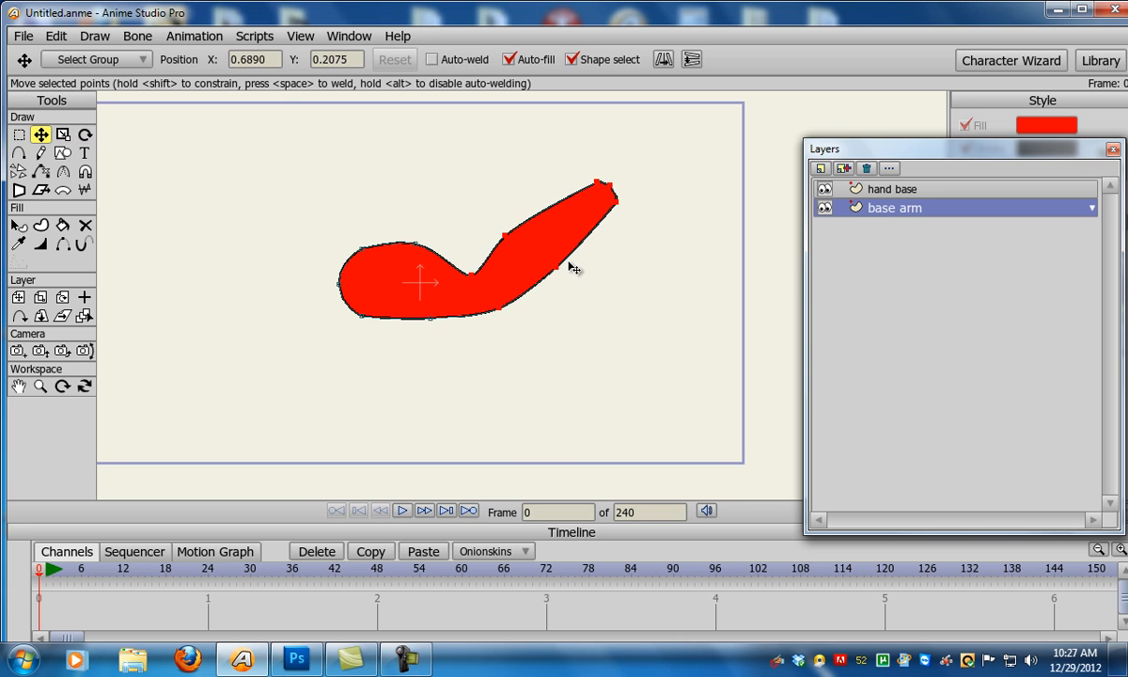
pyautogui.hotkey('ctrl', 'z')
pyautogui.hotkey('ctrl', 'z')
pyautogui.click(570, 337)
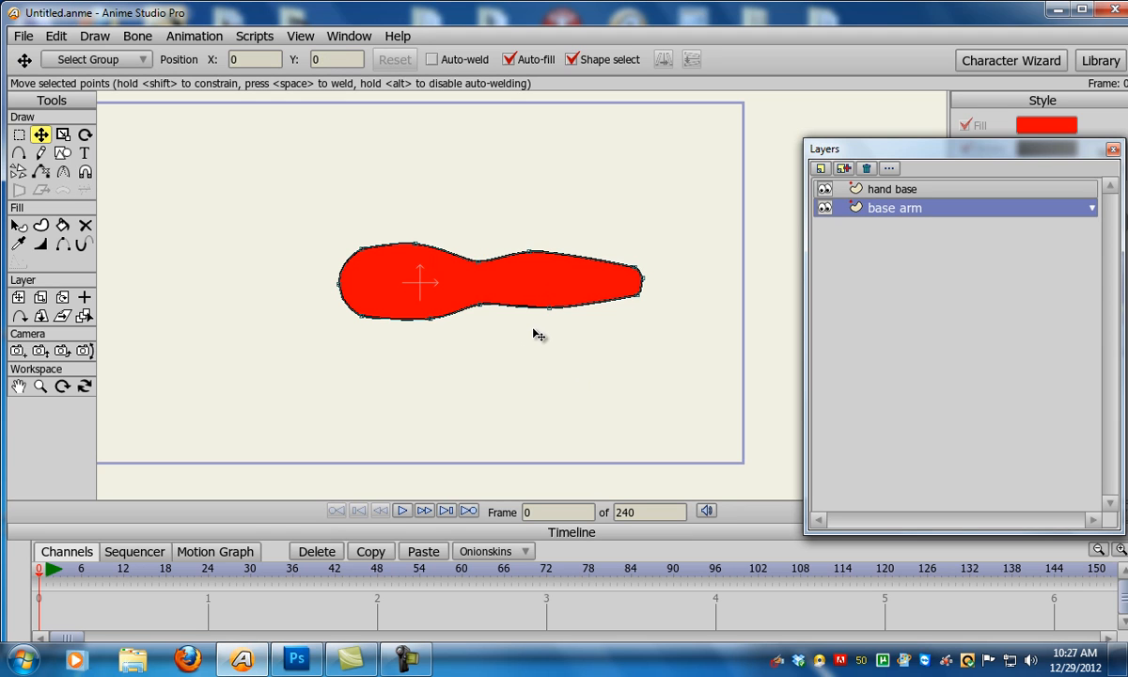
# Select the arm shape and change its fill to the light skin tone EDCAB3
pyautogui.click(18, 226)
pyautogui.click(409, 259)
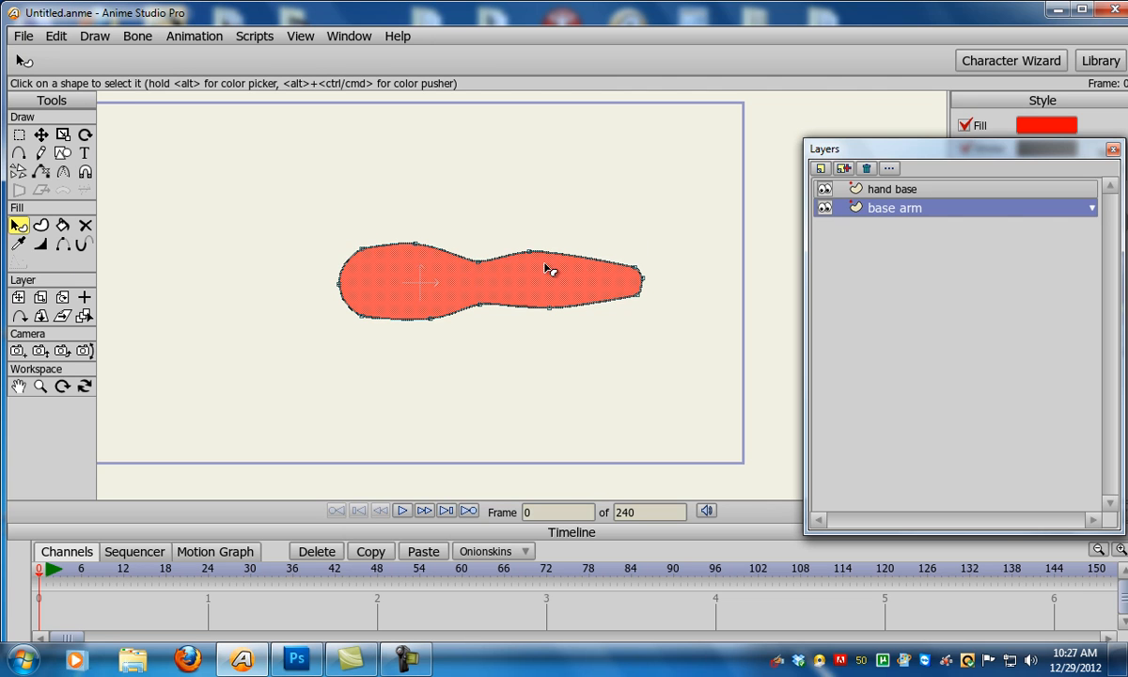
pyautogui.click(1038, 125)
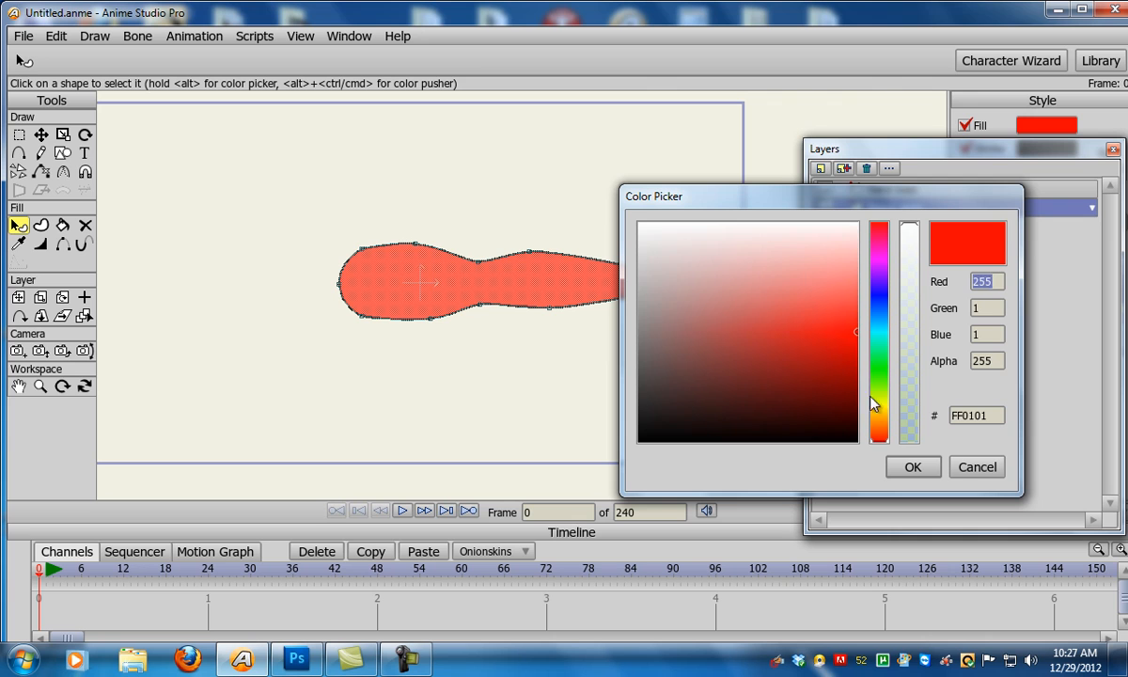
pyautogui.click(879, 430)
pyautogui.moveTo(800, 325)
pyautogui.mouseDown()
pyautogui.moveTo(740, 288)
pyautogui.moveTo(775, 264)
pyautogui.mouseUp()
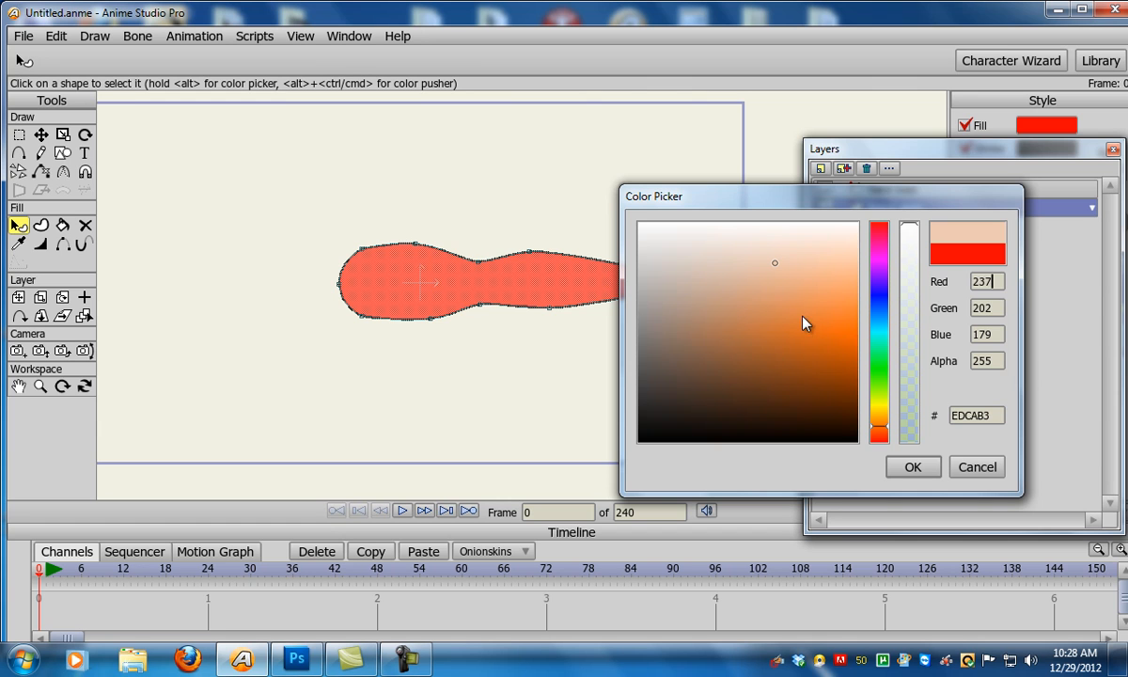
pyautogui.click(913, 467)
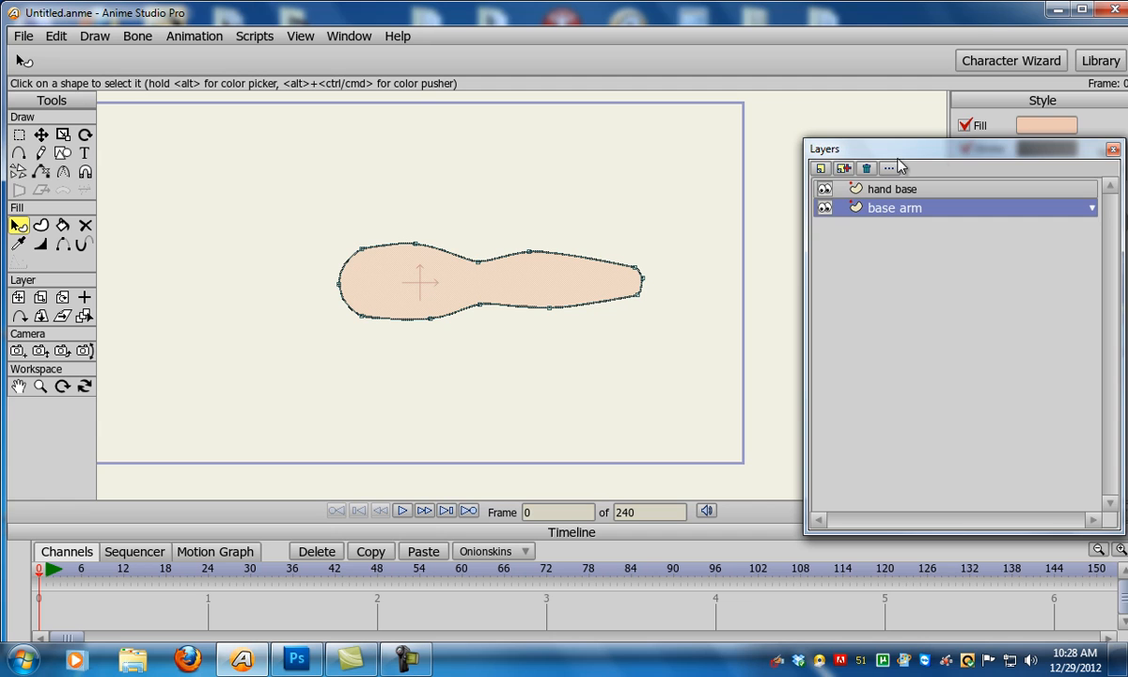
# Move the Layers window clear of the style settings and give the arm a Shaded effect with offset 5 and blur 1
pyautogui.moveTo(903, 149); pyautogui.dragTo(873, 291)
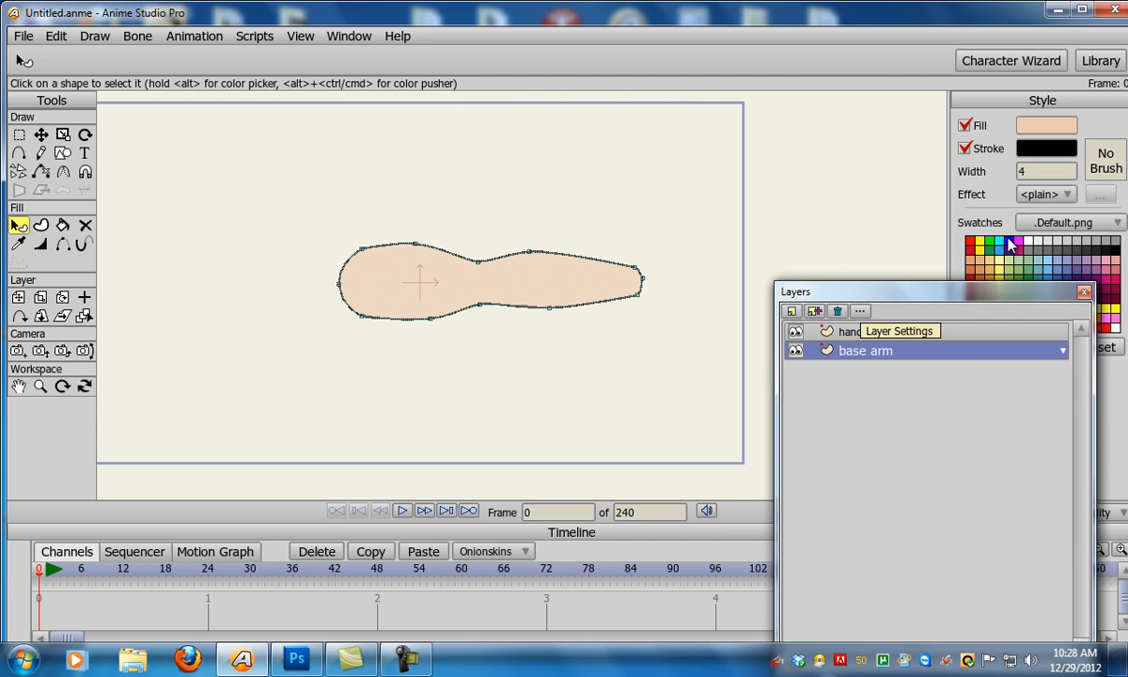
pyautogui.click(1046, 195)
pyautogui.click(1055, 232)
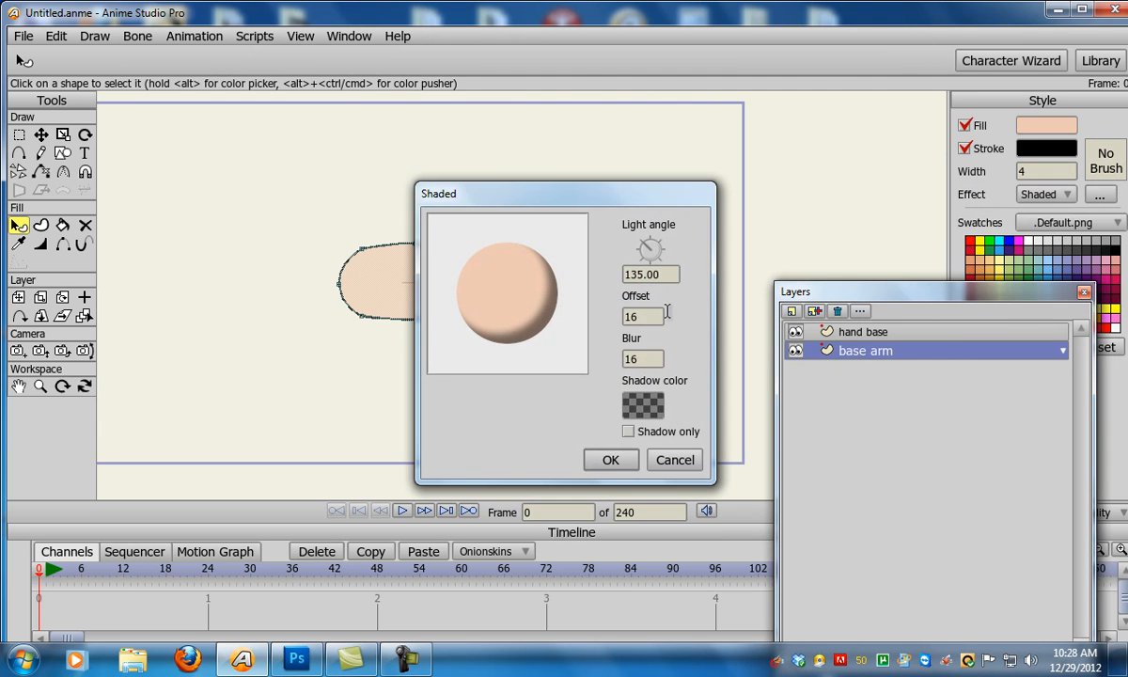
pyautogui.doubleClick(643, 359)
pyautogui.write('1')
pyautogui.hotkey('shift', 'Tab')
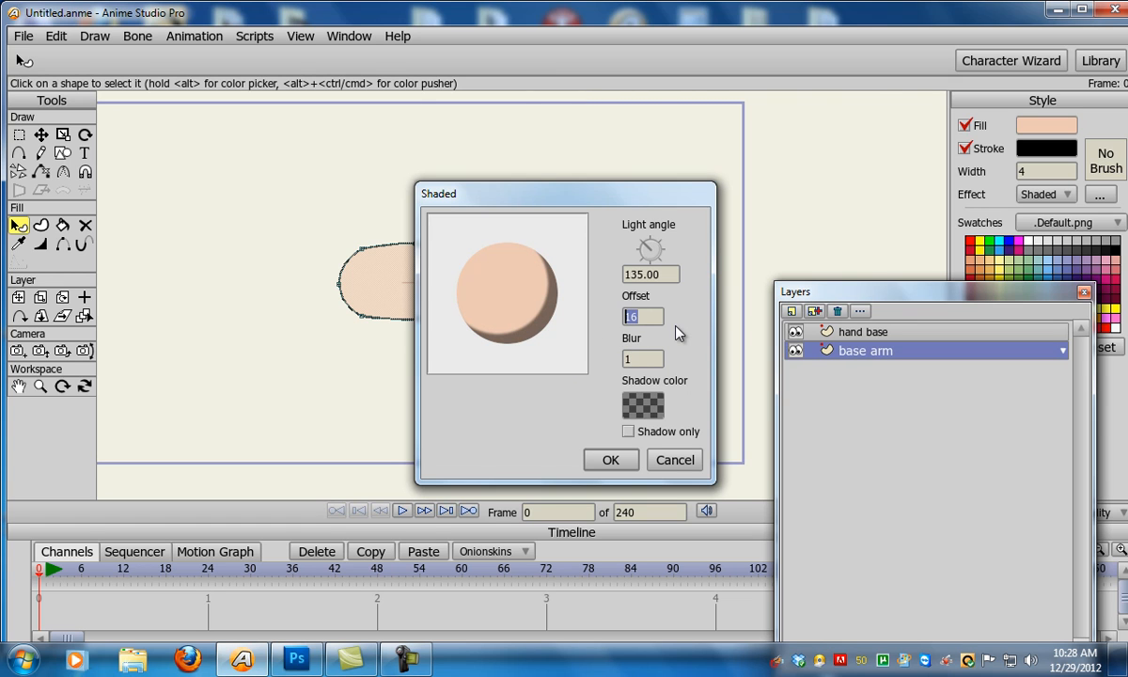
pyautogui.write('1')
pyautogui.press('Return')
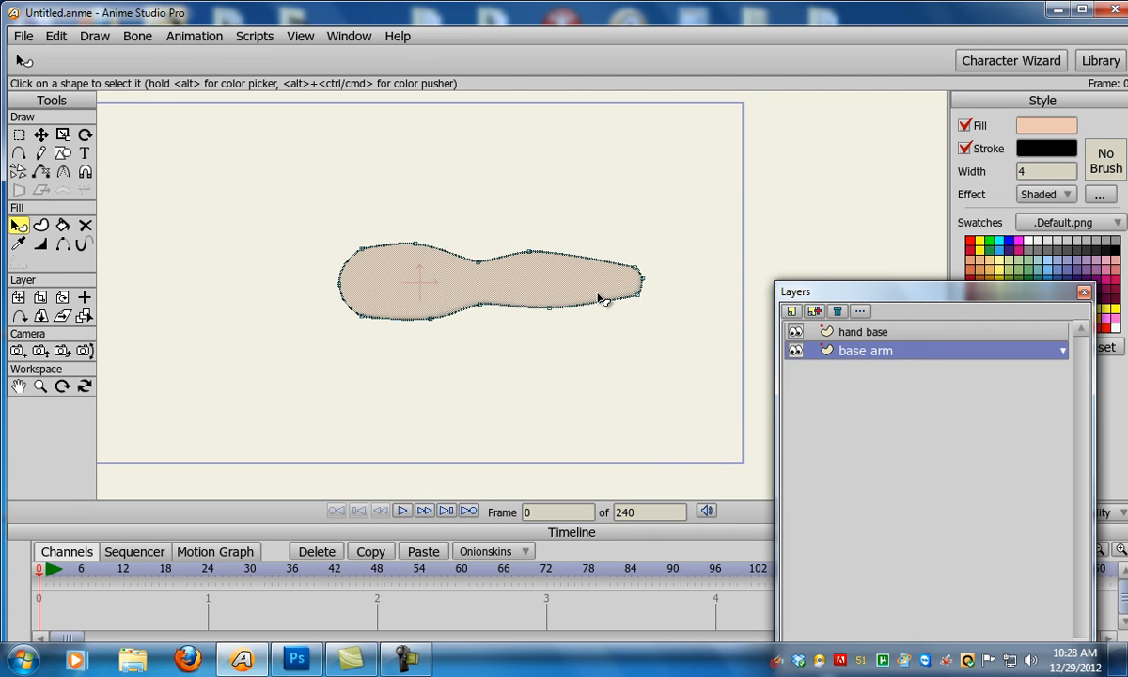
# With the arm shape deselected, set the Shaded effect's shadow color to dark brown 412124 and its blur to 5
pyautogui.click(41, 134)
pyautogui.click(217, 212)
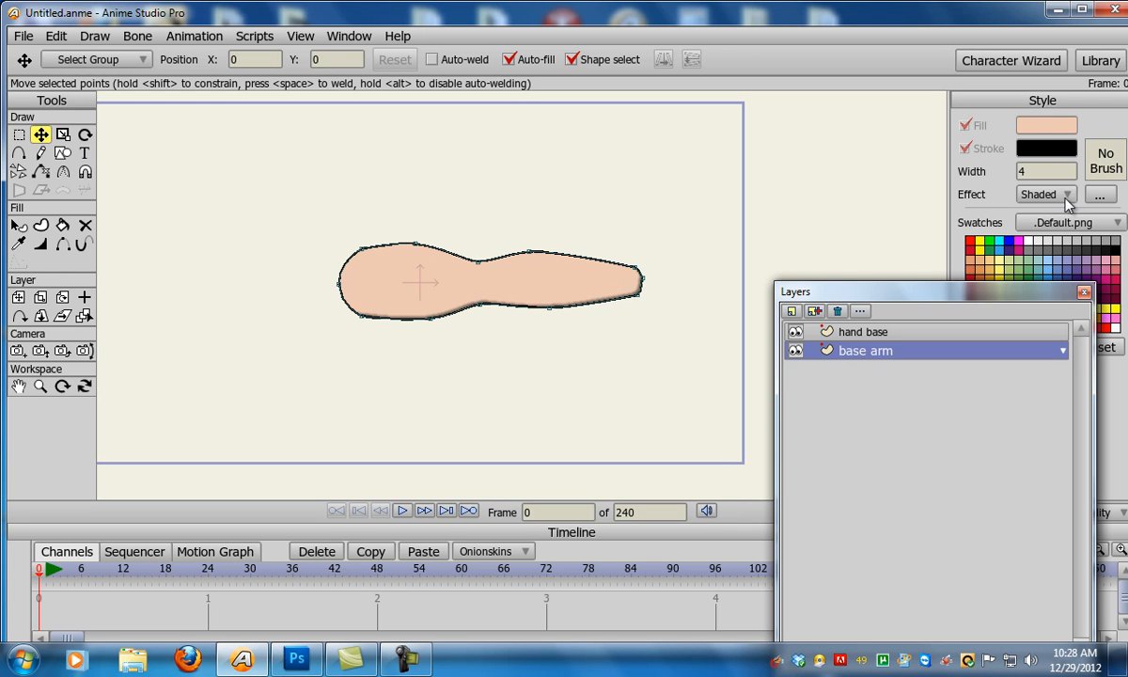
pyautogui.click(1101, 195)
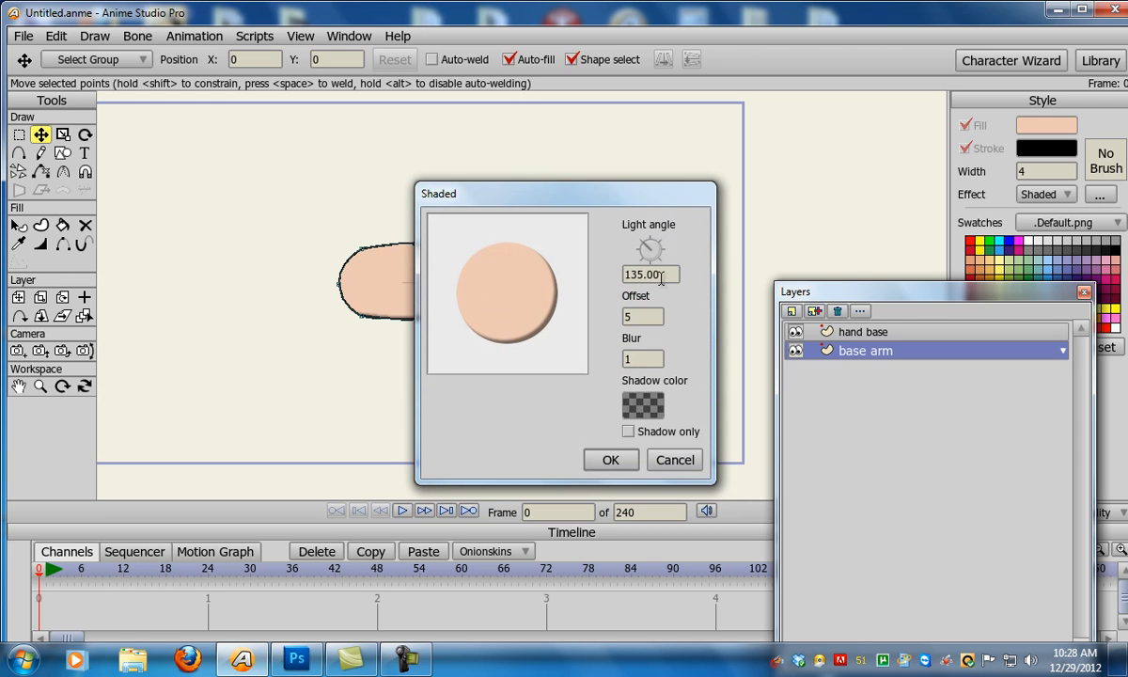
pyautogui.click(643, 405)
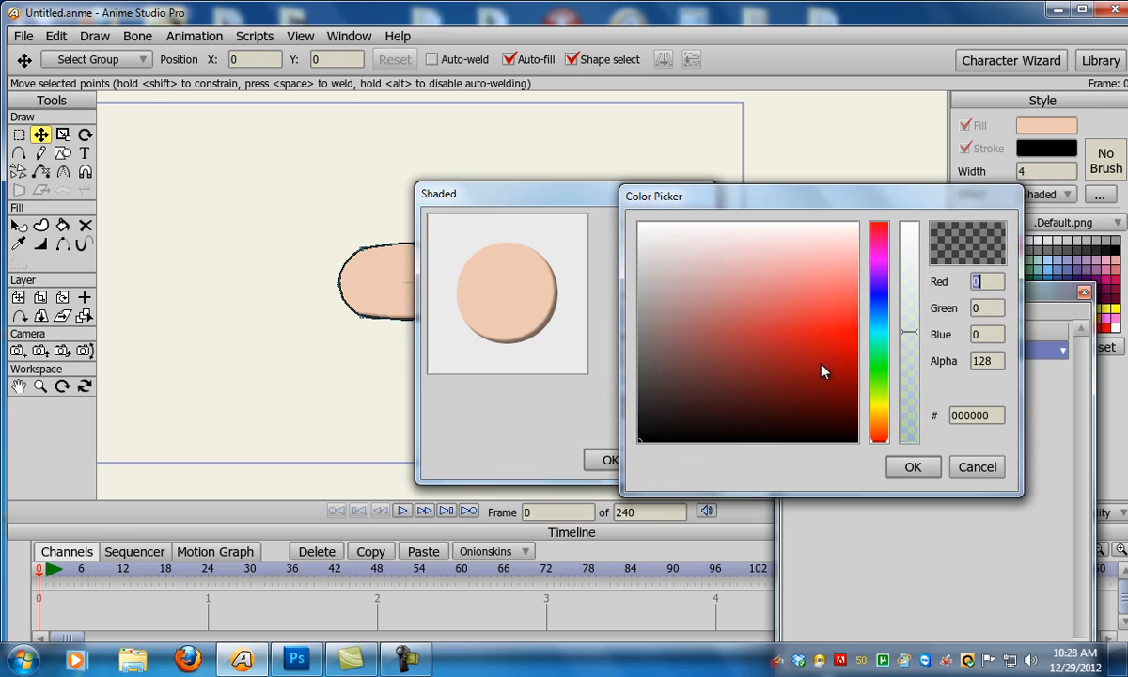
pyautogui.click(880, 438)
pyautogui.moveTo(773, 330); pyautogui.dragTo(688, 396)
pyautogui.moveTo(799, 385); pyautogui.dragTo(749, 357)
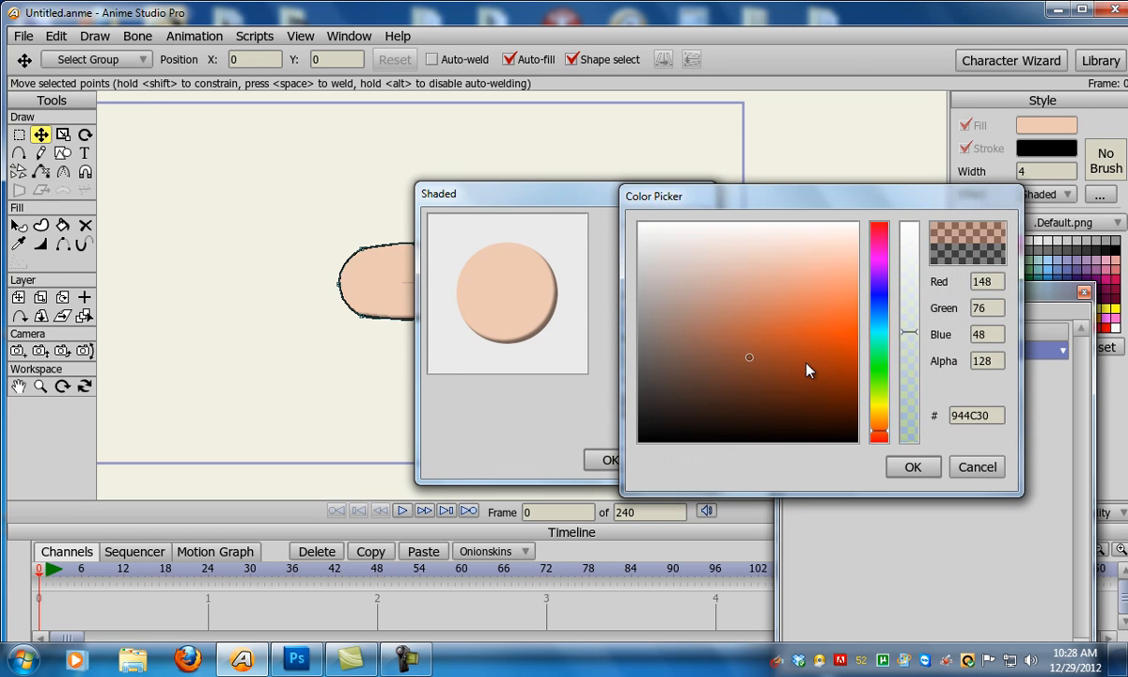
pyautogui.moveTo(873, 299); pyautogui.dragTo(879, 231)
pyautogui.moveTo(703, 395)
pyautogui.mouseDown()
pyautogui.moveTo(715, 397)
pyautogui.moveTo(697, 408)
pyautogui.mouseUp()
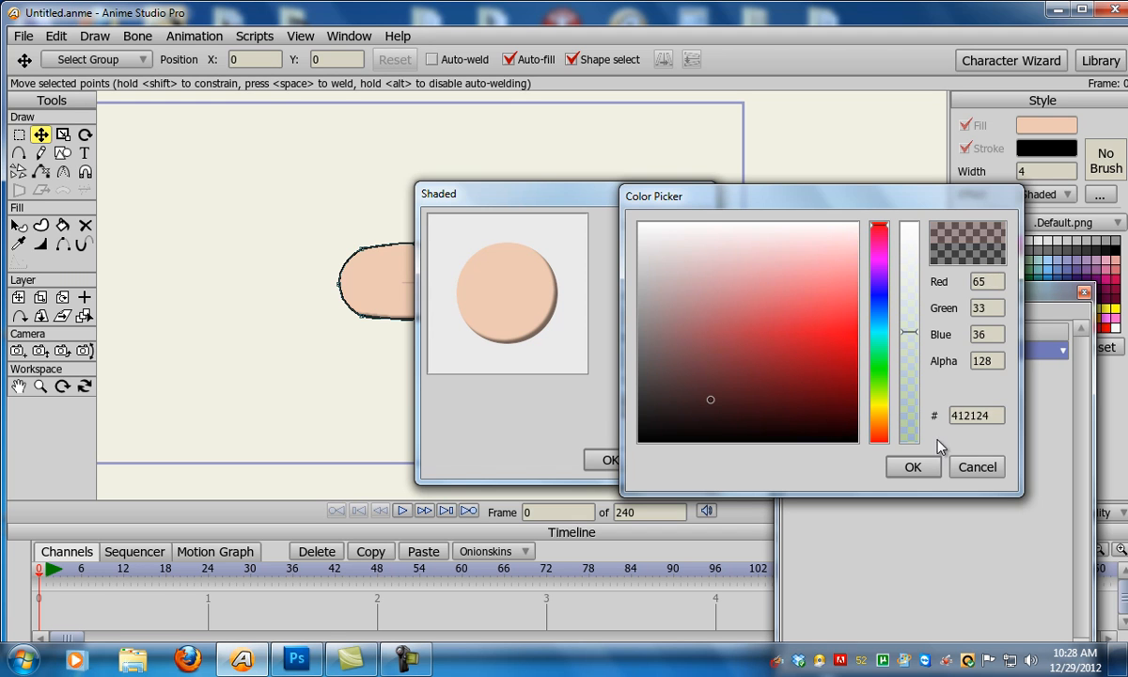
pyautogui.click(921, 467)
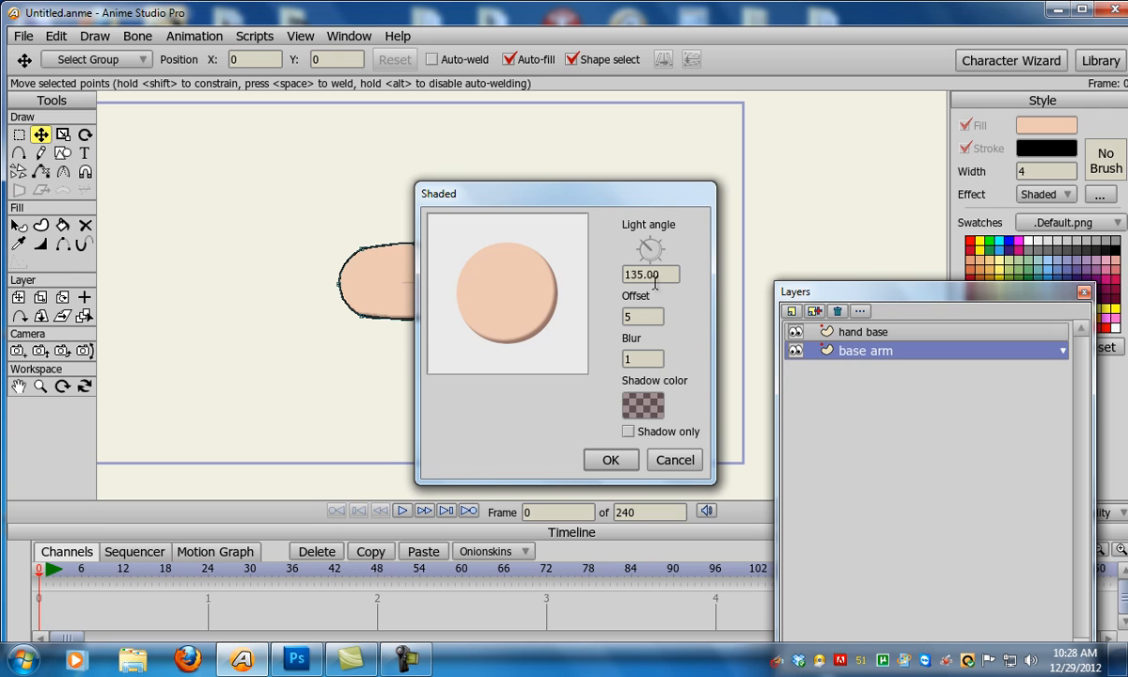
pyautogui.click(640, 352)
pyautogui.press('Return')
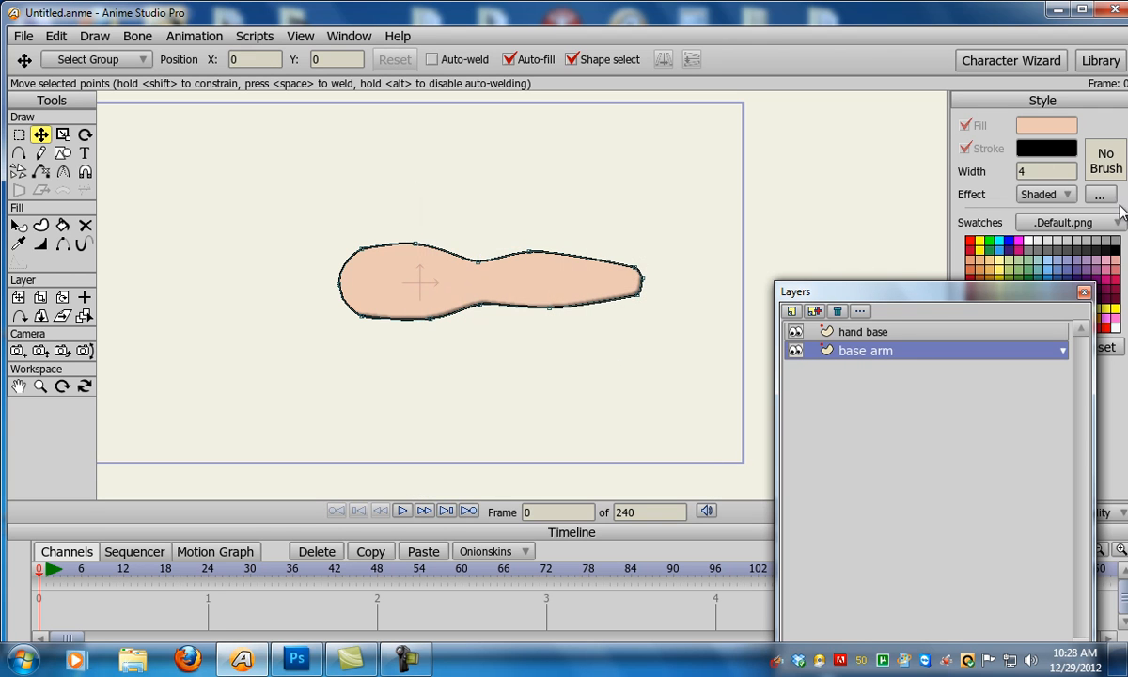
# Set the Shaded effect's offset to 10 with no shape selected
pyautogui.click(1100, 194)
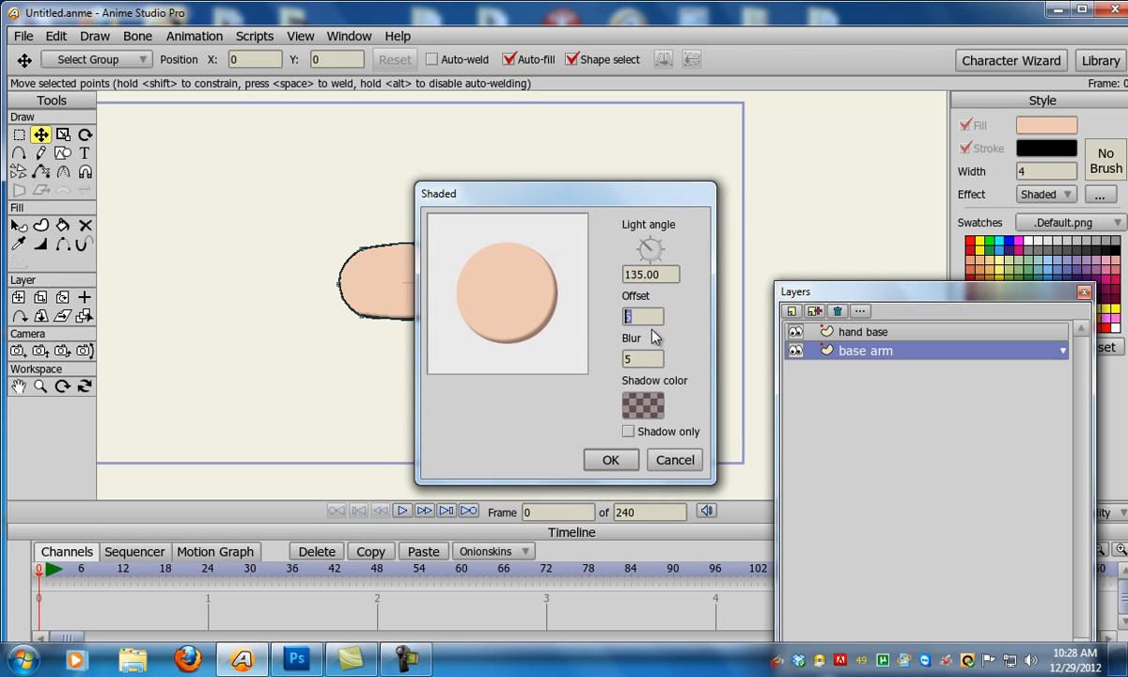
pyautogui.write('10')
pyautogui.press('Return')
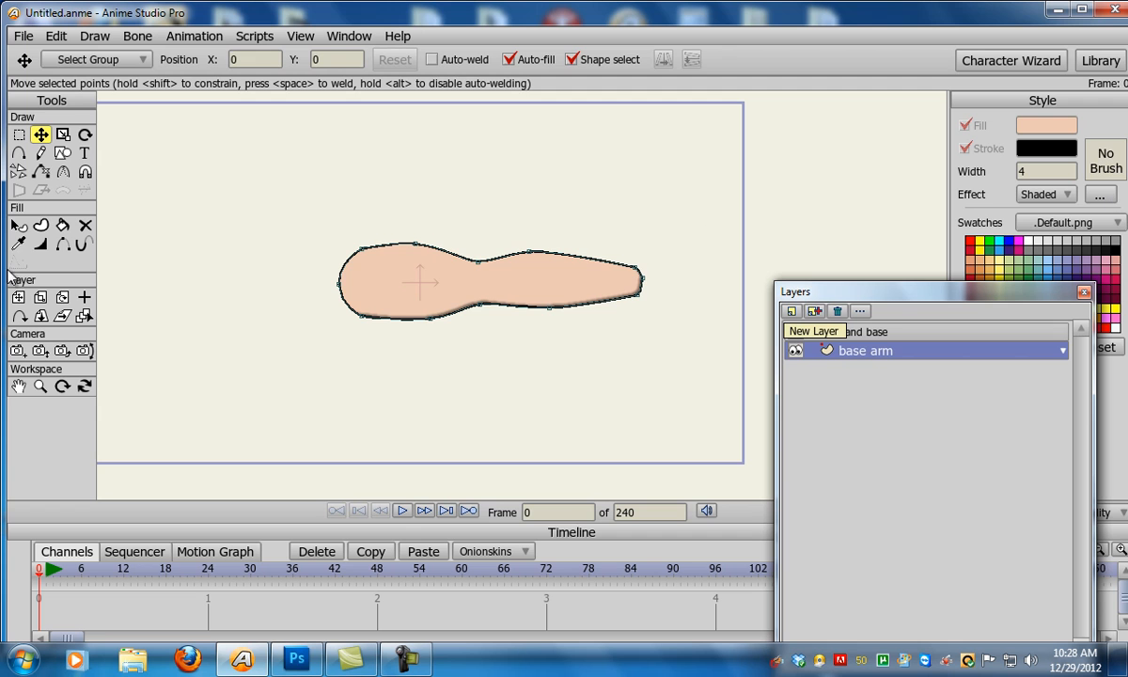
# Select the arm shape and set its shading to a dark reddish-brown shadow color with blur 5
pyautogui.click(18, 225)
pyautogui.click(414, 278)
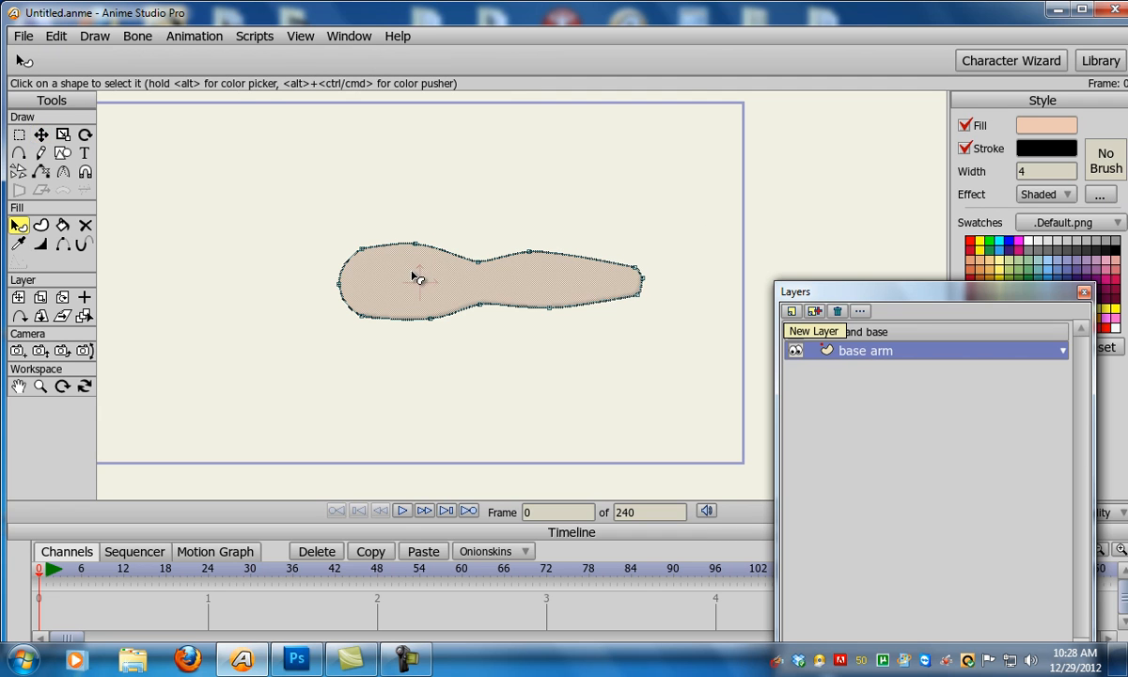
pyautogui.click(1100, 194)
pyautogui.click(643, 406)
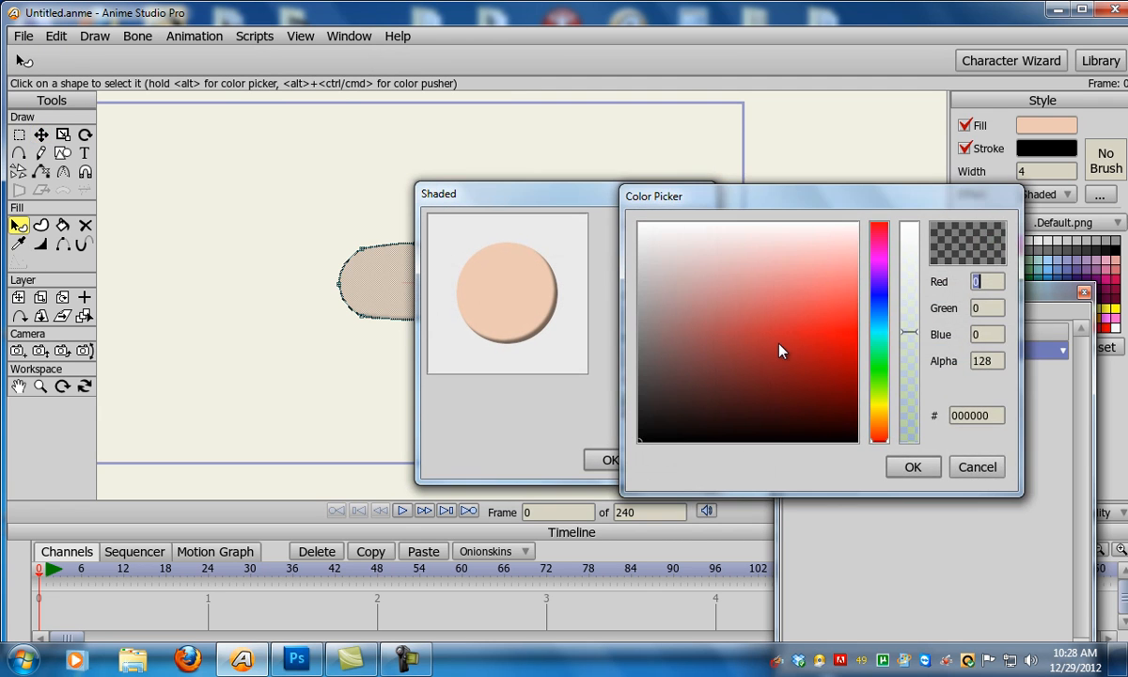
pyautogui.moveTo(743, 393); pyautogui.dragTo(726, 405)
pyautogui.click(916, 466)
pyautogui.doubleClick(658, 363)
pyautogui.write('5')
pyautogui.press('Return')
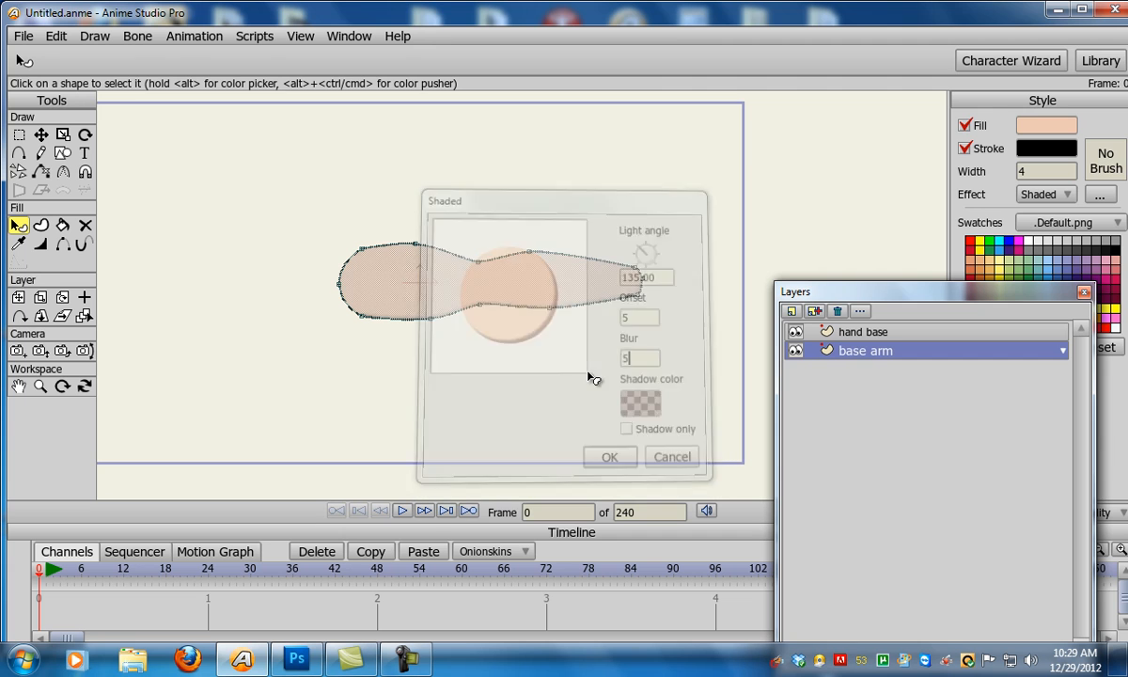
# Set the arm shape's shading offset to 15
pyautogui.click(1098, 196)
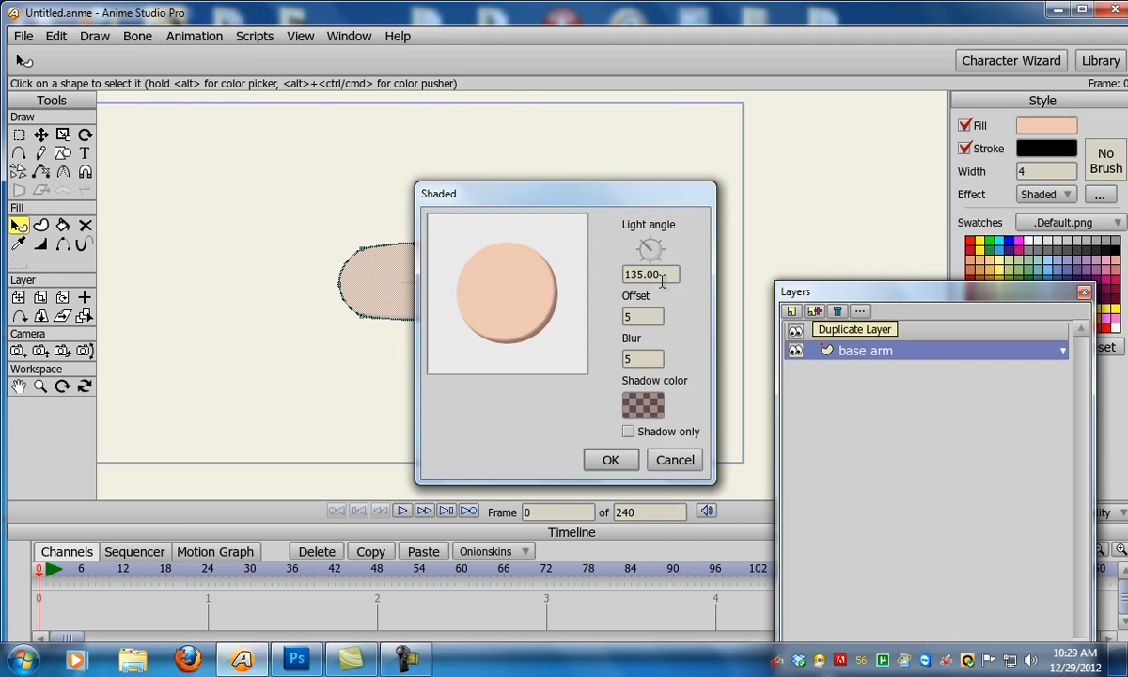
pyautogui.doubleClick(643, 315)
pyautogui.write('15')
pyautogui.press('Return')
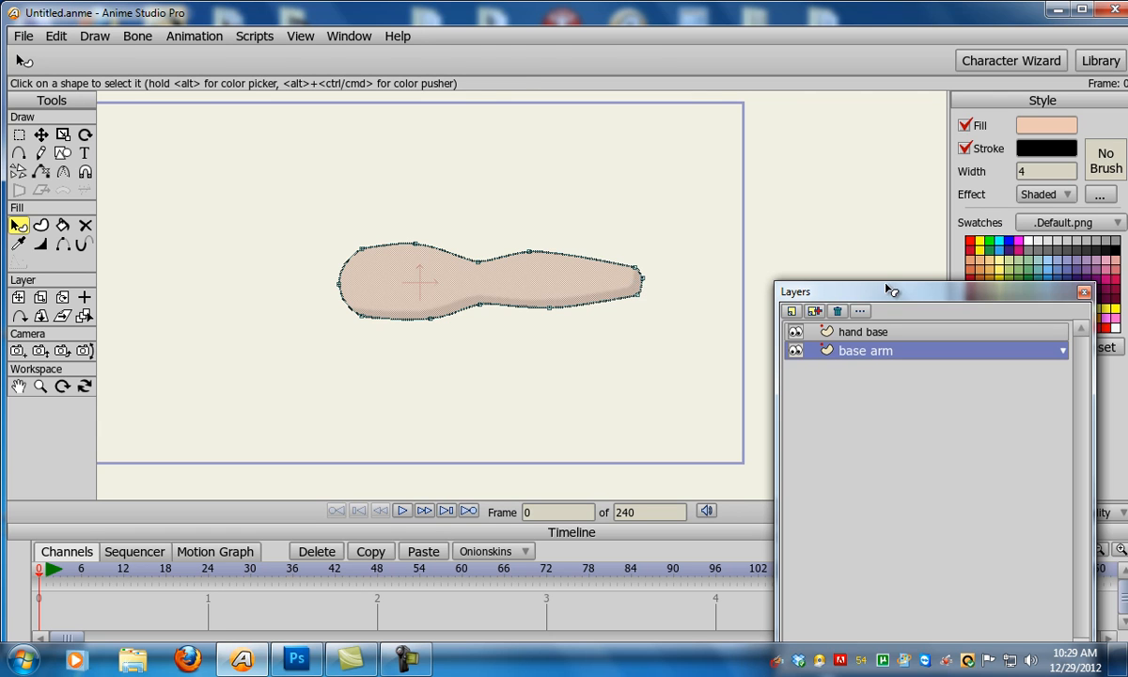
# Deselect the arm and render a preview of the frame to check the shading, closing it when done
pyautogui.click(41, 135)
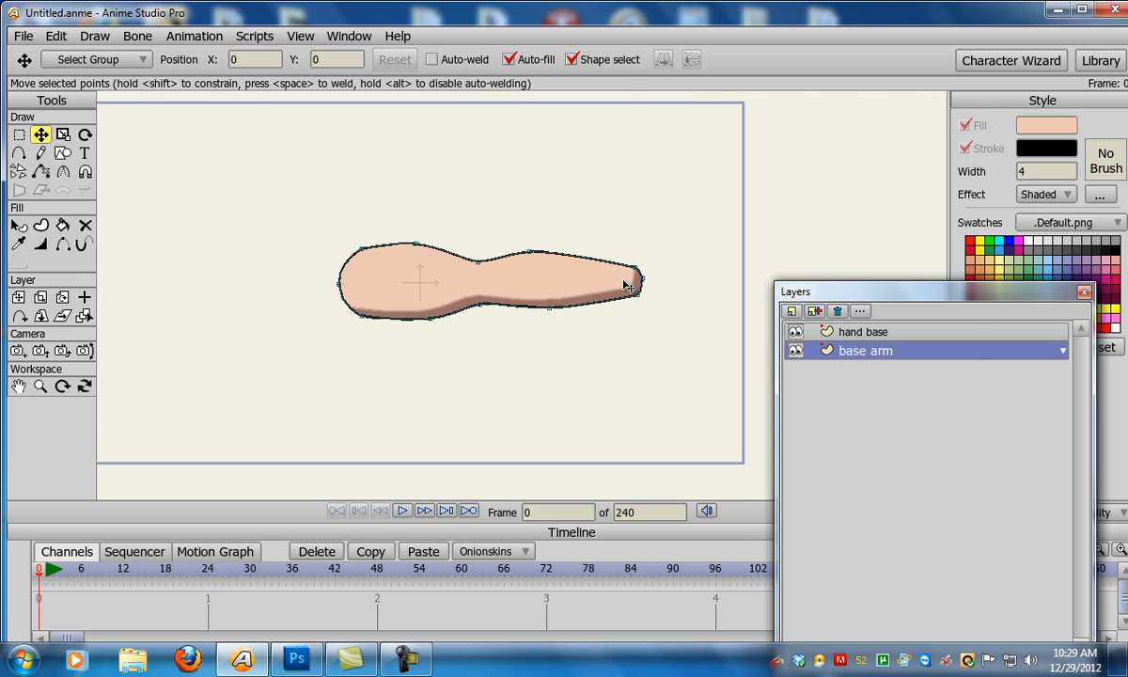
pyautogui.hotkey('ctrl', 'r')
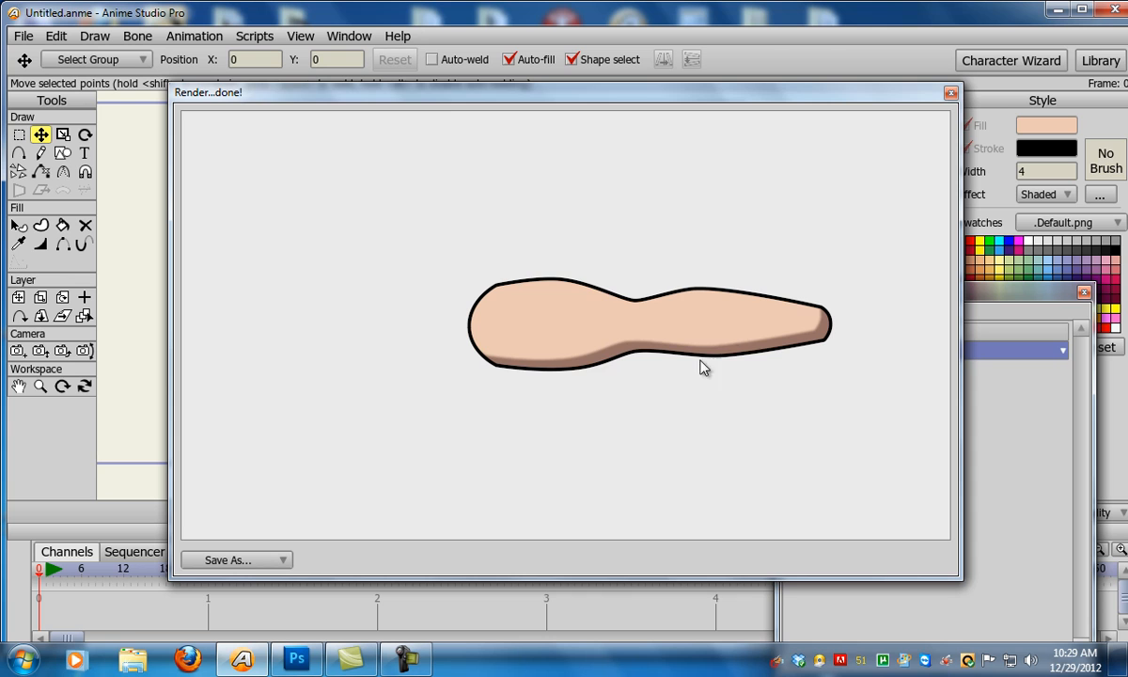
pyautogui.click(950, 93)
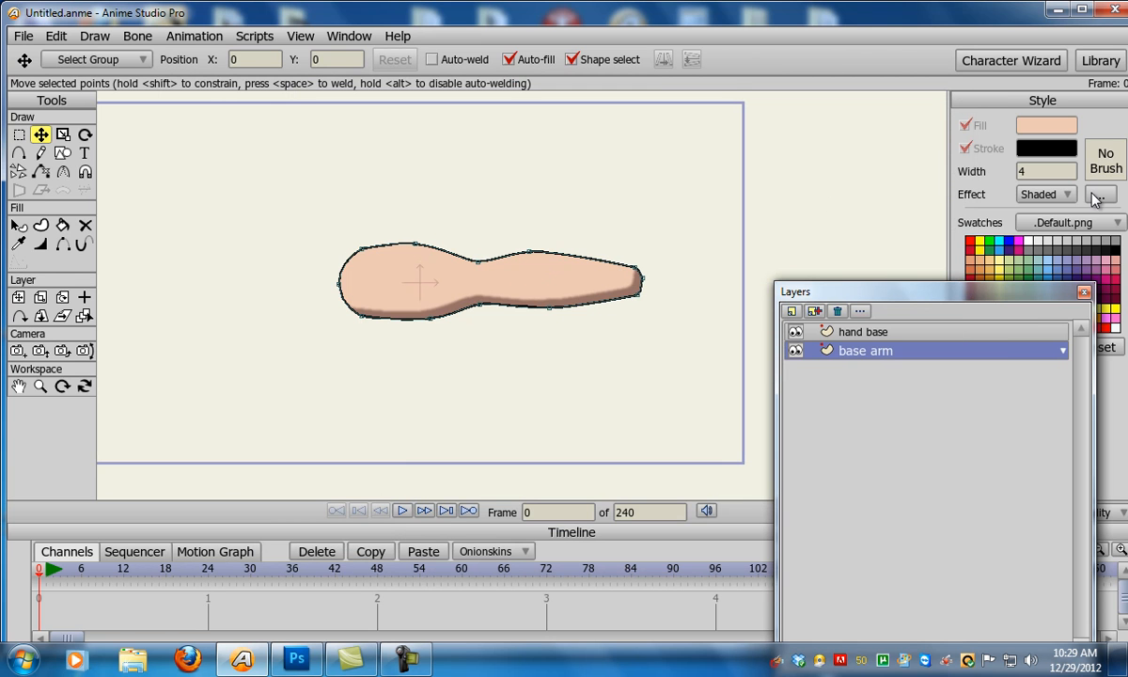
# Remove the shading by setting the arm shape's effect back to plain
pyautogui.click(1063, 196)
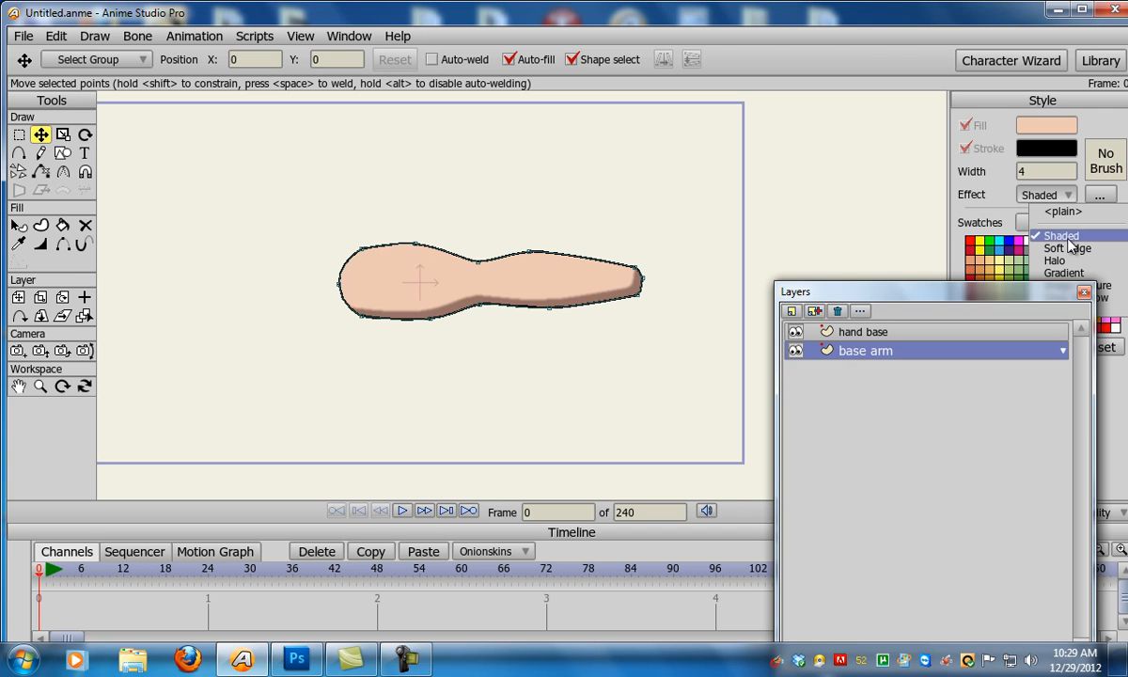
pyautogui.click(1061, 213)
pyautogui.click(19, 225)
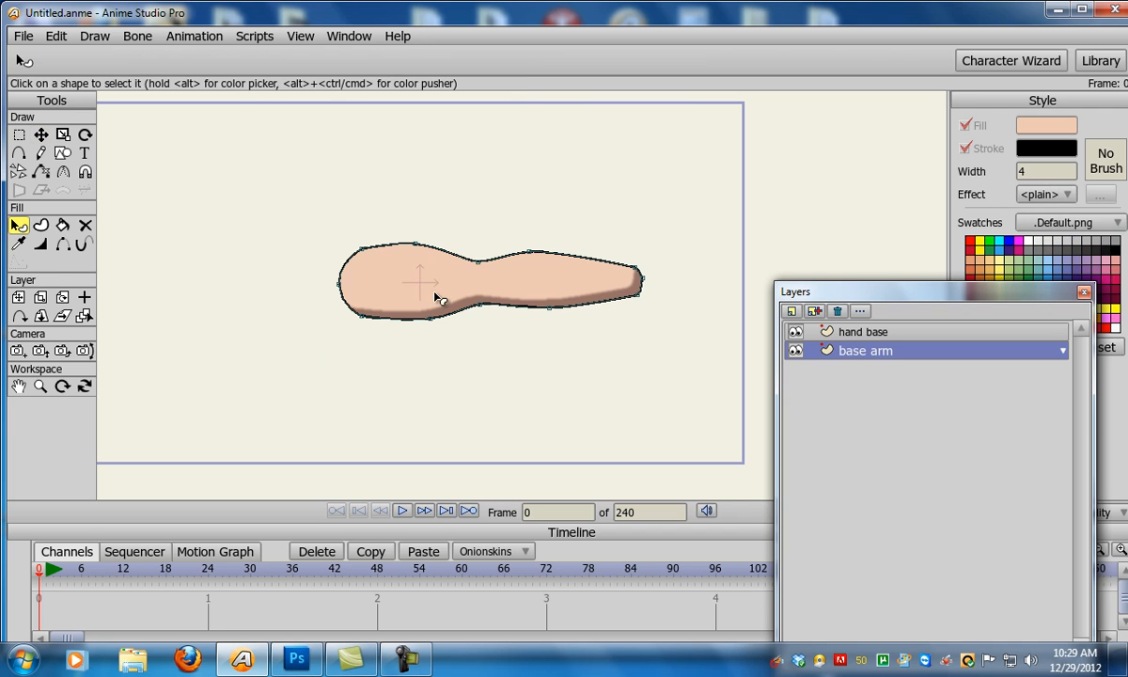
pyautogui.click(407, 272)
pyautogui.click(1065, 197)
pyautogui.click(1062, 214)
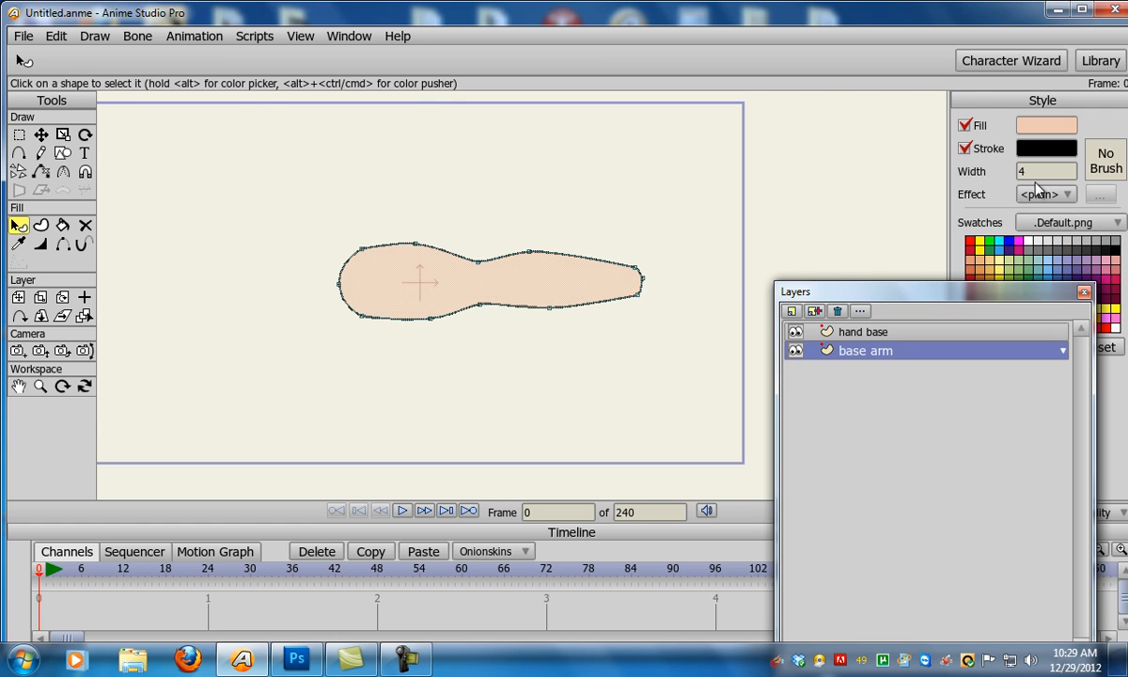
# Deselect the arm and set up the oval shape tool with auto-stroke off and a dark reddish-brown fill
pyautogui.click(41, 134)
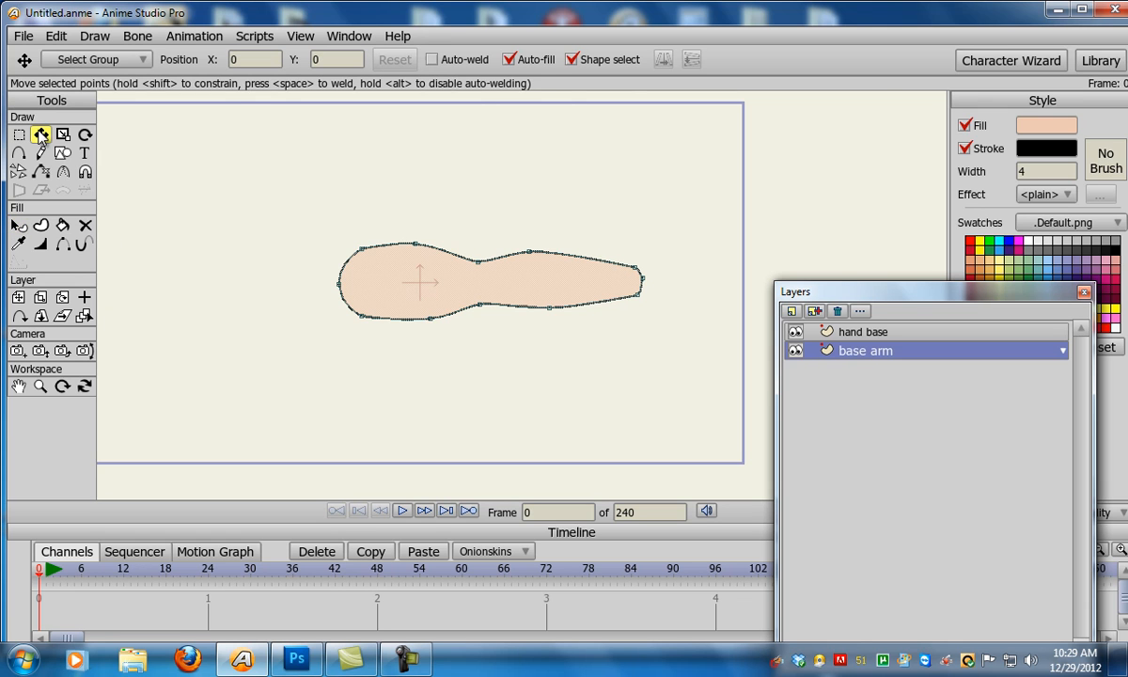
pyautogui.click(515, 352)
pyautogui.scroll(2, 517, 353)
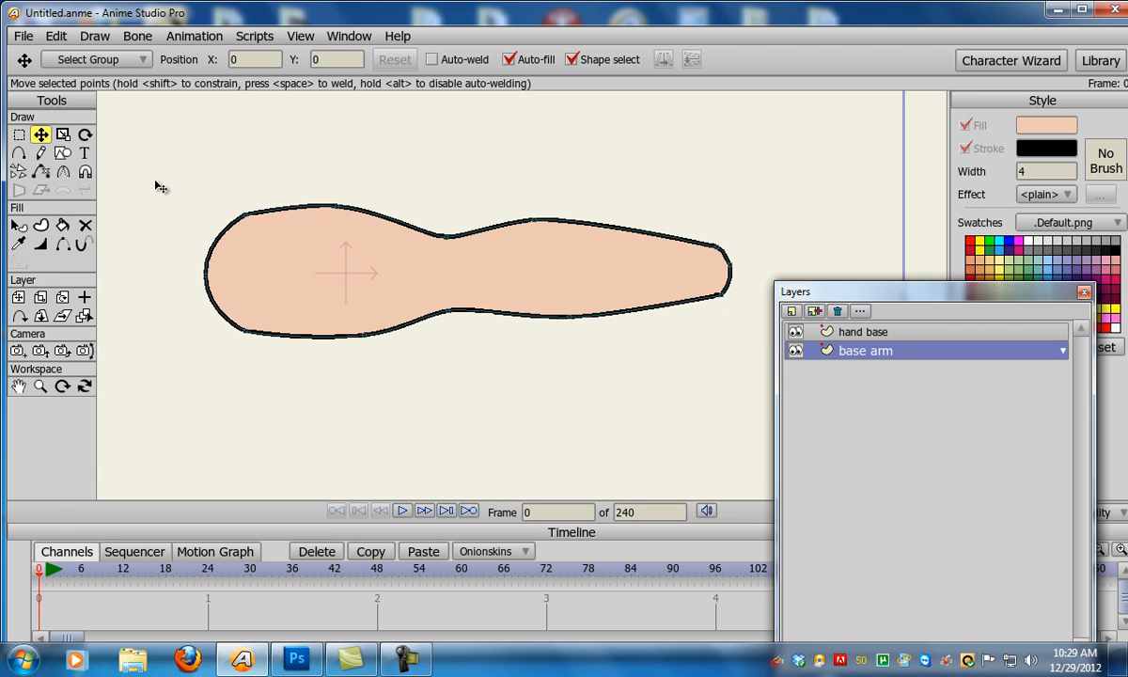
pyautogui.click(62, 152)
pyautogui.click(219, 61)
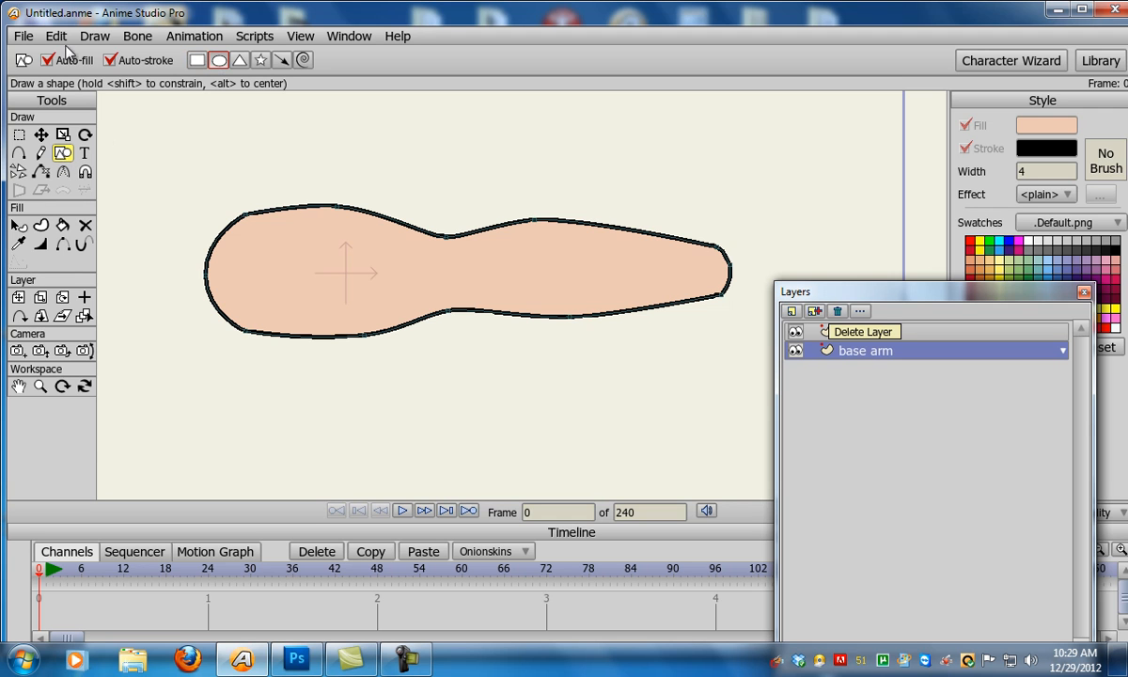
pyautogui.click(109, 60)
pyautogui.click(1069, 133)
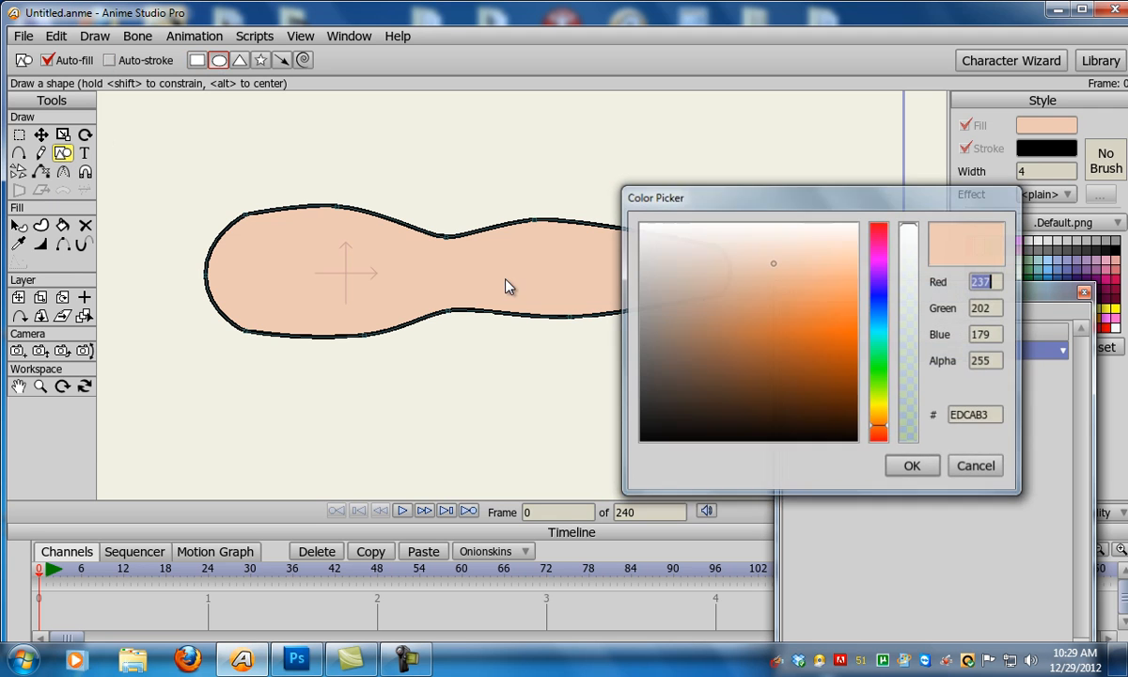
pyautogui.click(879, 435)
pyautogui.moveTo(729, 363); pyautogui.dragTo(710, 393)
pyautogui.click(906, 473)
# Draw an oval shadow along the underside of the upper arm and lower its top point slightly
pyautogui.moveTo(234, 272)
pyautogui.mouseDown()
pyautogui.moveTo(396, 336)
pyautogui.moveTo(385, 293)
pyautogui.moveTo(282, 268)
pyautogui.moveTo(277, 310)
pyautogui.moveTo(224, 304)
pyautogui.moveTo(233, 318)
pyautogui.mouseUp()
pyautogui.press('t')
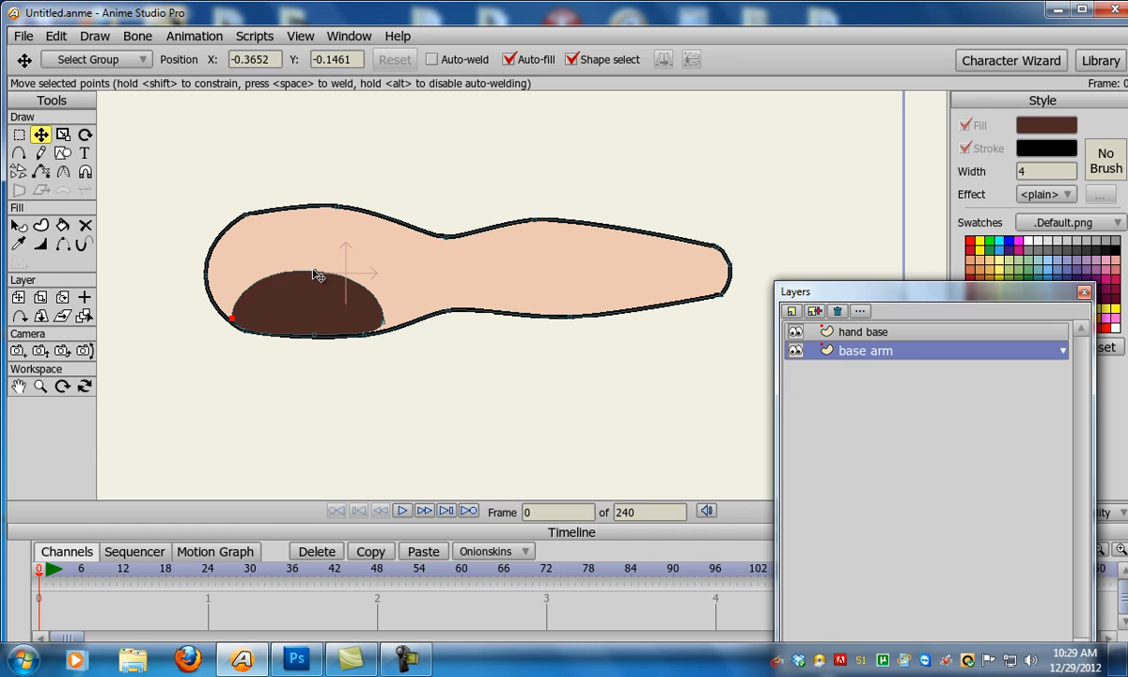
pyautogui.moveTo(318, 275); pyautogui.dragTo(316, 280)
# Add sharp-corner points to the shadow shape, extending it to the shoulder edge and out to the elbow
pyautogui.click(19, 152)
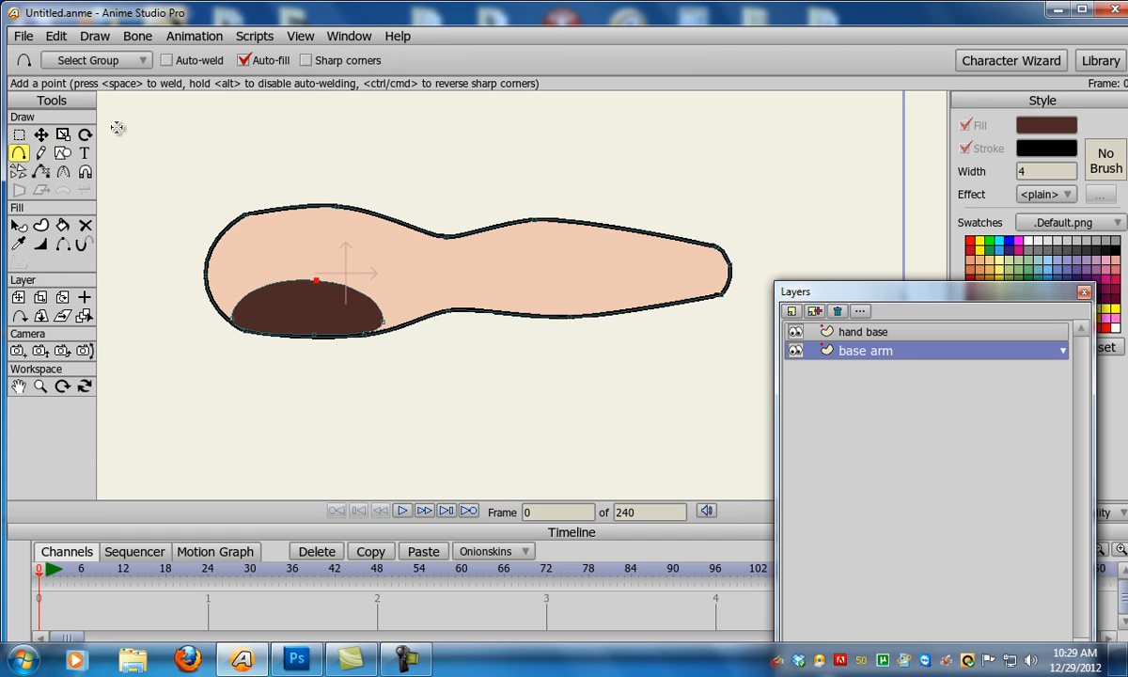
pyautogui.click(306, 60)
pyautogui.moveTo(247, 289)
pyautogui.mouseDown()
pyautogui.moveTo(208, 270)
pyautogui.moveTo(205, 287)
pyautogui.moveTo(210, 254)
pyautogui.moveTo(254, 295)
pyautogui.mouseUp()
pyautogui.moveTo(370, 302); pyautogui.dragTo(454, 311)
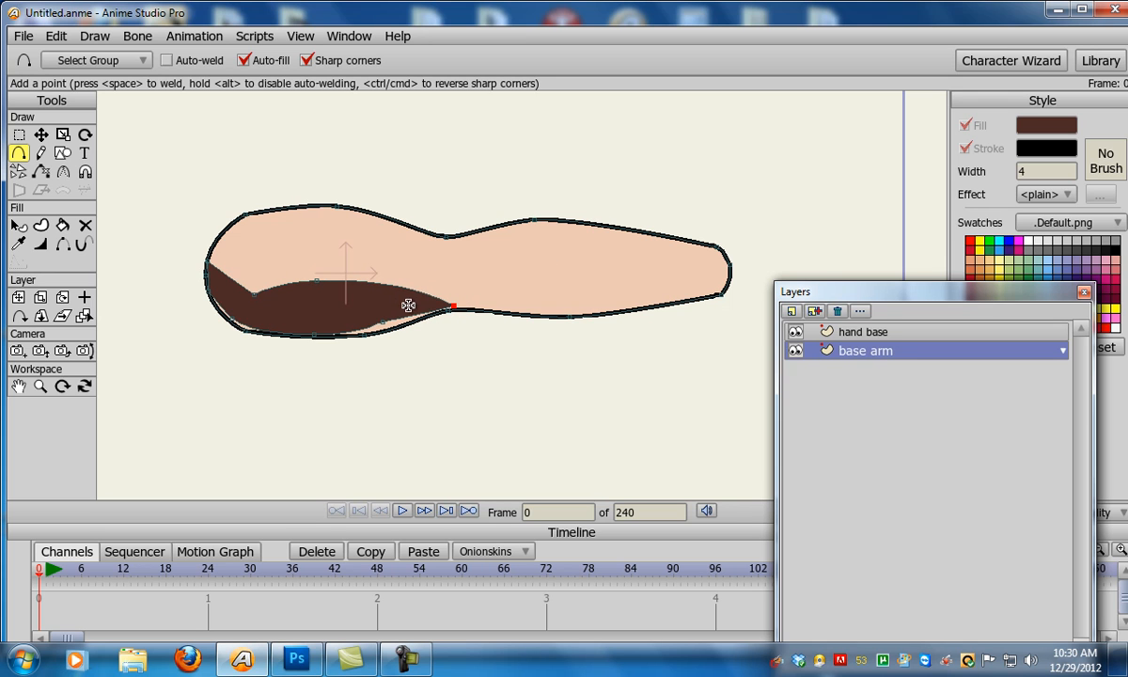
pyautogui.moveTo(406, 323); pyautogui.dragTo(261, 337)
# Move the shadow's lower edge points so they follow the outline along the underside of the upper arm
pyautogui.press('t')
pyautogui.press('c')
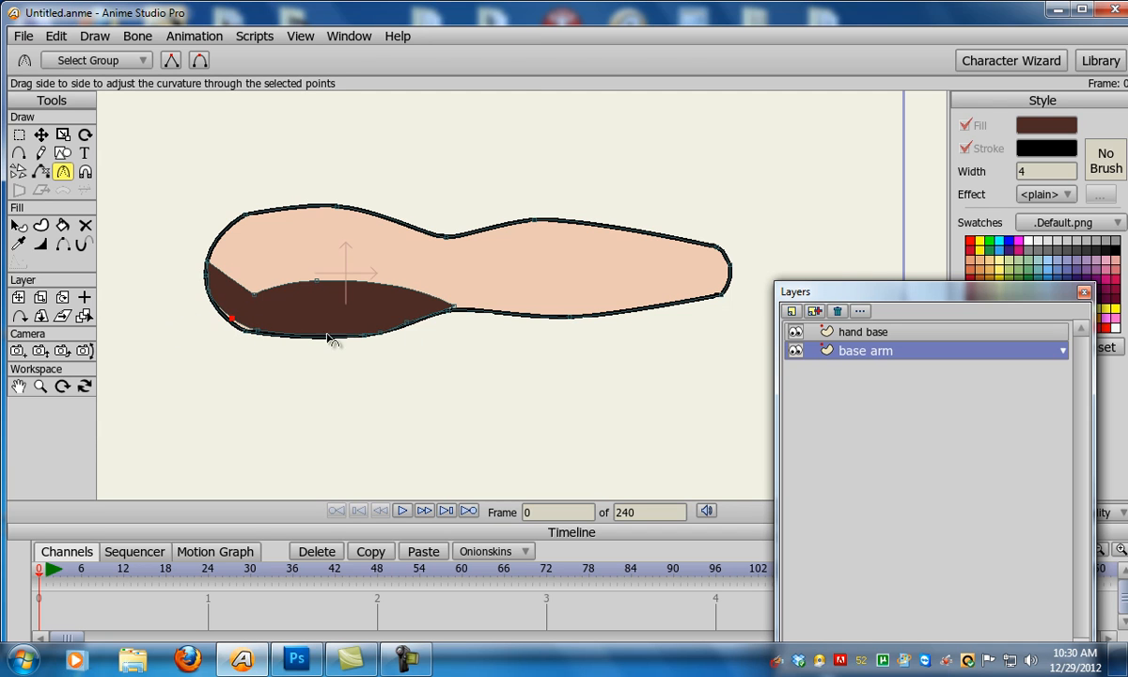
pyautogui.press('t')
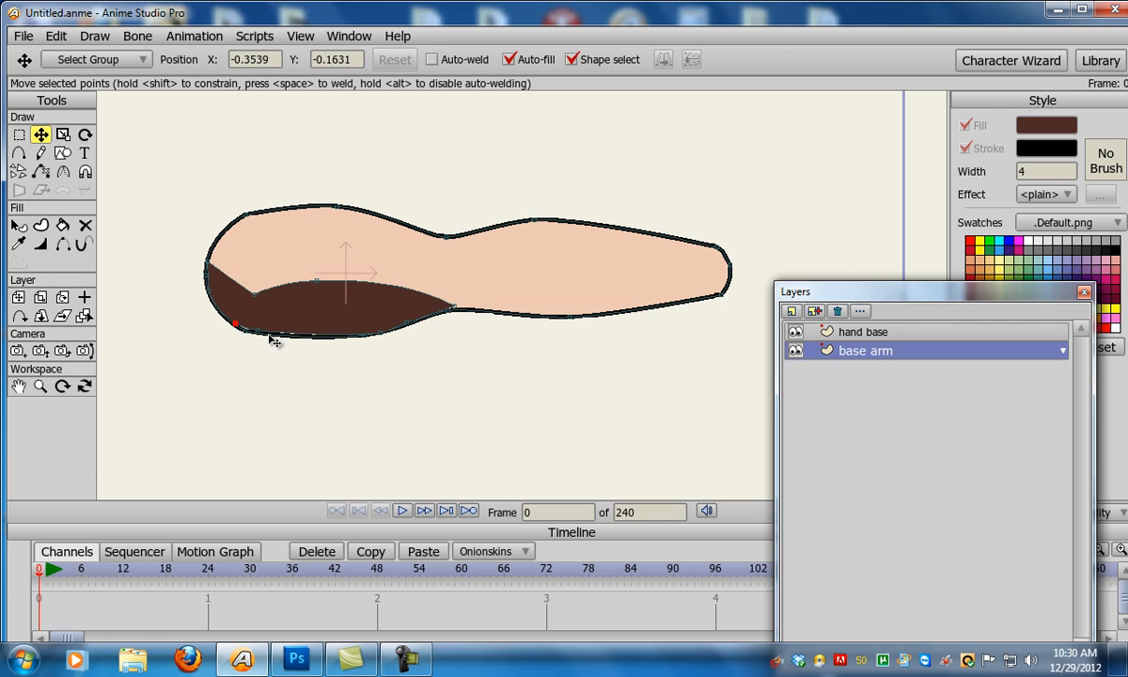
pyautogui.moveTo(260, 336); pyautogui.dragTo(264, 332)
# Sharpen and lower the shadow's upper middle point, and add sharp-corner points extending the shadow onto the forearm's underside
pyautogui.click(317, 281)
pyautogui.press('c')
pyautogui.moveTo(526, 294); pyautogui.dragTo(5, 252)
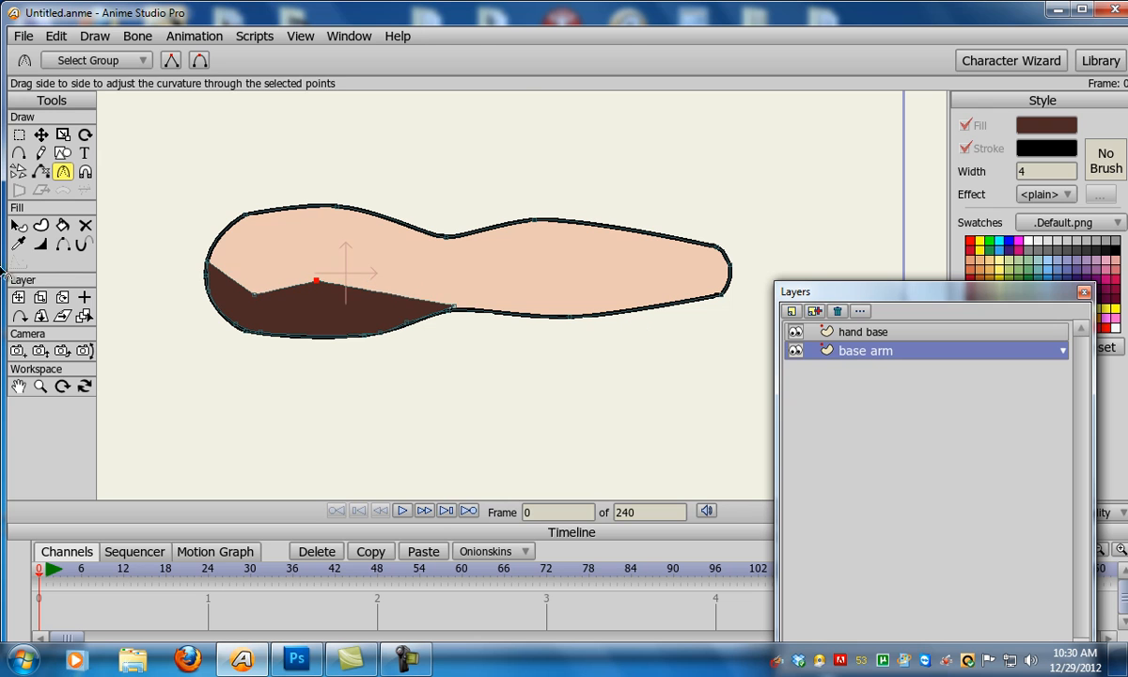
pyautogui.press('t')
pyautogui.moveTo(320, 283); pyautogui.dragTo(552, 334)
pyautogui.press('c')
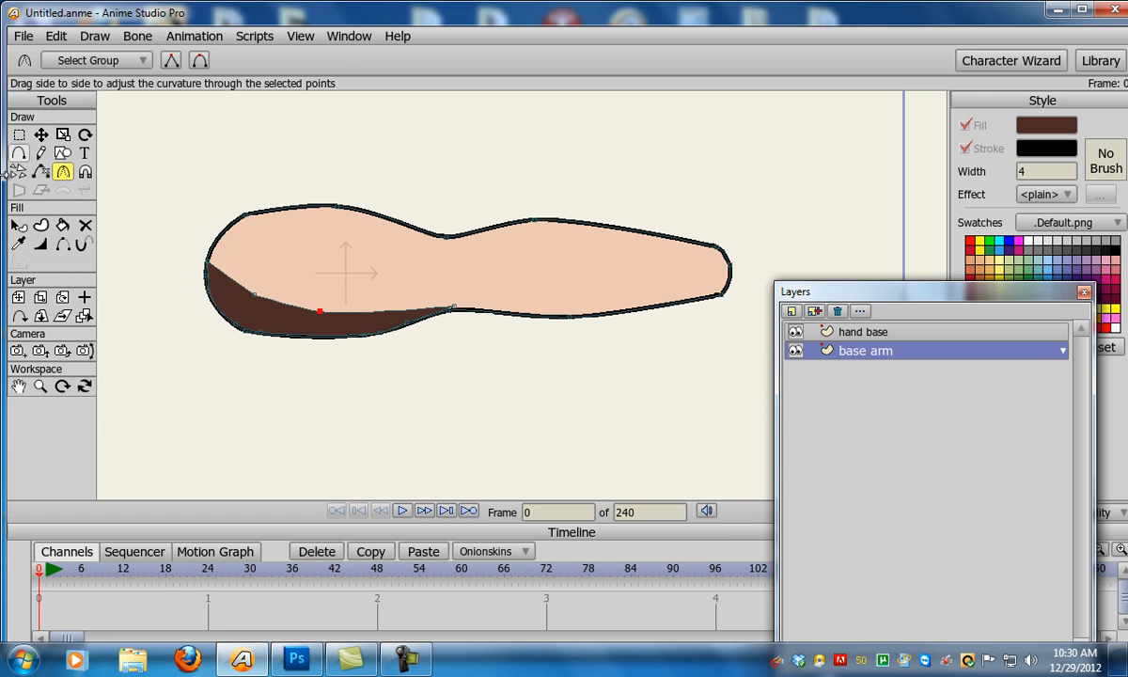
pyautogui.click(18, 152)
pyautogui.moveTo(412, 309); pyautogui.dragTo(564, 317)
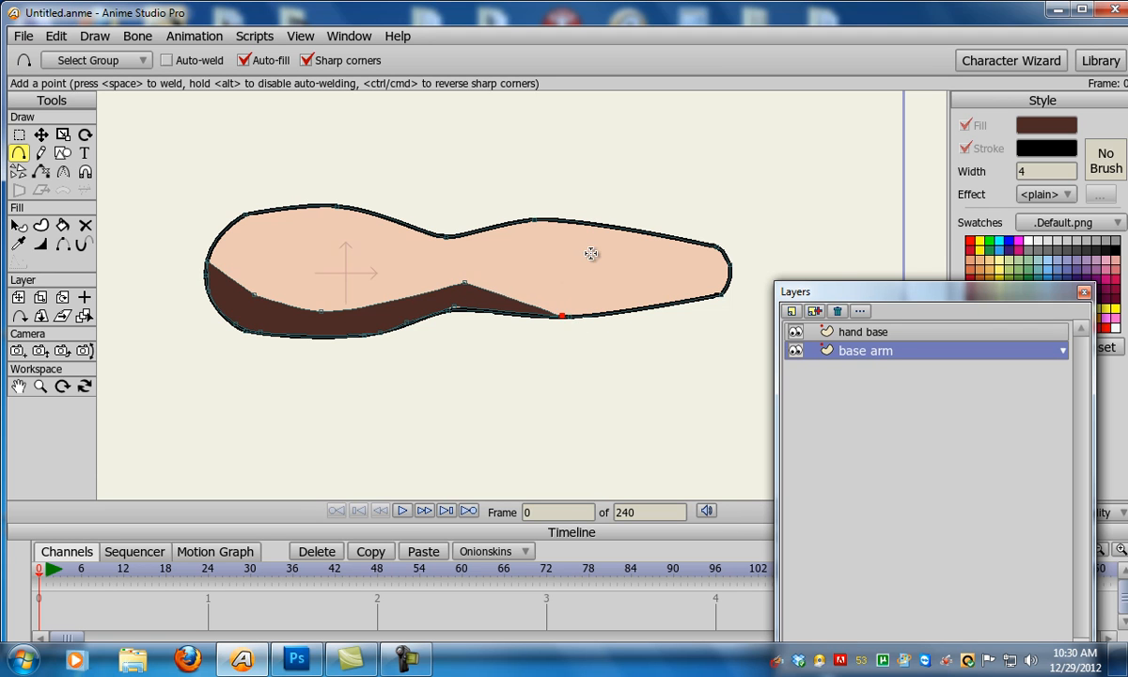
# Deselect all points and render a preview of the frame to check the hand-drawn shadow, closing it when done
pyautogui.click(40, 136)
pyautogui.click(230, 200)
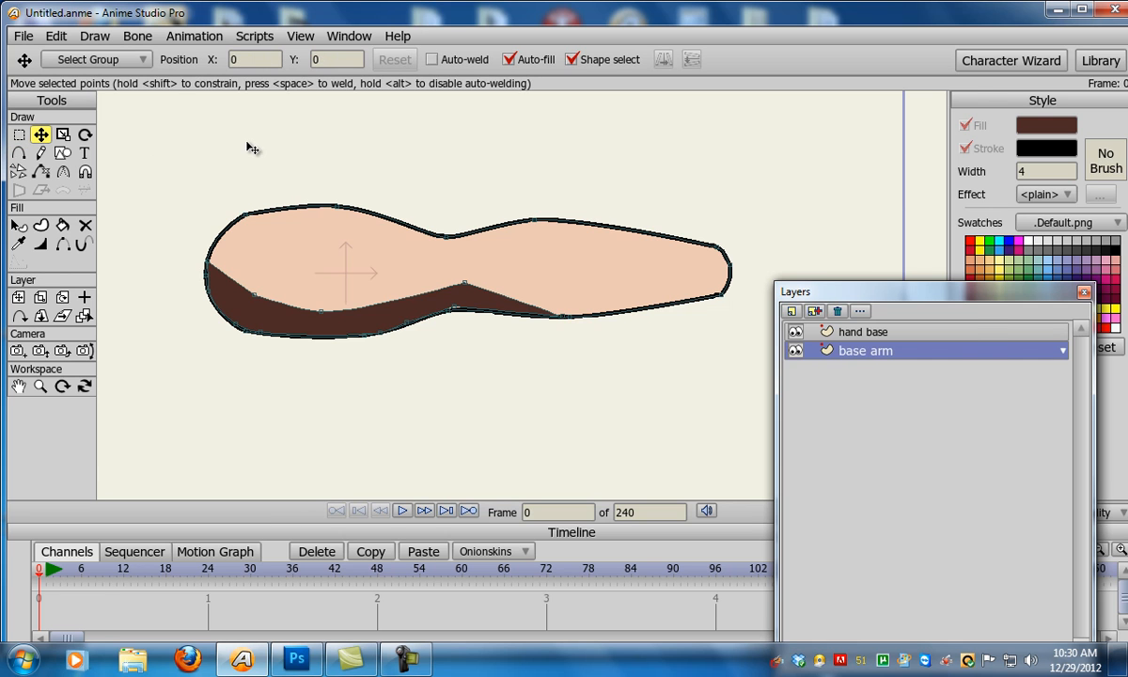
pyautogui.hotkey('ctrl', 'r')
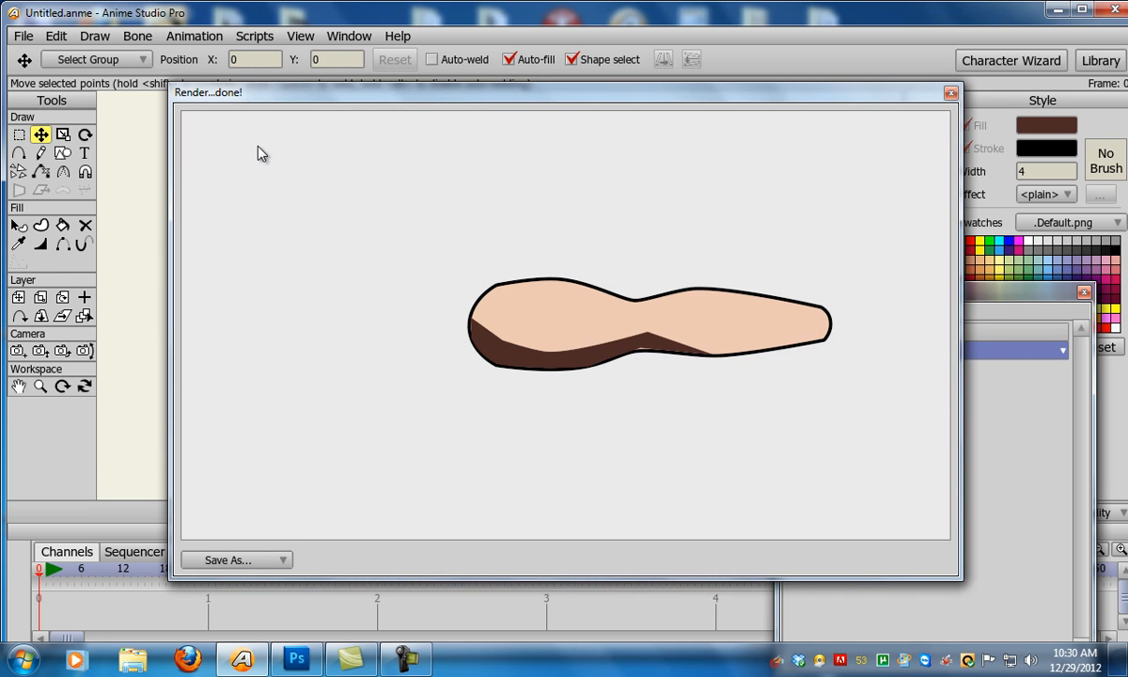
pyautogui.click(950, 92)
# Delete the hand-drawn shadow shape and undo the deletion
pyautogui.click(396, 304)
pyautogui.press('Delete')
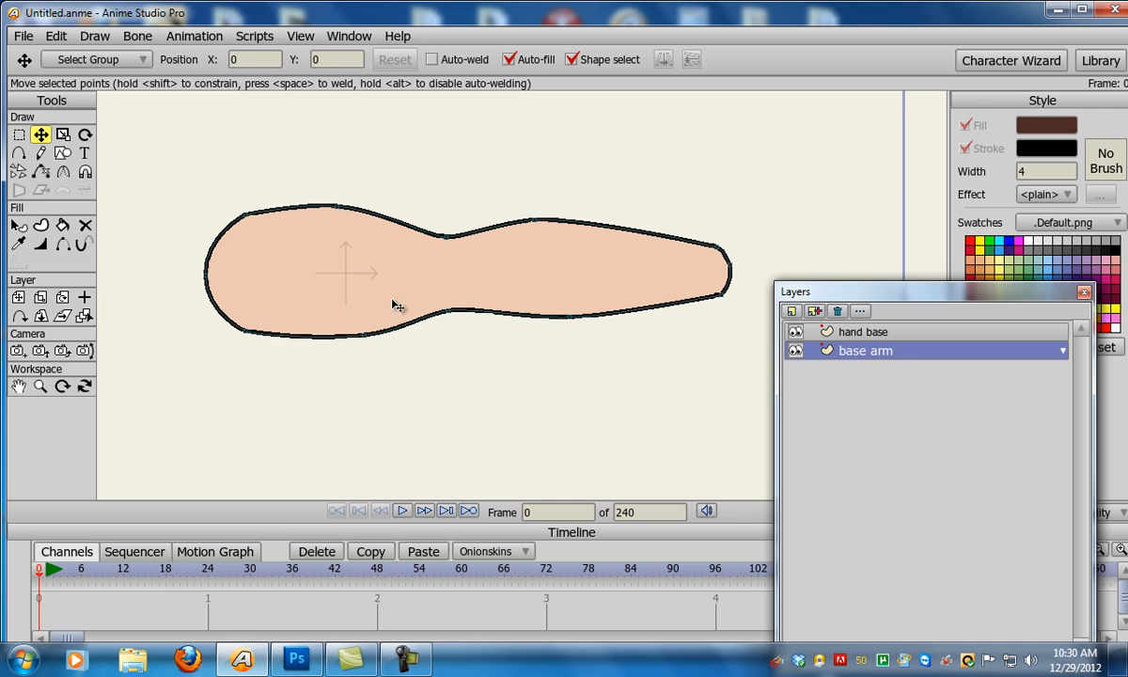
pyautogui.hotkey('ctrl', 'z')
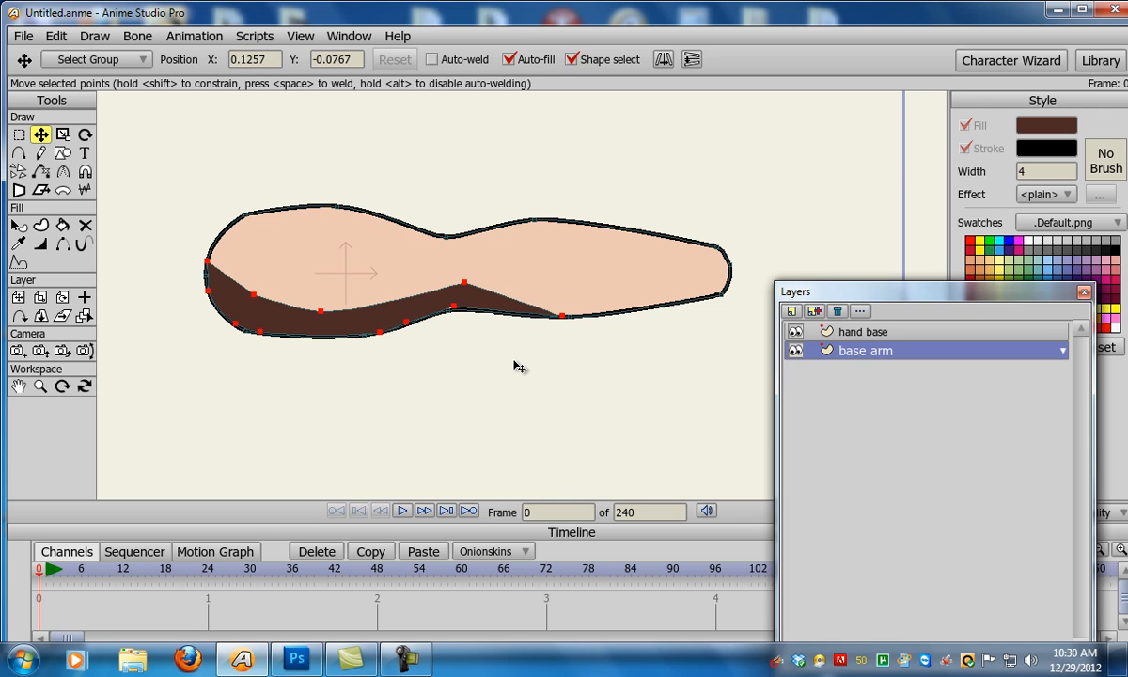
# Move the point on the forearm's underside upward together with the tip of the shadow
pyautogui.click(480, 256)
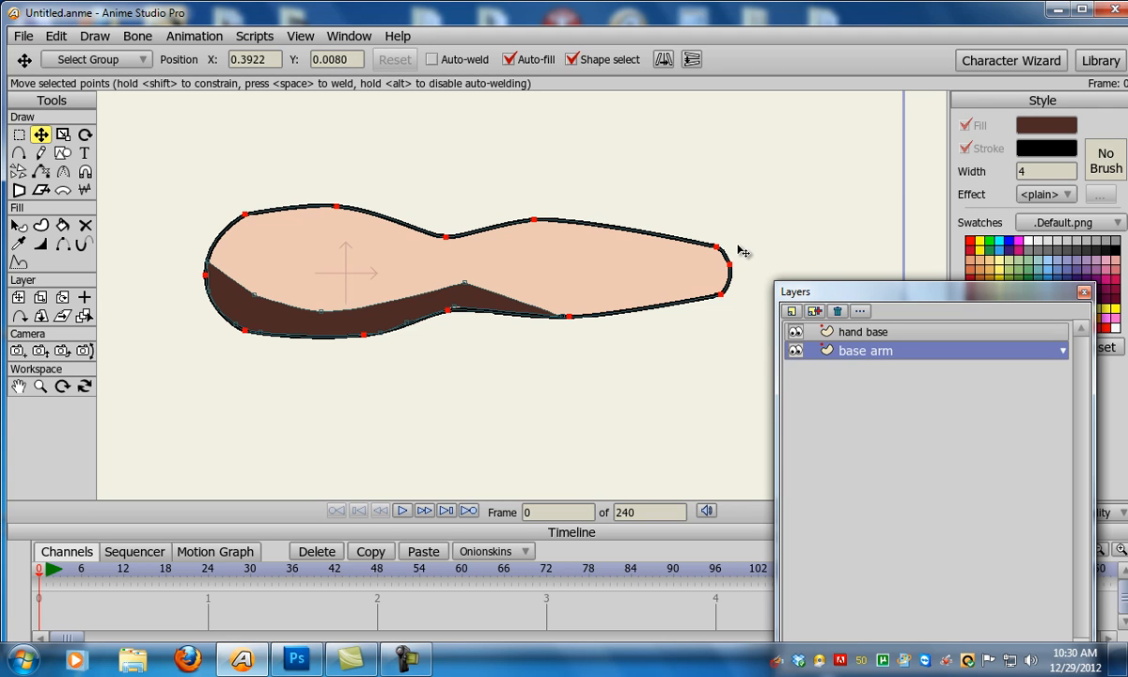
pyautogui.moveTo(571, 322); pyautogui.dragTo(560, 301)
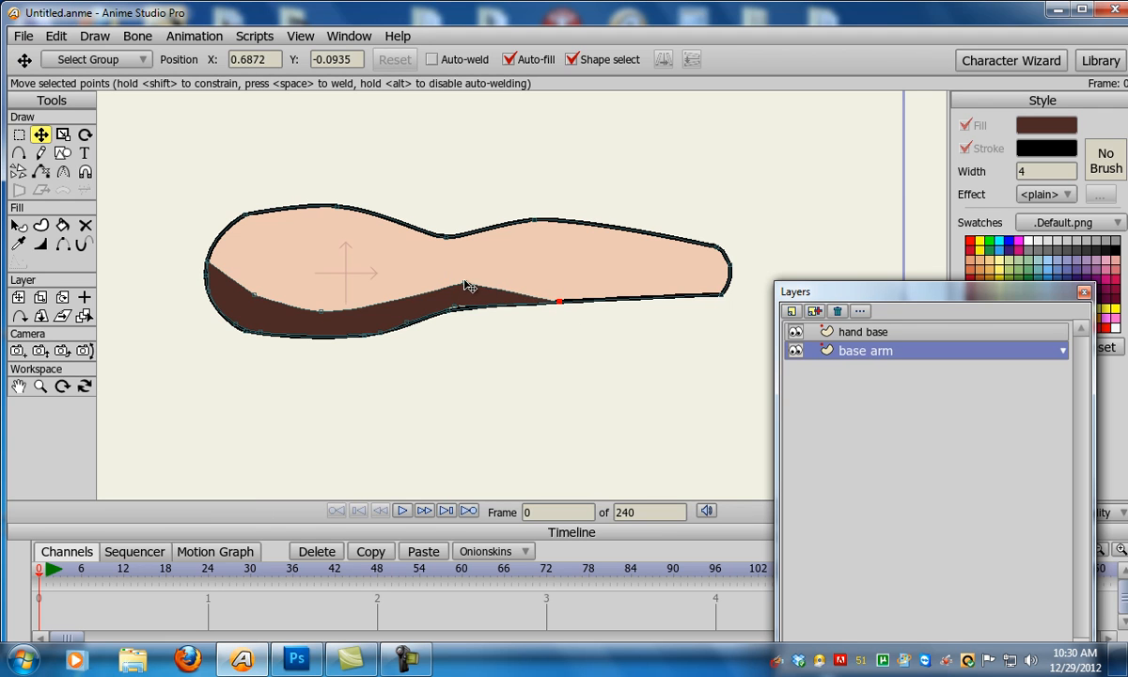
# Undo the forearm point move and delete the hand-drawn shadow shape
pyautogui.click(484, 296)
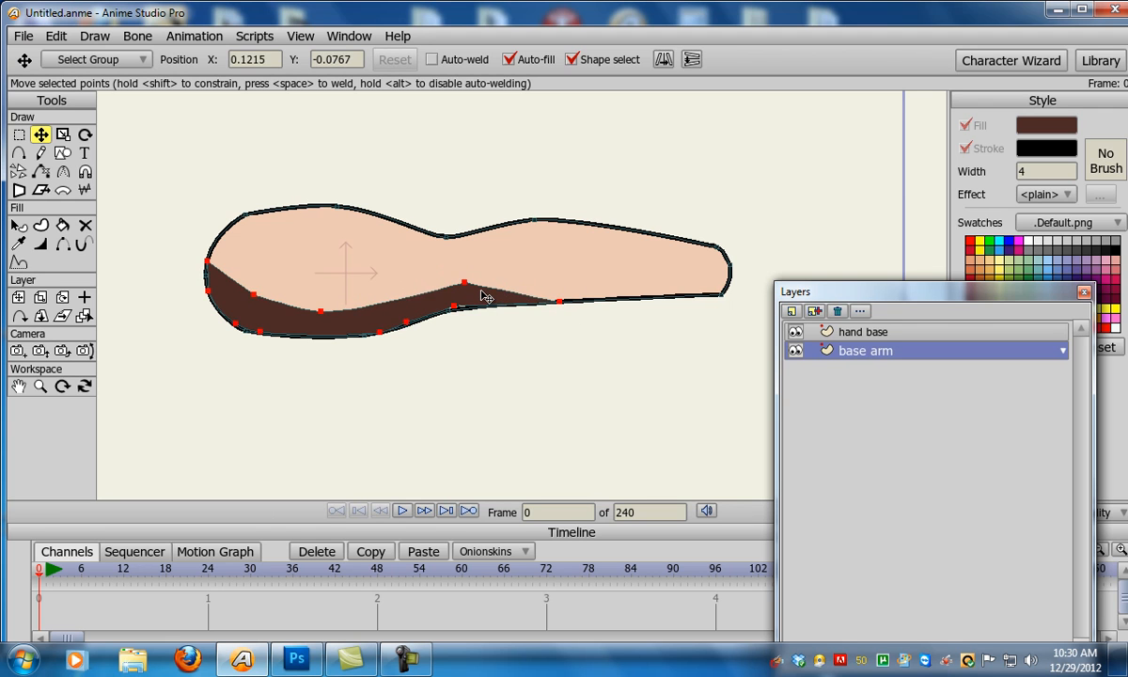
pyautogui.press('Delete')
pyautogui.hotkey('ctrl', 'z')
pyautogui.hotkey('ctrl', 'z')
pyautogui.hotkey('ctrl', 'z')
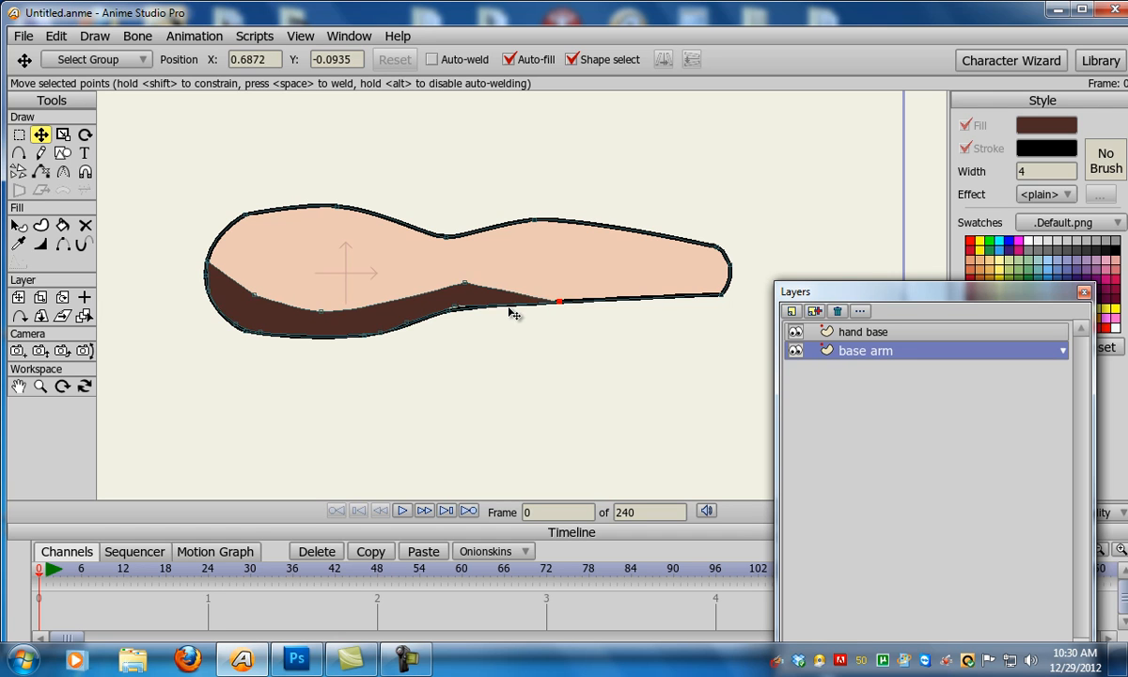
pyautogui.press('Delete')
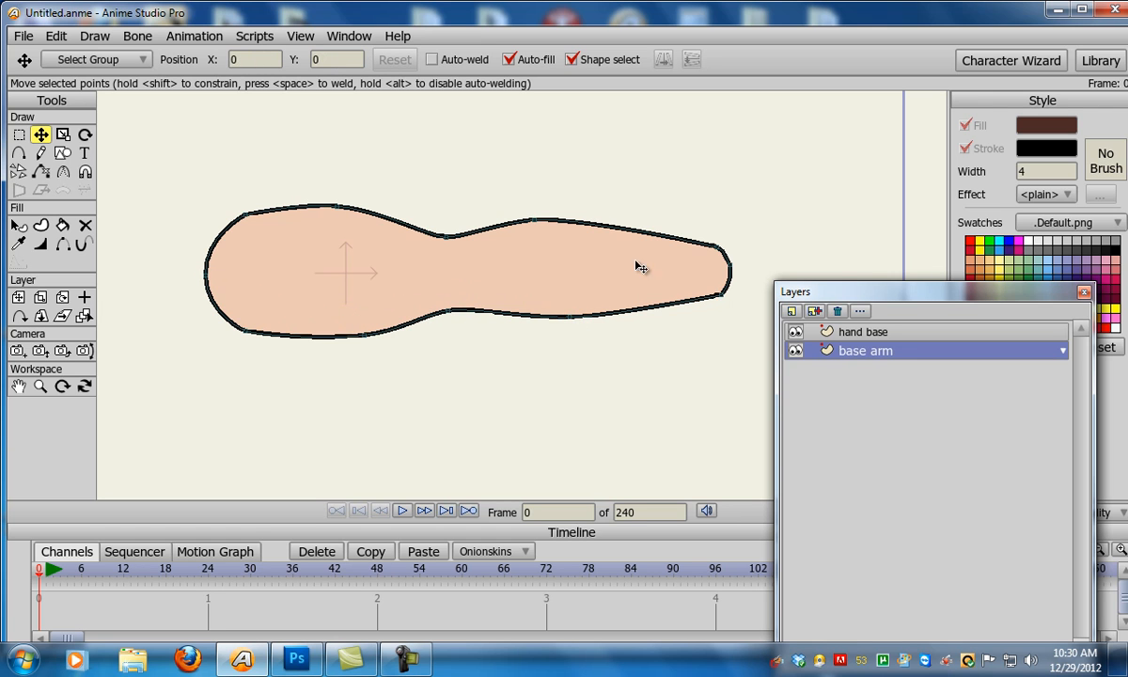
# Try to apply a Shaded effect with blur 5 without selecting the arm shape
pyautogui.click(1067, 195)
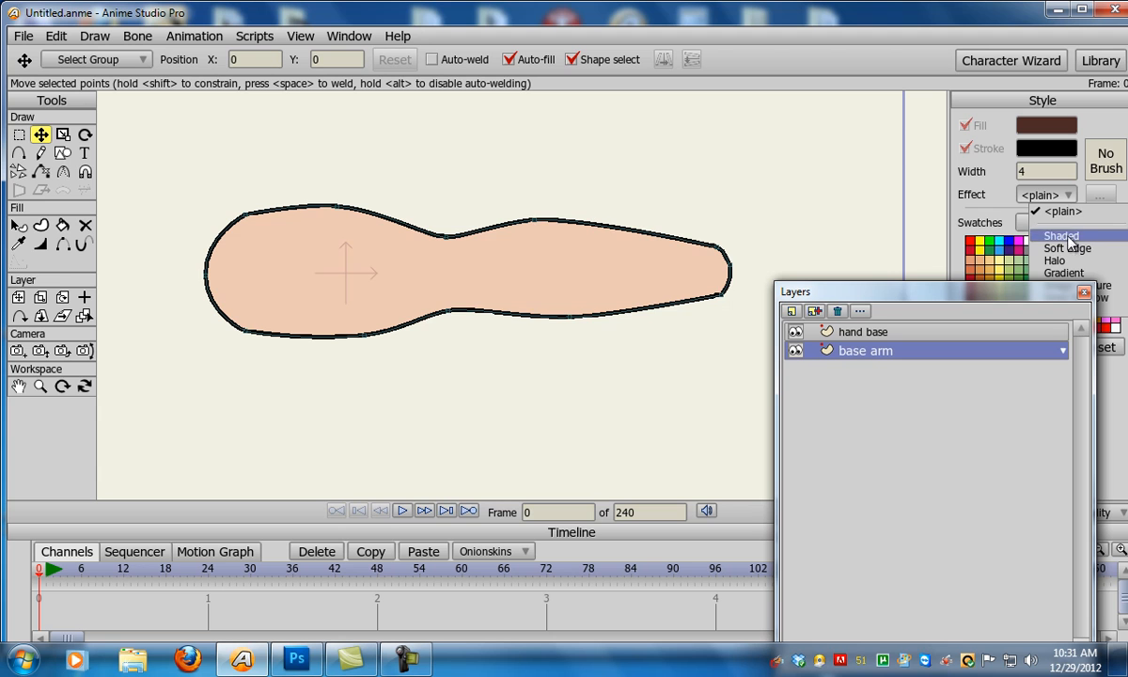
pyautogui.click(1072, 235)
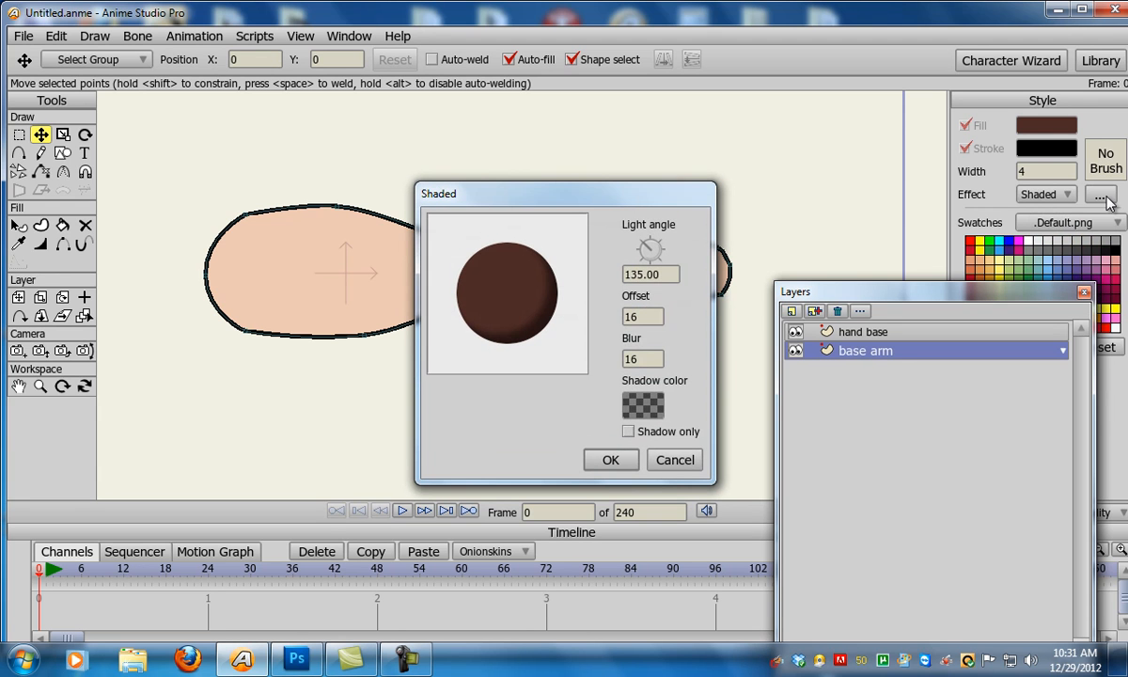
pyautogui.doubleClick(651, 357)
pyautogui.write('5')
pyautogui.press('Return')
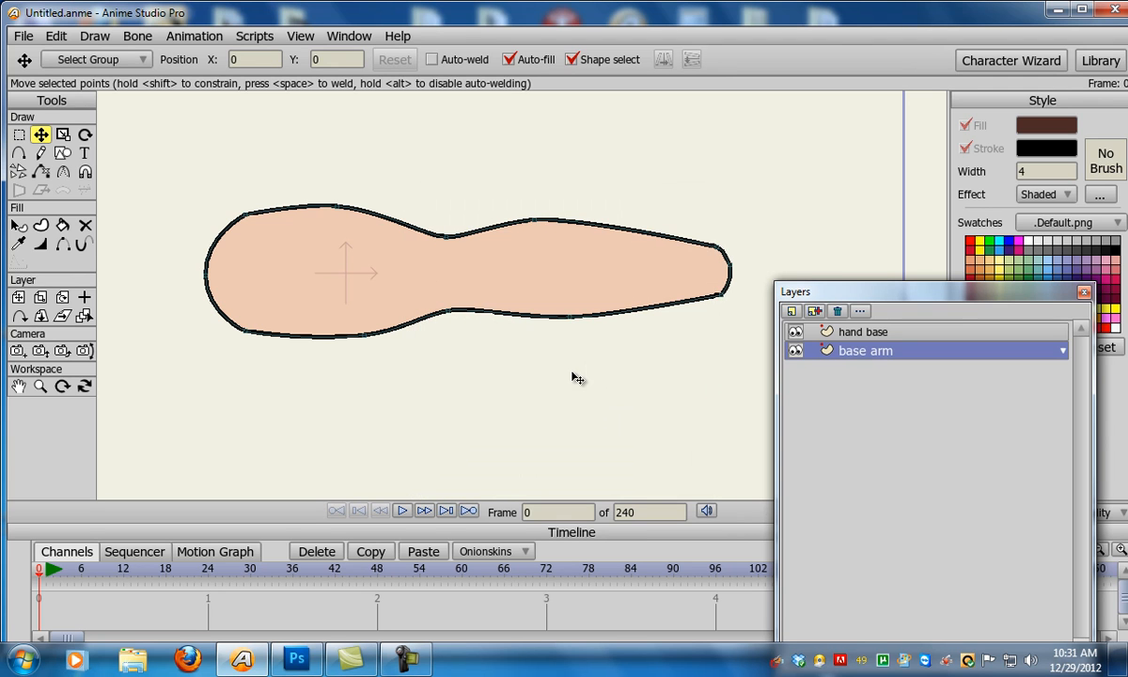
# Select the arm shape and apply the Shaded effect to it with blur 5
pyautogui.click(18, 226)
pyautogui.click(379, 256)
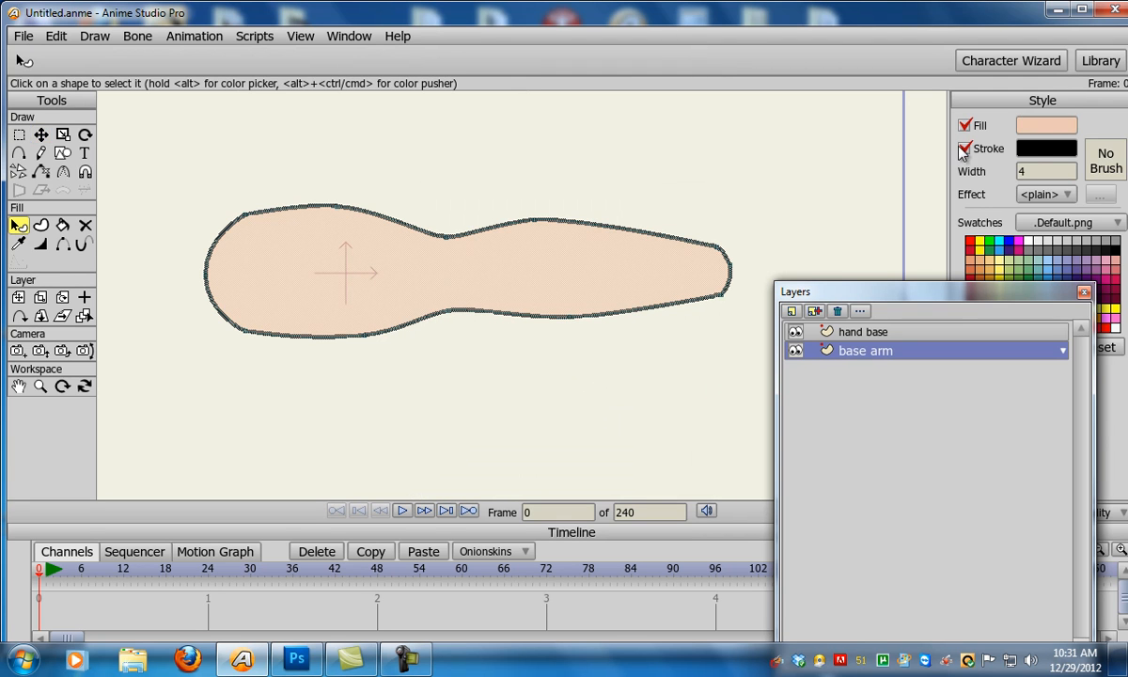
pyautogui.click(1067, 194)
pyautogui.click(1059, 236)
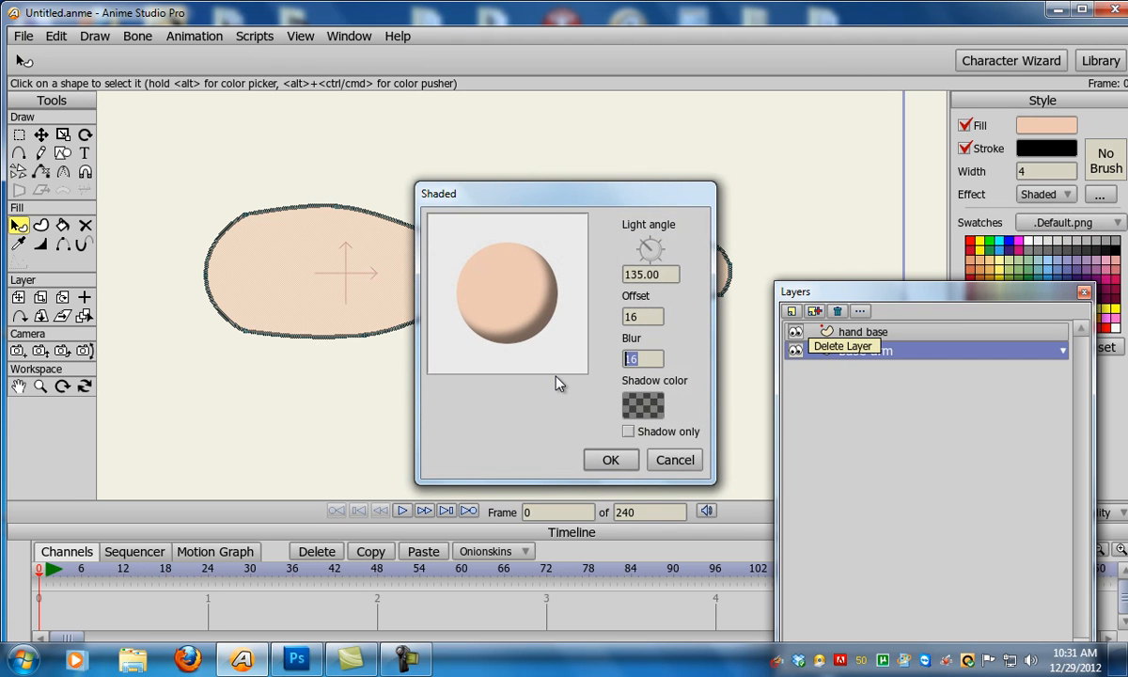
pyautogui.press('Return')
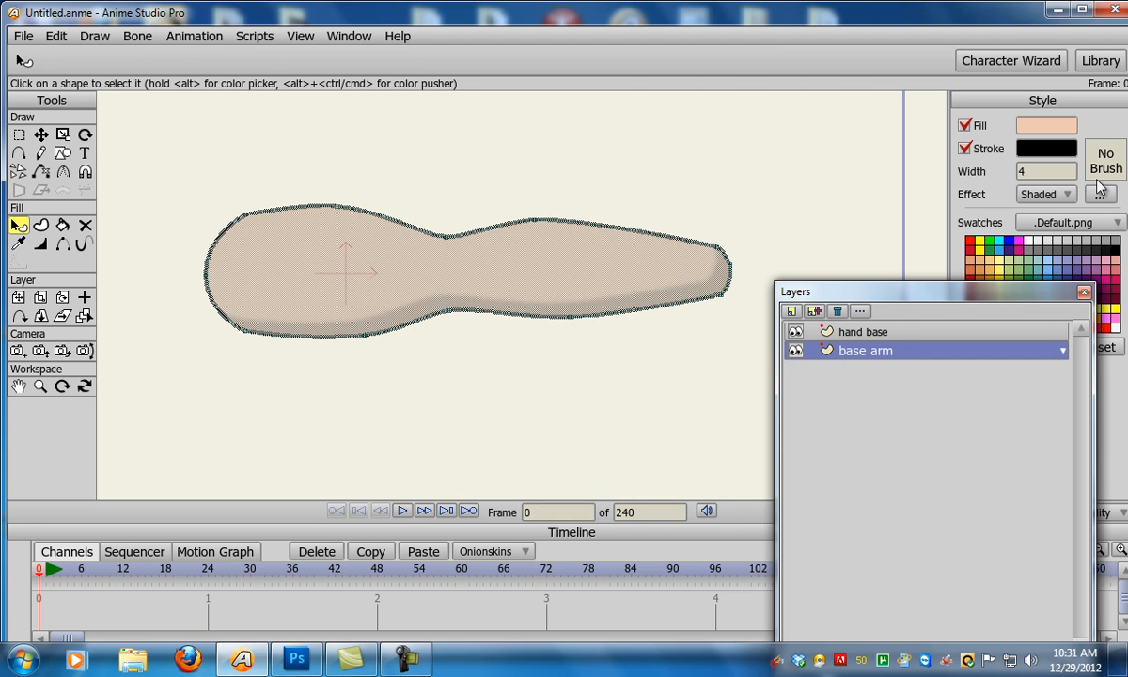
# Set the arm's shading to offset 15, blur 1 and a light angle of about 106.70
pyautogui.click(1099, 196)
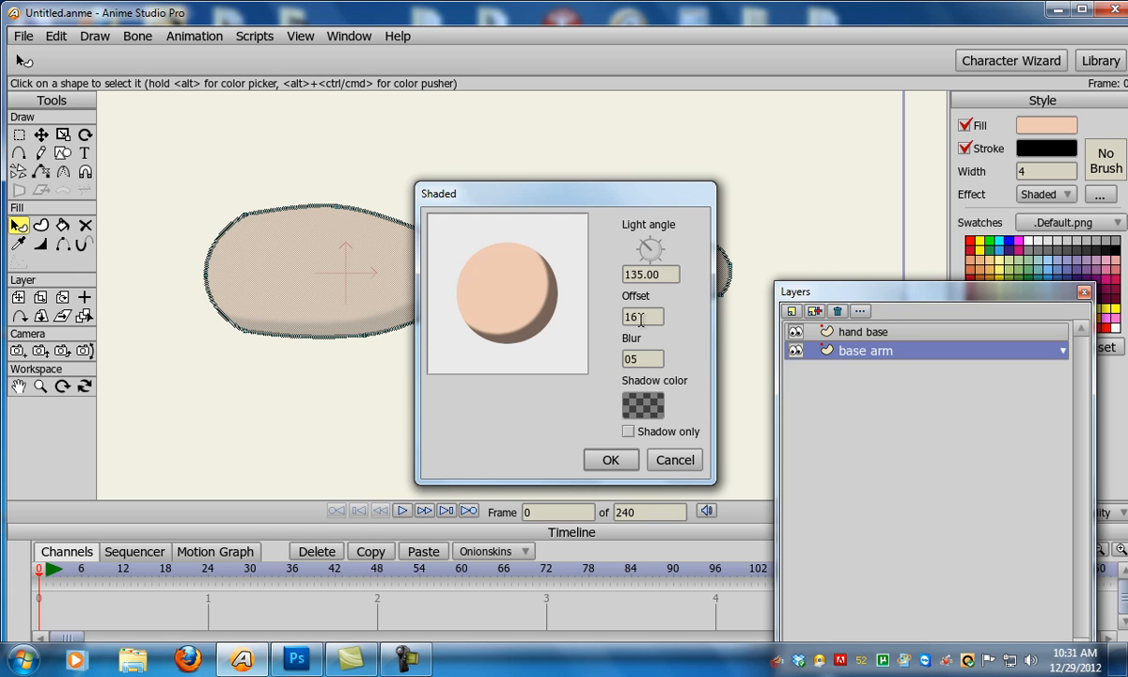
pyautogui.press('Tab')
pyautogui.write('1')
pyautogui.moveTo(647, 247); pyautogui.dragTo(649, 247)
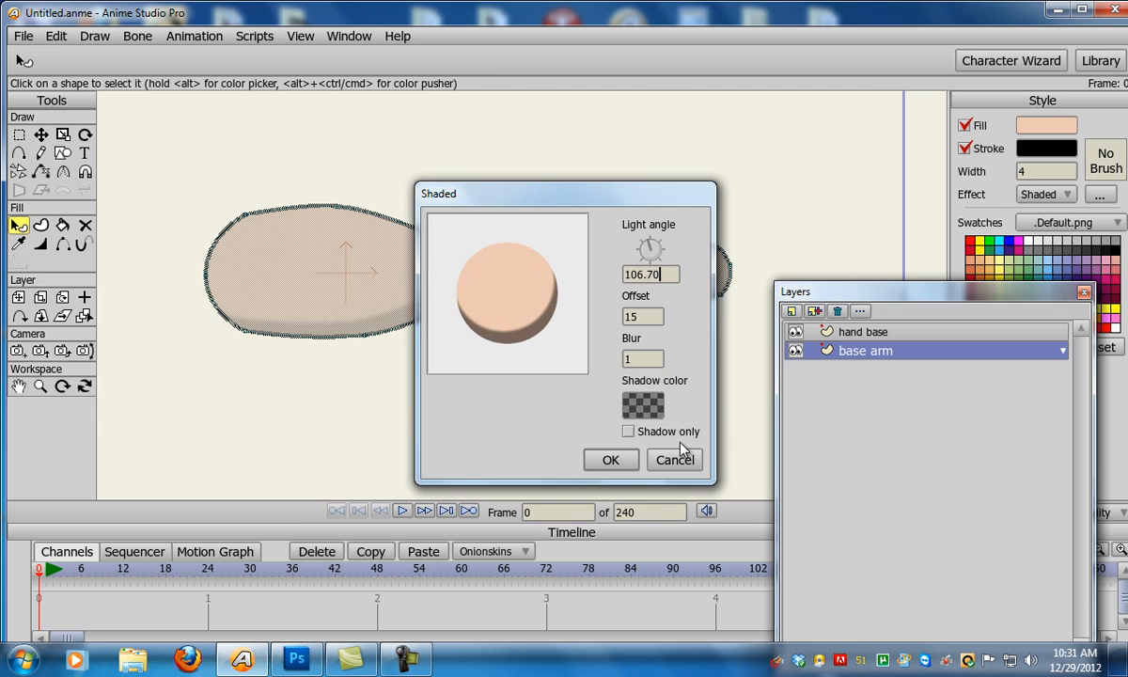
pyautogui.click(611, 460)
# Deselect the arm and render a preview of the frame to check the harder-edged shading, closing it when done
pyautogui.click(40, 134)
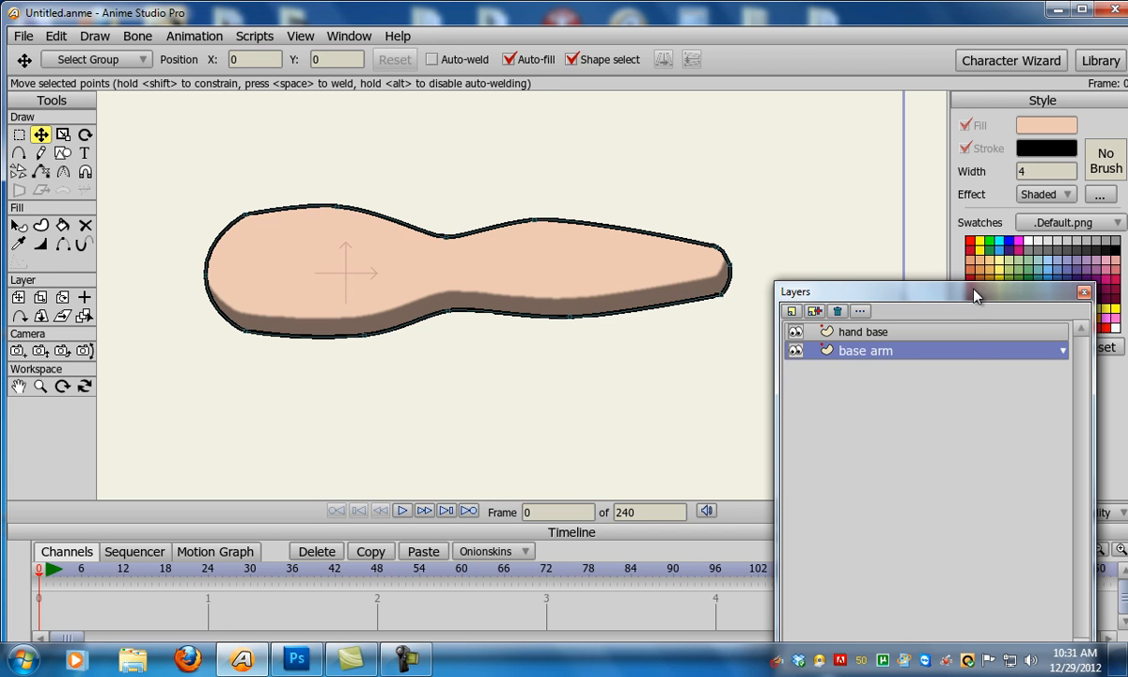
pyautogui.hotkey('ctrl', 'r')
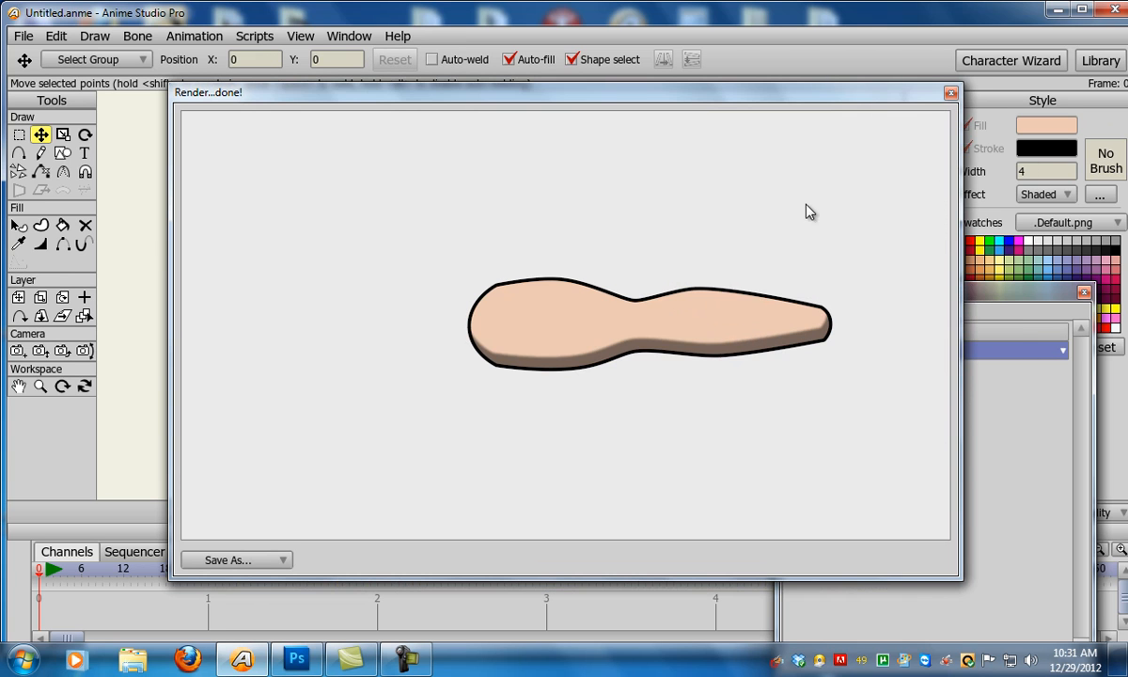
pyautogui.click(950, 93)
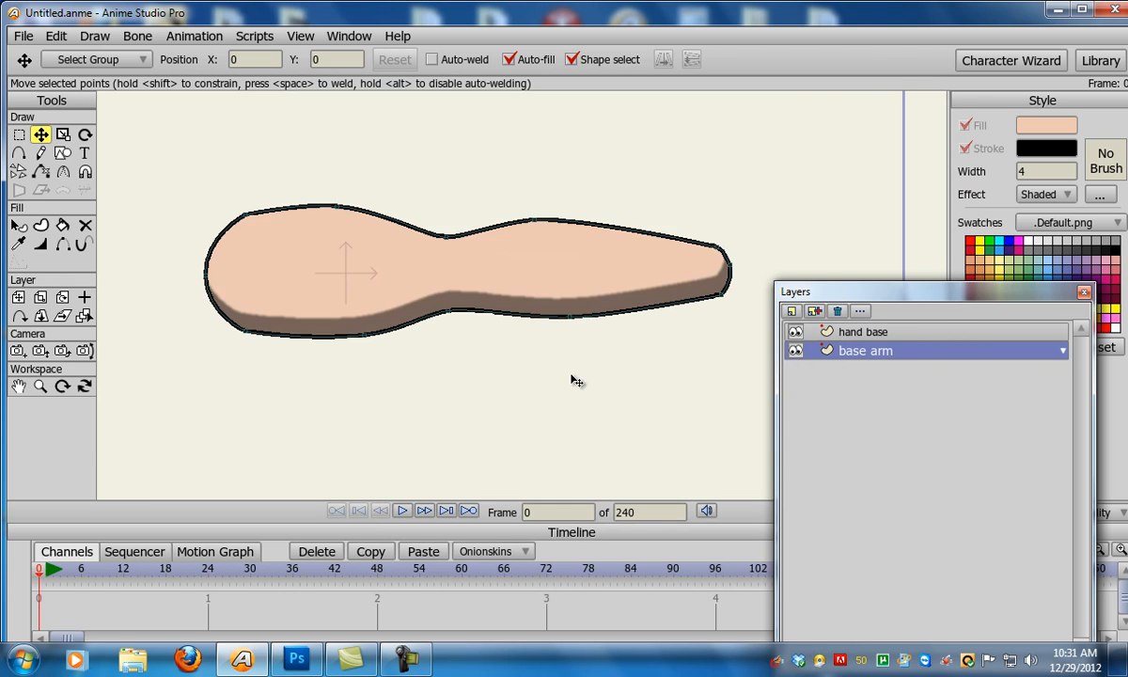
# On the hand base layer, draw a filled and stroked rectangle at the wrist end of the arm
pyautogui.moveTo(576, 381); pyautogui.dragTo(483, 403)
pyautogui.click(829, 331)
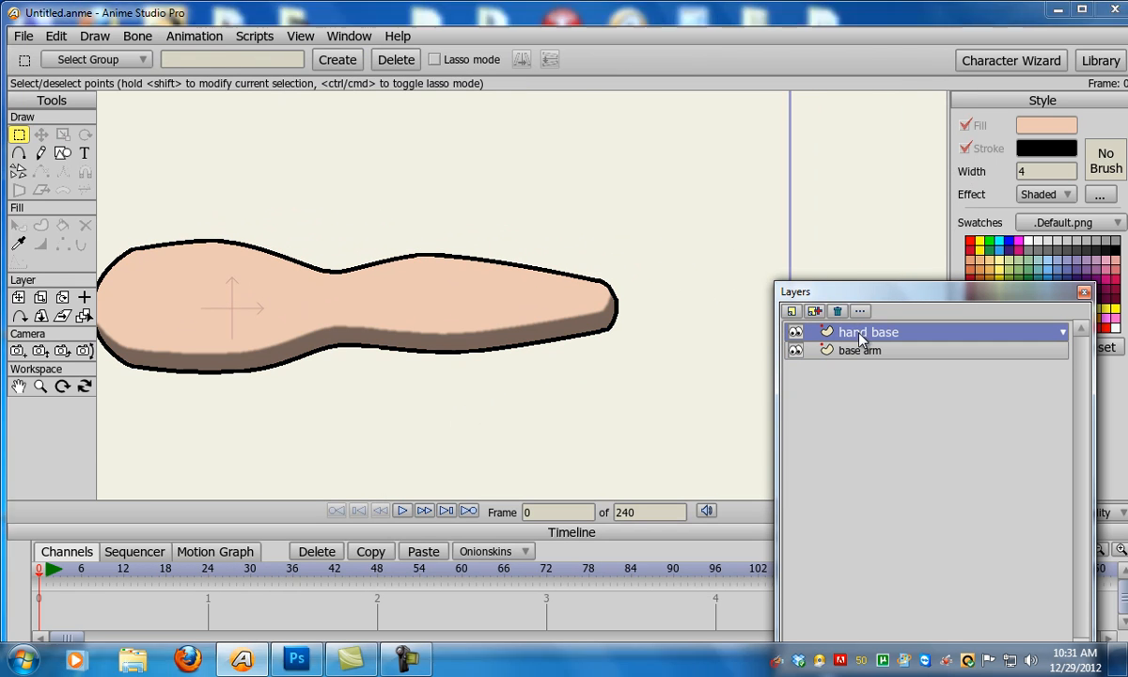
pyautogui.click(62, 153)
pyautogui.click(199, 60)
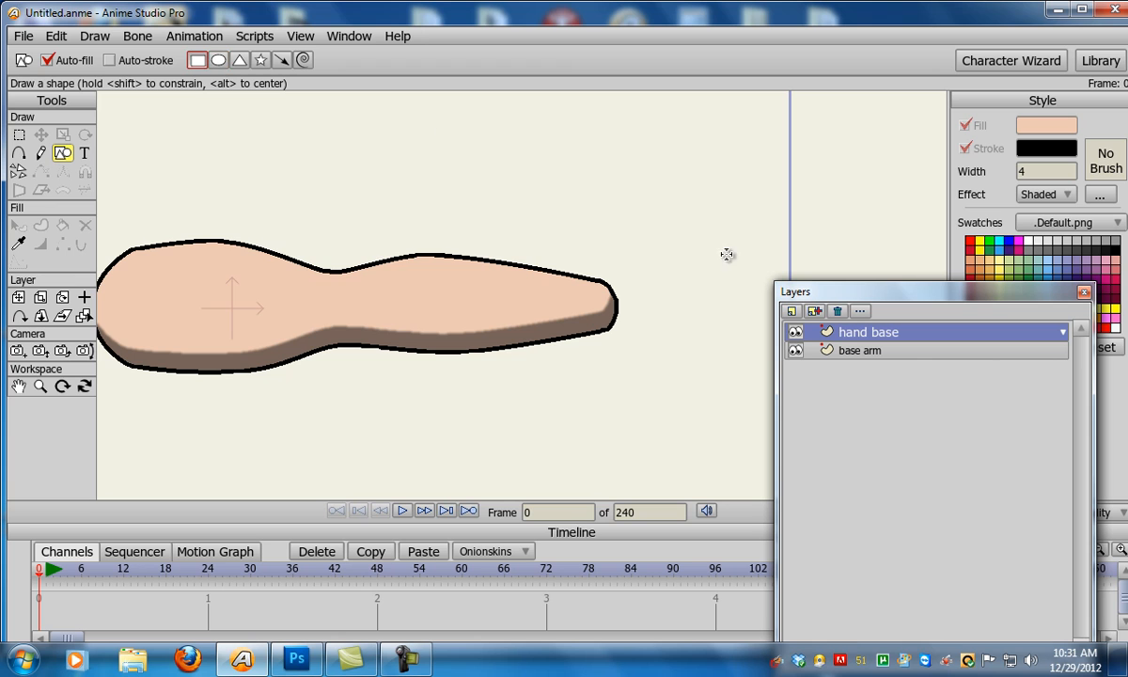
pyautogui.moveTo(611, 282)
pyautogui.mouseDown()
pyautogui.moveTo(705, 345)
pyautogui.moveTo(688, 331)
pyautogui.mouseUp()
pyautogui.hotkey('ctrl', 'z')
pyautogui.moveTo(603, 280); pyautogui.dragTo(705, 338)
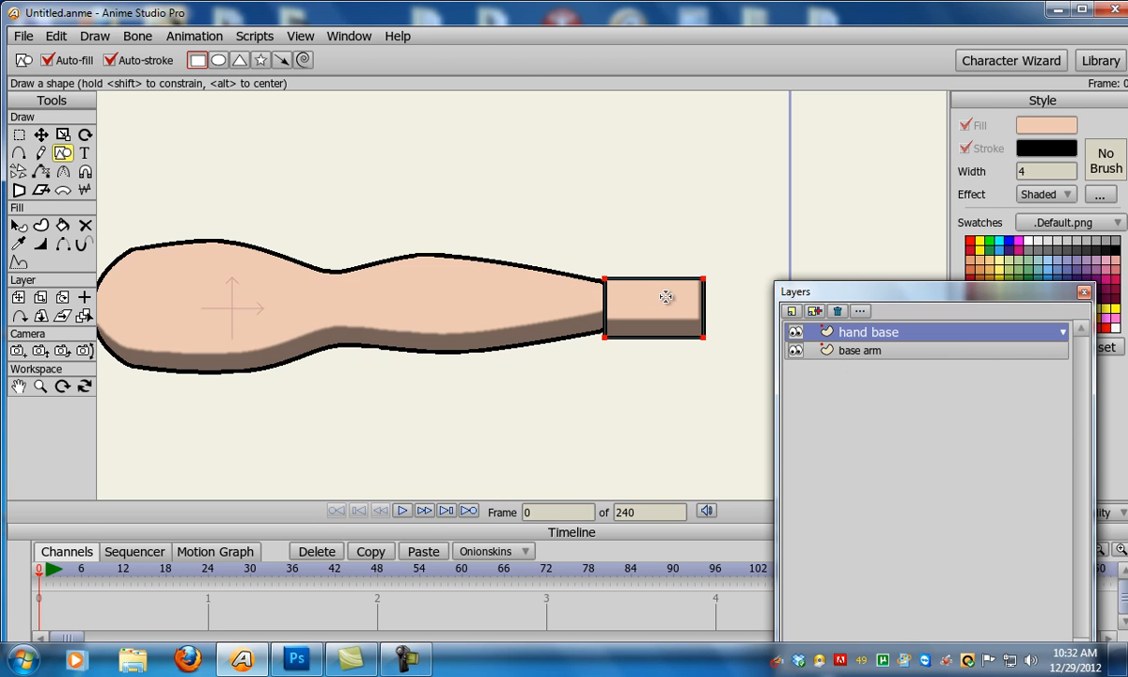
# Nudge the hand rectangle slightly outward from the end of the arm
pyautogui.press('t')
pyautogui.moveTo(664, 307)
pyautogui.mouseDown()
pyautogui.moveTo(680, 302)
pyautogui.moveTo(668, 315)
pyautogui.moveTo(671, 304)
pyautogui.mouseUp()
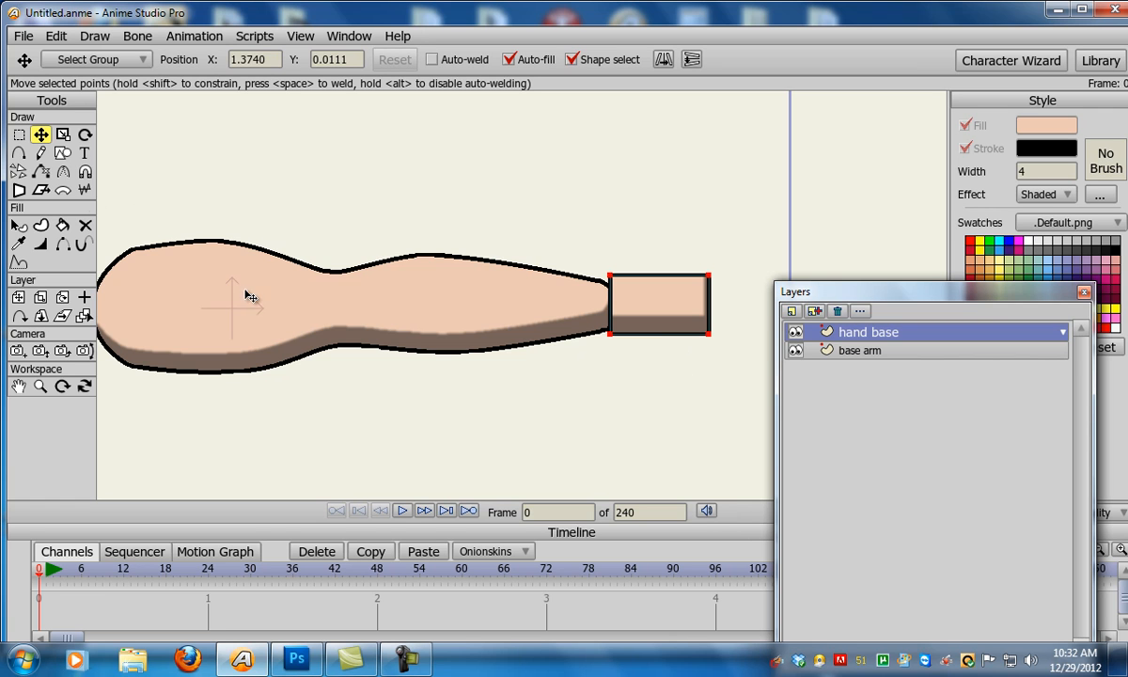
# Set the base arm layer's origin at the shoulder end, test it by rotating the layer, and undo the rotation
pyautogui.click(858, 359)
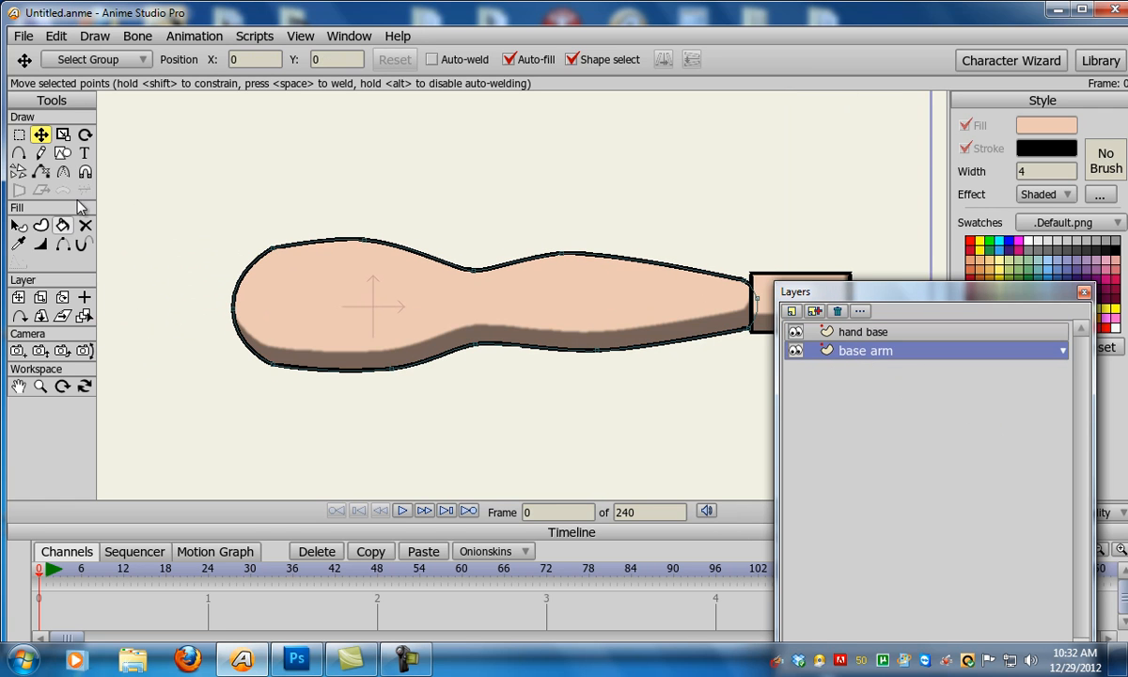
pyautogui.click(83, 297)
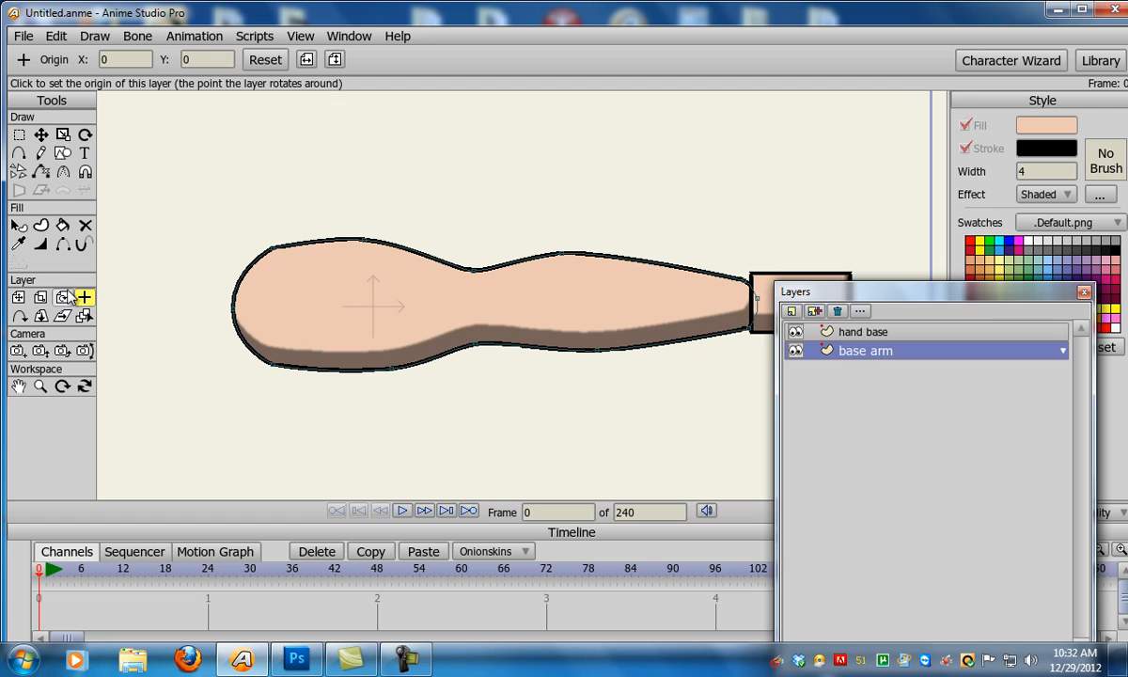
pyautogui.moveTo(326, 319)
pyautogui.mouseDown()
pyautogui.moveTo(256, 310)
pyautogui.moveTo(265, 307)
pyautogui.mouseUp()
pyautogui.press('r')
pyautogui.moveTo(287, 229)
pyautogui.mouseDown()
pyautogui.moveTo(331, 244)
pyautogui.moveTo(371, 171)
pyautogui.mouseUp()
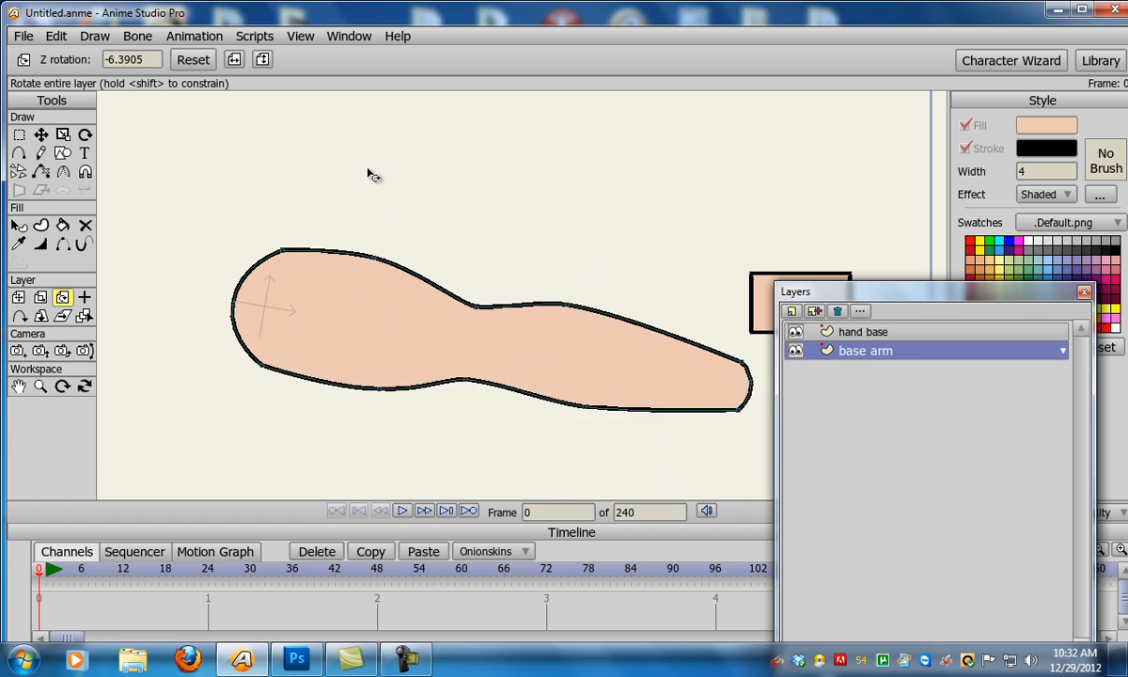
pyautogui.hotkey('ctrl', 'z')
# Set the hand base layer's origin just inside the wrist edge, test it by rotating the layer, and undo the rotation
pyautogui.click(870, 332)
pyautogui.moveTo(536, 365); pyautogui.dragTo(353, 390)
pyautogui.click(84, 297)
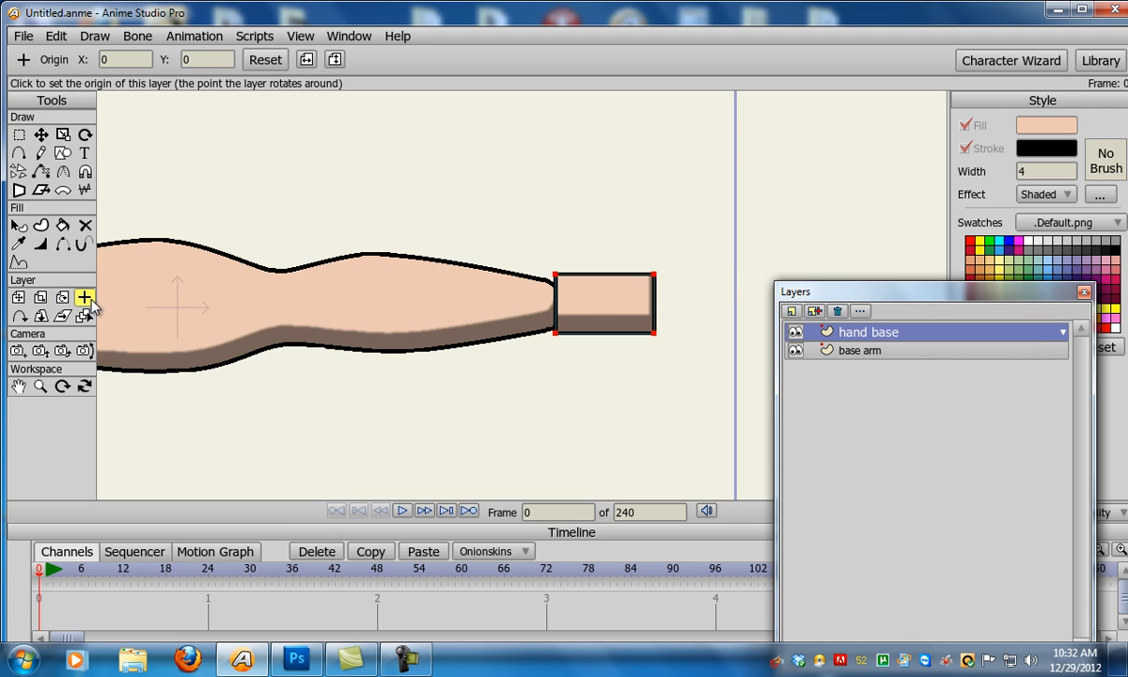
pyautogui.moveTo(581, 311)
pyautogui.mouseDown()
pyautogui.moveTo(559, 302)
pyautogui.moveTo(569, 304)
pyautogui.mouseUp()
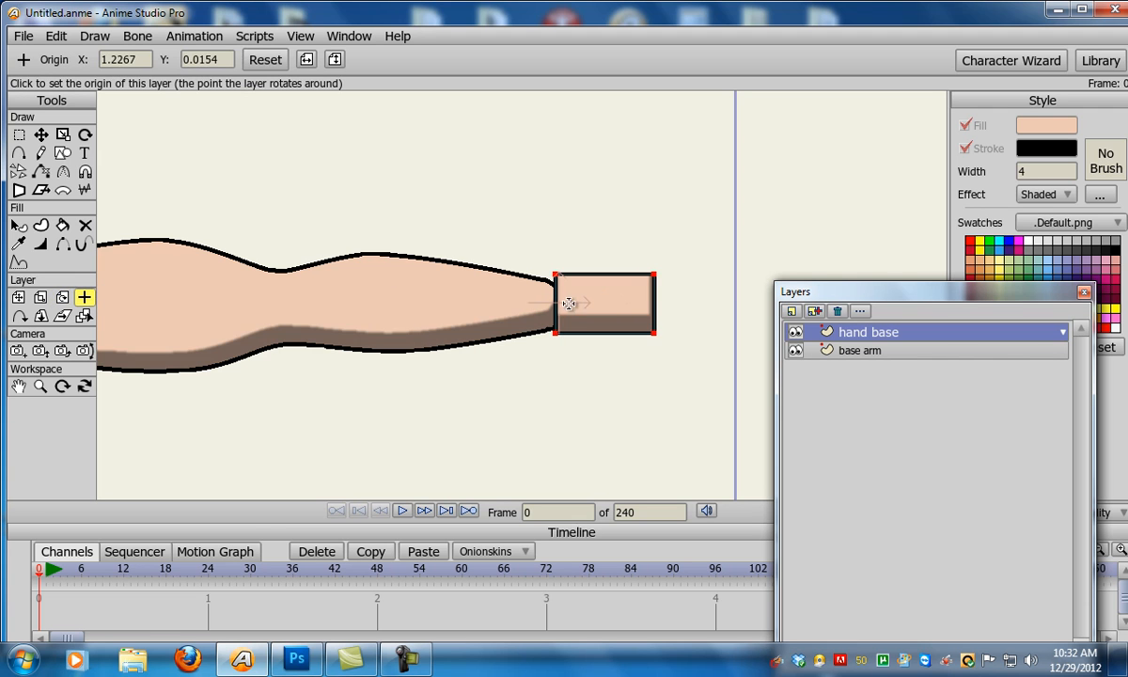
pyautogui.press('r')
pyautogui.moveTo(584, 214); pyautogui.dragTo(562, 177)
pyautogui.hotkey('ctrl', 'z')
# Add a point on the hand rectangle's wrist-side edge and bow that edge into the arm
pyautogui.scroll(3, 618, 346)
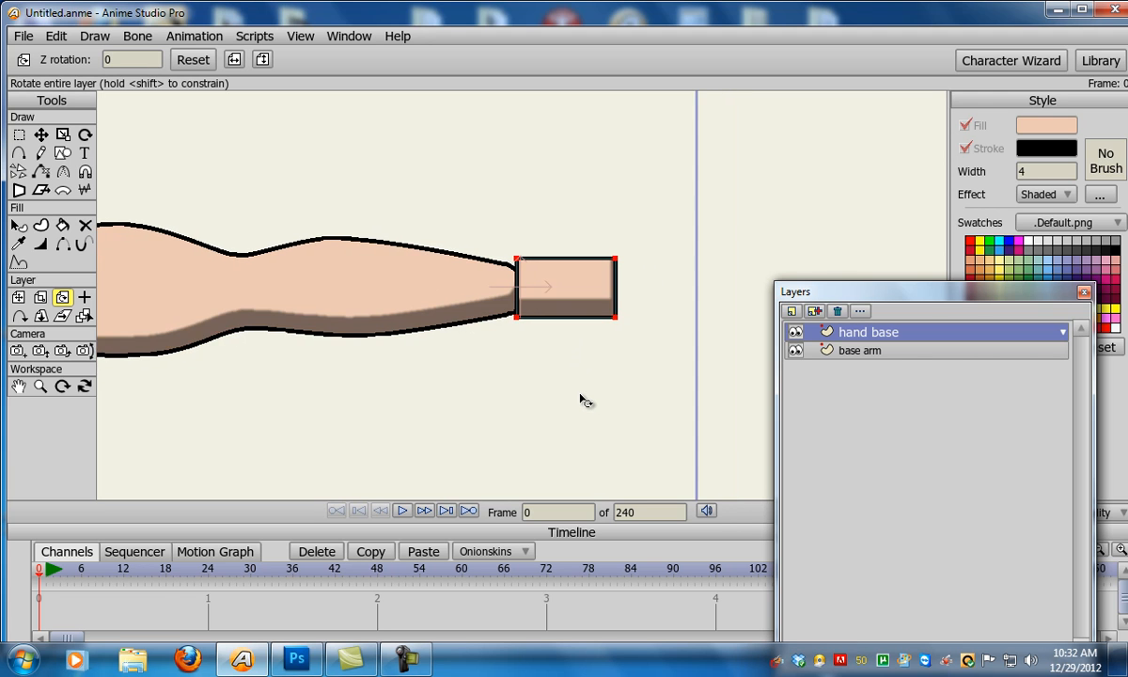
pyautogui.click(19, 152)
pyautogui.moveTo(508, 281)
pyautogui.mouseDown()
pyautogui.moveTo(607, 297)
pyautogui.moveTo(584, 302)
pyautogui.mouseUp()
pyautogui.press('c')
pyautogui.press('t')
pyautogui.hotkey('ctrl', 'a')
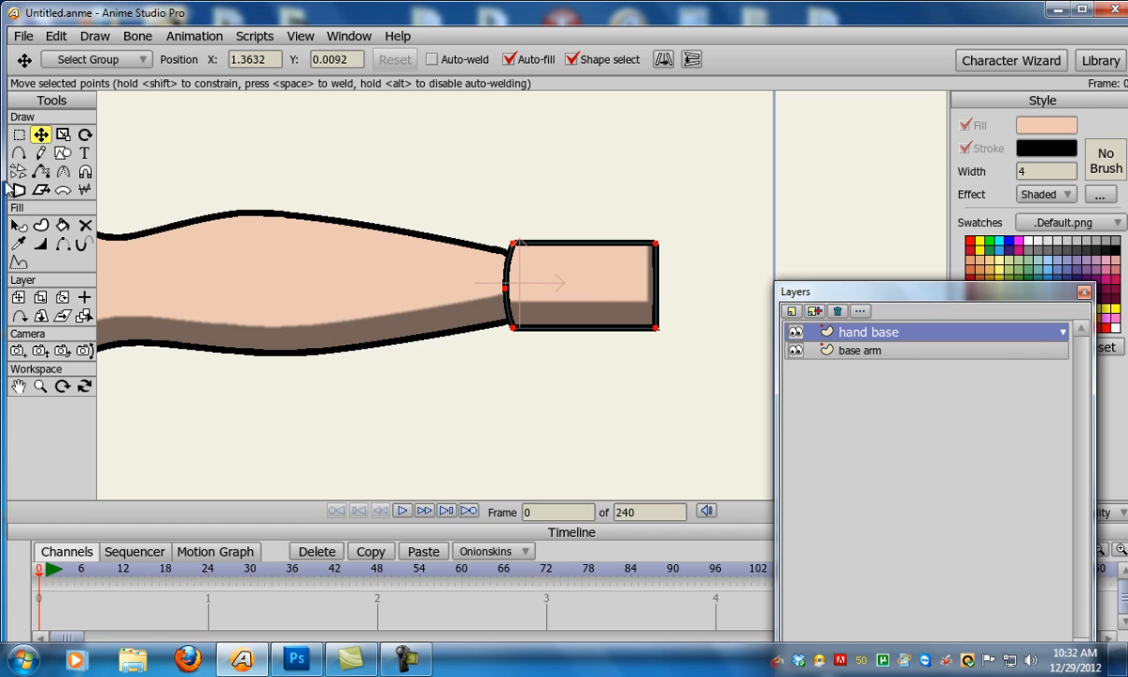
# Shape the rectangle into a hand outline by adding and moving points to form a thumb and a pointing finger
pyautogui.click(19, 225)
pyautogui.click(658, 247)
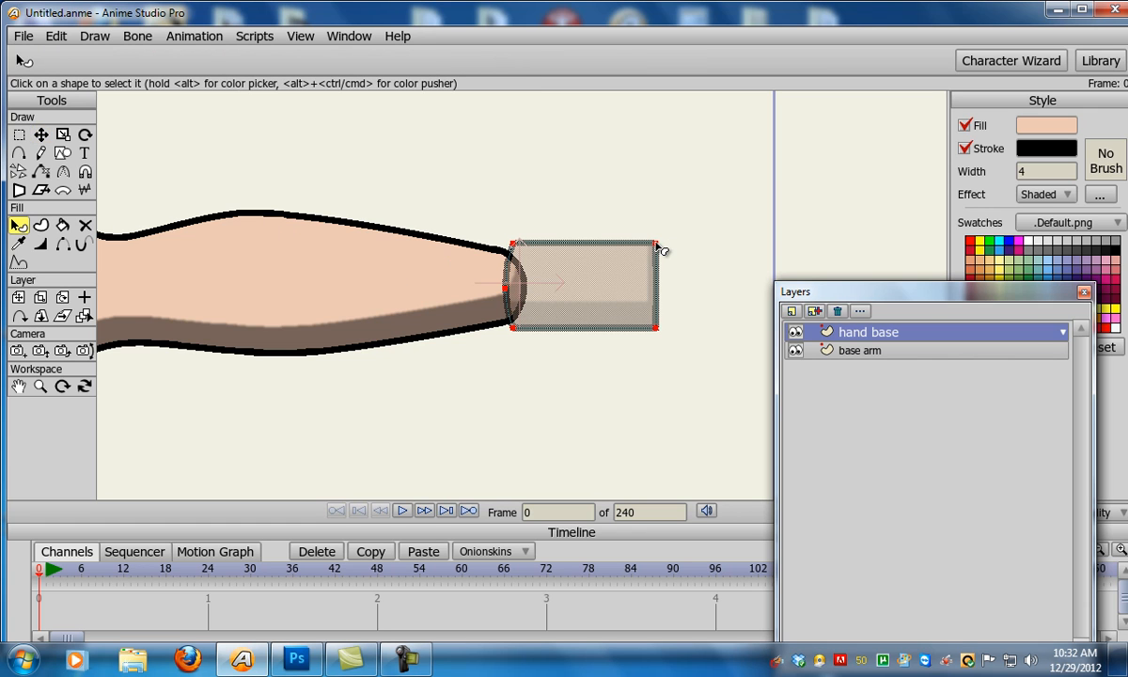
pyautogui.press('t')
pyautogui.moveTo(658, 247)
pyautogui.mouseDown()
pyautogui.moveTo(555, 241)
pyautogui.moveTo(599, 234)
pyautogui.moveTo(635, 266)
pyautogui.moveTo(786, 272)
pyautogui.moveTo(748, 266)
pyautogui.moveTo(704, 299)
pyautogui.moveTo(709, 317)
pyautogui.moveTo(719, 303)
pyautogui.moveTo(814, 351)
pyautogui.moveTo(792, 322)
pyautogui.mouseUp()
pyautogui.press('a')
pyautogui.moveTo(686, 316); pyautogui.dragTo(680, 400)
pyautogui.moveTo(624, 377)
pyautogui.mouseDown()
pyautogui.moveTo(609, 352)
pyautogui.moveTo(609, 390)
pyautogui.moveTo(635, 388)
pyautogui.moveTo(559, 360)
pyautogui.moveTo(582, 373)
pyautogui.moveTo(569, 373)
pyautogui.moveTo(549, 322)
pyautogui.moveTo(538, 335)
pyautogui.mouseUp()
pyautogui.moveTo(603, 289)
pyautogui.mouseDown()
pyautogui.moveTo(463, 271)
pyautogui.moveTo(417, 275)
pyautogui.moveTo(437, 291)
pyautogui.moveTo(408, 308)
pyautogui.mouseUp()
pyautogui.press('t')
pyautogui.click(470, 271)
pyautogui.moveTo(470, 271); pyautogui.dragTo(468, 274)
pyautogui.moveTo(593, 294); pyautogui.dragTo(636, 330)
# Add points on the upper edge and tip of the pointing finger to give it a knuckle and a blunt end
pyautogui.click(19, 152)
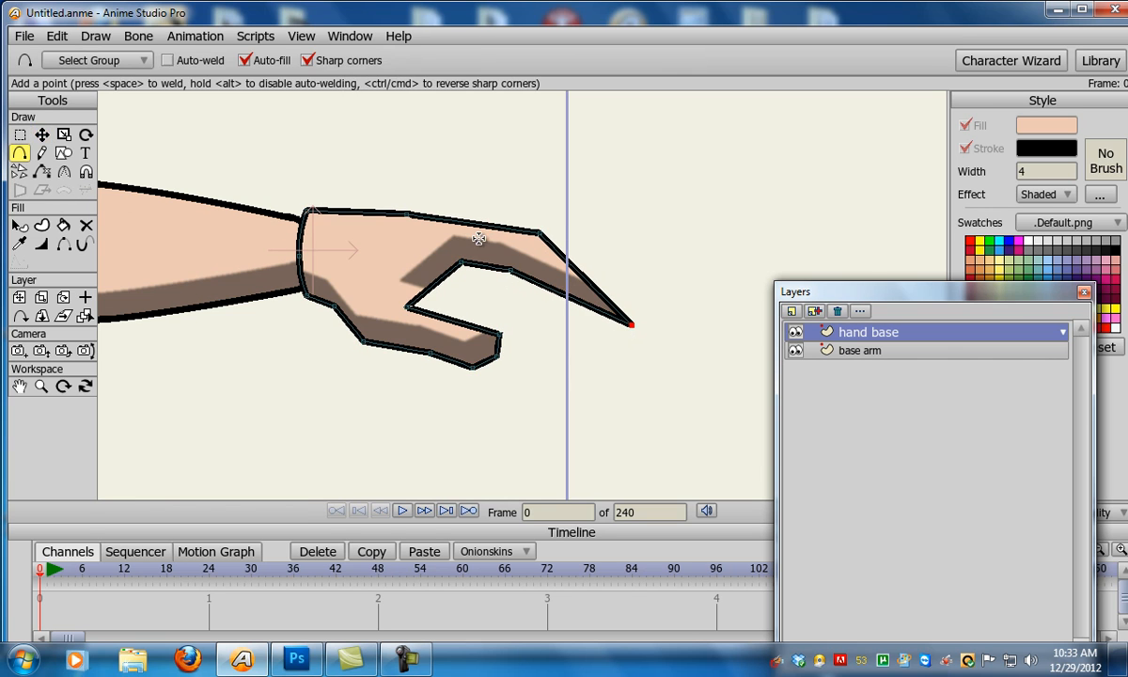
pyautogui.moveTo(581, 280)
pyautogui.mouseDown()
pyautogui.moveTo(652, 315)
pyautogui.moveTo(576, 247)
pyautogui.mouseUp()
pyautogui.moveTo(638, 315); pyautogui.dragTo(644, 321)
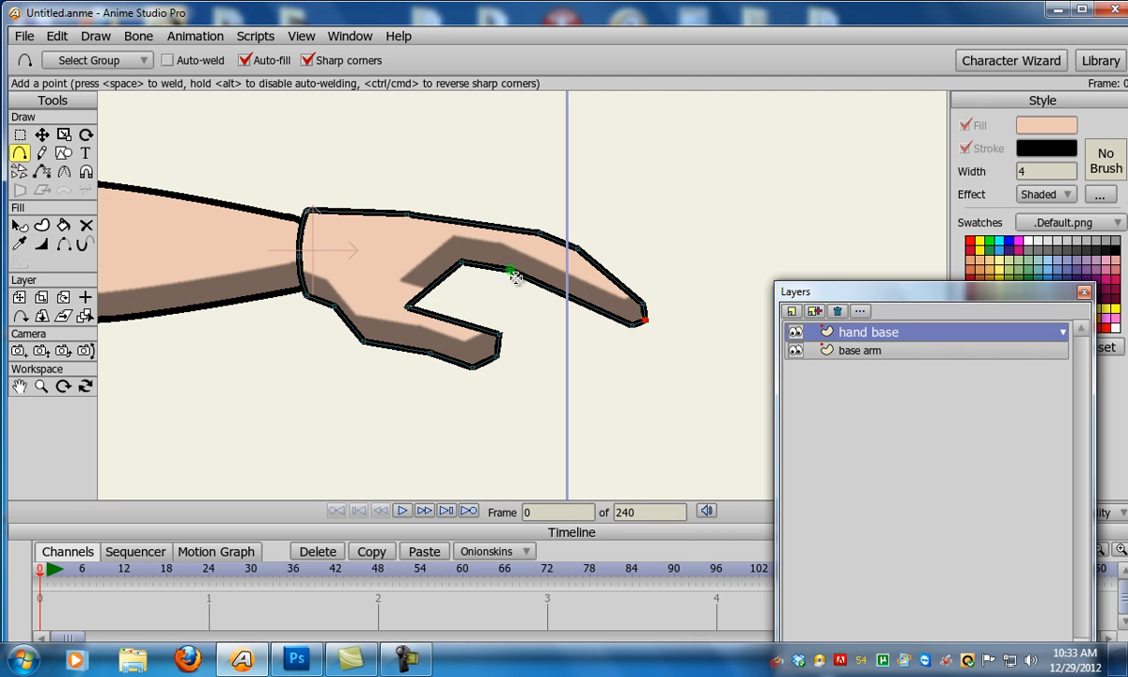
# Reposition the points in the gap between thumb and finger and adjust their curvature
pyautogui.press('t')
pyautogui.moveTo(515, 274); pyautogui.dragTo(543, 273)
pyautogui.moveTo(473, 270); pyautogui.dragTo(456, 263)
pyautogui.moveTo(413, 310)
pyautogui.mouseDown()
pyautogui.moveTo(416, 296)
pyautogui.moveTo(438, 303)
pyautogui.moveTo(414, 301)
pyautogui.mouseUp()
pyautogui.press('c')
pyautogui.moveTo(455, 263)
pyautogui.mouseDown()
pyautogui.moveTo(609, 260)
pyautogui.moveTo(522, 268)
pyautogui.mouseUp()
pyautogui.press('t')
pyautogui.moveTo(454, 266); pyautogui.dragTo(449, 277)
# Draw an oval beneath the pointing finger as a second finger and pull its points into a slimmer shape
pyautogui.click(62, 154)
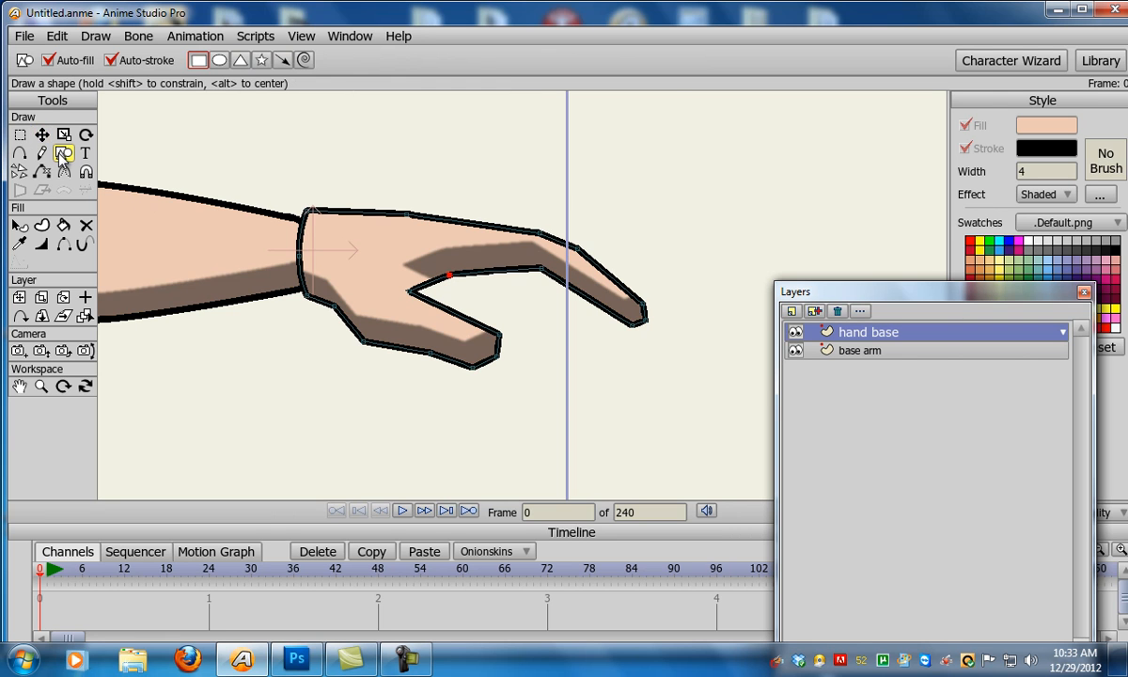
pyautogui.click(218, 61)
pyautogui.moveTo(548, 301)
pyautogui.mouseDown()
pyautogui.moveTo(613, 351)
pyautogui.moveTo(532, 280)
pyautogui.mouseUp()
pyautogui.press('t')
pyautogui.click(549, 318)
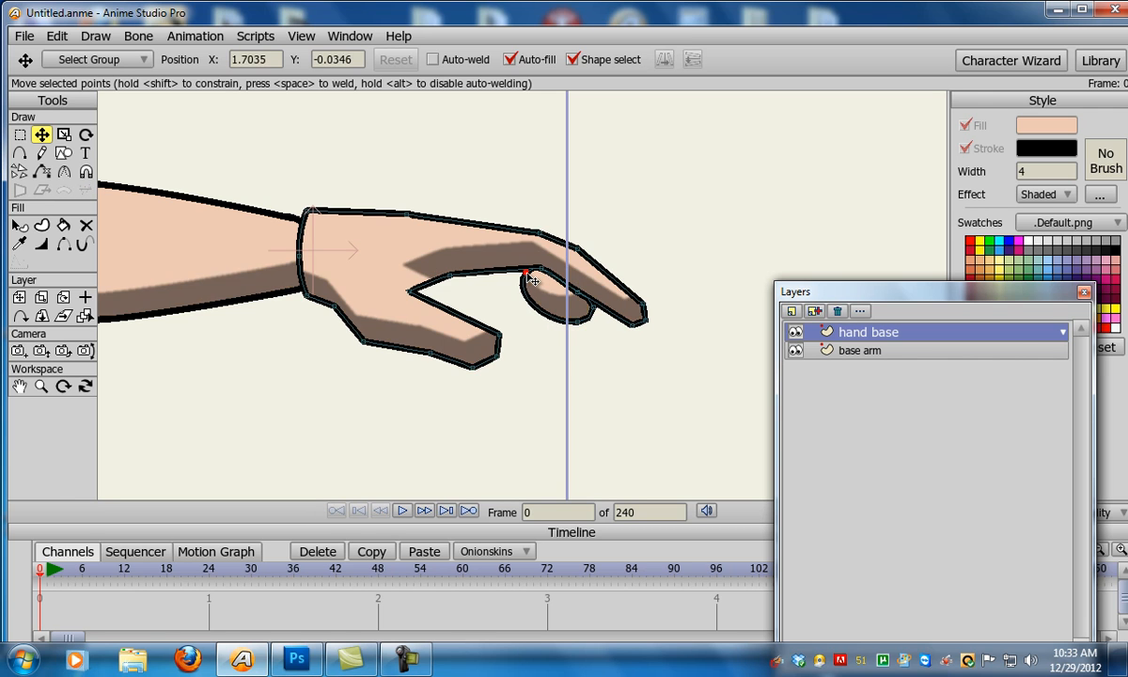
pyautogui.moveTo(583, 329)
pyautogui.mouseDown()
pyautogui.moveTo(567, 308)
pyautogui.moveTo(594, 320)
pyautogui.moveTo(529, 280)
pyautogui.moveTo(451, 260)
pyautogui.moveTo(575, 310)
pyautogui.mouseUp()
# Refine the second finger's point curvature, positions and line width so it tucks under the pointing finger
pyautogui.press('w')
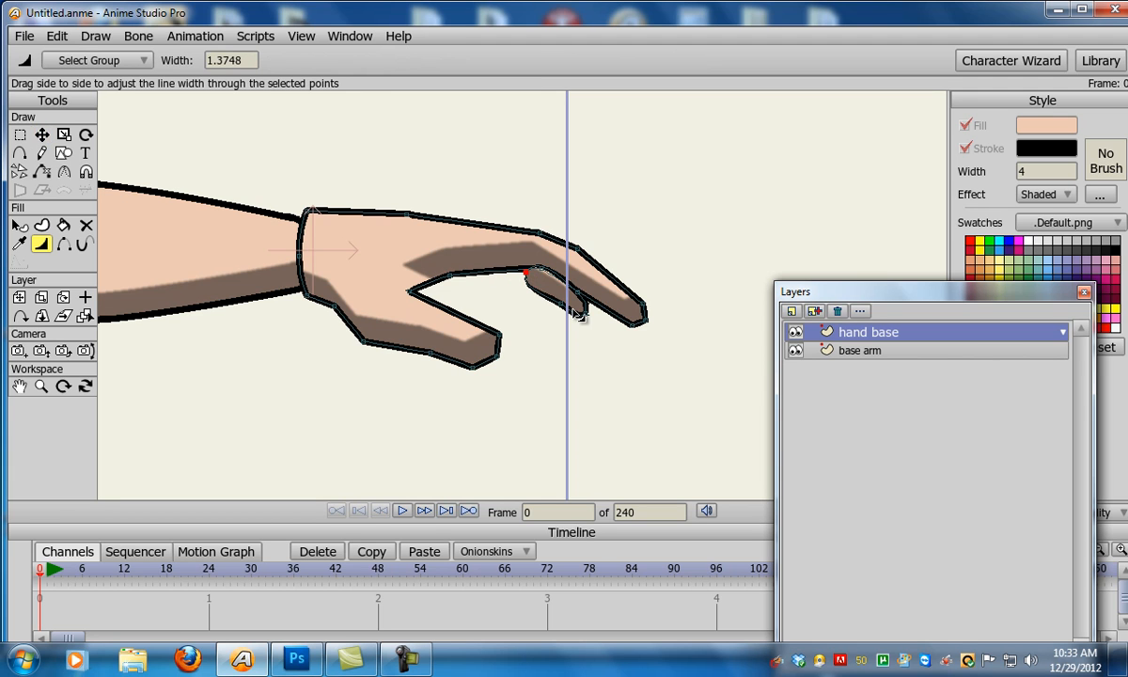
pyautogui.press('c')
pyautogui.moveTo(522, 271)
pyautogui.mouseDown()
pyautogui.moveTo(366, 270)
pyautogui.moveTo(388, 265)
pyautogui.mouseUp()
pyautogui.press('t')
pyautogui.moveTo(533, 281); pyautogui.dragTo(535, 270)
pyautogui.moveTo(584, 315)
pyautogui.mouseDown()
pyautogui.moveTo(583, 298)
pyautogui.moveTo(559, 297)
pyautogui.moveTo(579, 307)
pyautogui.mouseUp()
pyautogui.press('w')
pyautogui.moveTo(609, 365); pyautogui.dragTo(609, 378)
# Align the hand's upper and lower wrist points with the arm outline and pull the middle wrist point into the forearm
pyautogui.scroll(-5, 608, 378)
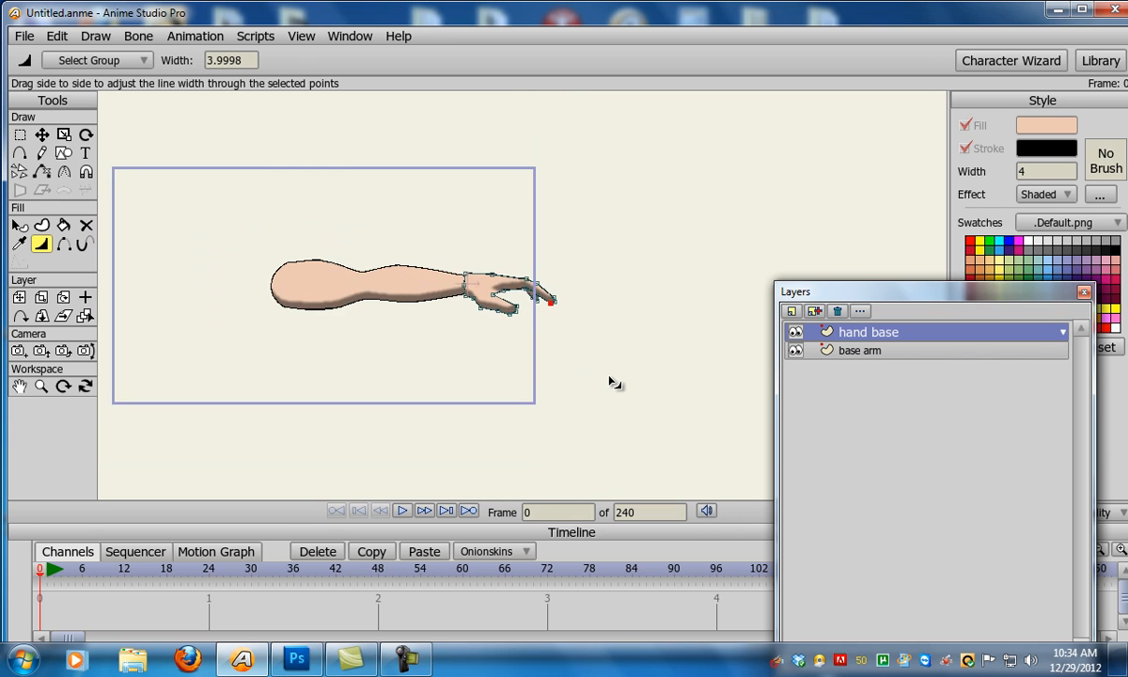
pyautogui.scroll(3, 609, 376)
pyautogui.scroll(3, 427, 262)
pyautogui.click(360, 237)
pyautogui.press('t')
pyautogui.moveTo(363, 238); pyautogui.dragTo(357, 244)
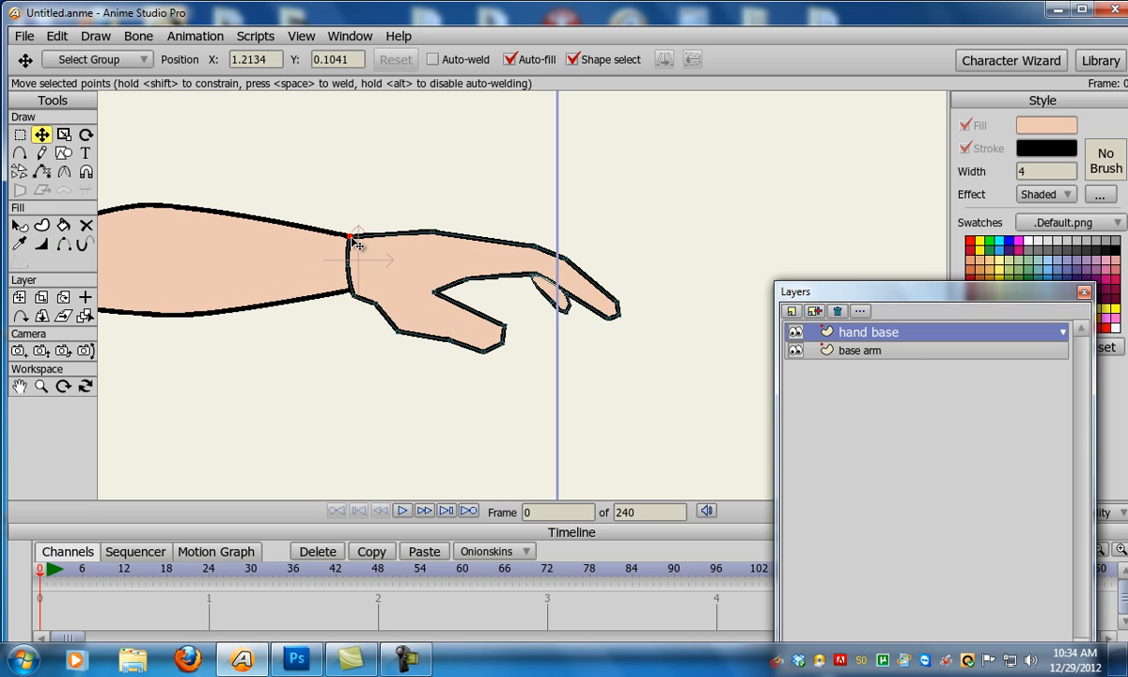
pyautogui.click(354, 295)
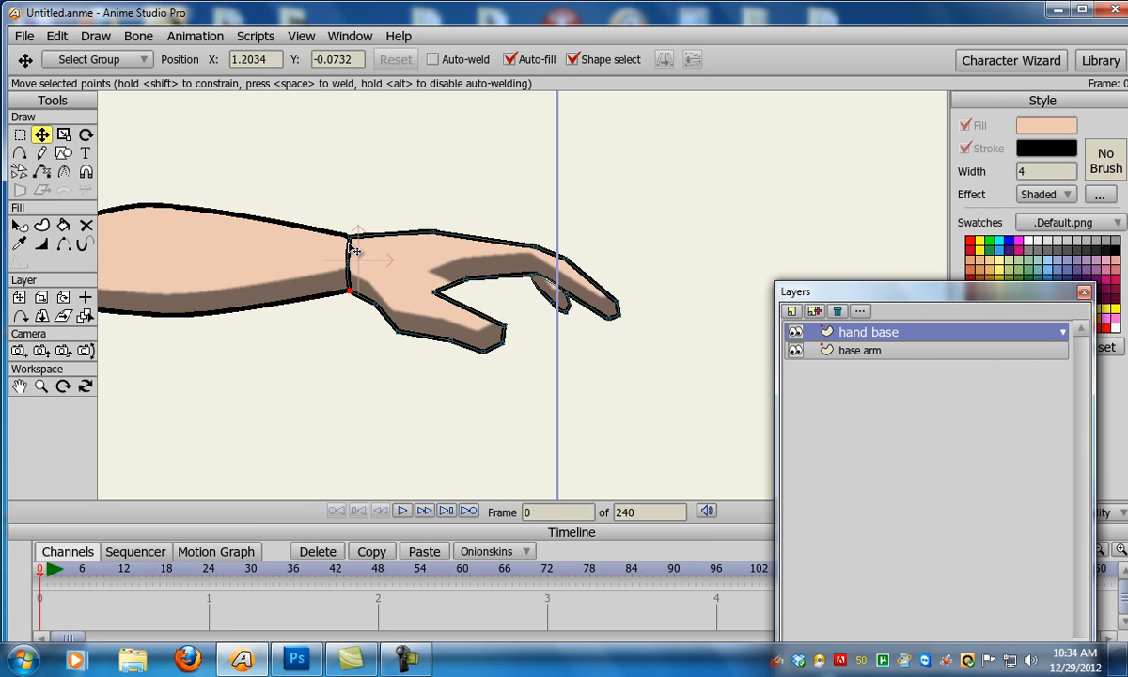
pyautogui.moveTo(349, 239); pyautogui.dragTo(346, 237)
pyautogui.moveTo(349, 279); pyautogui.dragTo(333, 258)
# Hide the outline edges of the hand where it overlaps the forearm
pyautogui.click(63, 245)
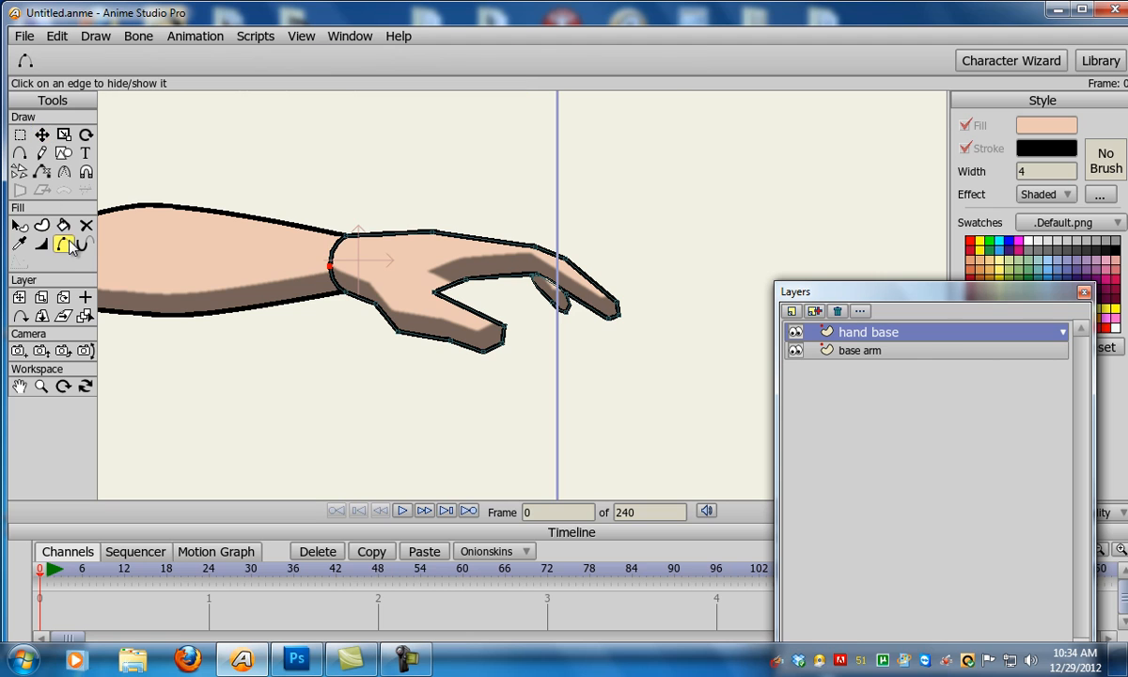
pyautogui.click(335, 274)
pyautogui.moveTo(393, 278); pyautogui.dragTo(541, 281)
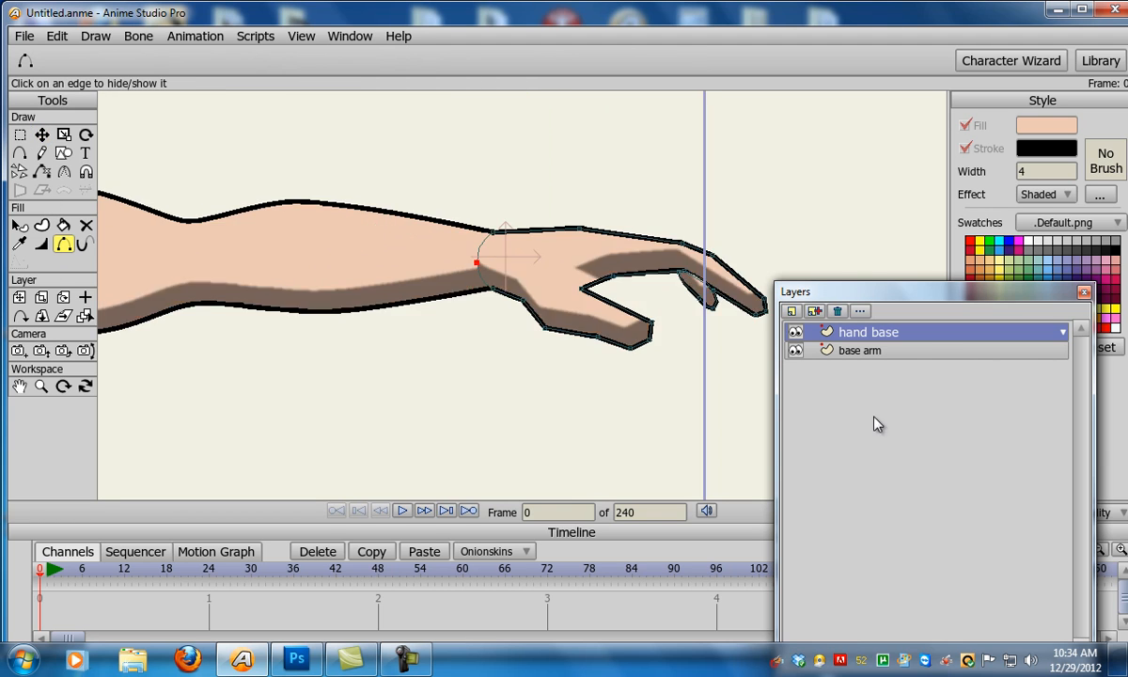
# On the base arm layer, choose the oval shape and set the fill colour to a medium grey
pyautogui.click(870, 348)
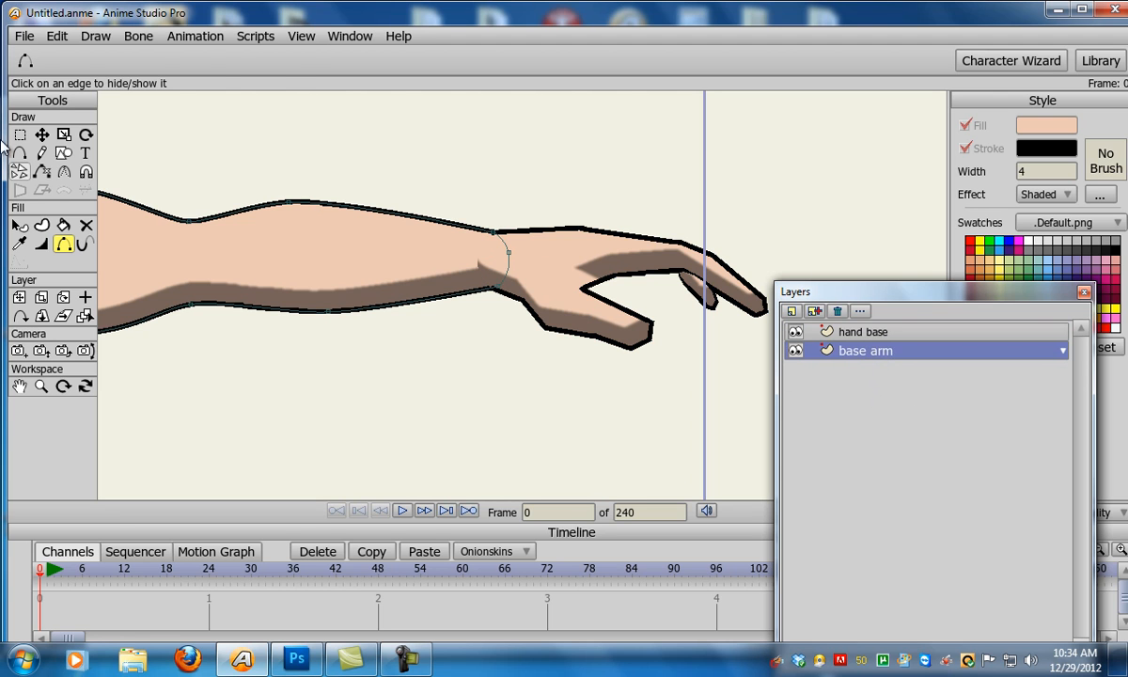
pyautogui.click(63, 152)
pyautogui.click(199, 61)
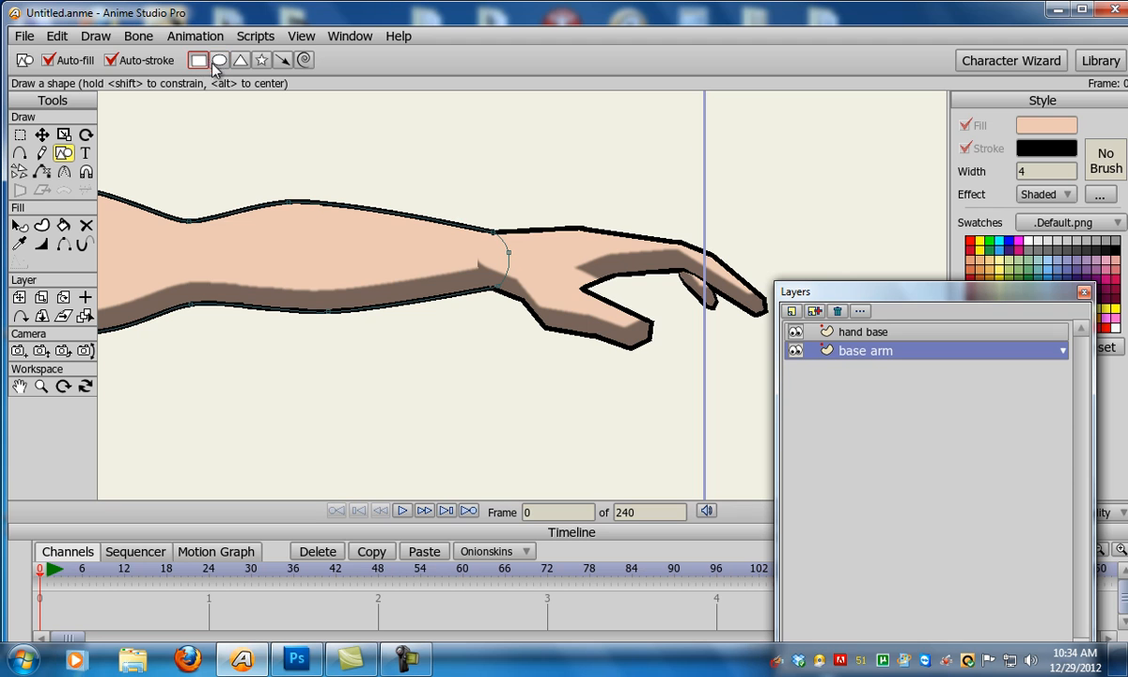
pyautogui.click(219, 60)
pyautogui.click(1045, 126)
pyautogui.moveTo(648, 406); pyautogui.dragTo(583, 414)
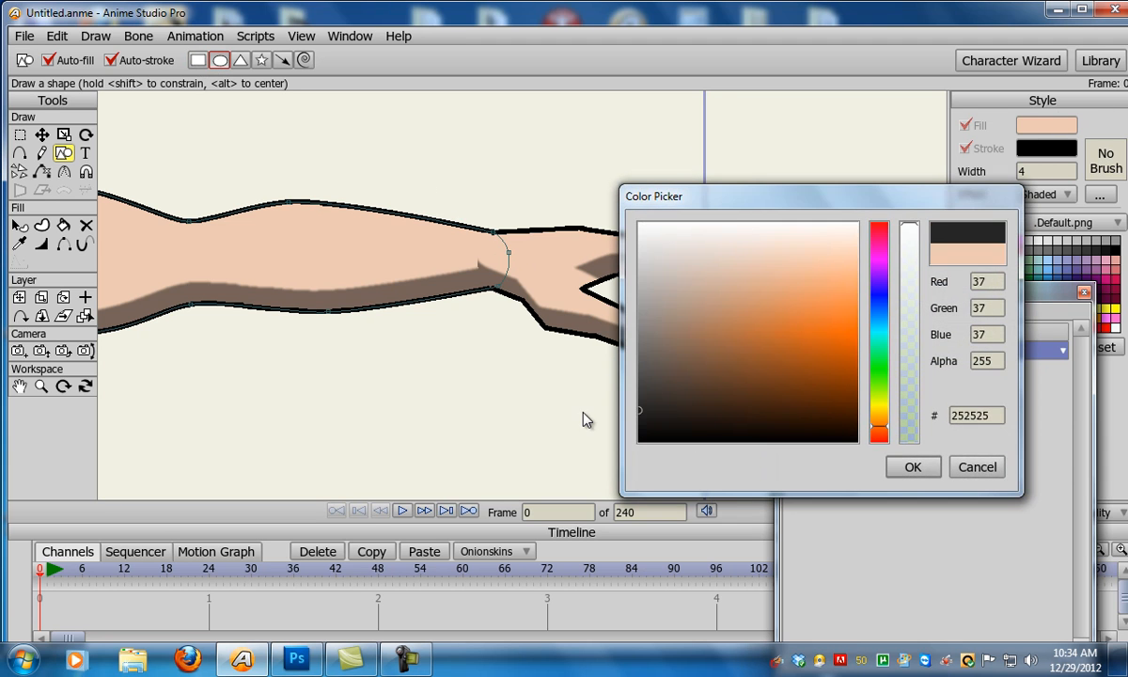
pyautogui.moveTo(643, 361); pyautogui.dragTo(593, 304)
pyautogui.click(910, 467)
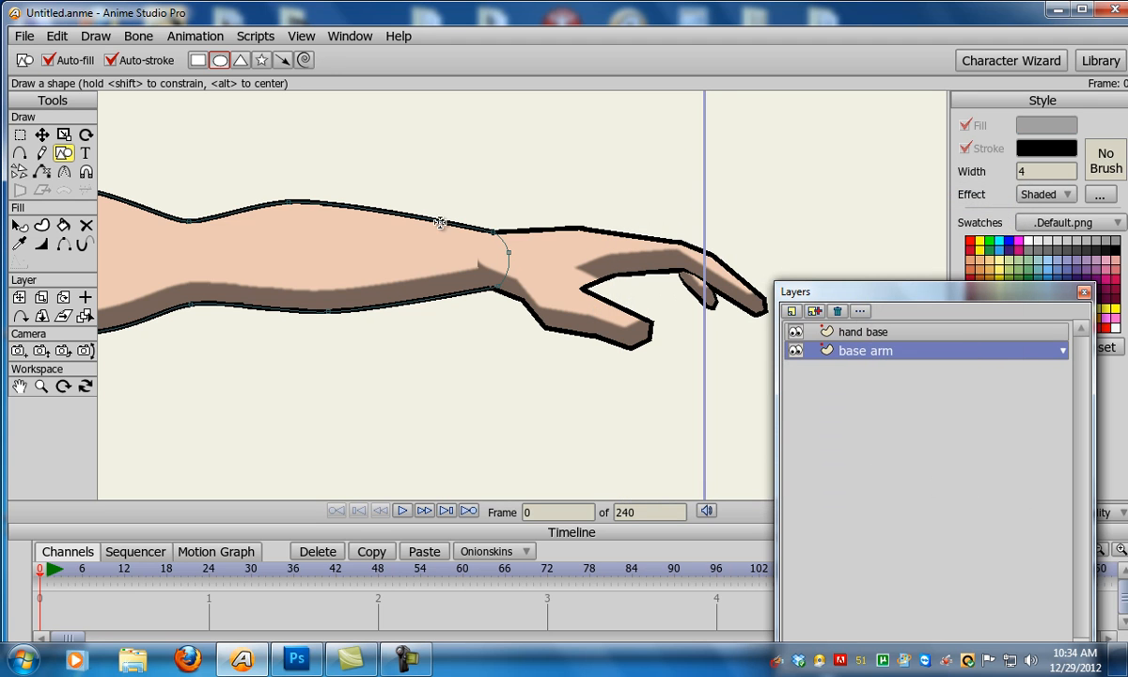
# Turn off auto-stroke and draw a narrow grey oval across the wrist on the hand base layer
pyautogui.click(111, 61)
pyautogui.moveTo(471, 227); pyautogui.dragTo(498, 293)
pyautogui.click(822, 330)
pyautogui.moveTo(472, 227); pyautogui.dragTo(491, 294)
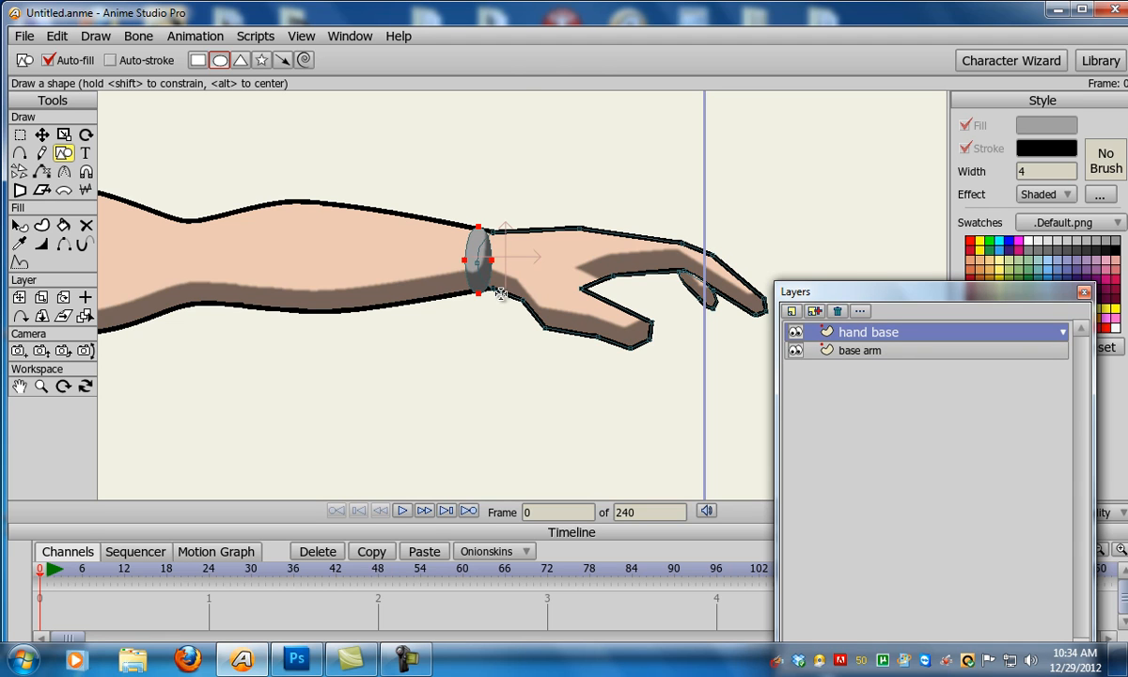
# Place the hand base layer below base arm and hide the outline edges at the arm's wrist end
pyautogui.press('t')
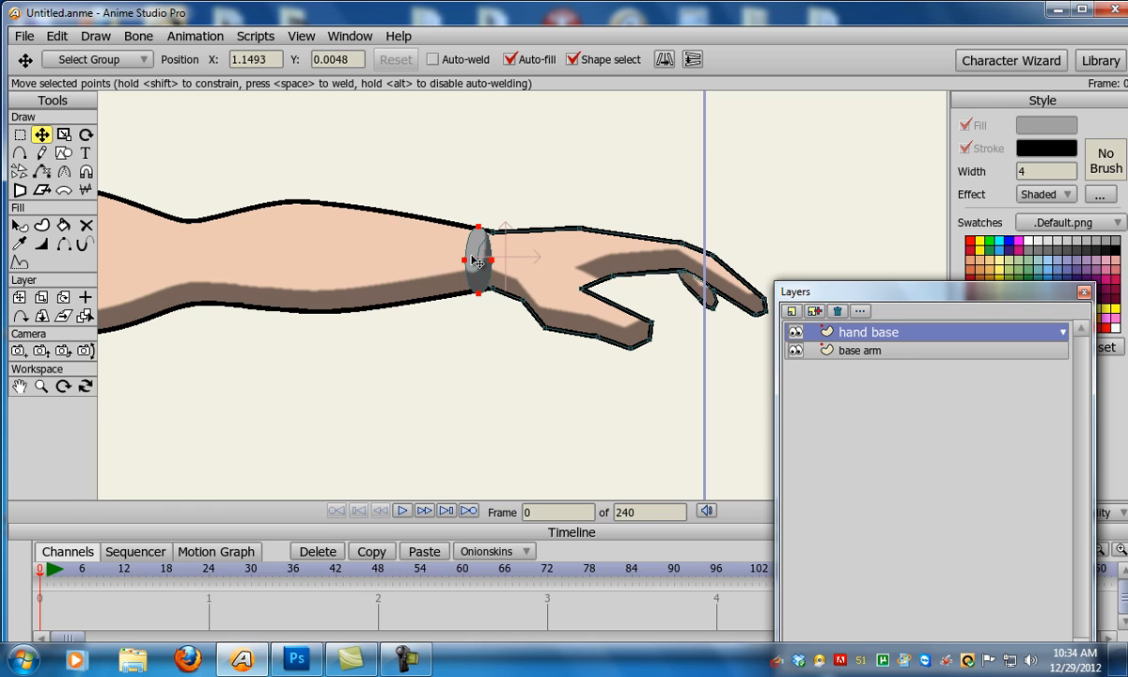
pyautogui.moveTo(878, 344); pyautogui.dragTo(882, 367)
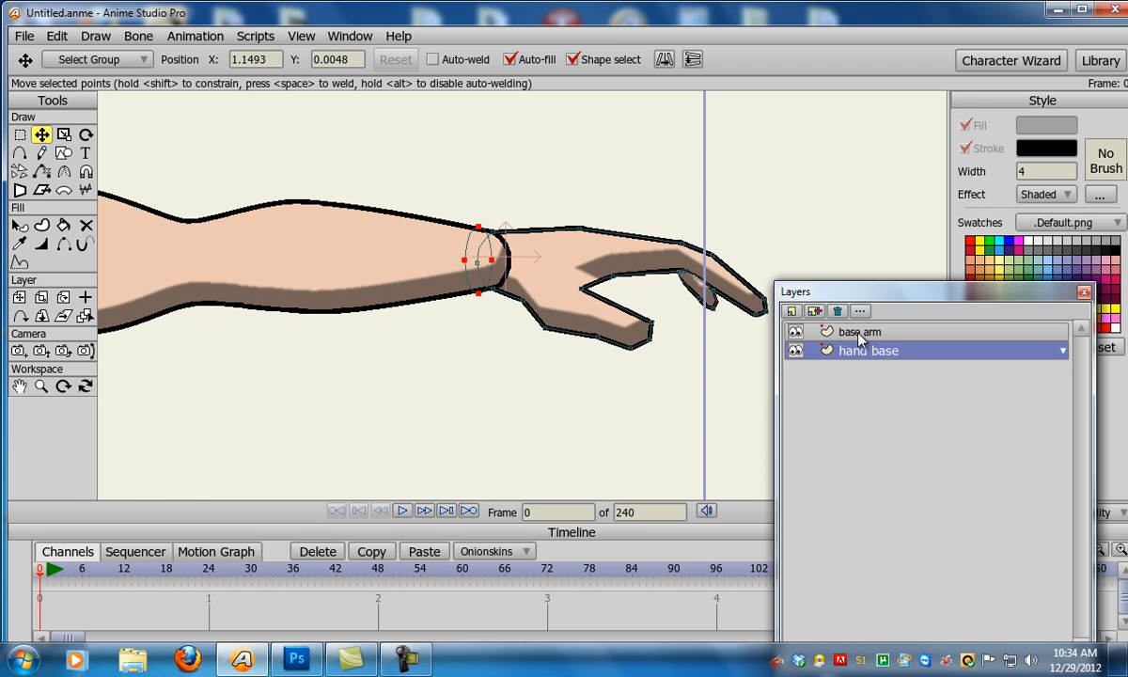
pyautogui.click(857, 334)
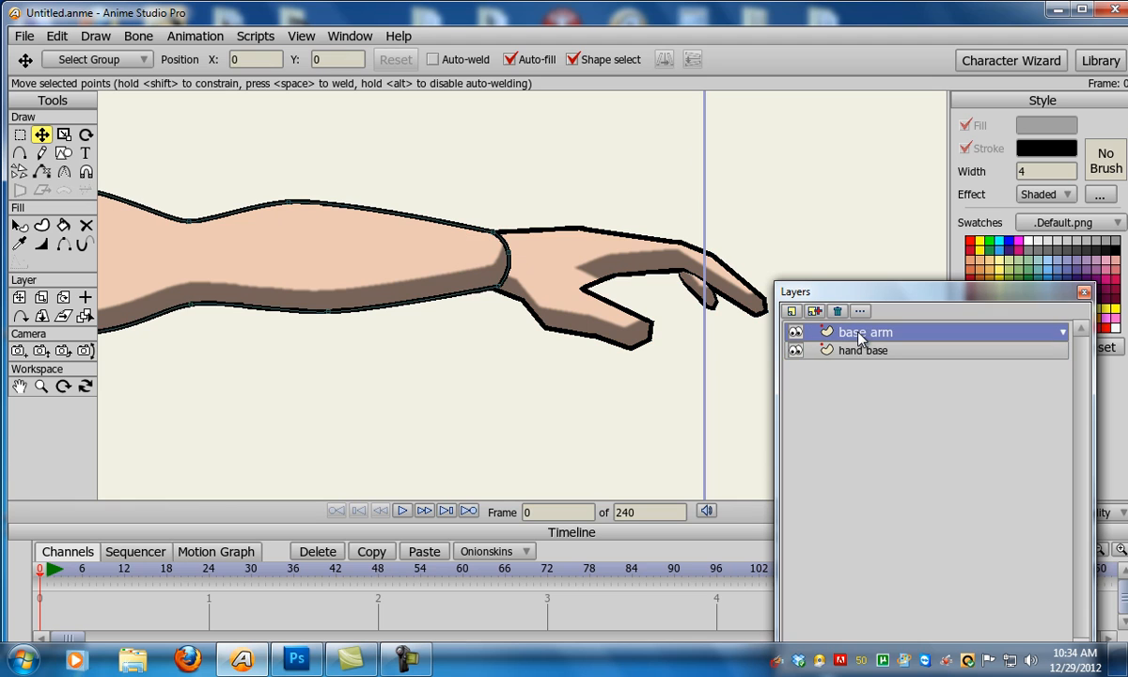
pyautogui.click(65, 246)
pyautogui.click(489, 290)
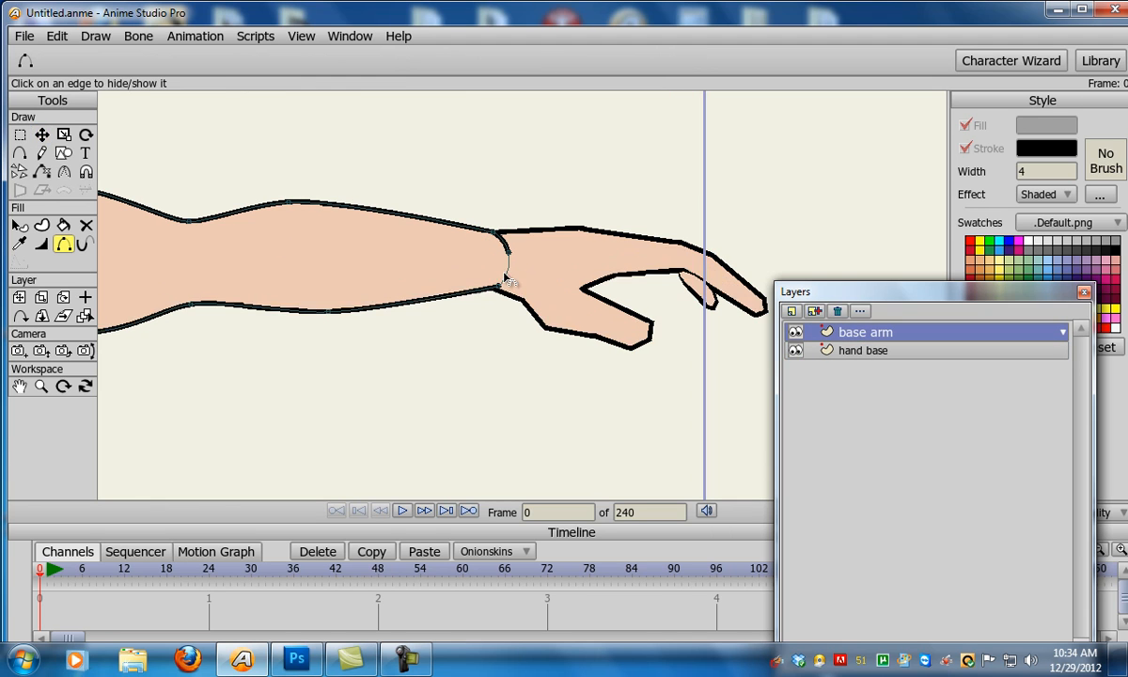
# Transfer the grey oval from the hand base layer to the base arm layer
pyautogui.click(861, 350)
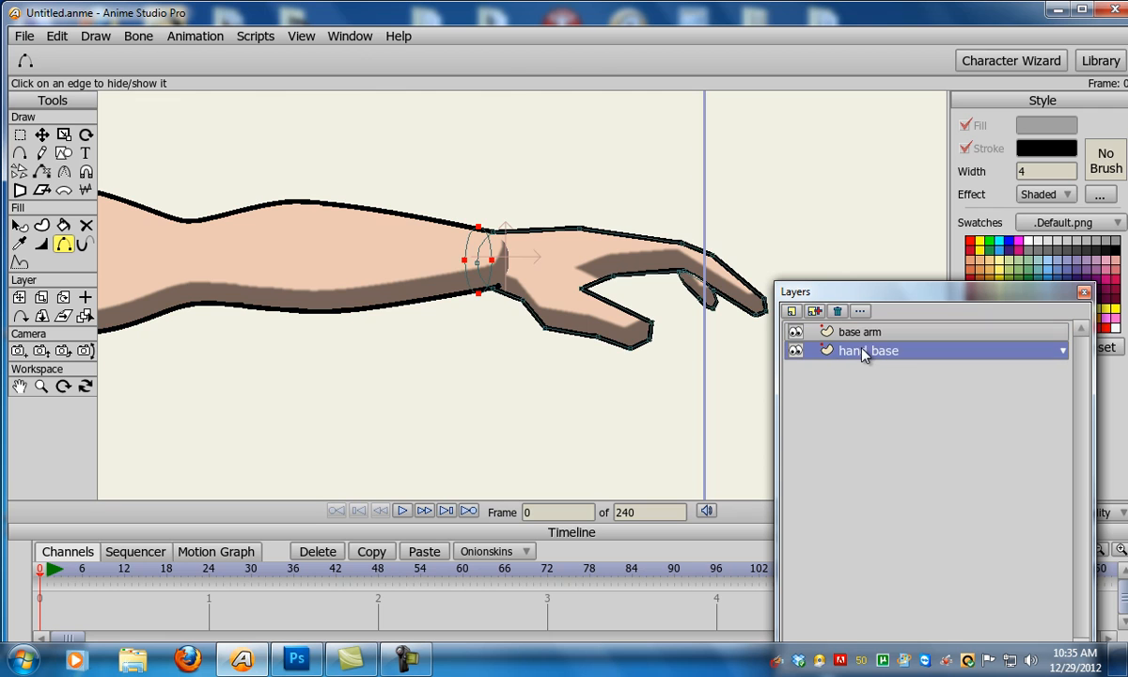
pyautogui.click(41, 135)
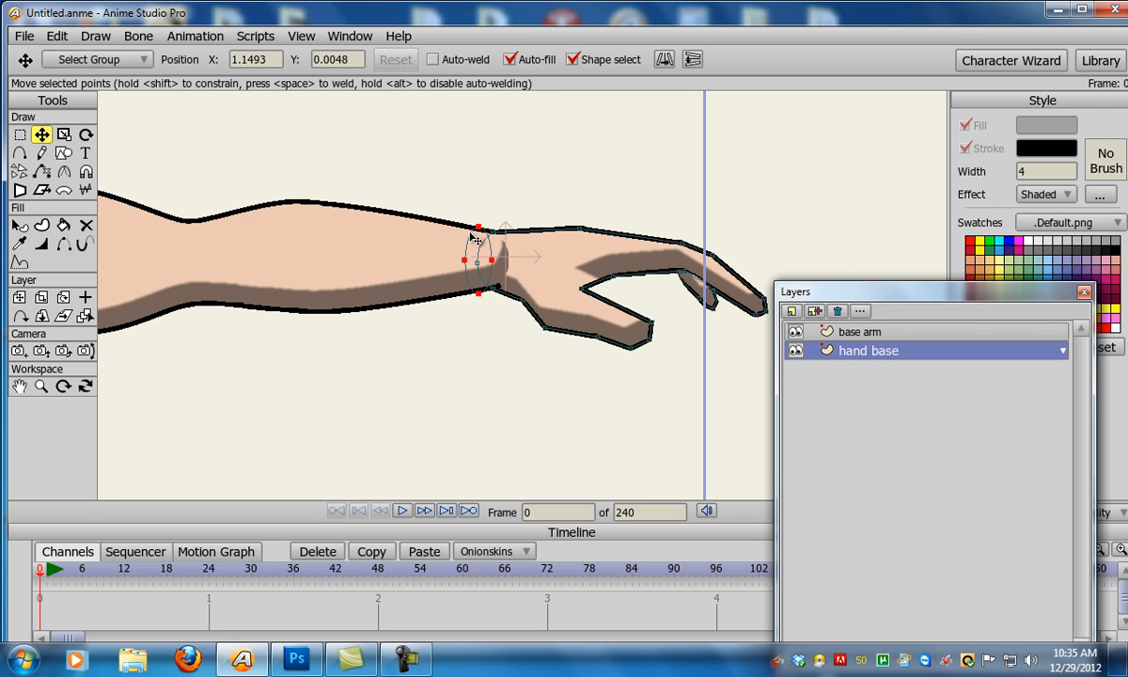
pyautogui.click(814, 331)
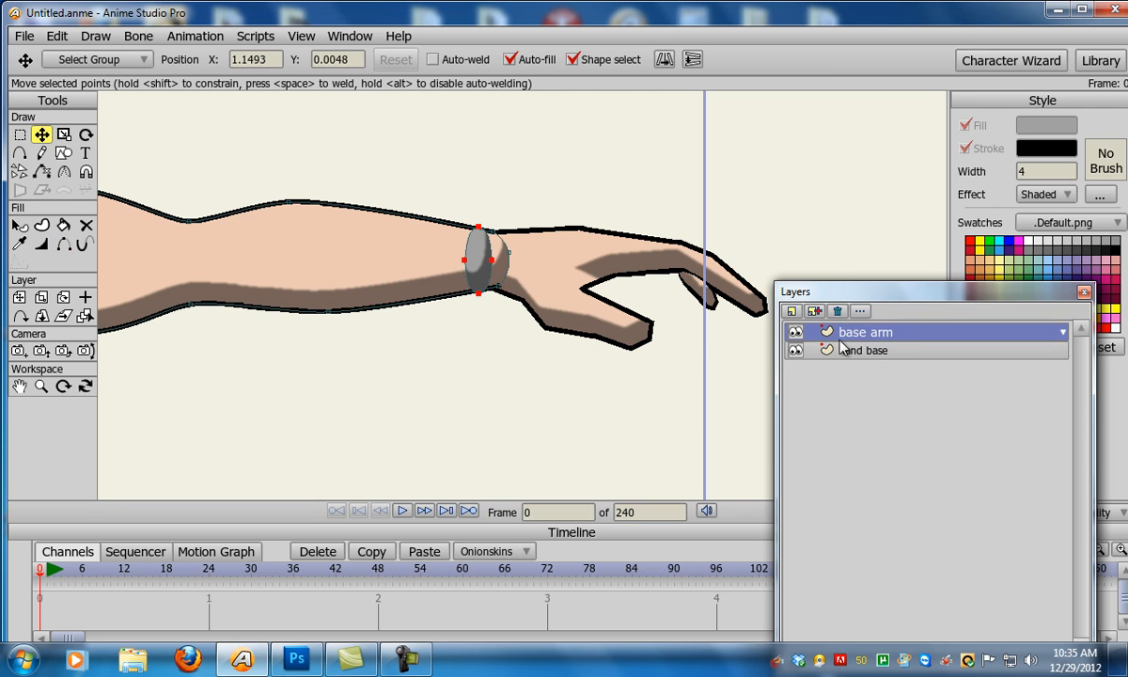
# Fit the grey oval over the wrist joint, moving its points to flatten the arm side and bulge the hand side
pyautogui.moveTo(475, 250)
pyautogui.mouseDown()
pyautogui.moveTo(491, 249)
pyautogui.moveTo(485, 265)
pyautogui.moveTo(502, 232)
pyautogui.moveTo(495, 224)
pyautogui.moveTo(473, 254)
pyautogui.moveTo(495, 239)
pyautogui.mouseUp()
pyautogui.scroll(-2, 495, 242)
pyautogui.scroll(6, 492, 251)
pyautogui.moveTo(424, 232); pyautogui.dragTo(498, 234)
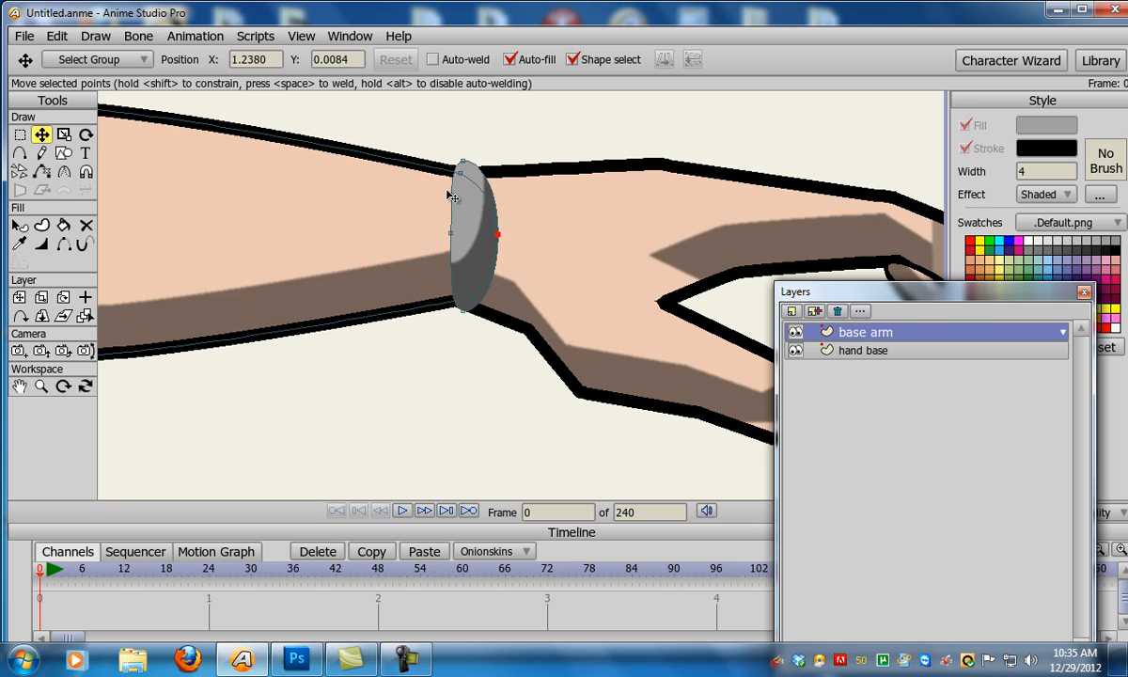
pyautogui.moveTo(463, 166); pyautogui.dragTo(455, 166)
pyautogui.moveTo(465, 315); pyautogui.dragTo(457, 310)
pyautogui.moveTo(448, 238); pyautogui.dragTo(453, 241)
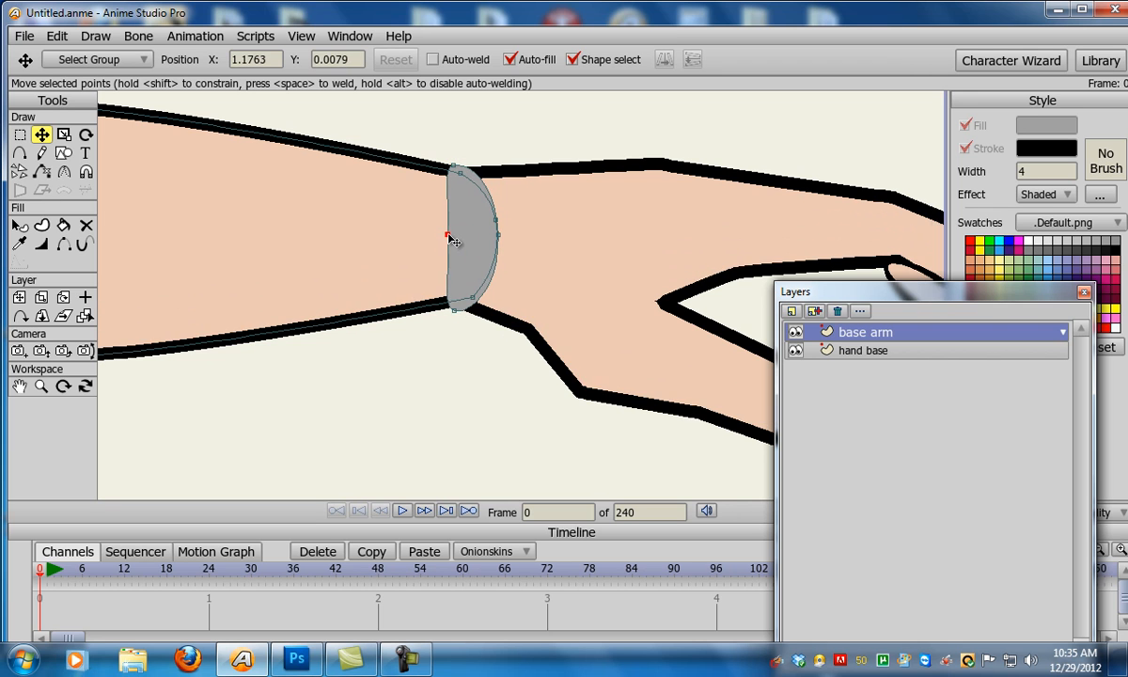
# Draw a small flat grey oval without an outline and fit it over the upper edge of the wristband
pyautogui.click(63, 153)
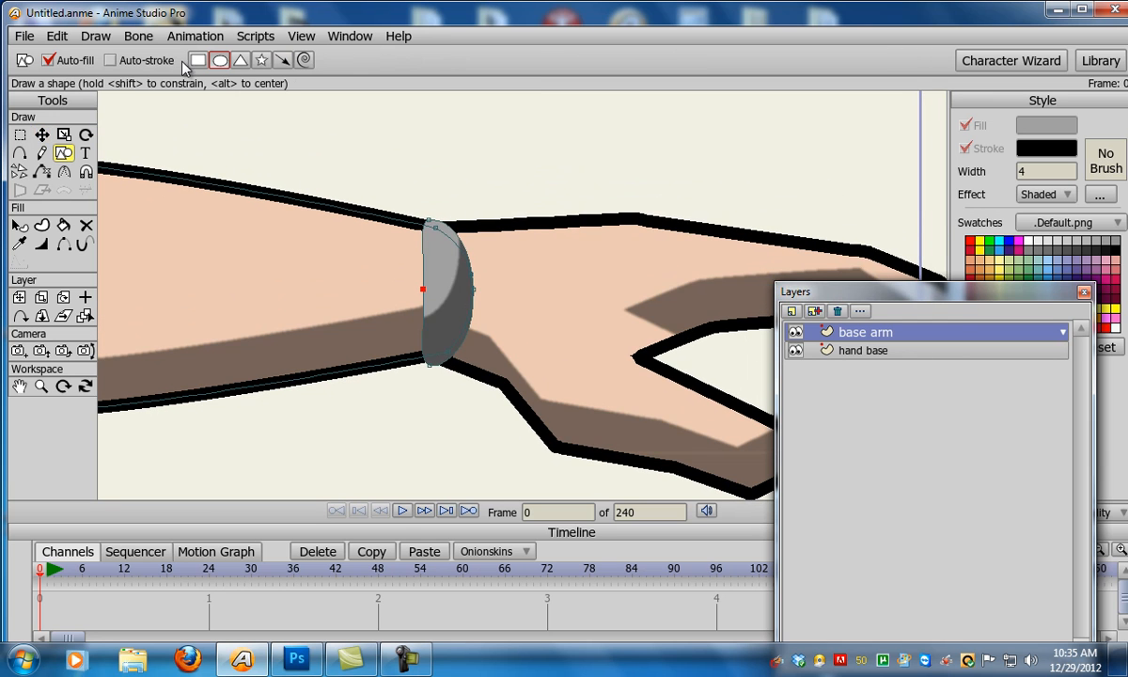
pyautogui.click(1067, 153)
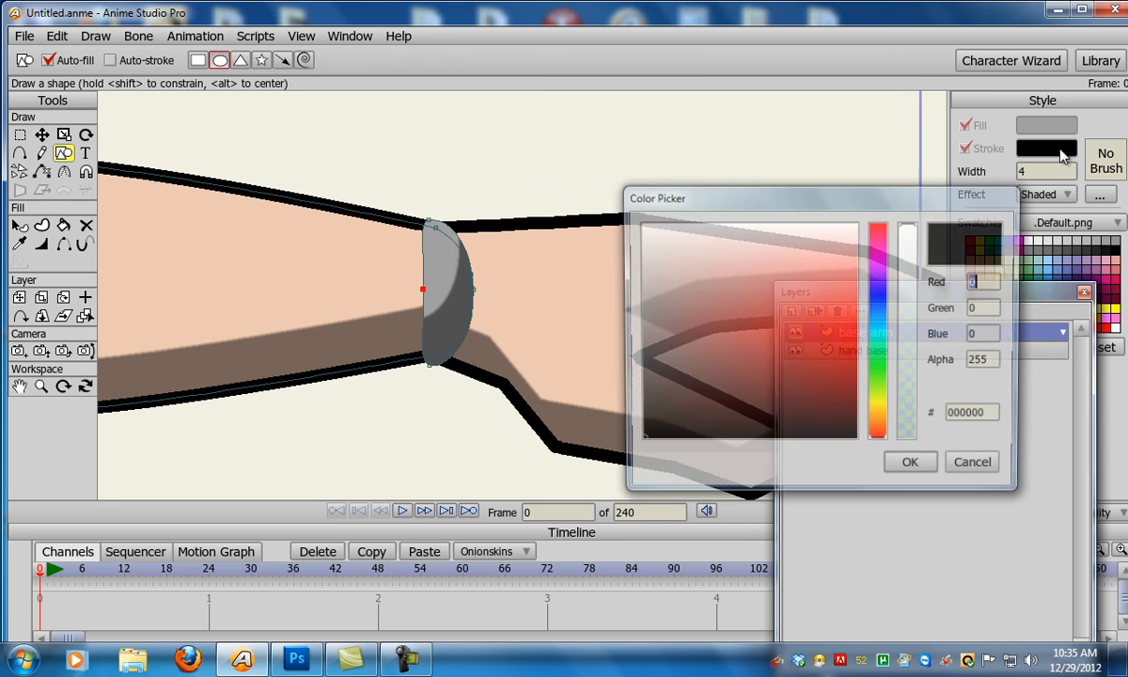
pyautogui.click(978, 470)
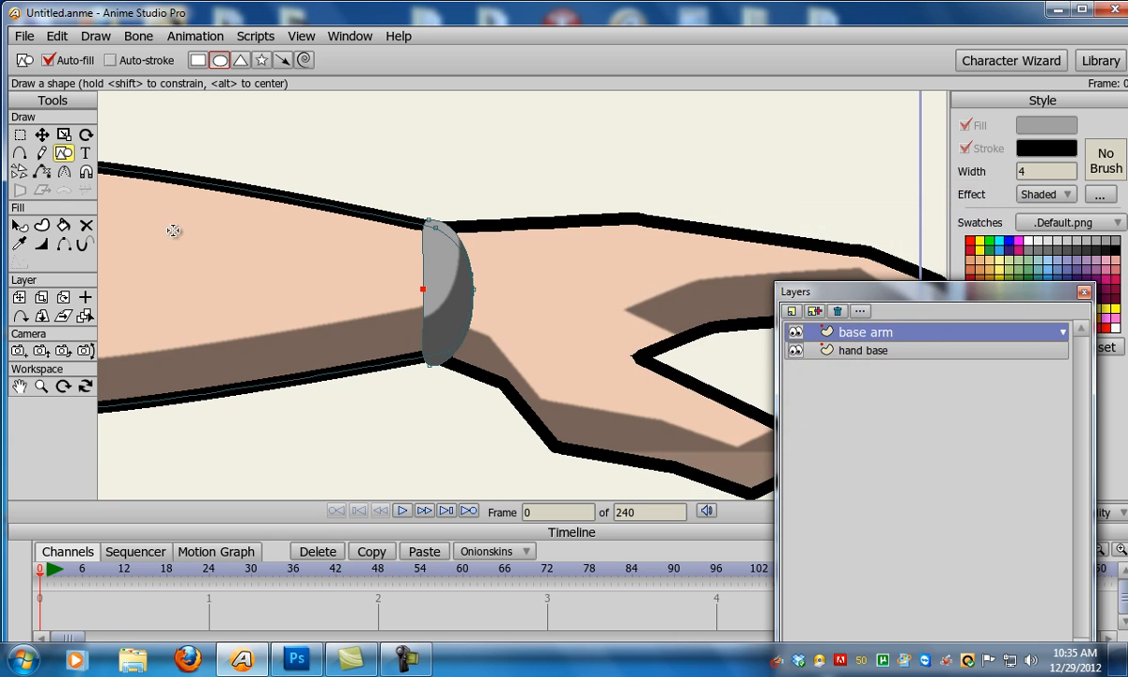
pyautogui.moveTo(409, 201)
pyautogui.mouseDown()
pyautogui.moveTo(499, 254)
pyautogui.moveTo(474, 255)
pyautogui.mouseUp()
pyautogui.press('t')
pyautogui.moveTo(434, 200)
pyautogui.mouseDown()
pyautogui.moveTo(449, 218)
pyautogui.moveTo(471, 206)
pyautogui.moveTo(449, 220)
pyautogui.mouseUp()
pyautogui.press('s')
pyautogui.press('t')
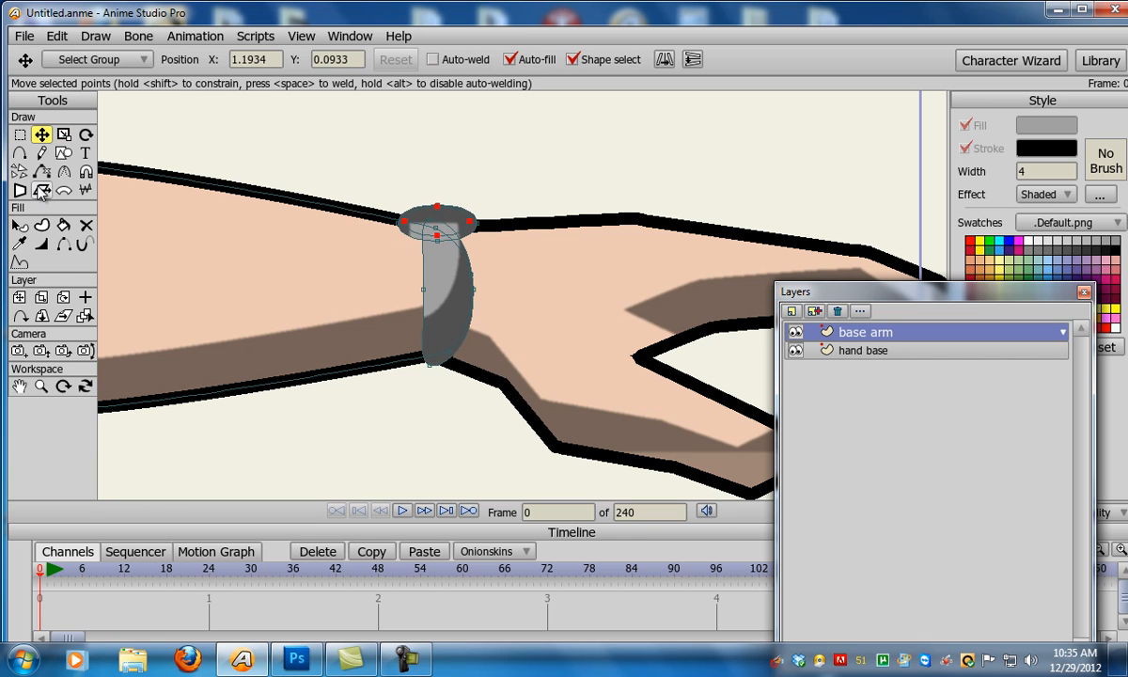
# Set the small wristband oval's fill colour to dark grey 313131
pyautogui.click(23, 227)
pyautogui.click(449, 222)
pyautogui.click(1046, 125)
pyautogui.moveTo(638, 324); pyautogui.dragTo(643, 398)
pyautogui.click(911, 464)
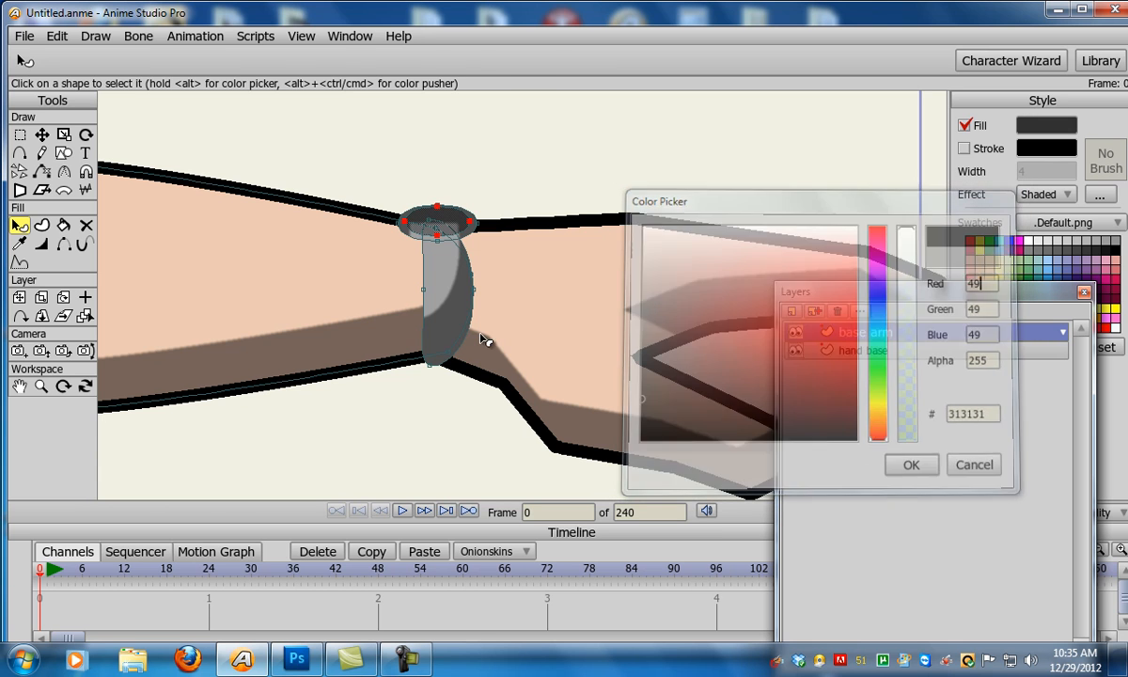
pyautogui.click(42, 134)
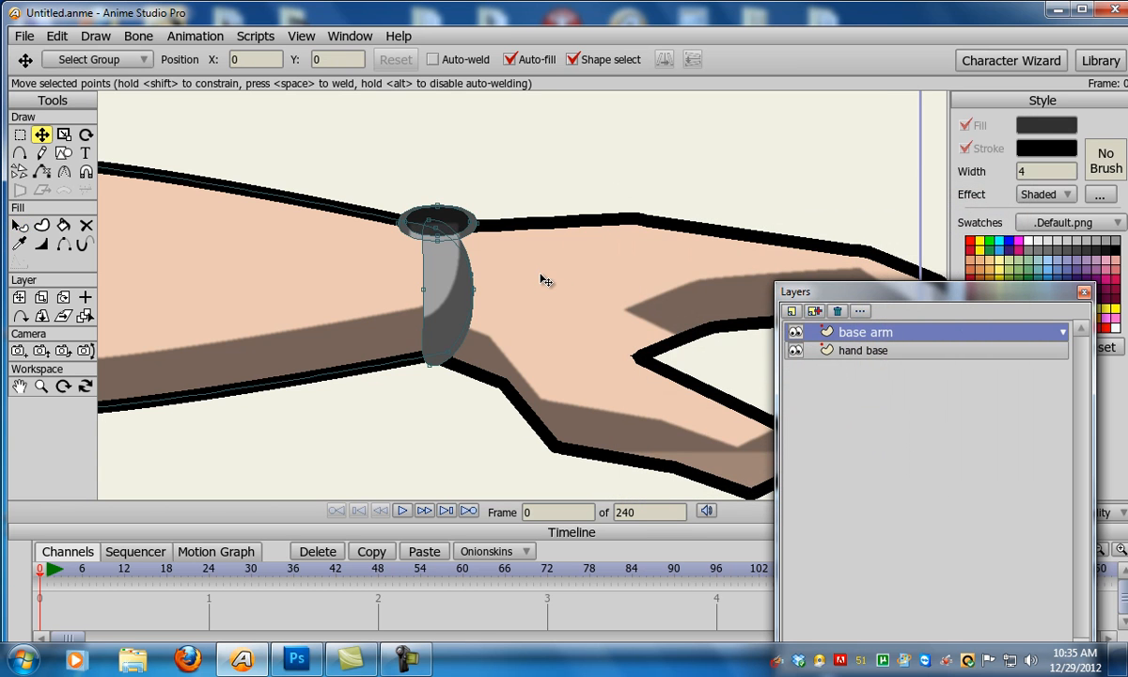
# Examine the whole arm and the wrist joint, checking which parts belong to the base arm and hand base layers
pyautogui.scroll(-6, 537, 287)
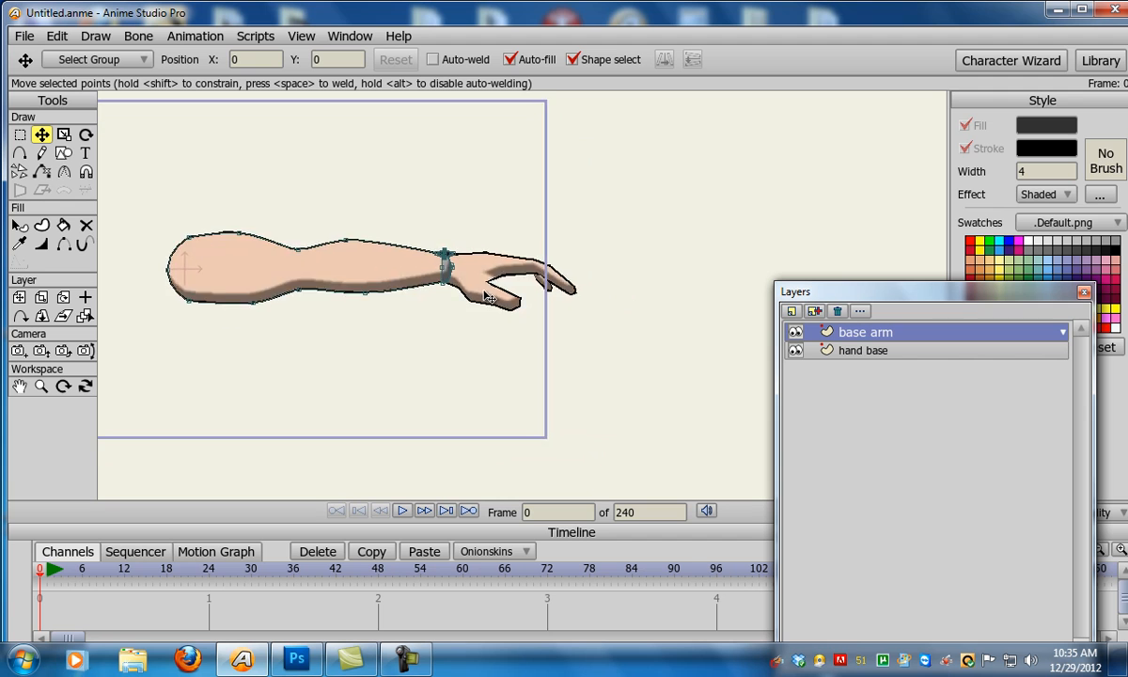
pyautogui.scroll(3, 498, 287)
pyautogui.scroll(-2, 493, 290)
pyautogui.moveTo(510, 320); pyautogui.dragTo(588, 340)
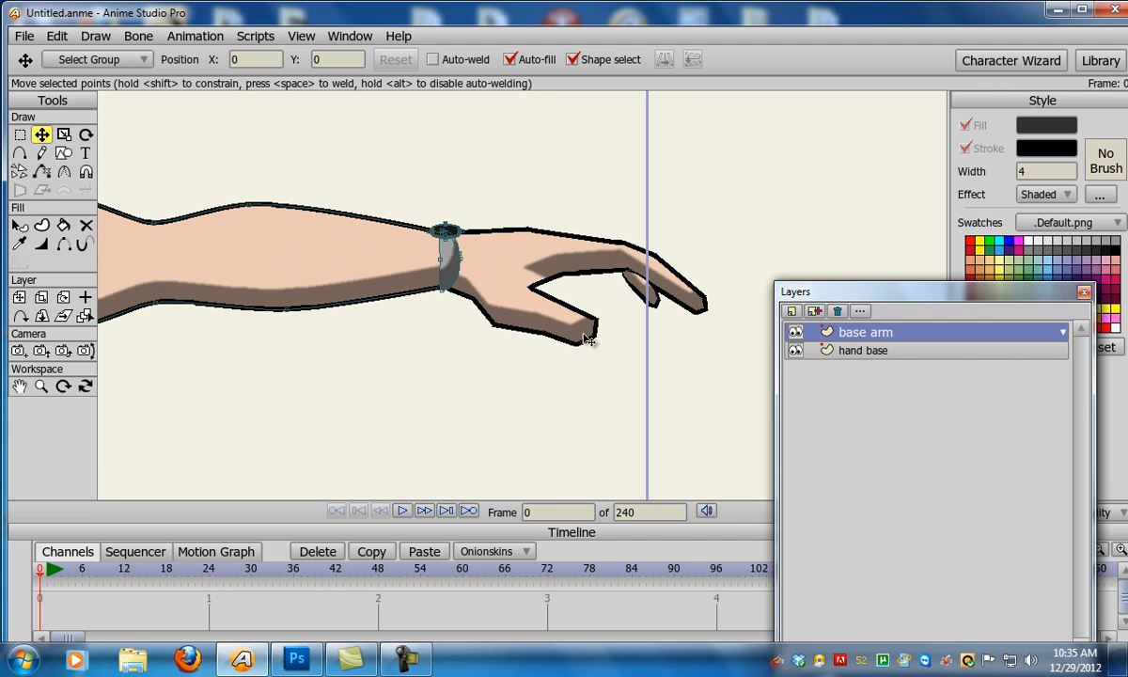
pyautogui.click(796, 333)
pyautogui.click(795, 333)
pyautogui.click(795, 350)
pyautogui.click(796, 349)
pyautogui.click(875, 354)
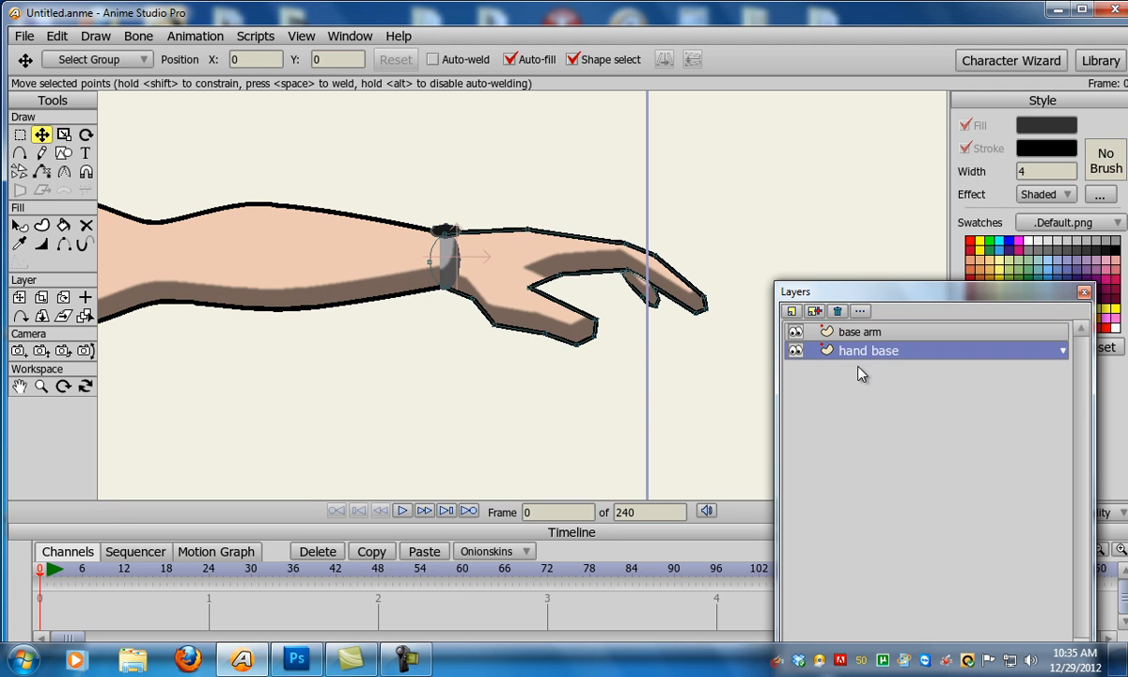
pyautogui.scroll(-3, 599, 390)
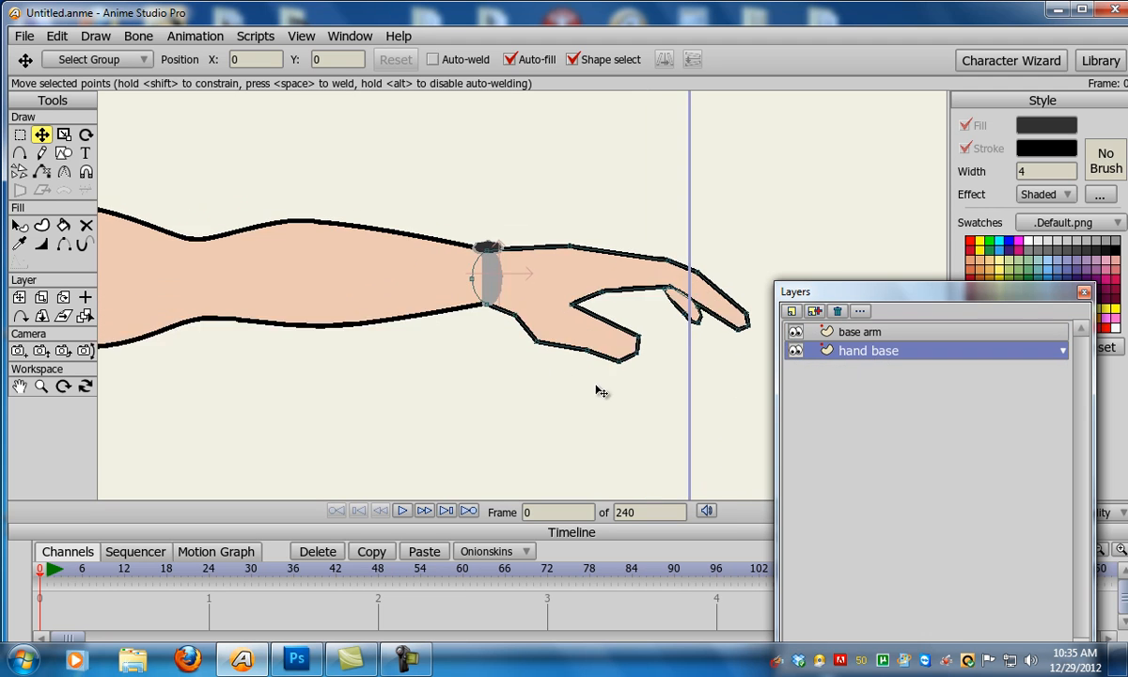
pyautogui.click(881, 334)
pyautogui.click(857, 352)
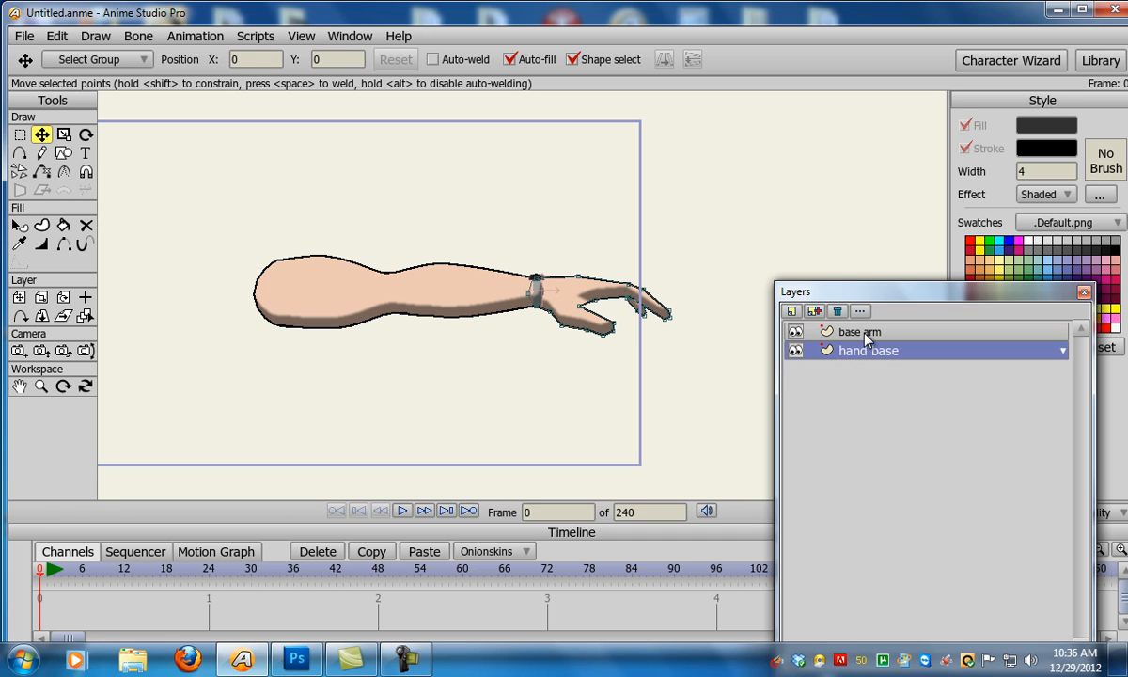
# Add a bone layer named Arm bone and place the base arm and hand base layers inside it
pyautogui.click(851, 332)
pyautogui.click(792, 310)
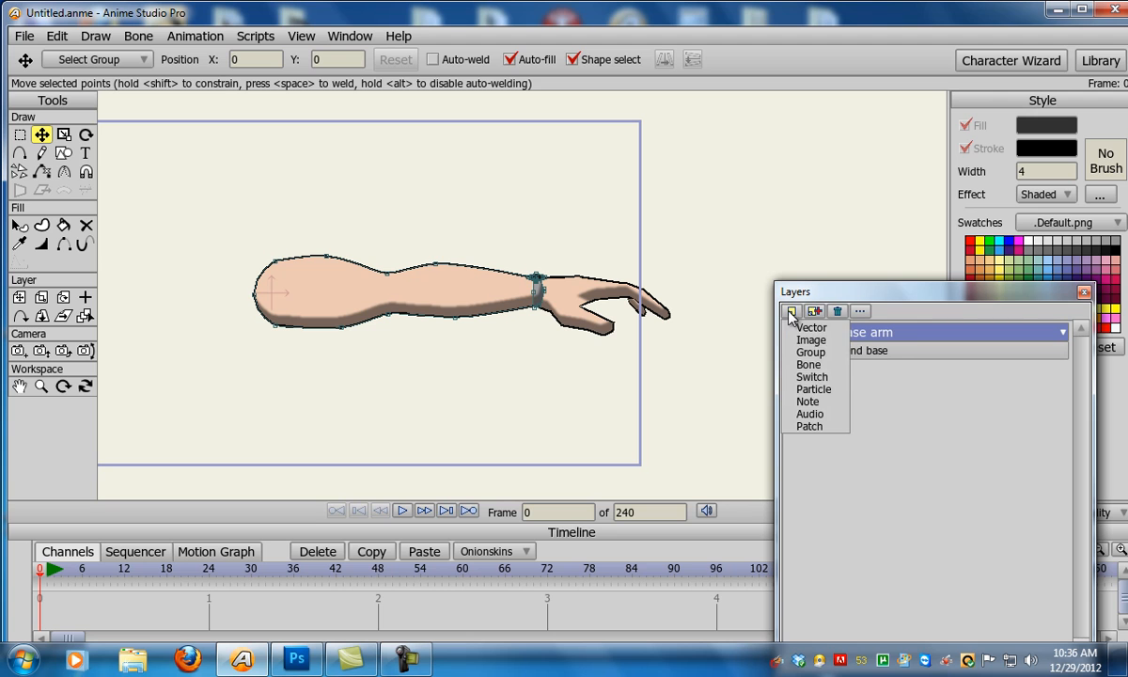
pyautogui.click(809, 364)
pyautogui.write('Arm bone')
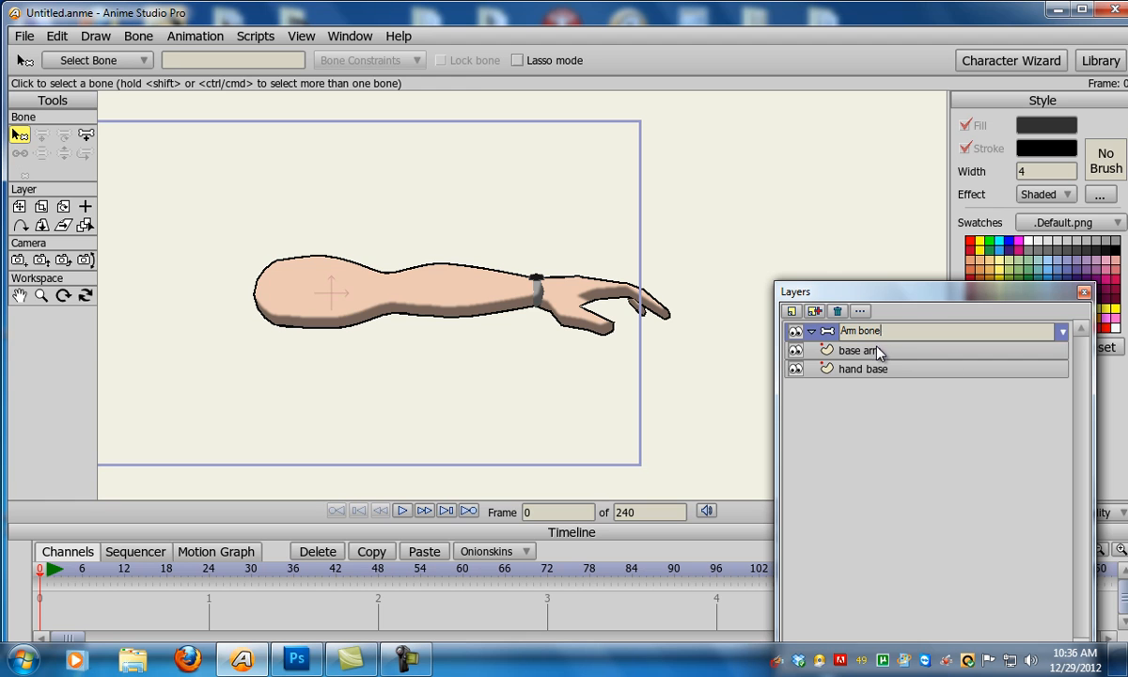
pyautogui.click(877, 351)
pyautogui.moveTo(869, 350); pyautogui.dragTo(871, 341)
pyautogui.click(871, 336)
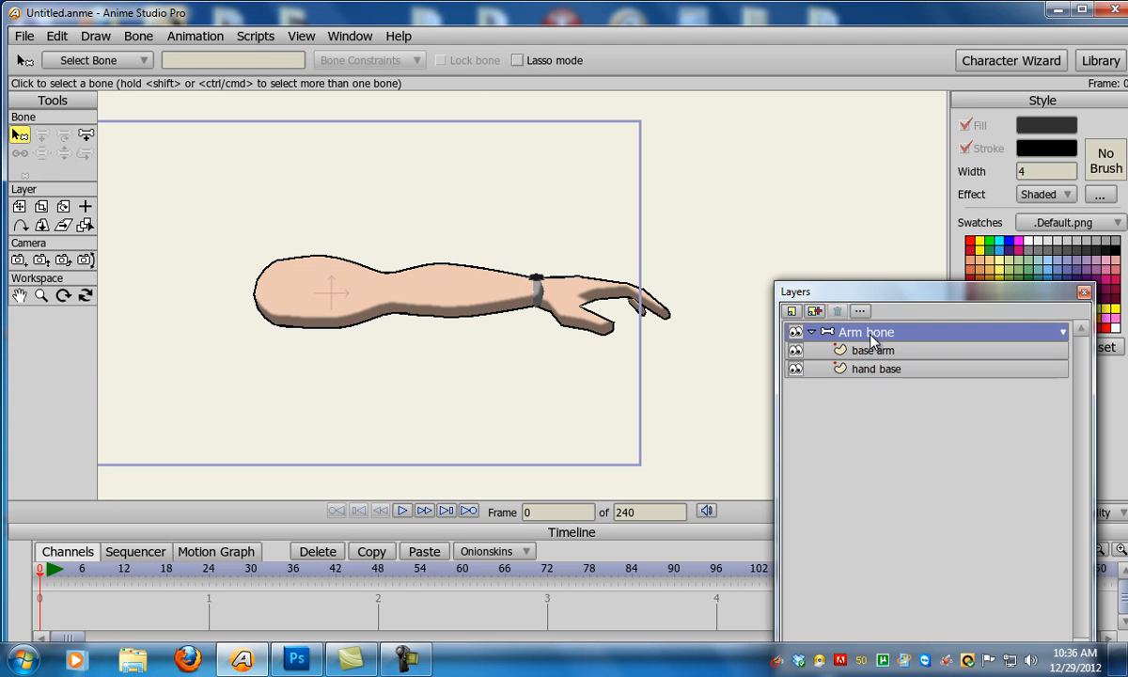
# Set the Arm bone layer's origin at the shoulder and move the layer to about X -0.77, Y 0.48
pyautogui.click(813, 332)
pyautogui.click(85, 206)
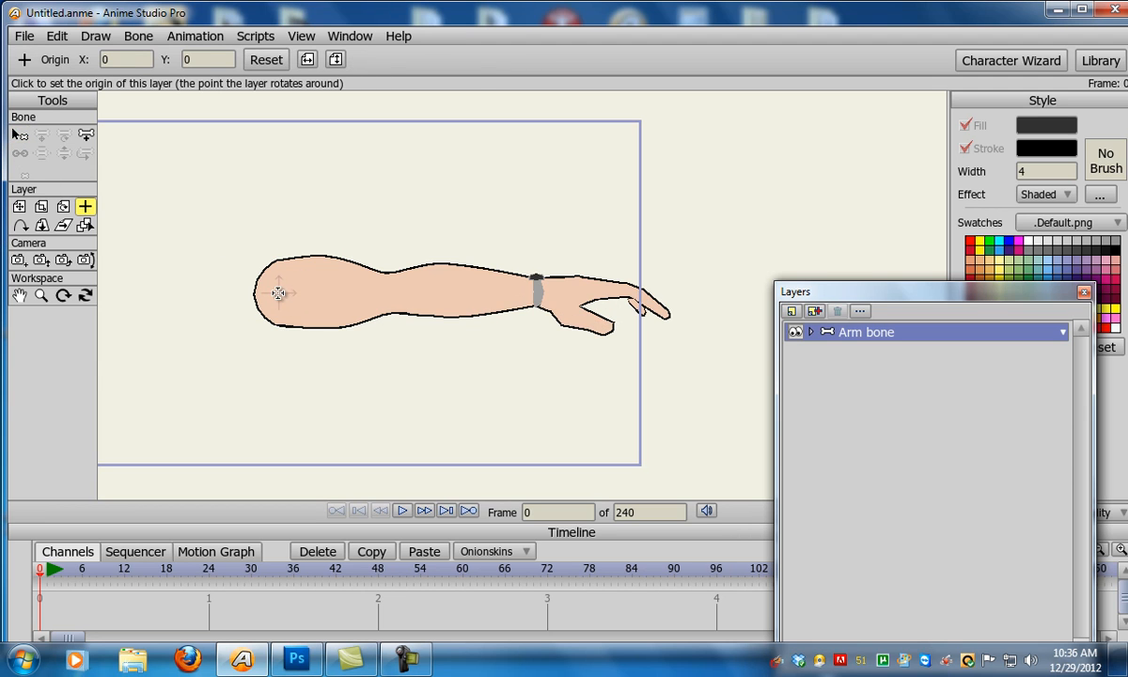
pyautogui.click(281, 290)
pyautogui.press('t')
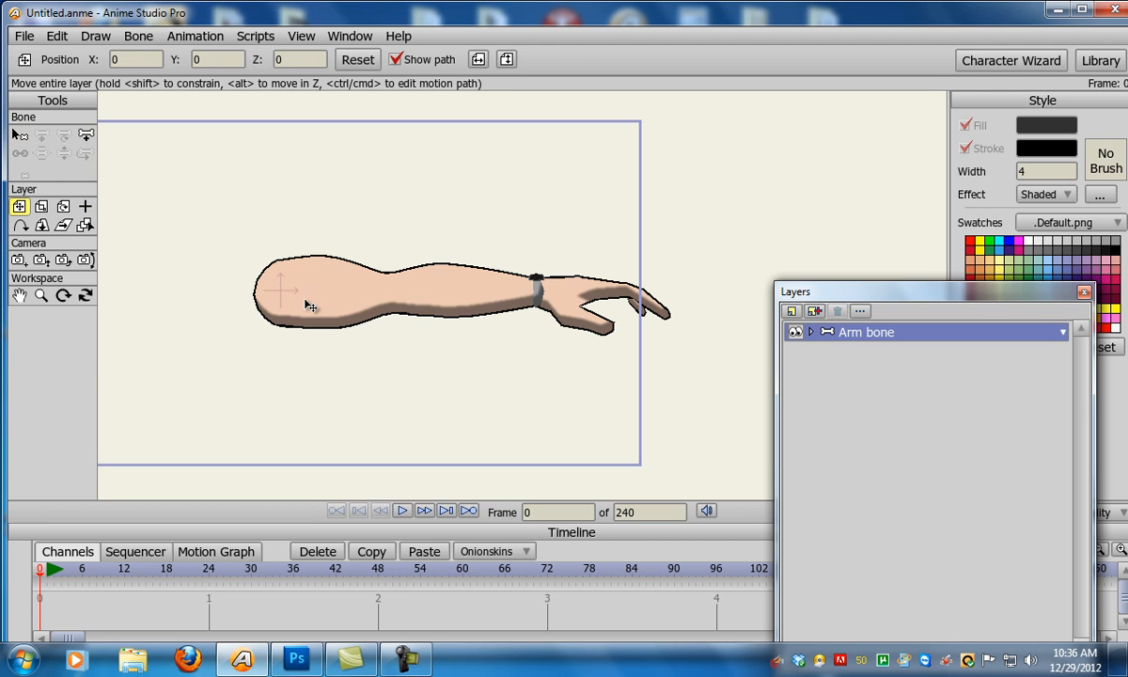
pyautogui.moveTo(360, 308); pyautogui.dragTo(384, 265)
pyautogui.scroll(-2, 460, 286)
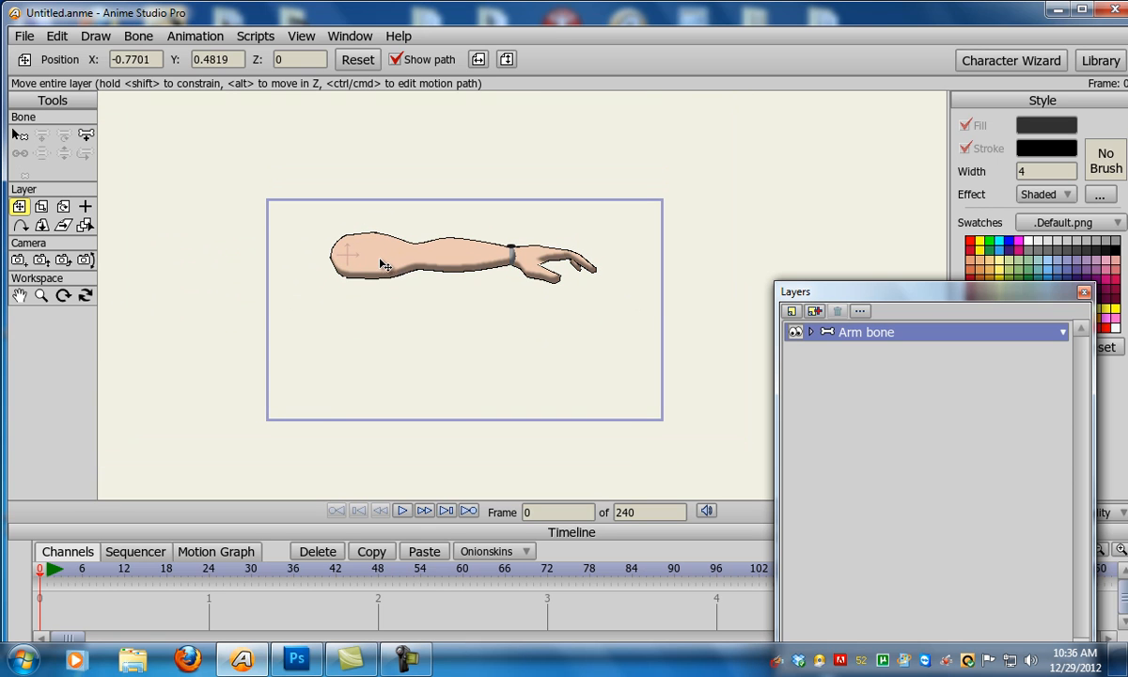
pyautogui.scroll(3, 585, 311)
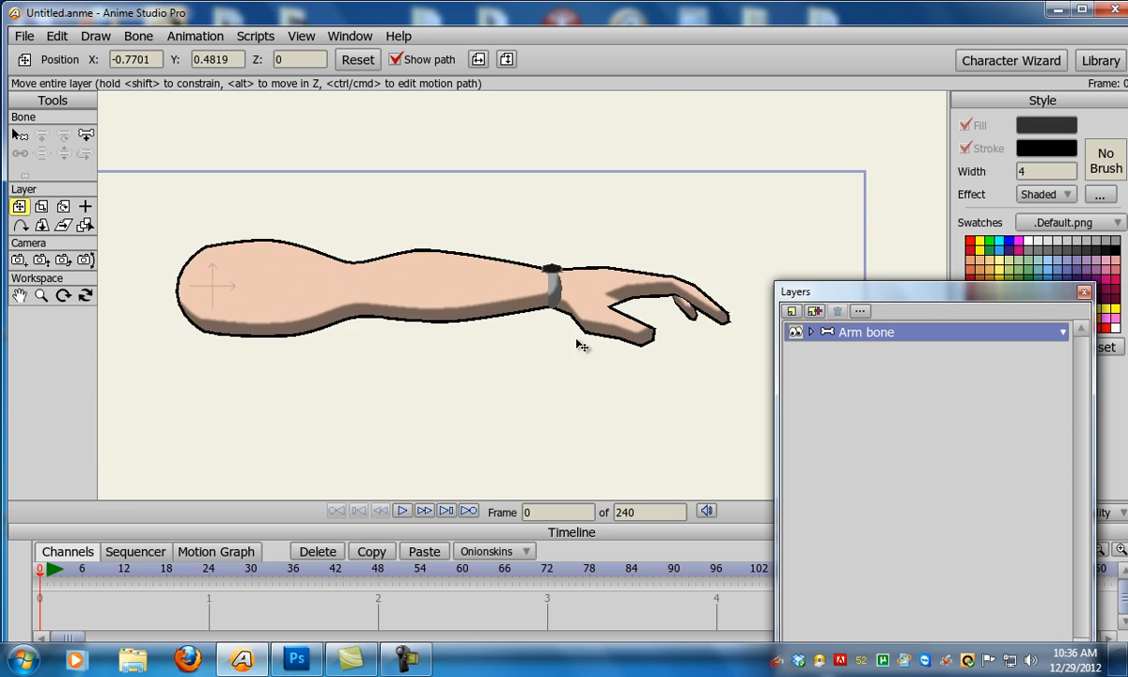
# Add a chain of bones through the upper arm, forearm, hand and finger on the Arm bone layer
pyautogui.click(813, 333)
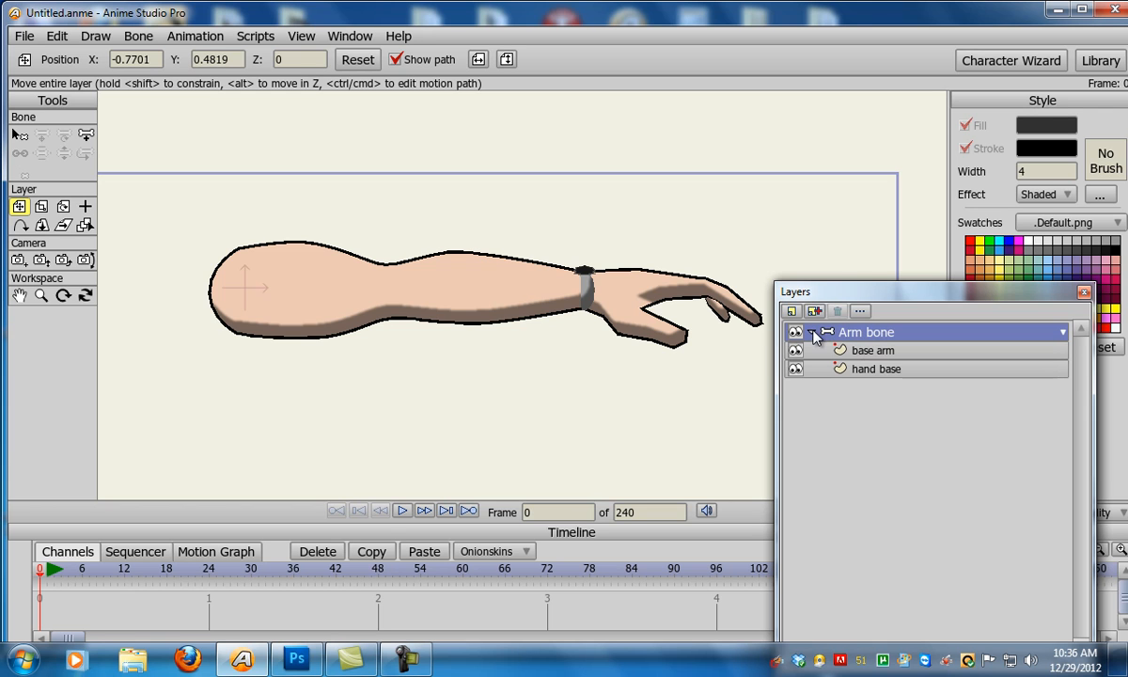
pyautogui.click(85, 136)
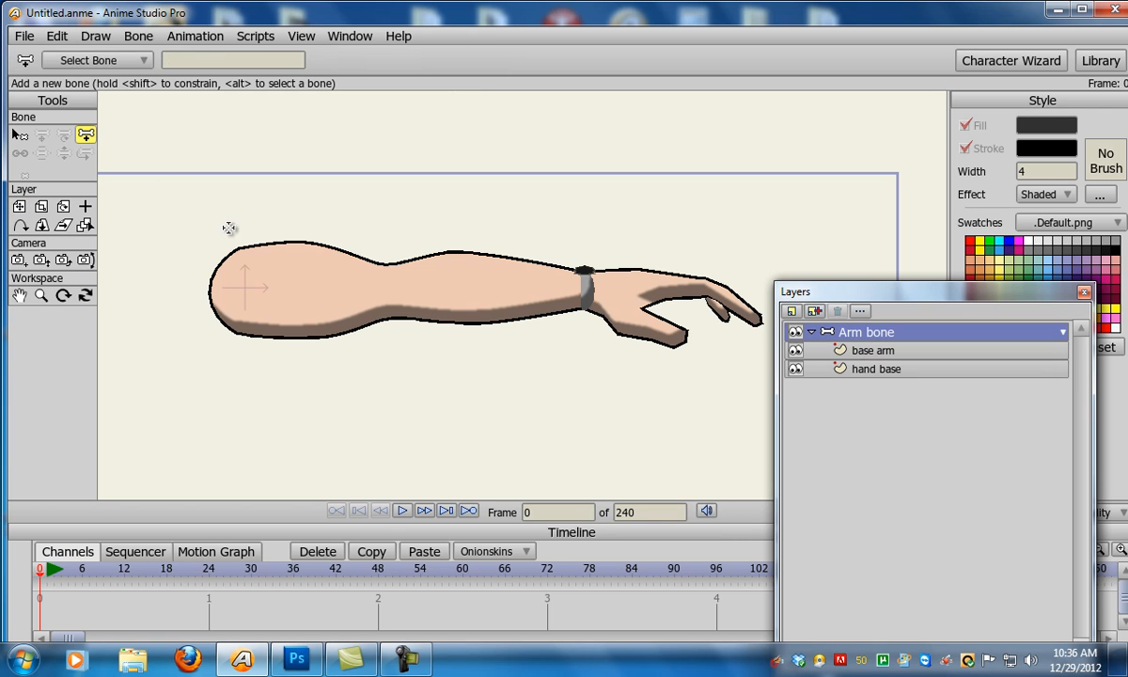
pyautogui.moveTo(243, 288); pyautogui.dragTo(398, 298)
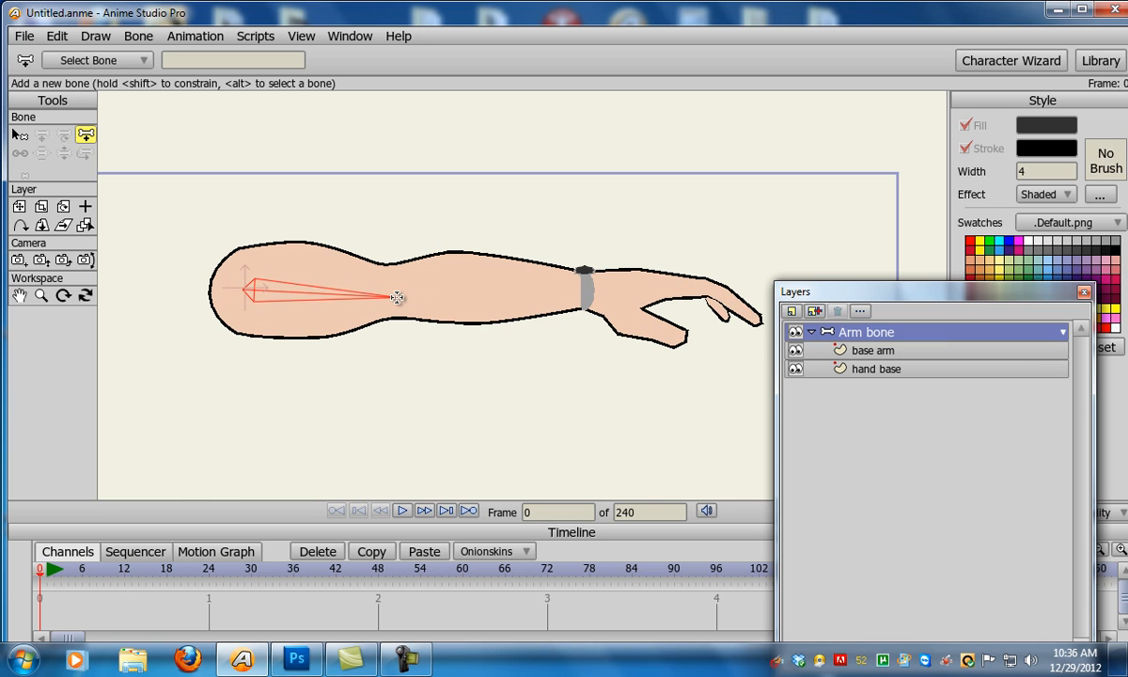
pyautogui.moveTo(396, 298)
pyautogui.mouseDown()
pyautogui.moveTo(576, 286)
pyautogui.moveTo(496, 299)
pyautogui.moveTo(552, 269)
pyautogui.moveTo(580, 287)
pyautogui.mouseUp()
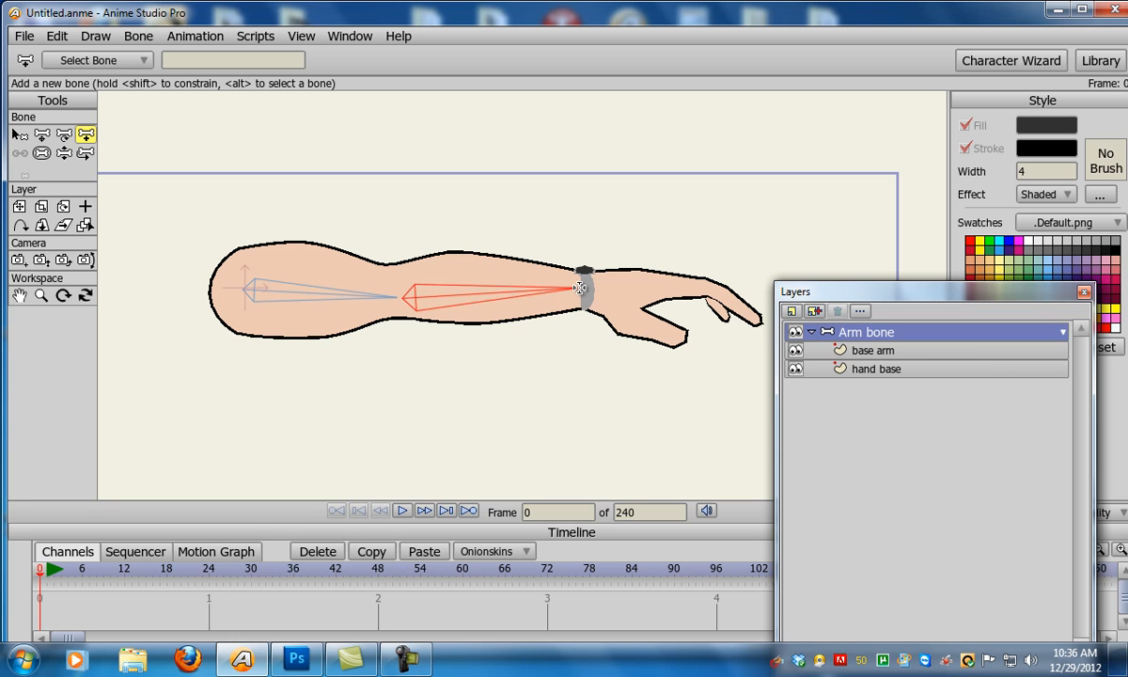
pyautogui.moveTo(580, 286); pyautogui.dragTo(763, 328)
# Add two thumb bones in a chain branching from the hand bone
pyautogui.click(19, 133)
pyautogui.click(616, 277)
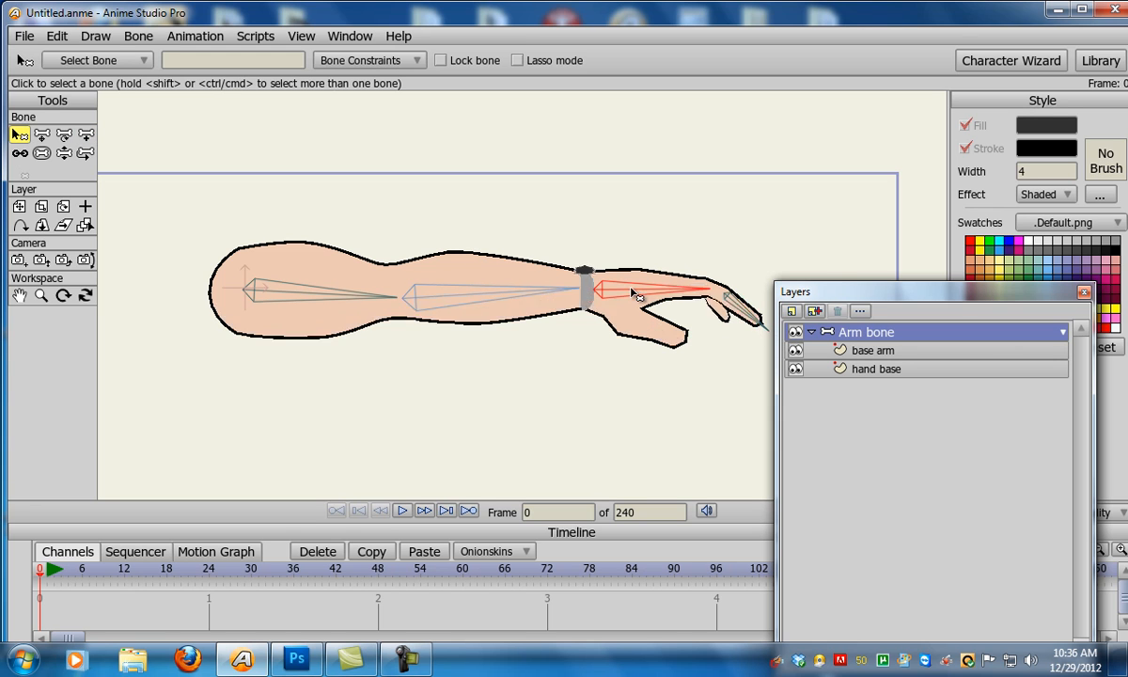
pyautogui.click(86, 133)
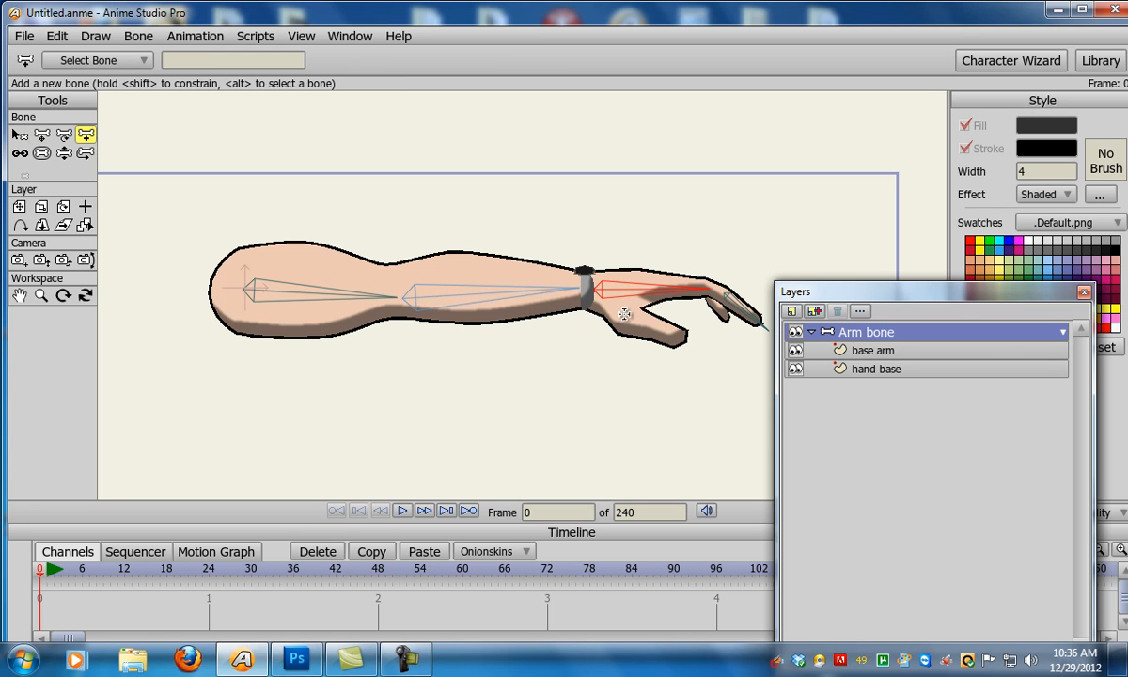
pyautogui.moveTo(628, 316)
pyautogui.mouseDown()
pyautogui.moveTo(727, 360)
pyautogui.moveTo(714, 356)
pyautogui.mouseUp()
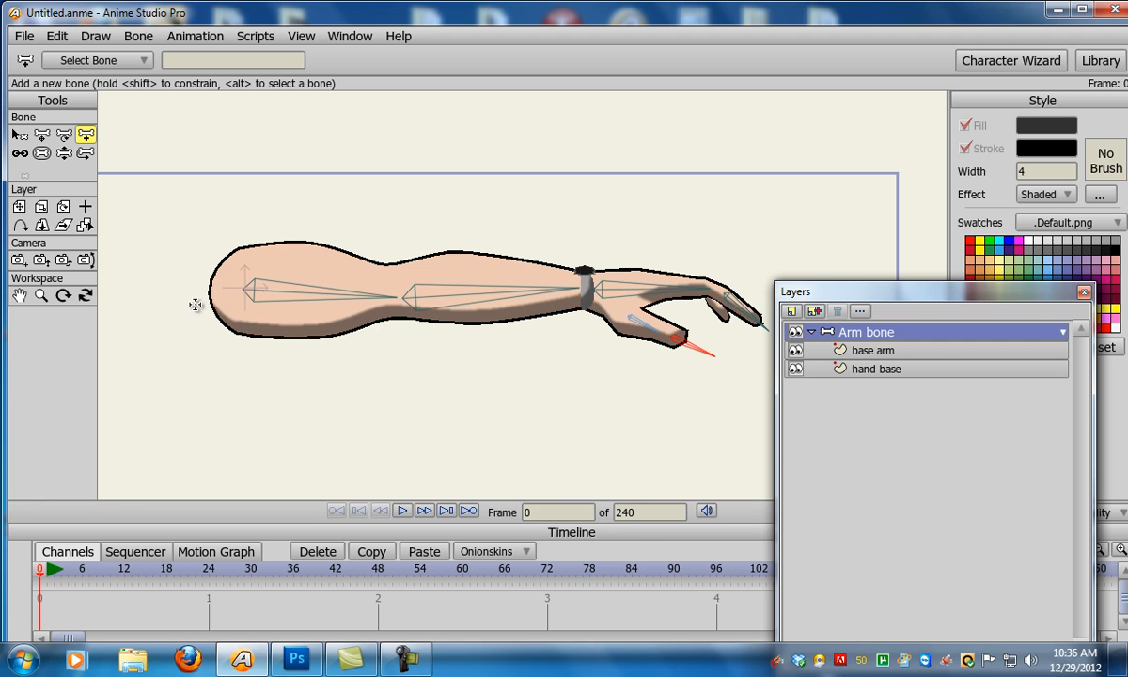
# Test the rig by manipulating the arm and hand bones, and examine how the thumb area responds
pyautogui.press('z')
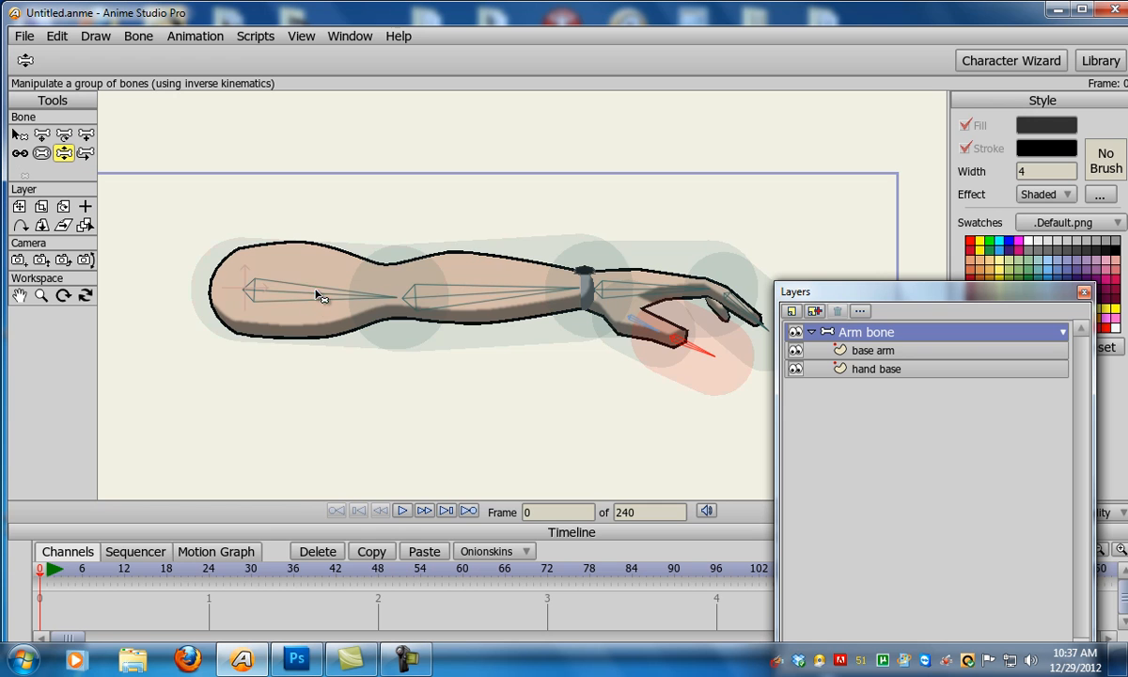
pyautogui.click(324, 299)
pyautogui.moveTo(324, 299); pyautogui.dragTo(376, 299)
pyautogui.click(461, 299)
pyautogui.moveTo(460, 299); pyautogui.dragTo(412, 239)
pyautogui.moveTo(523, 182); pyautogui.dragTo(587, 274)
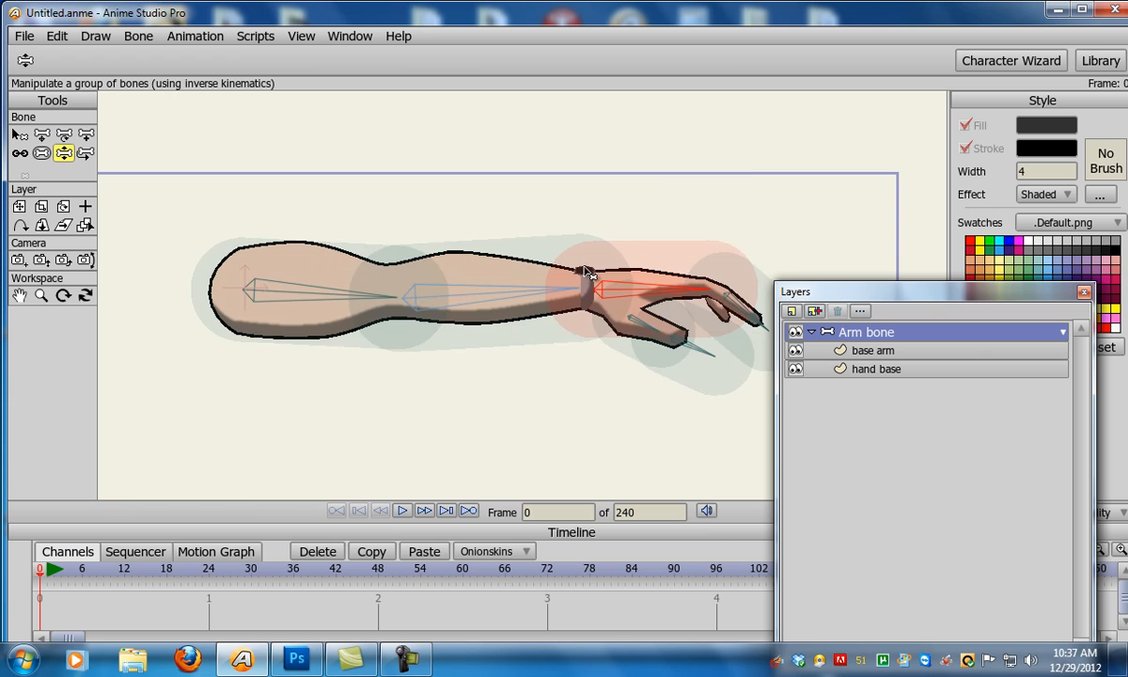
pyautogui.scroll(5, 623, 329)
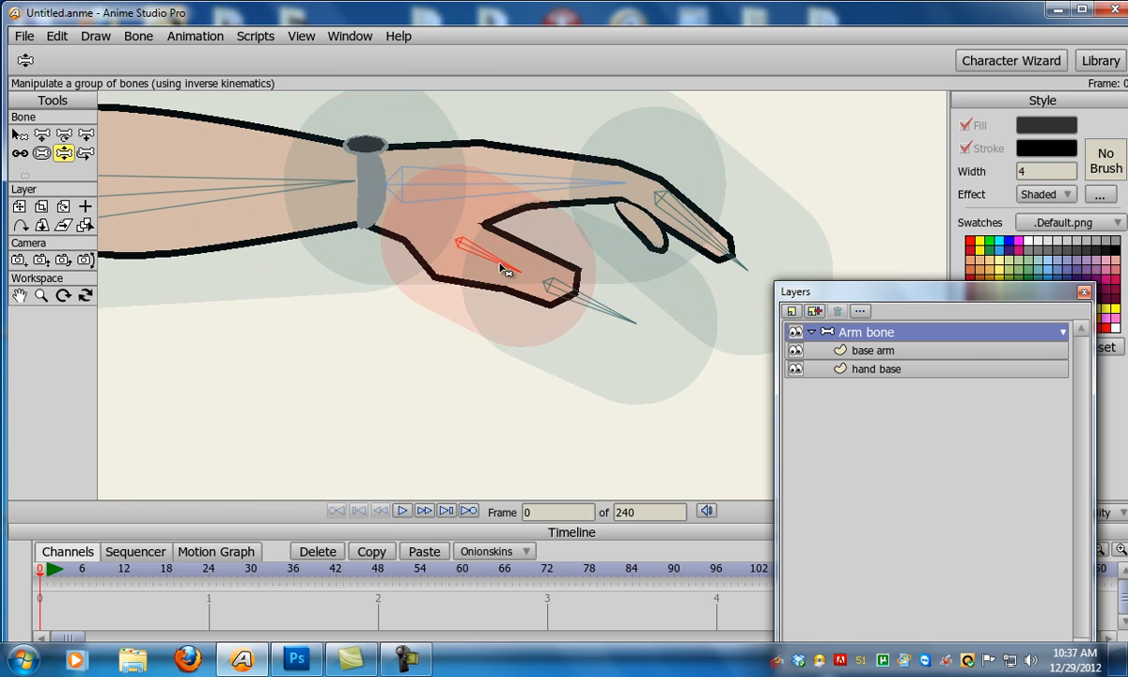
pyautogui.moveTo(486, 297); pyautogui.dragTo(572, 309)
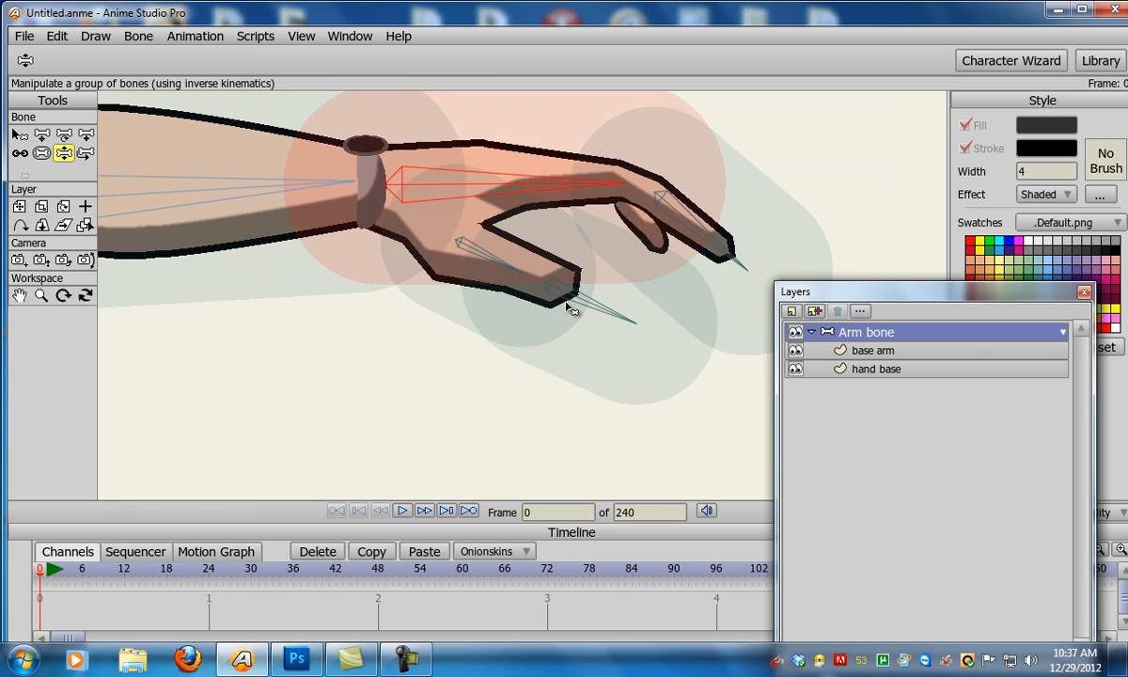
# Bind the thumb's outline points on the hand base layer to the inner thumb bone
pyautogui.click(882, 370)
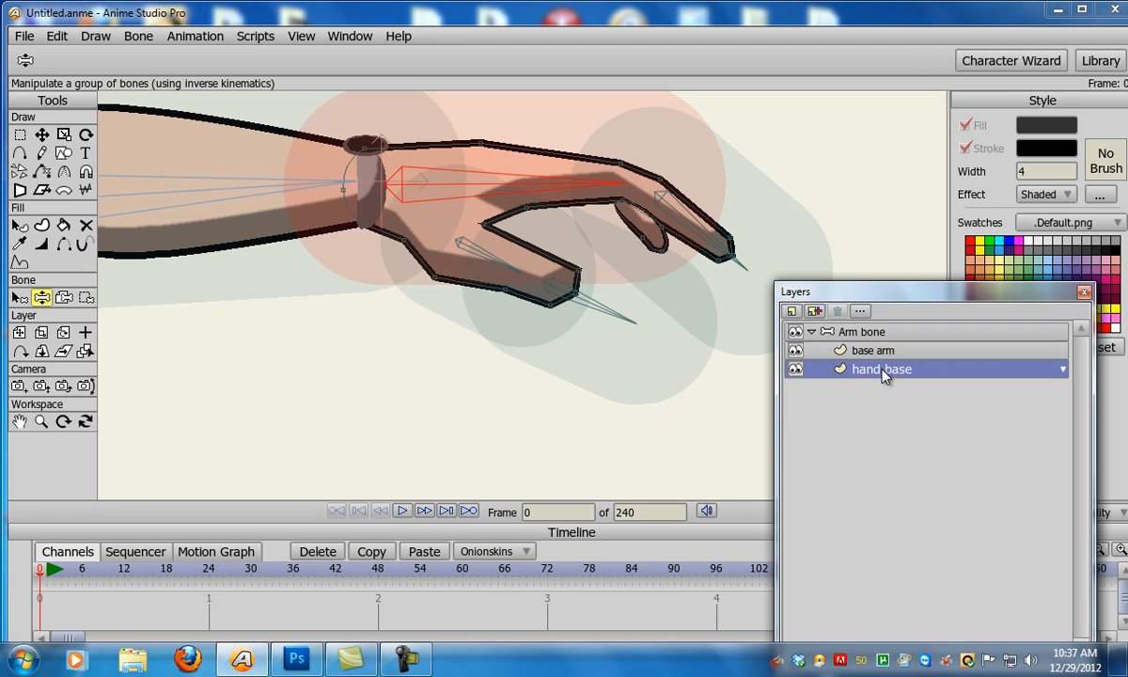
pyautogui.press('b')
pyautogui.click(479, 267)
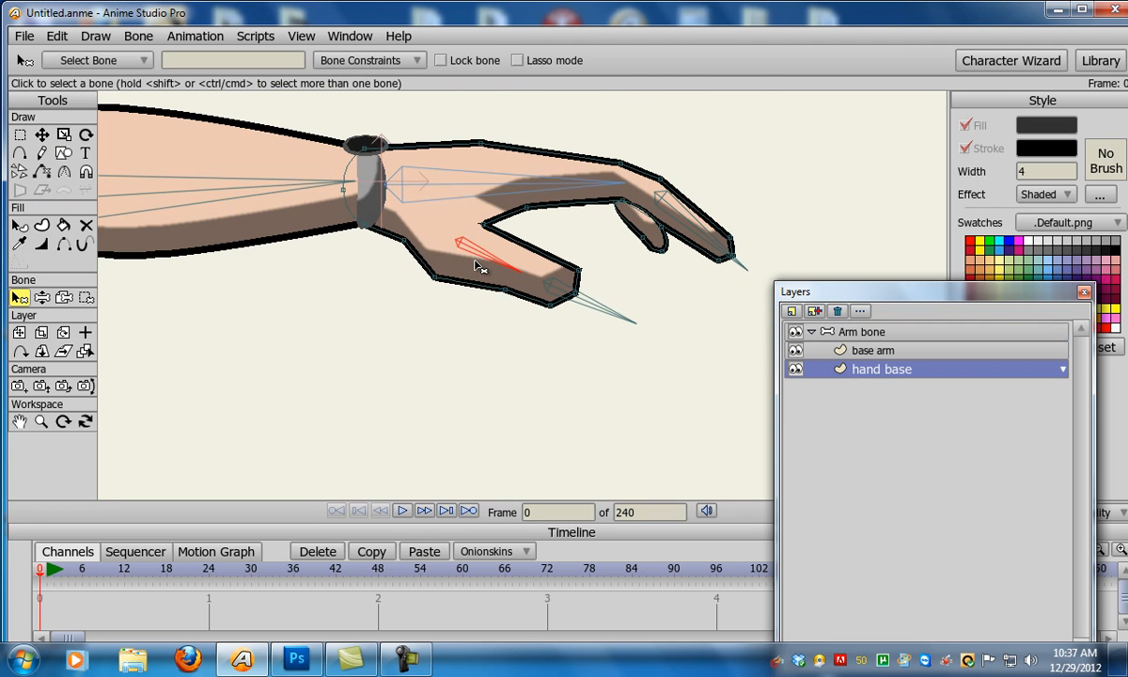
pyautogui.press('i')
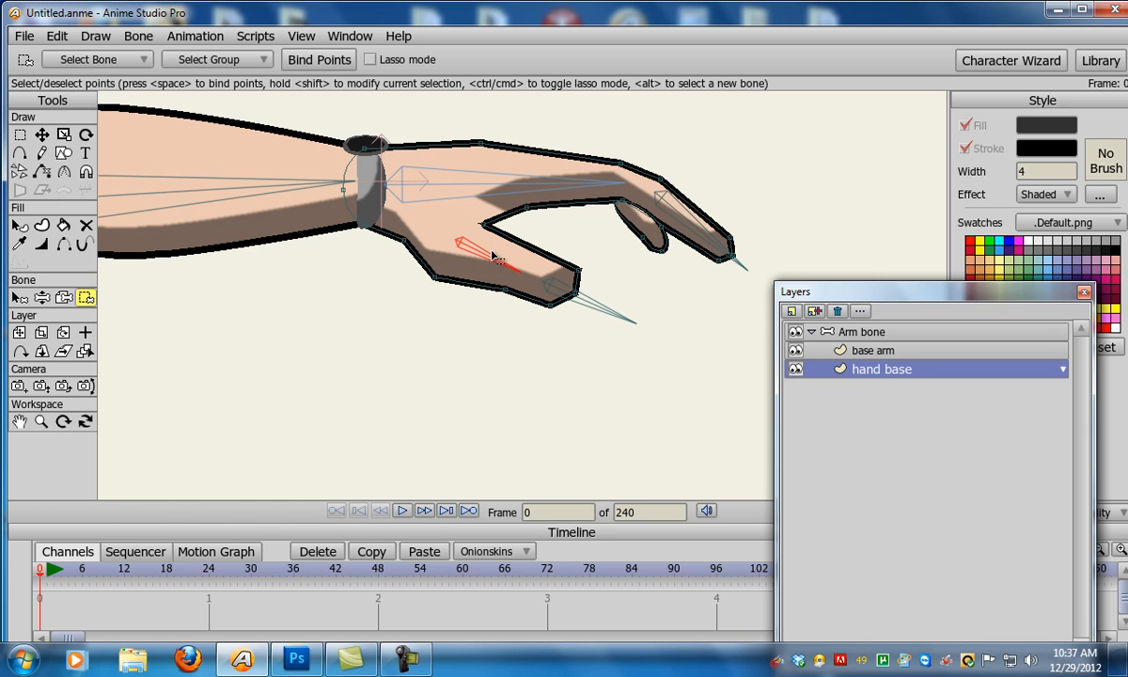
pyautogui.moveTo(461, 243); pyautogui.dragTo(635, 368)
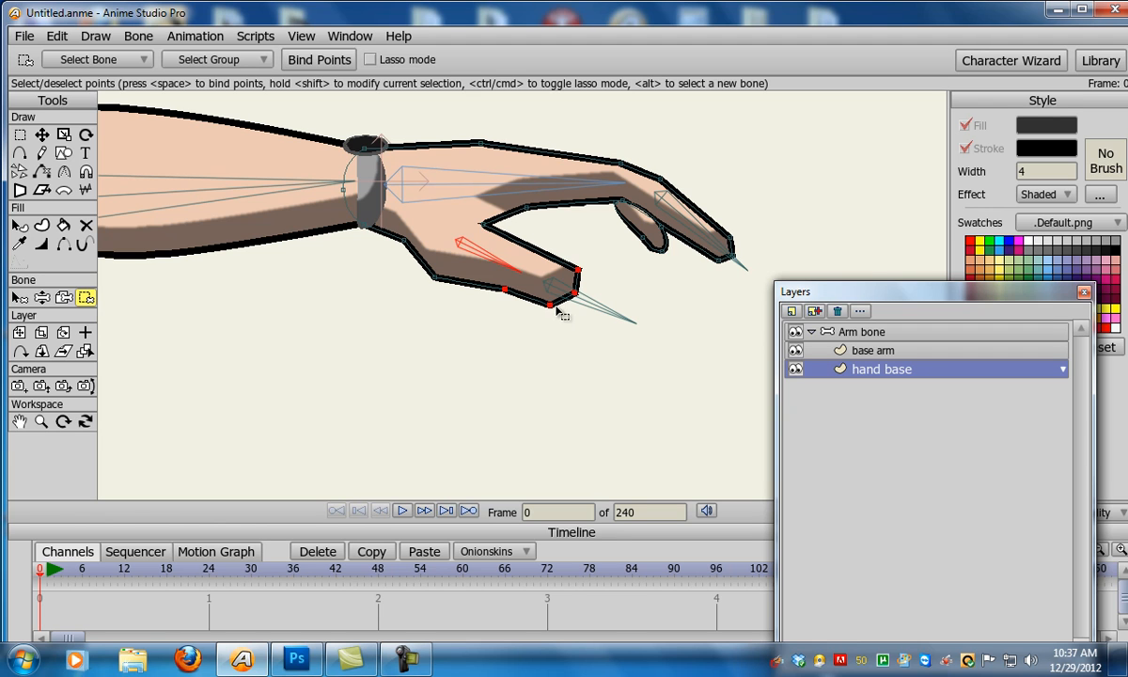
# Bind the thumb tip's outline points on the hand base layer to the outer thumb bone and test the thumb's movement
pyautogui.press('b')
pyautogui.click(590, 310)
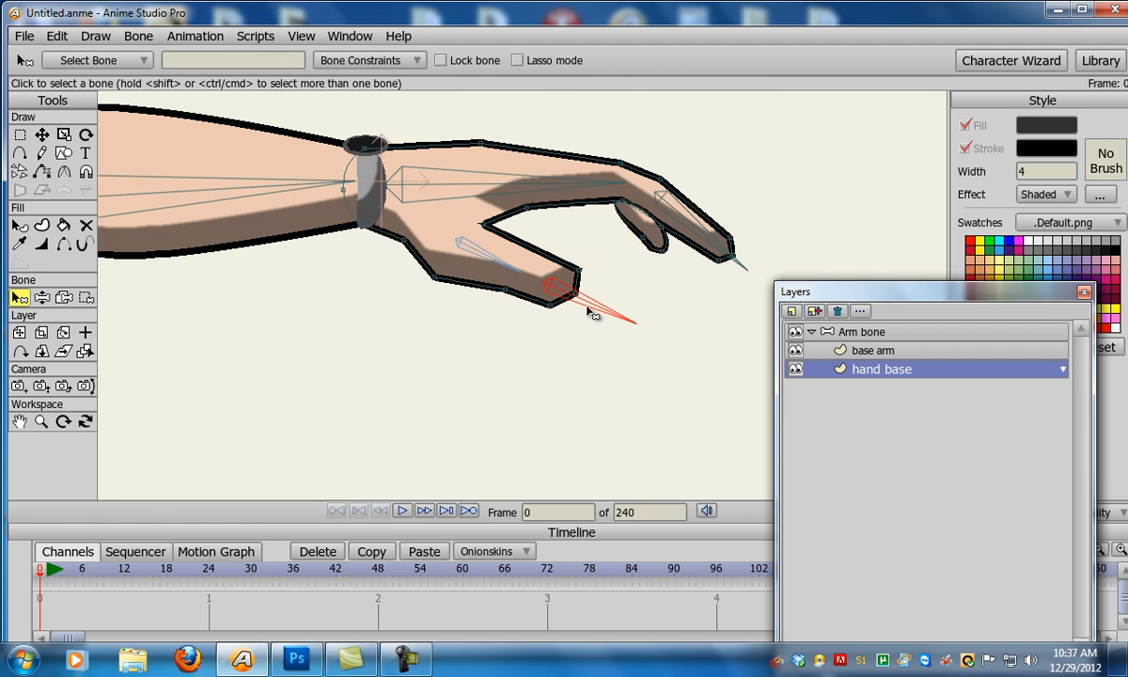
pyautogui.press('i')
pyautogui.moveTo(590, 265); pyautogui.dragTo(544, 329)
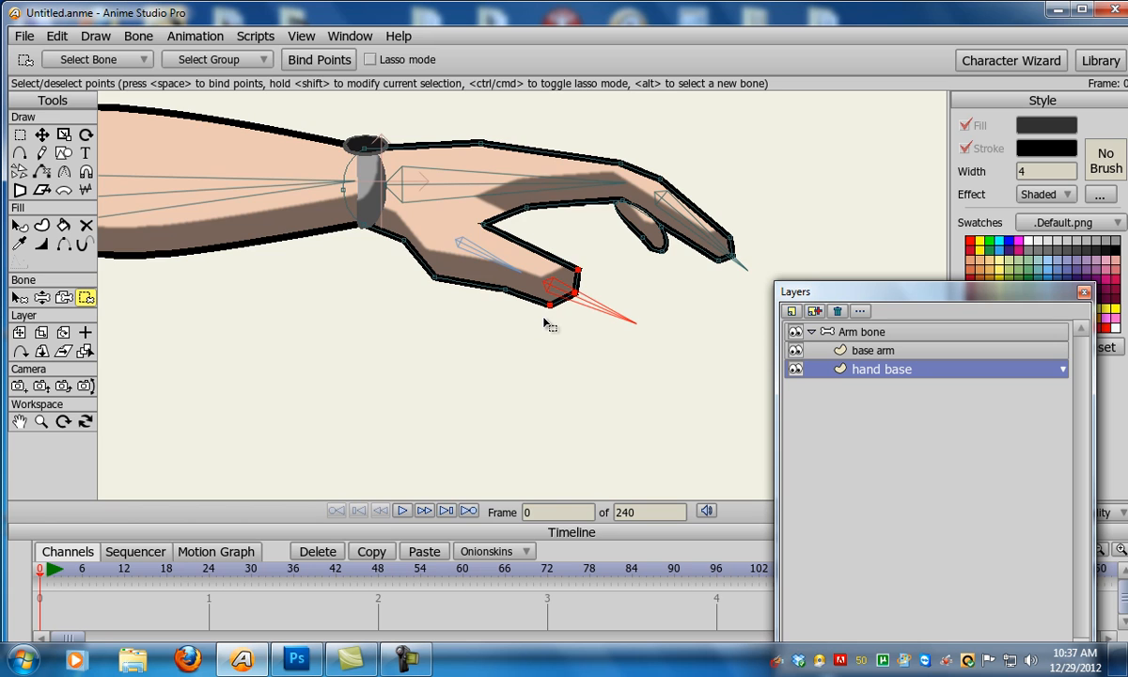
pyautogui.press('z')
pyautogui.moveTo(478, 252); pyautogui.dragTo(592, 257)
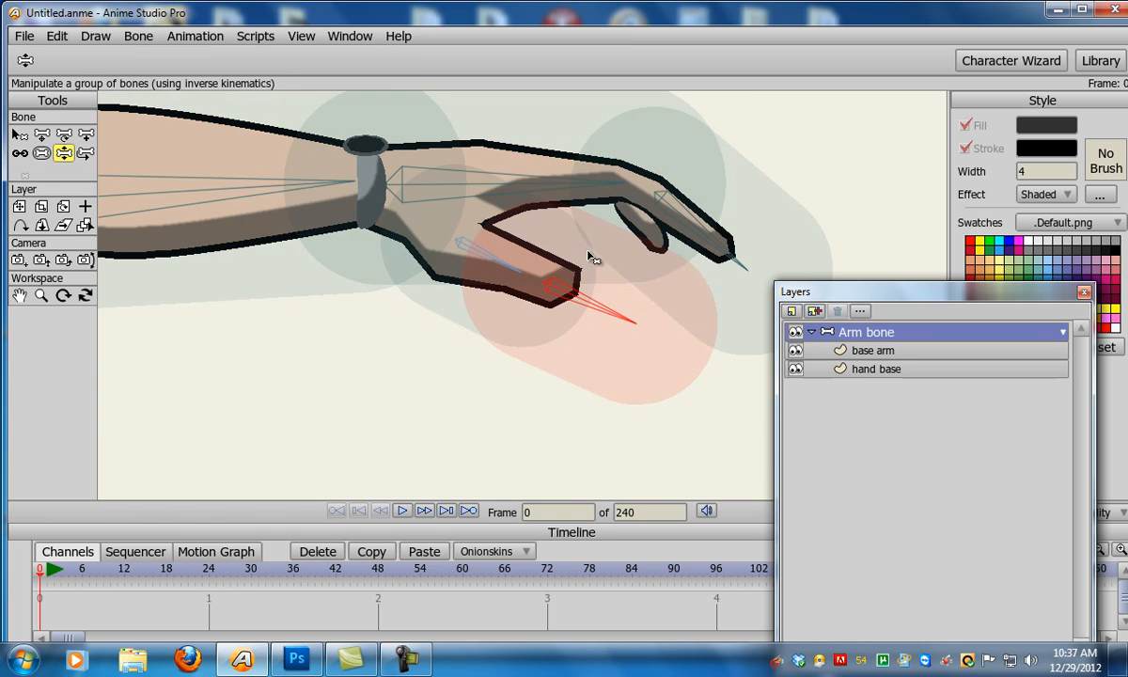
# Bind the palm, knuckle and finger outline points on the hand base layer to the main hand bone
pyautogui.press('b')
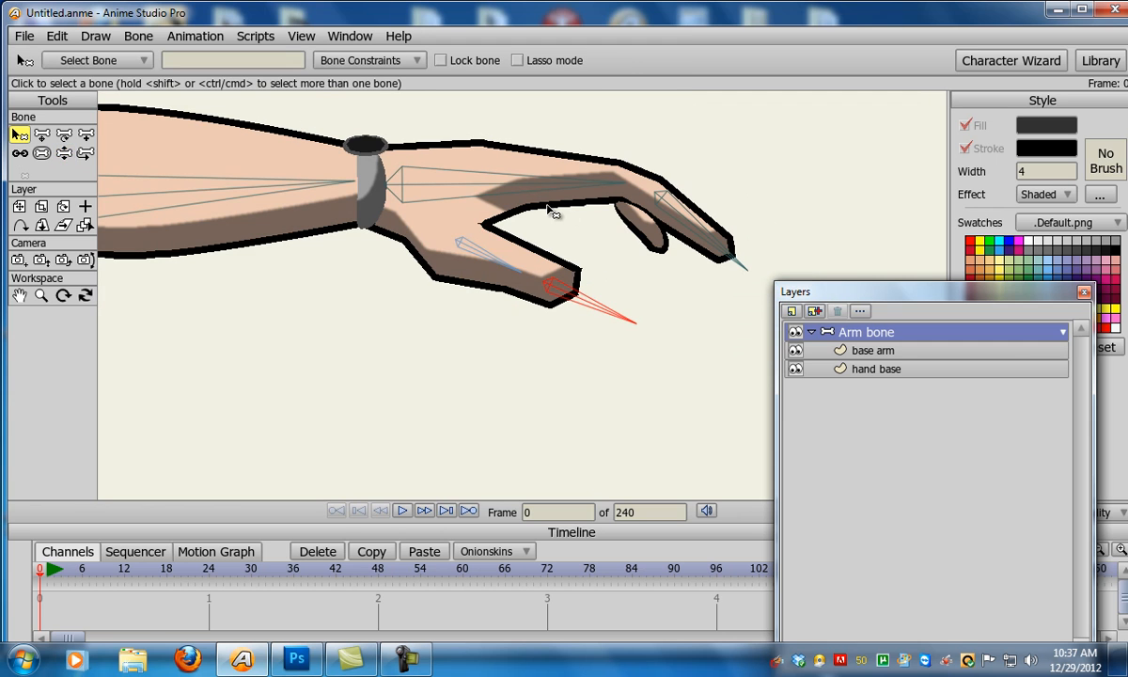
pyautogui.click(879, 369)
pyautogui.click(594, 191)
pyautogui.press('i')
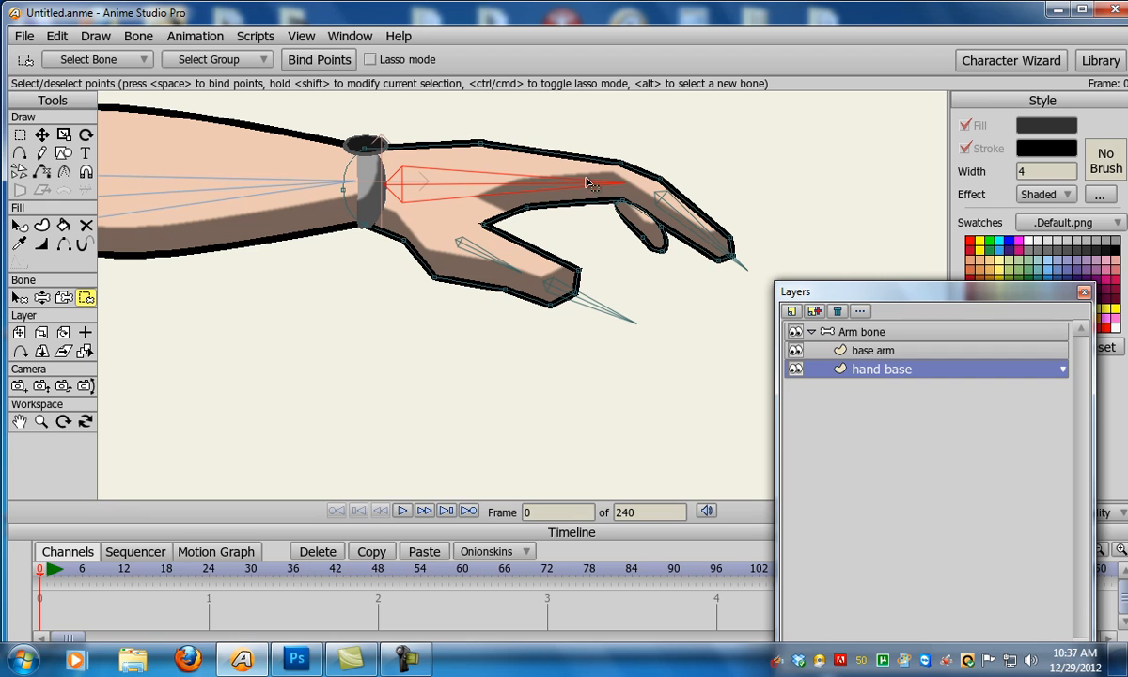
pyautogui.moveTo(461, 120); pyautogui.dragTo(503, 162)
pyautogui.keyDown('shift'); pyautogui.click(480, 222); pyautogui.keyUp('shift')
pyautogui.keyDown('shift'); pyautogui.click(525, 205); pyautogui.keyUp('shift')
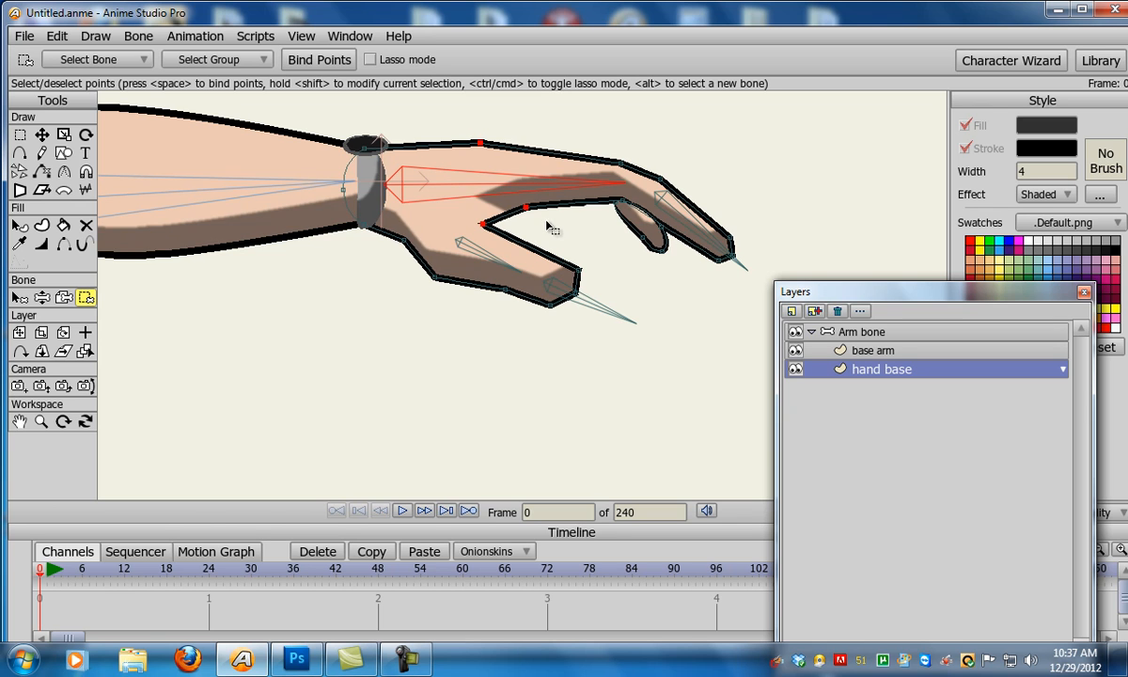
pyautogui.moveTo(586, 152); pyautogui.dragTo(762, 284)
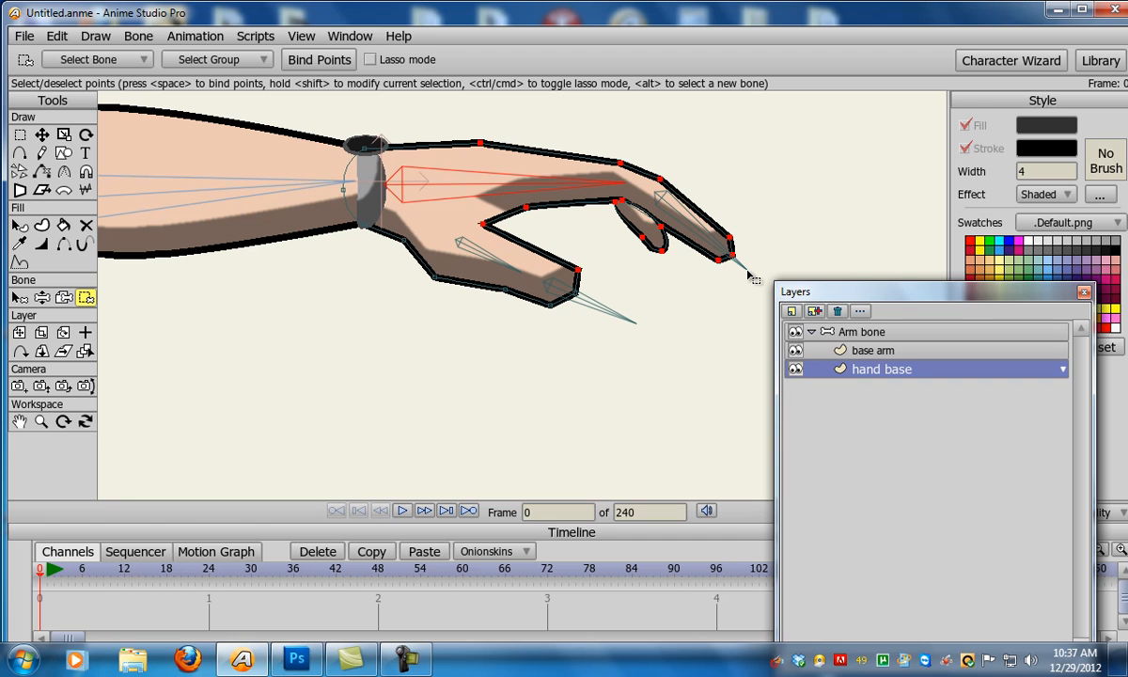
# Bind the front part of the fingers to the finger bone and test how they bend
pyautogui.press('b')
pyautogui.click(687, 224)
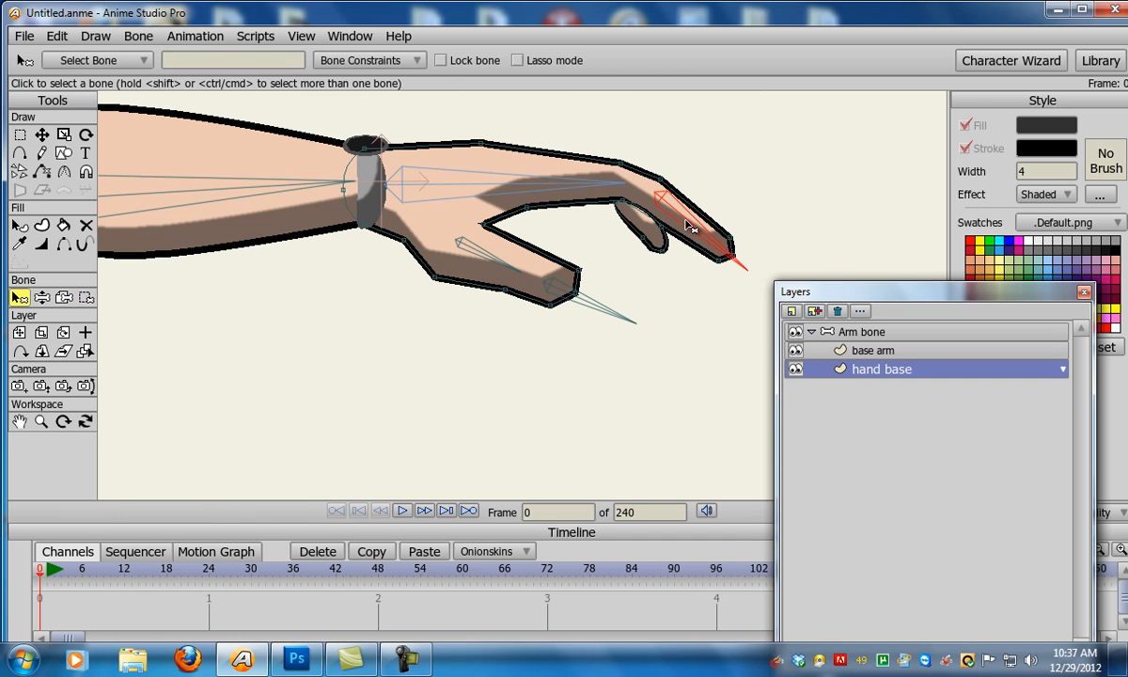
pyautogui.press('i')
pyautogui.moveTo(652, 165); pyautogui.dragTo(745, 282)
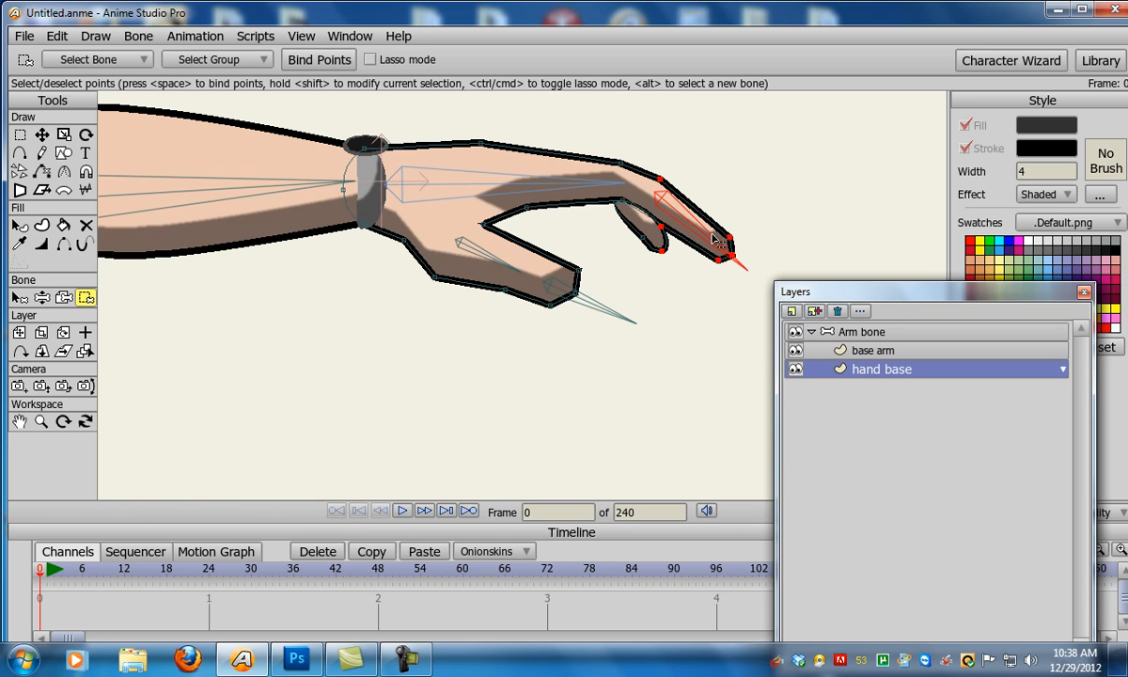
pyautogui.press('z')
pyautogui.moveTo(604, 193); pyautogui.dragTo(656, 244)
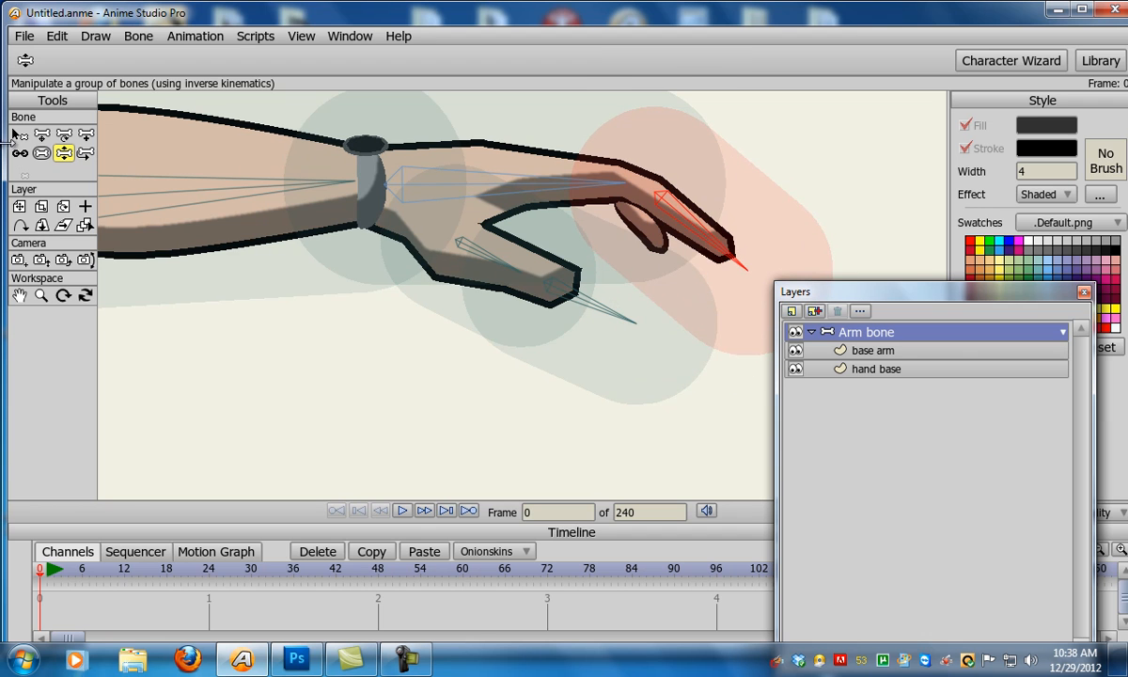
# Add a short bone through the small second finger as a child of the hand bone
pyautogui.click(19, 134)
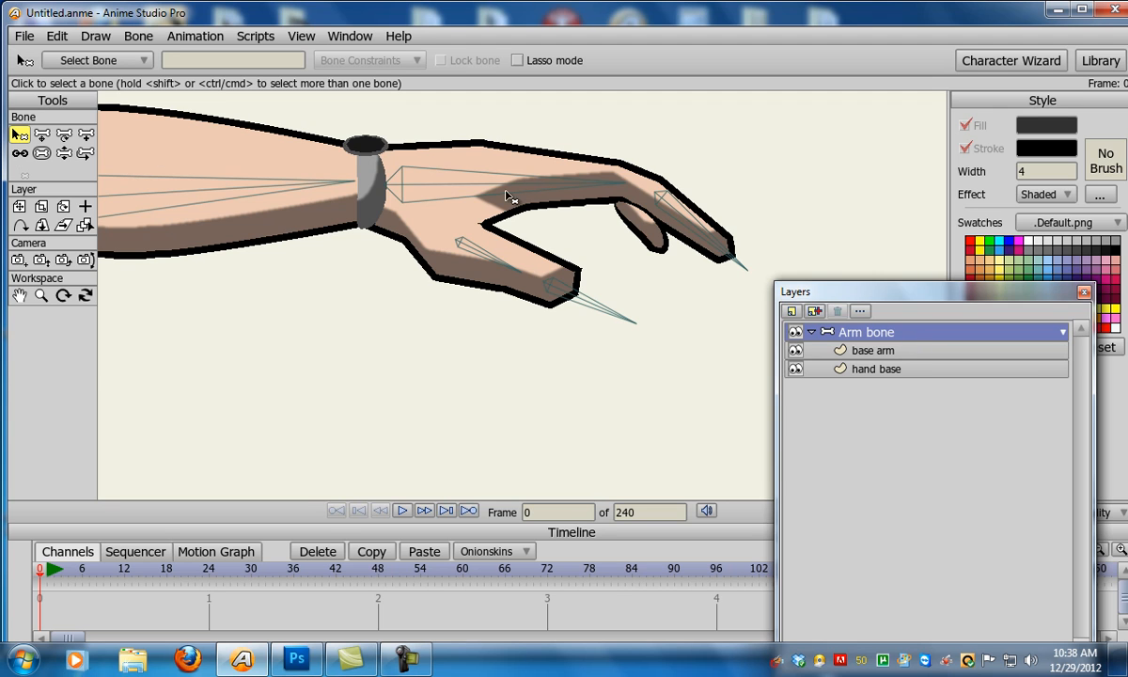
pyautogui.click(406, 177)
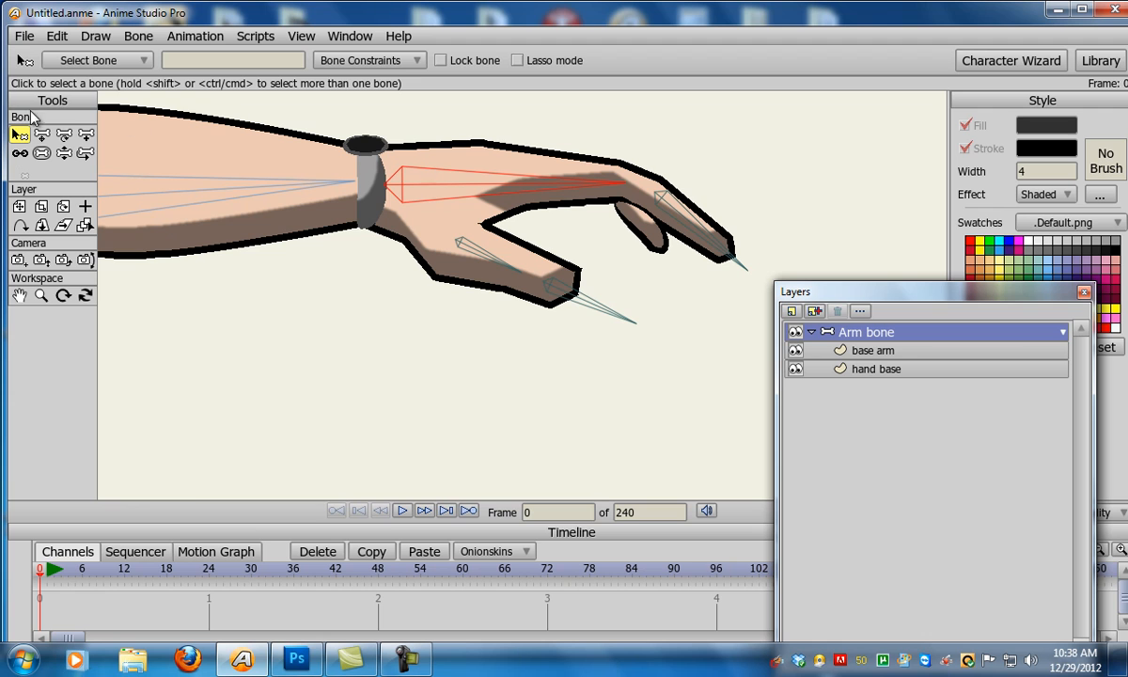
pyautogui.click(86, 136)
pyautogui.moveTo(622, 204); pyautogui.dragTo(666, 254)
pyautogui.click(19, 135)
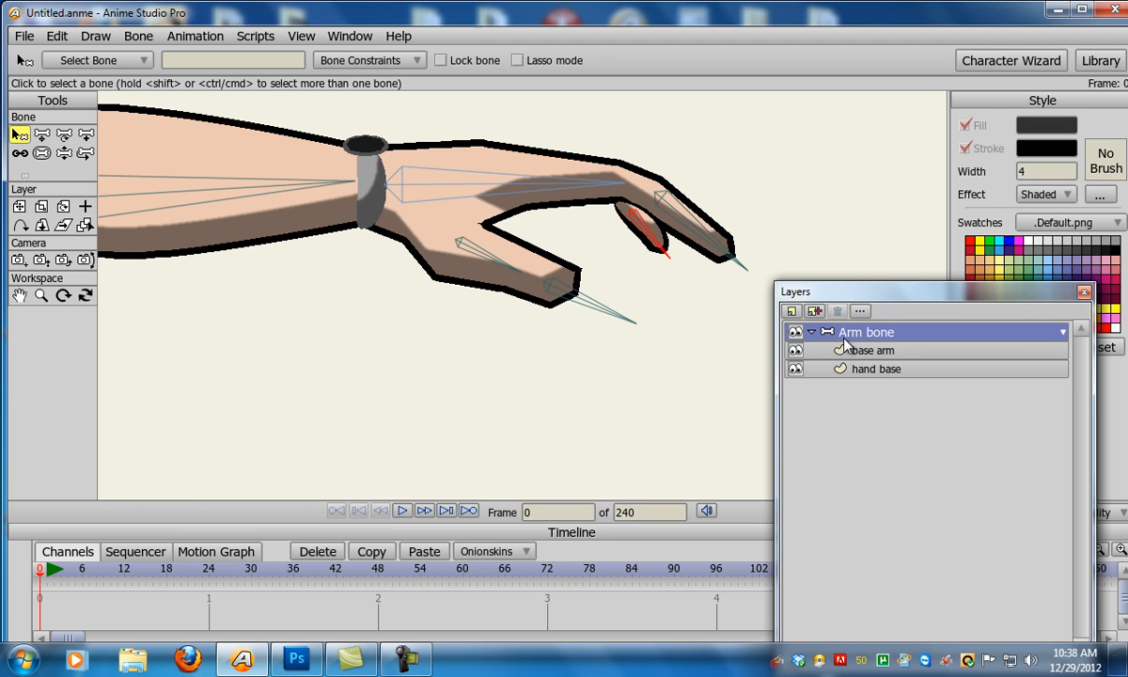
# Bind the small second finger's outline points on the hand base layer to its new bone
pyautogui.click(863, 370)
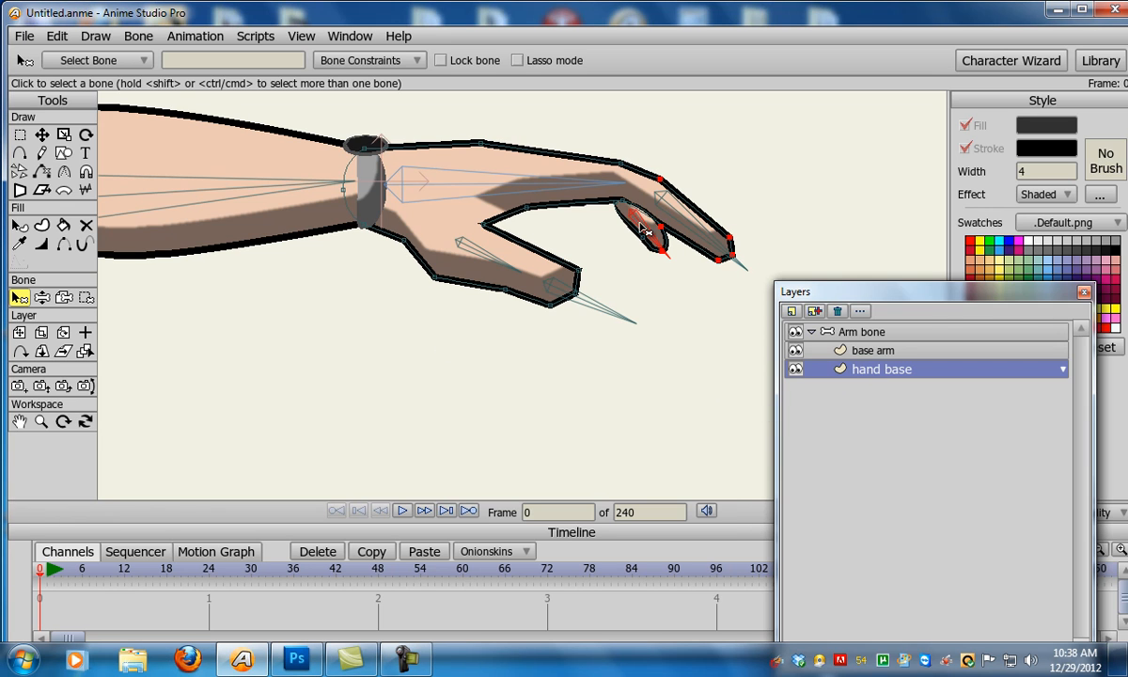
pyautogui.press('i')
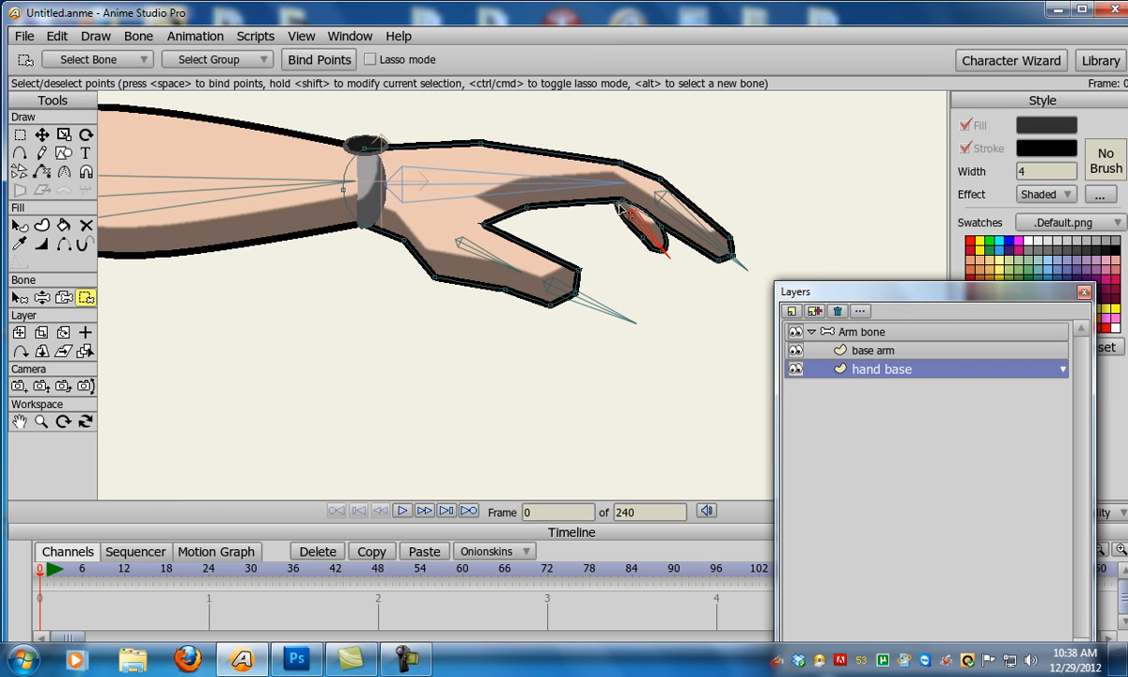
pyautogui.click(628, 225)
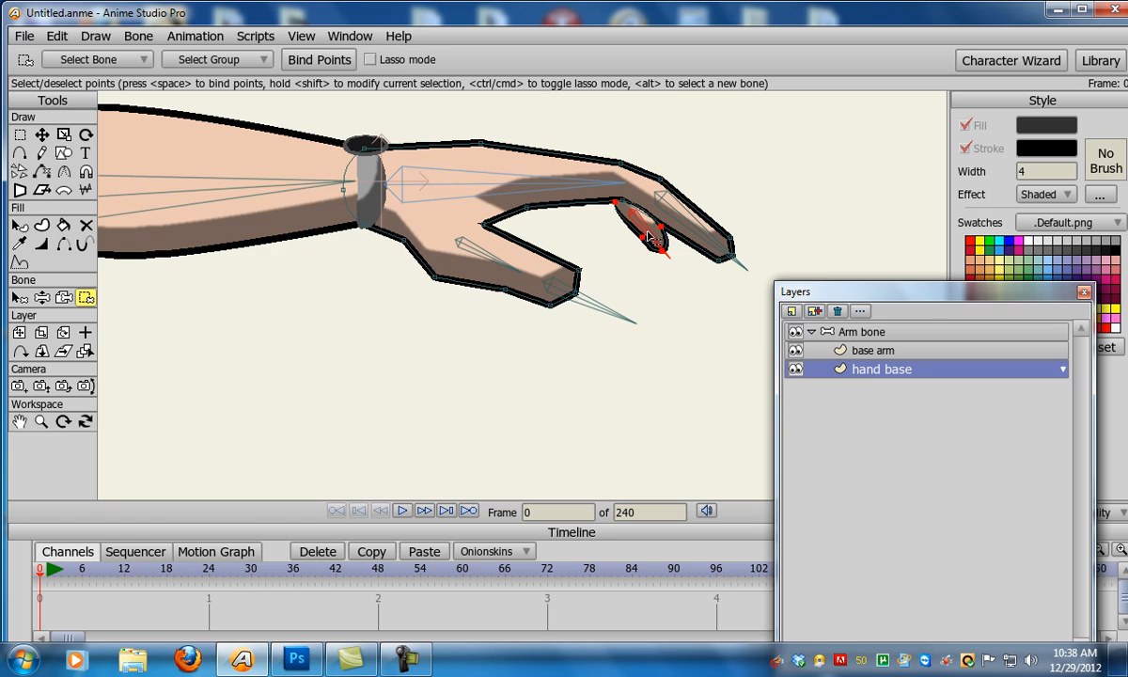
# Test the small second finger's bone by manipulating it, and examine up close how the finger shape follows
pyautogui.press('z')
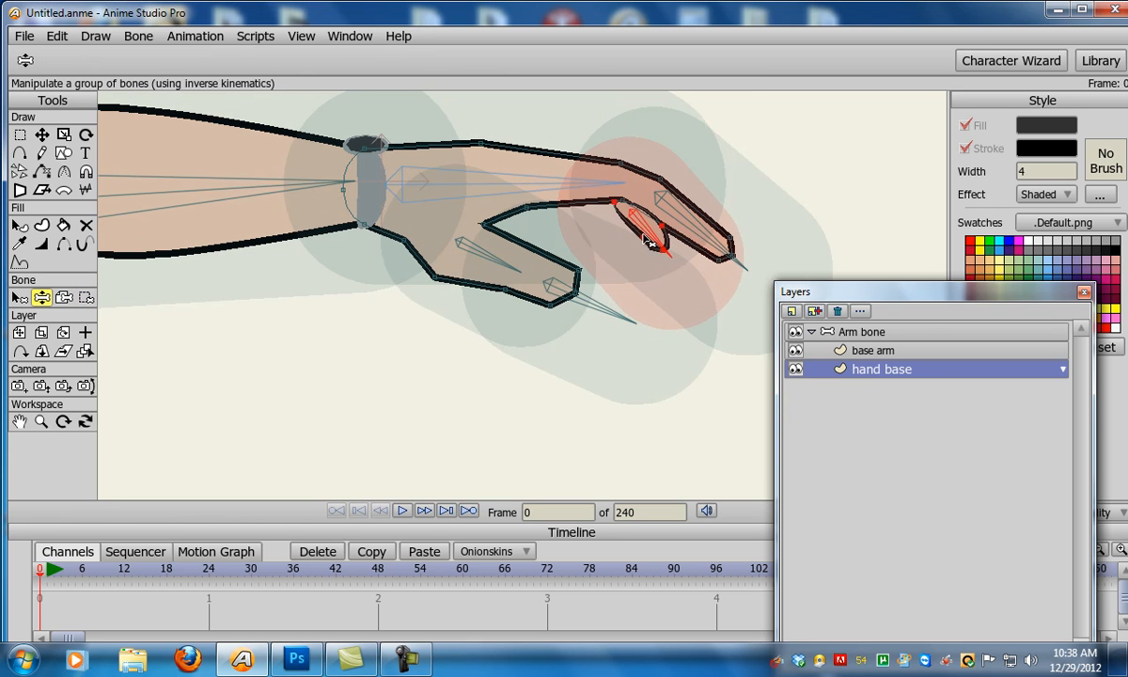
pyautogui.click(654, 240)
pyautogui.moveTo(659, 241); pyautogui.dragTo(637, 280)
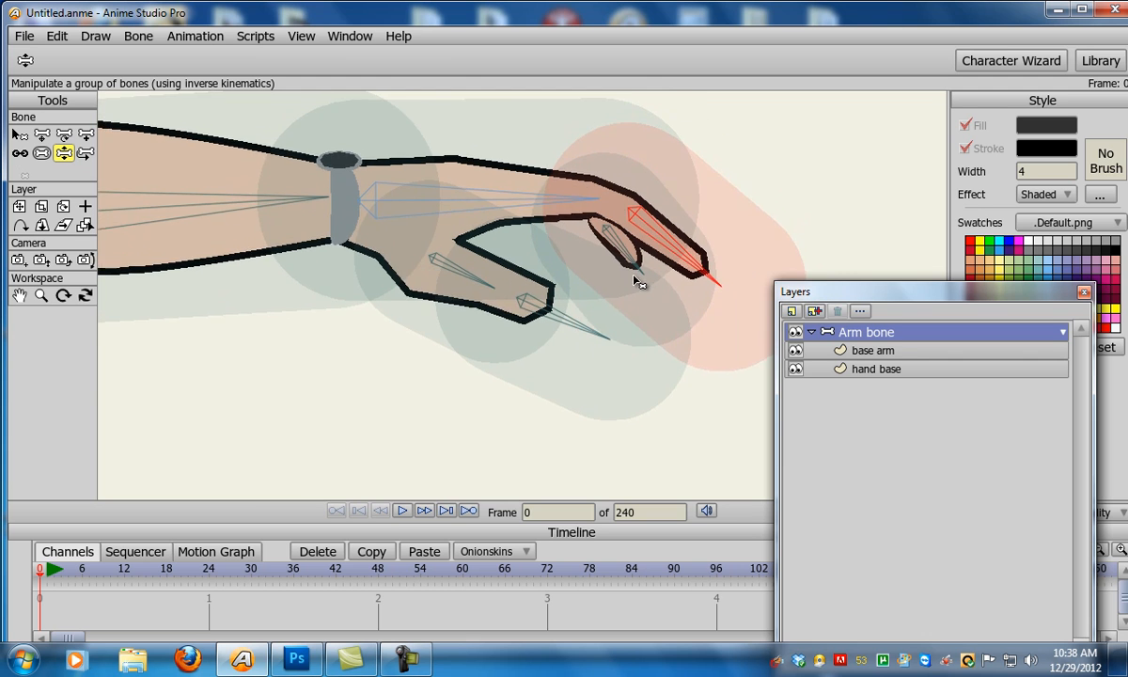
pyautogui.scroll(3, 638, 280)
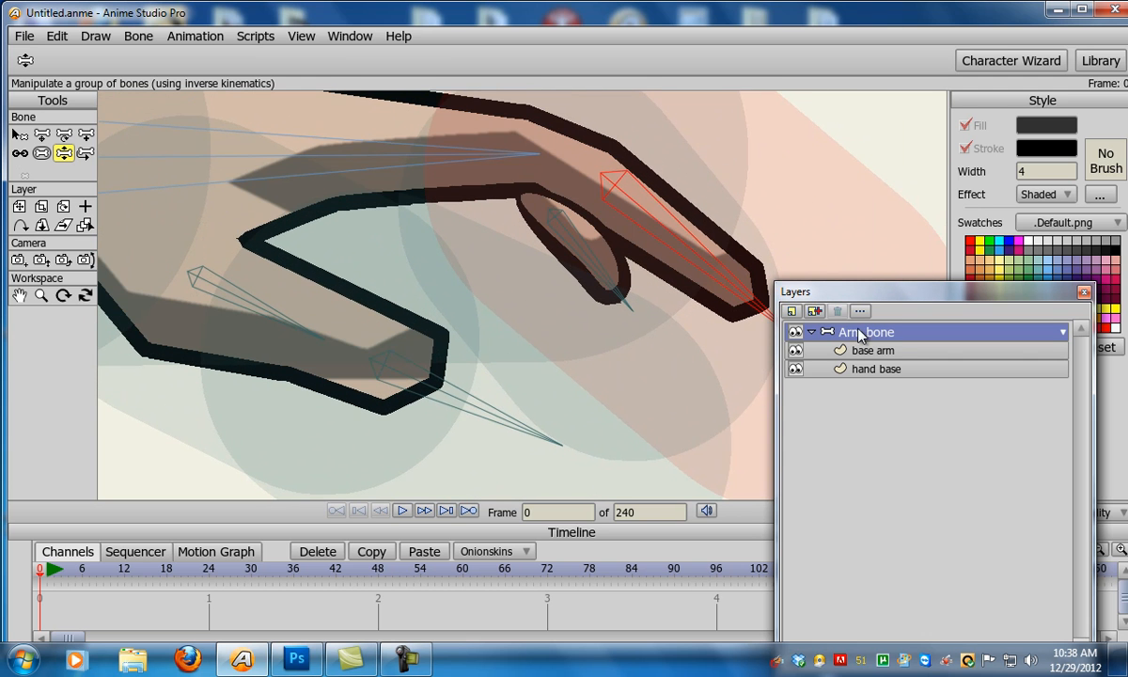
pyautogui.click(879, 376)
pyautogui.click(41, 135)
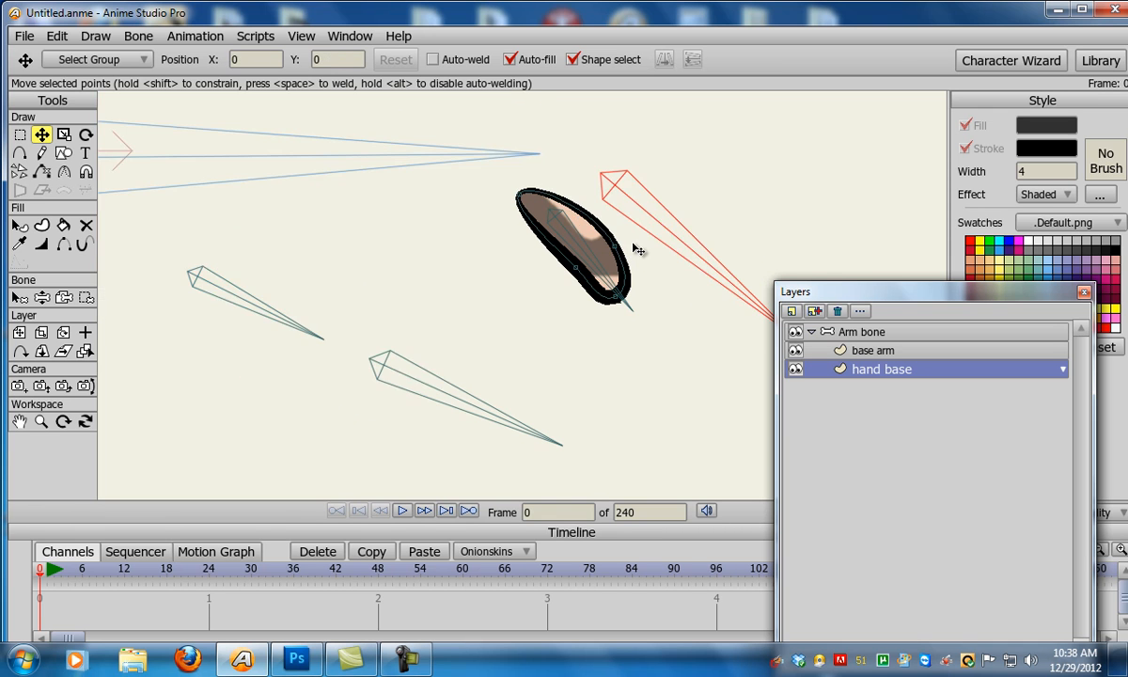
pyautogui.press('z')
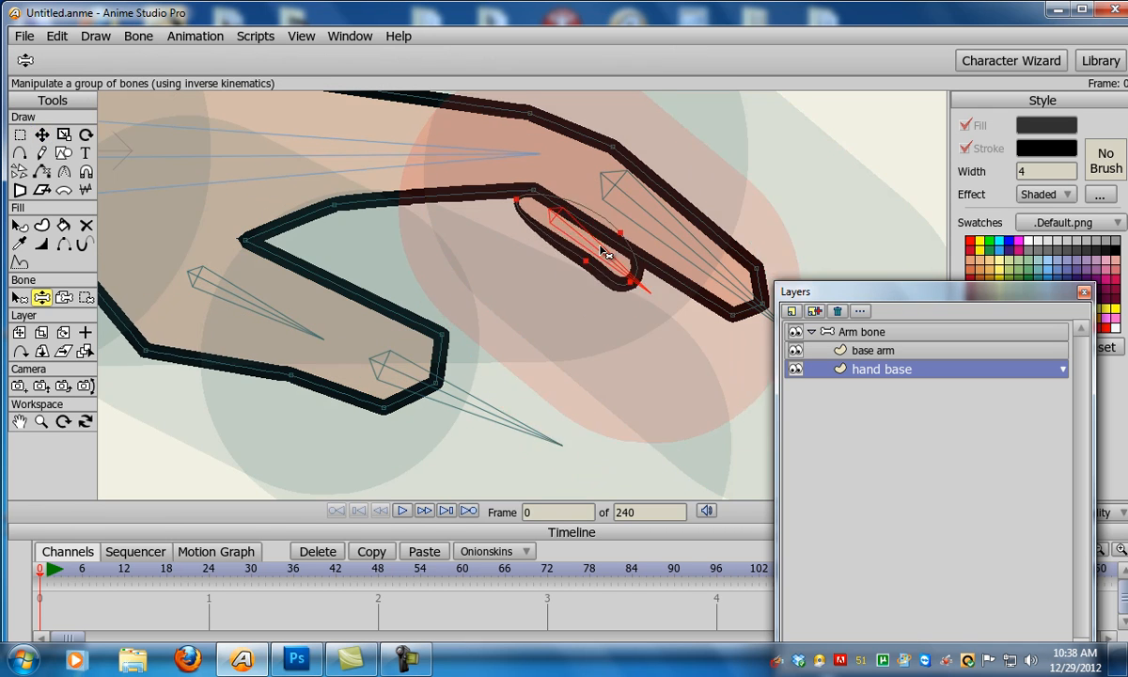
pyautogui.moveTo(600, 250); pyautogui.dragTo(603, 240)
pyautogui.hotkey('ctrl', 'z')
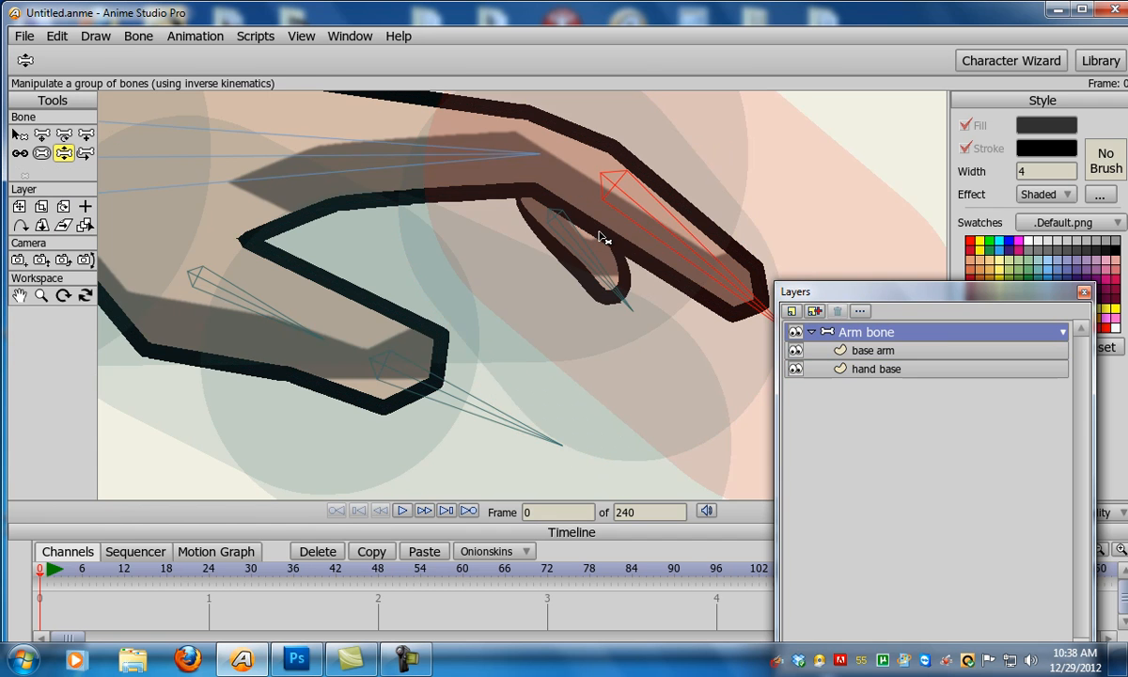
pyautogui.press('t')
pyautogui.press('z')
pyautogui.click(625, 311)
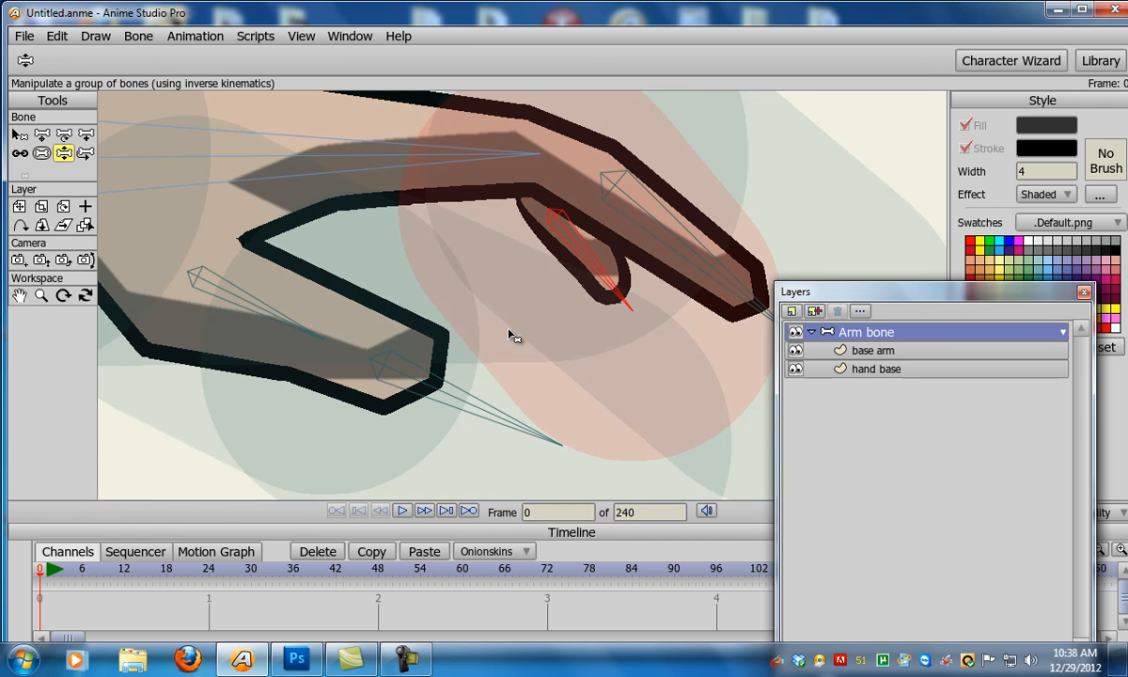
# Manipulate the arm bones of the full rig and examine how the hand follows the arm
pyautogui.scroll(-5, 553, 351)
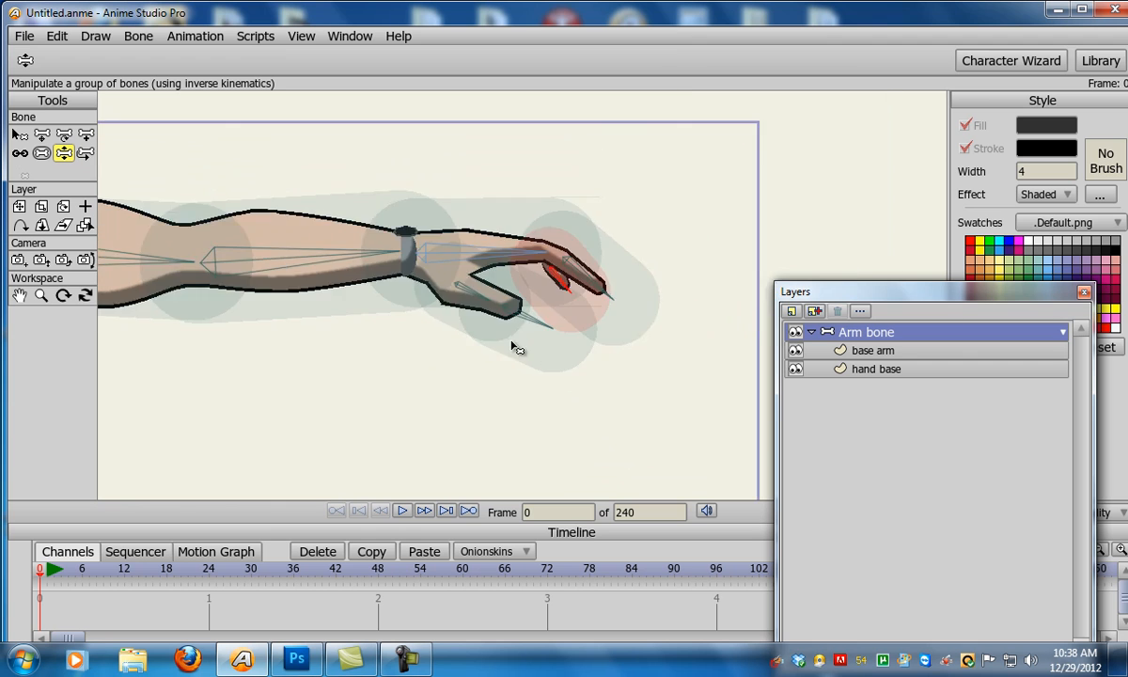
pyautogui.scroll(-2, 583, 376)
pyautogui.moveTo(453, 309); pyautogui.dragTo(713, 327)
pyautogui.scroll(3, 569, 368)
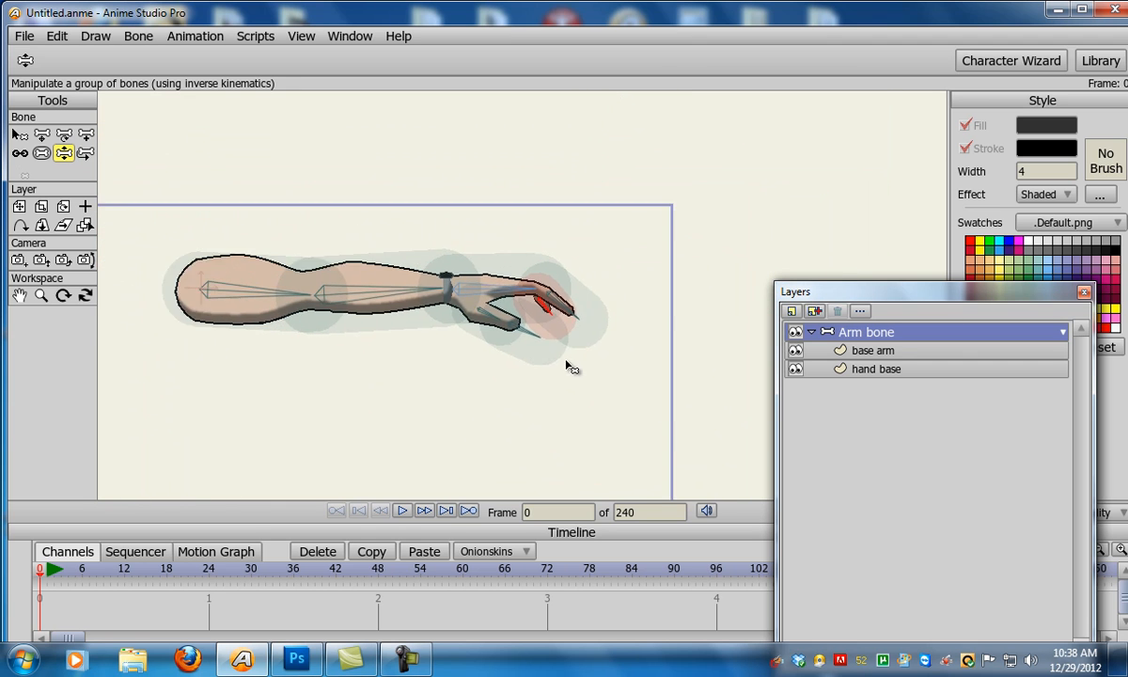
pyautogui.moveTo(268, 290); pyautogui.dragTo(265, 216)
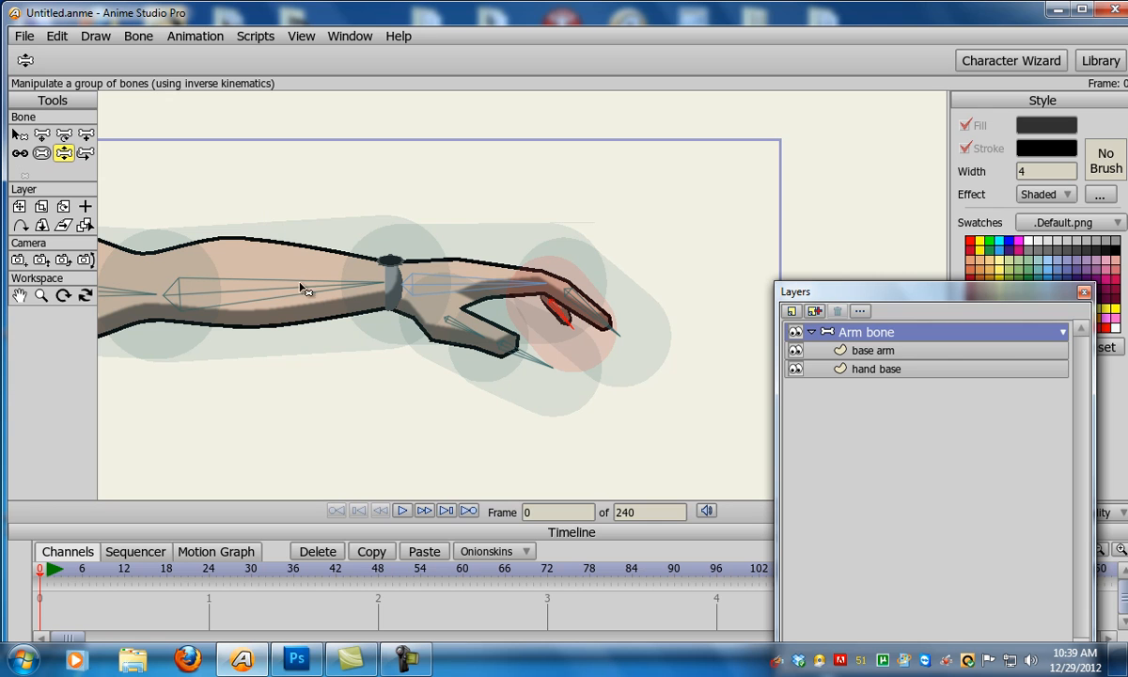
# Bind the wrist, palm and knuckle points on the hand base layer to the hand bone and test the forearm's movement
pyautogui.click(870, 371)
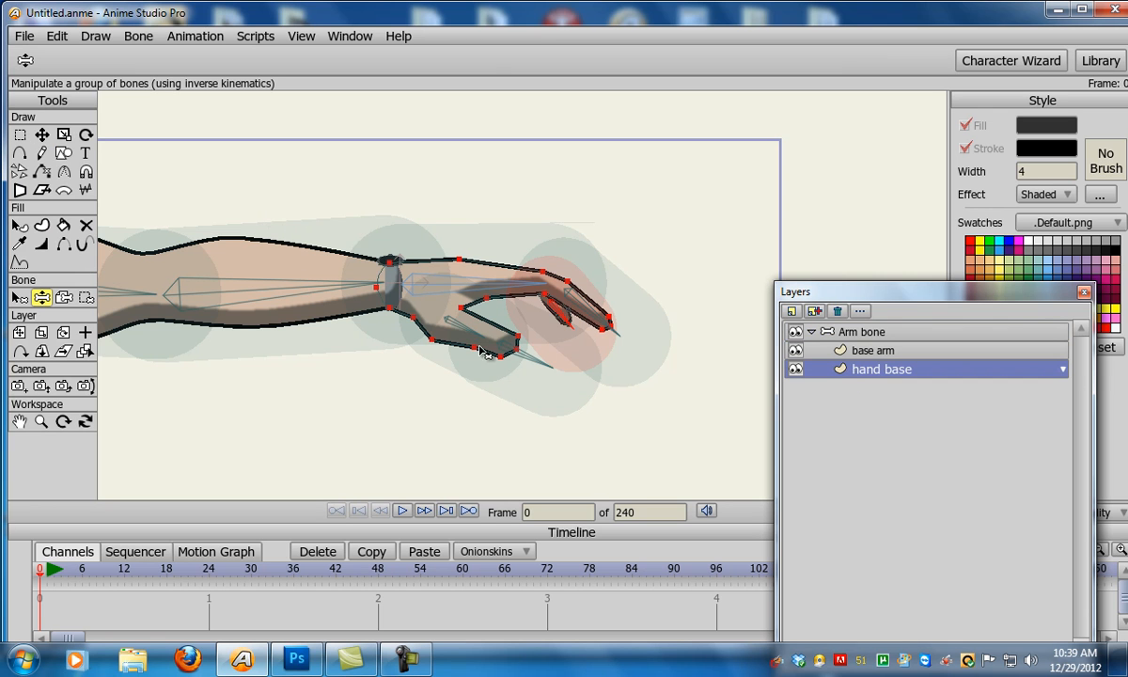
pyautogui.press('z')
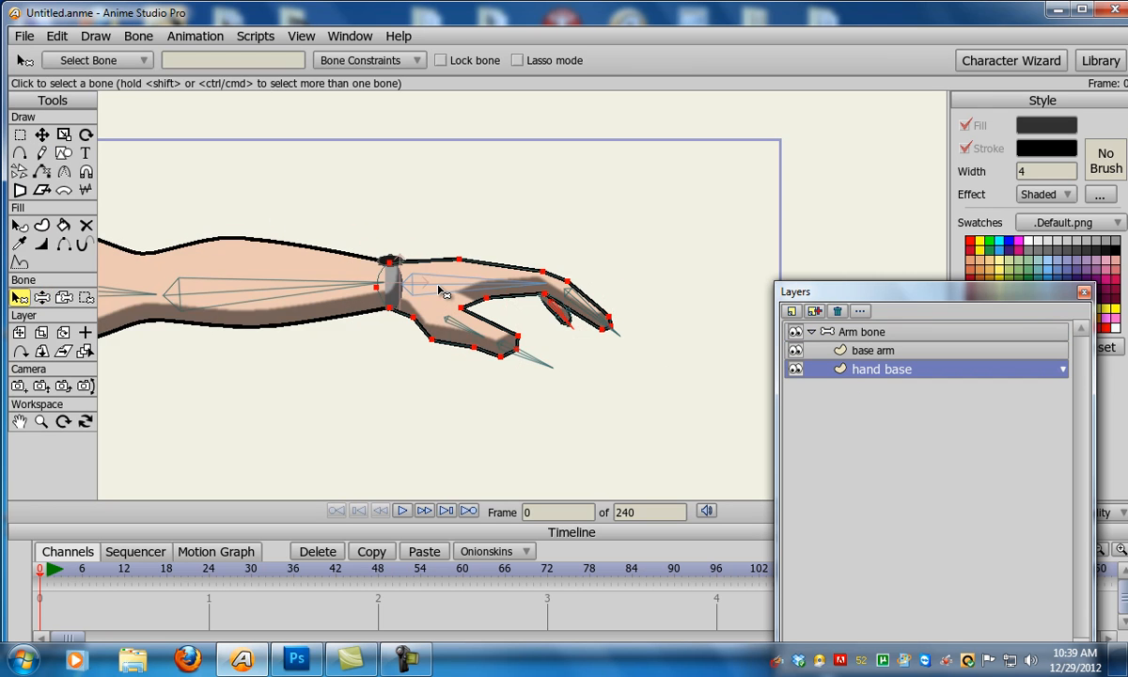
pyautogui.press('i')
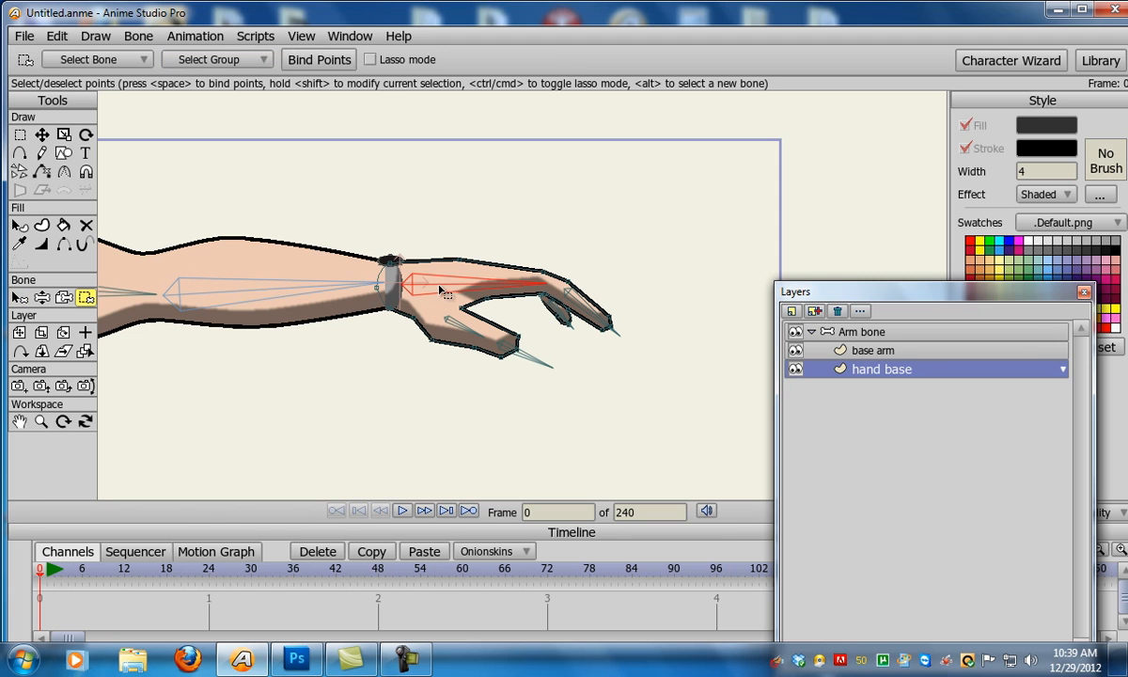
pyautogui.moveTo(348, 235); pyautogui.dragTo(428, 337)
pyautogui.keyDown('shift'); pyautogui.click(459, 308); pyautogui.keyUp('shift')
pyautogui.moveTo(473, 254); pyautogui.dragTo(552, 308)
pyautogui.press('z')
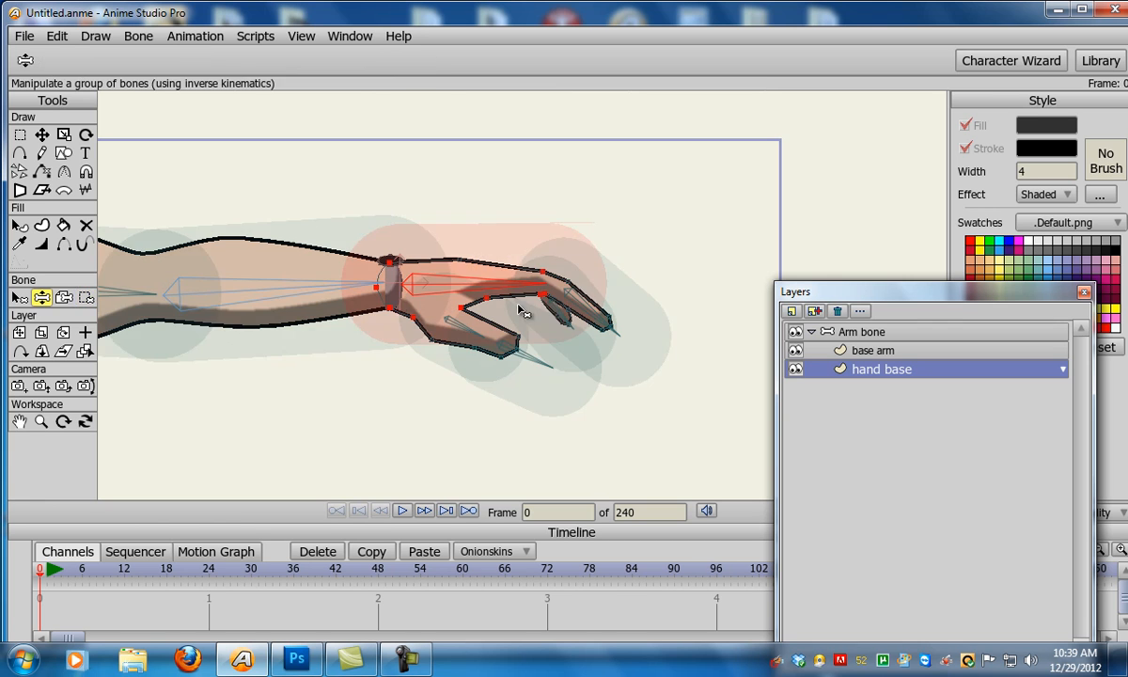
pyautogui.moveTo(307, 286); pyautogui.dragTo(315, 224)
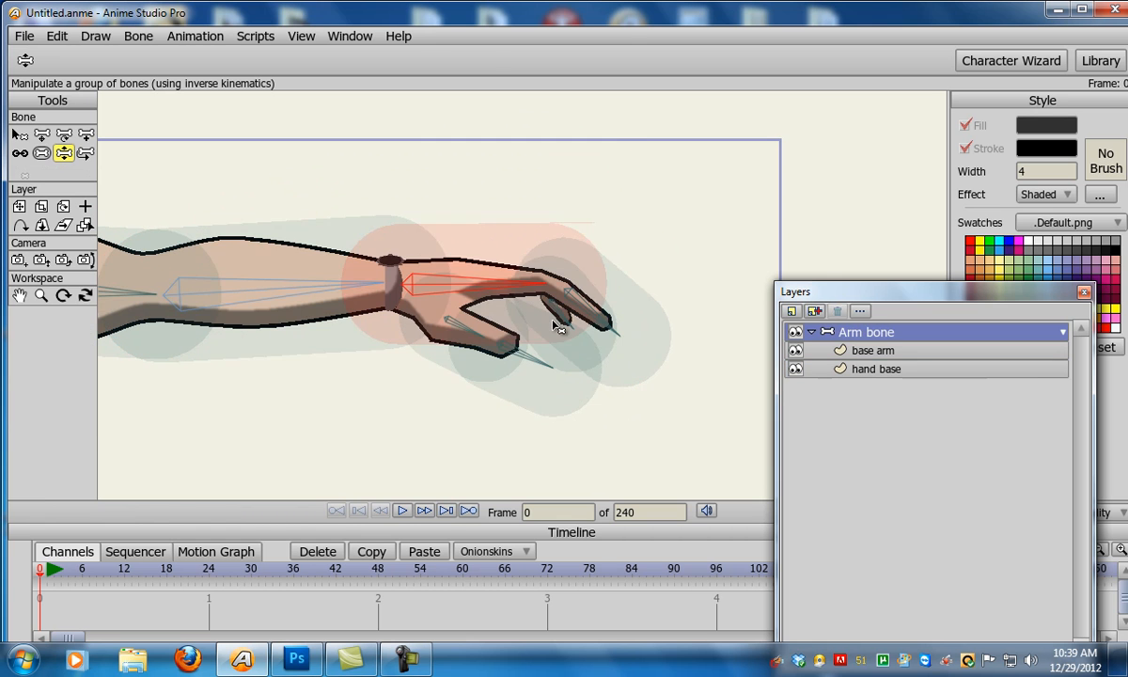
# Return the playback to frame 0 and make the hand base layer active
pyautogui.press('b')
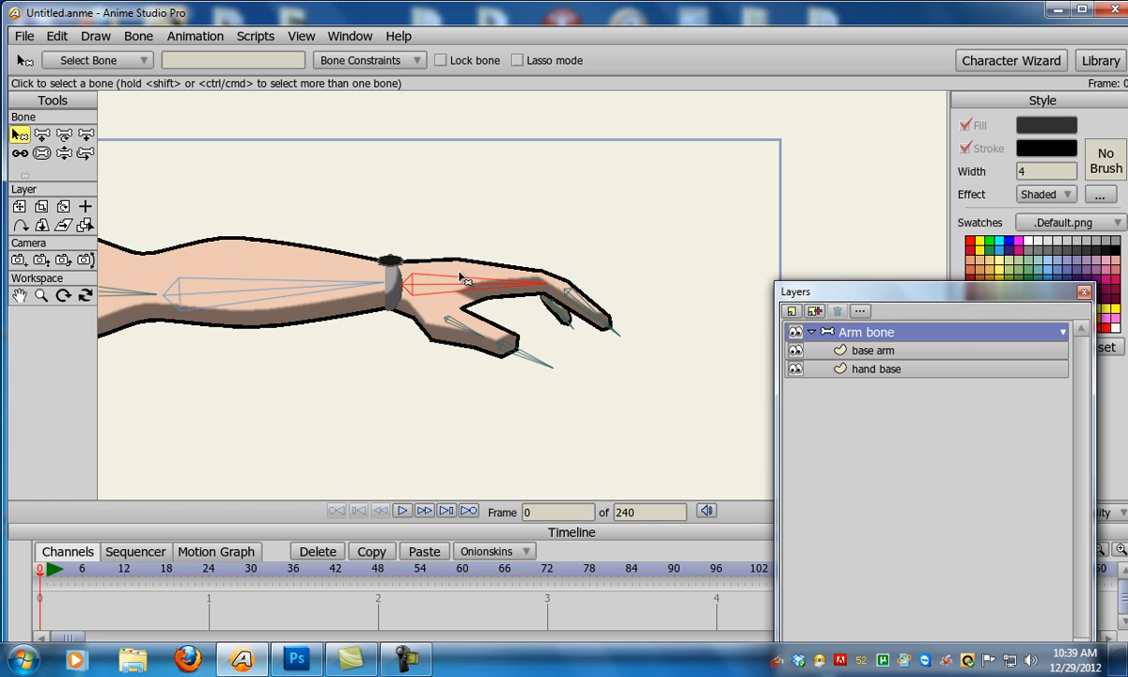
pyautogui.press('space')
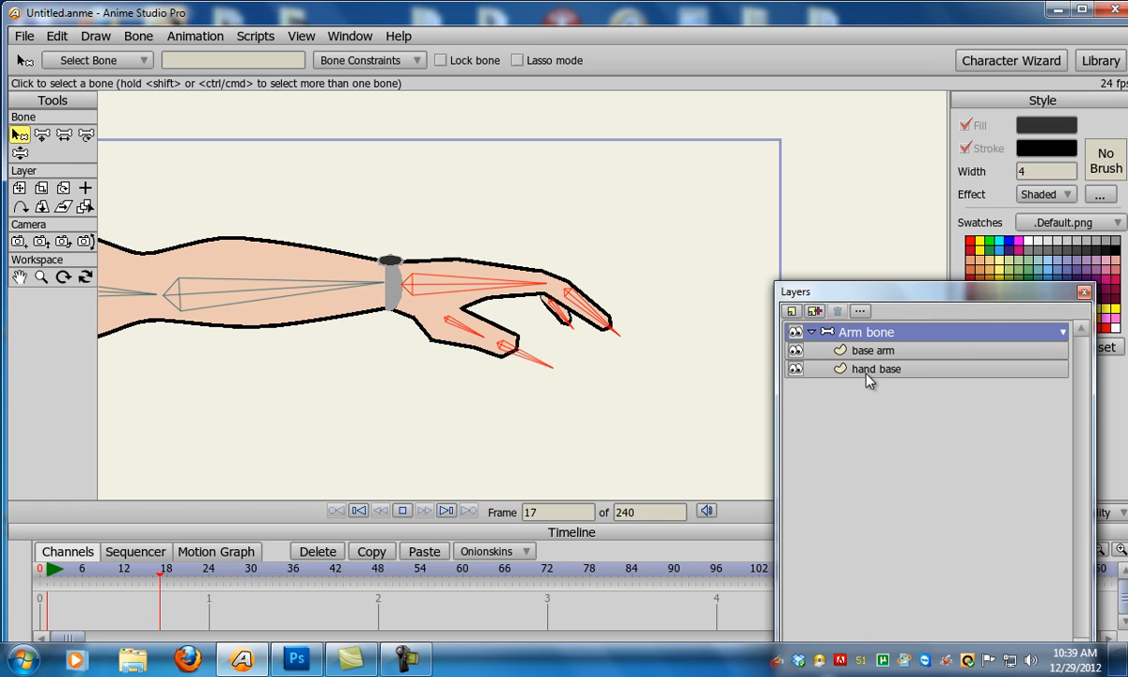
pyautogui.click(336, 510)
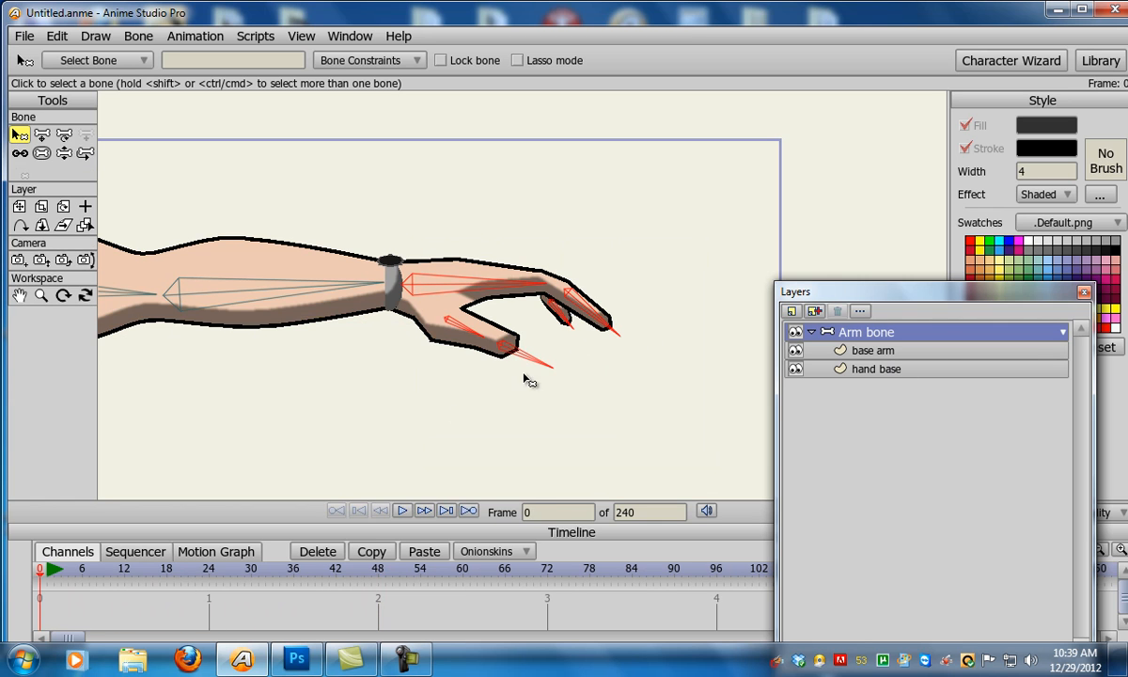
pyautogui.click(873, 368)
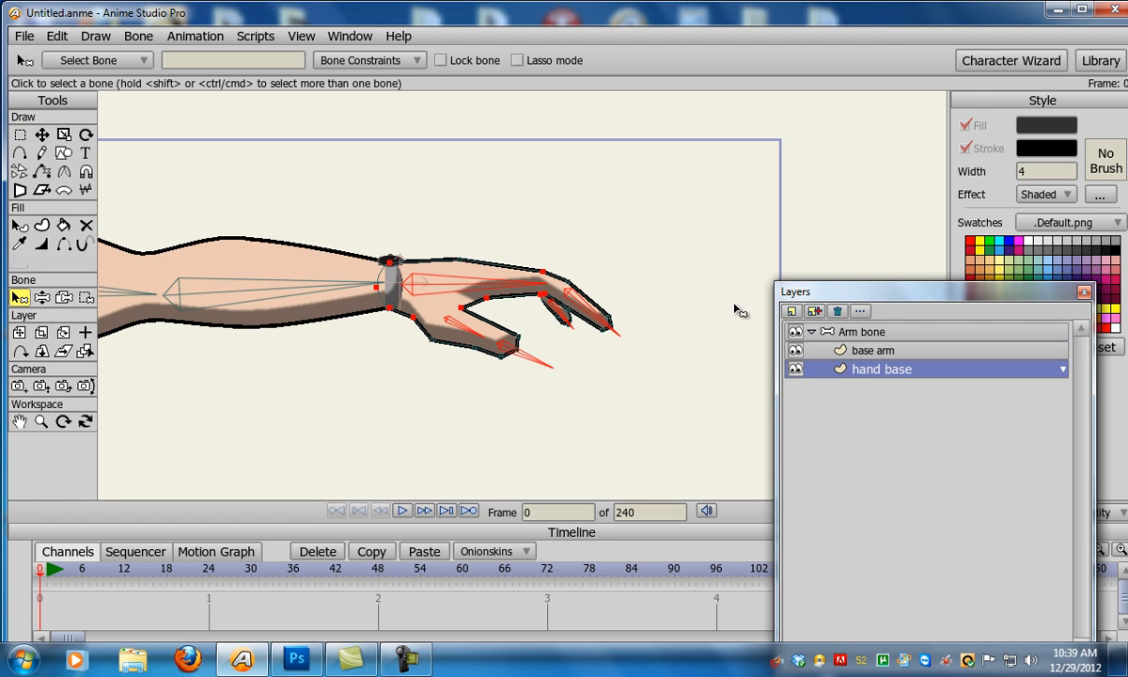
# Bind all the hand outline points on the hand base layer to the hand bone and test the bones
pyautogui.click(455, 293)
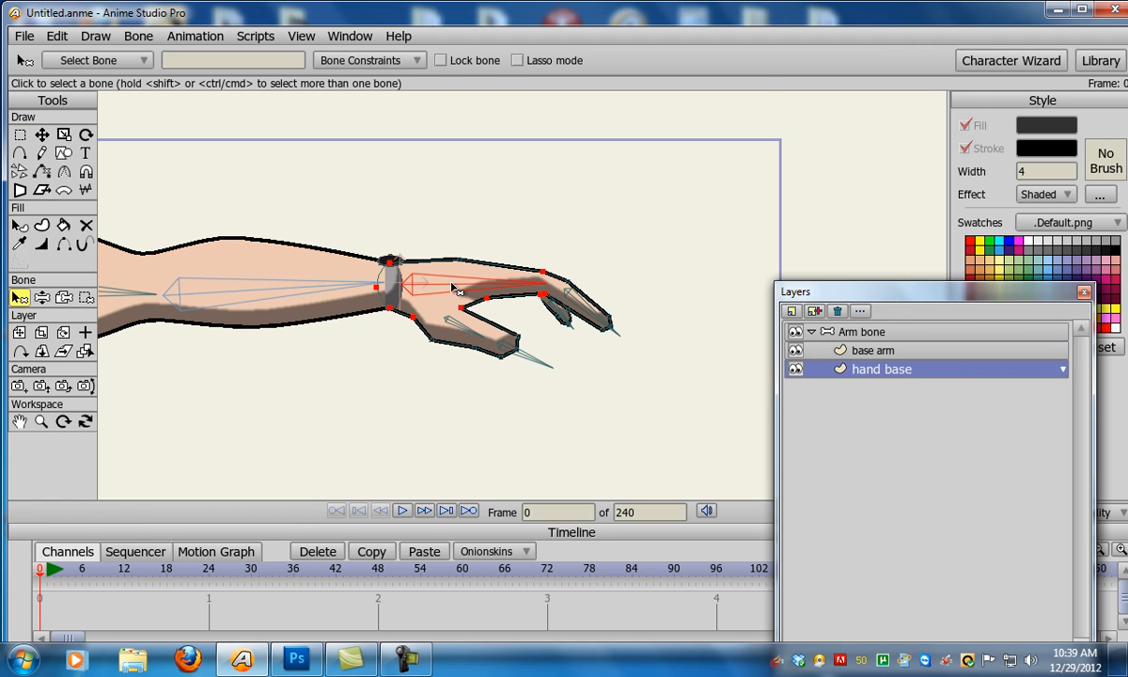
pyautogui.press('i')
pyautogui.moveTo(393, 215); pyautogui.dragTo(557, 348)
pyautogui.moveTo(358, 217); pyautogui.dragTo(795, 498)
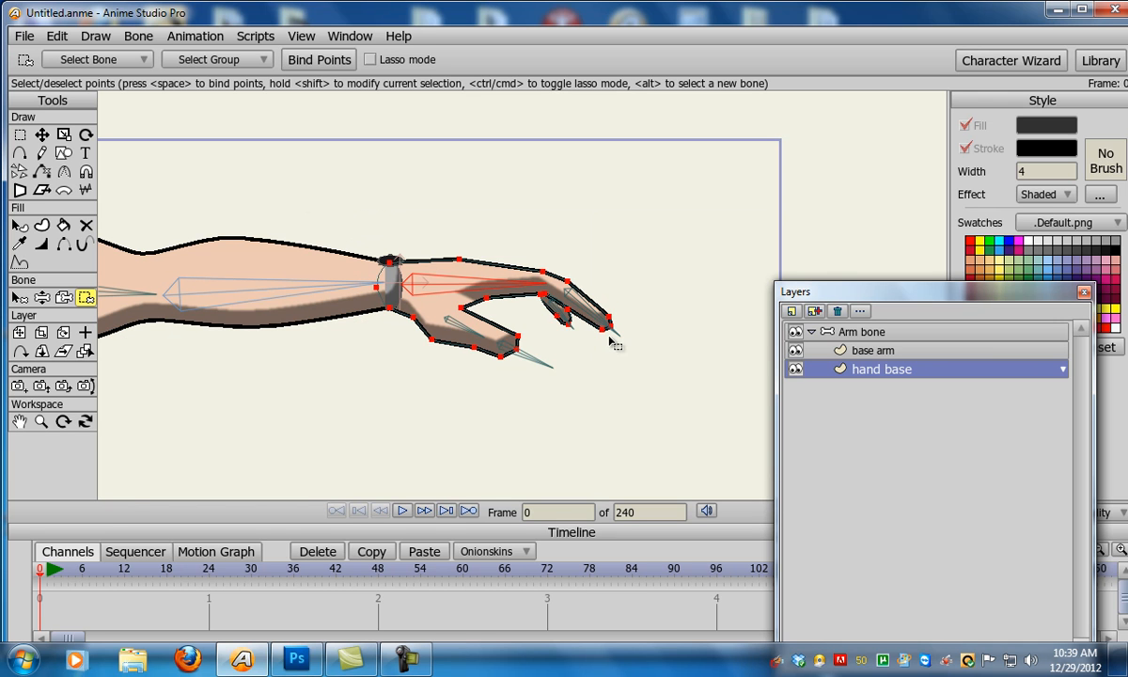
pyautogui.press('z')
pyautogui.moveTo(337, 265); pyautogui.dragTo(481, 289)
# Bind the lower thumb points to the thumb's base bone and the thumb tip points to its tip bone
pyautogui.press('b')
pyautogui.click(435, 310)
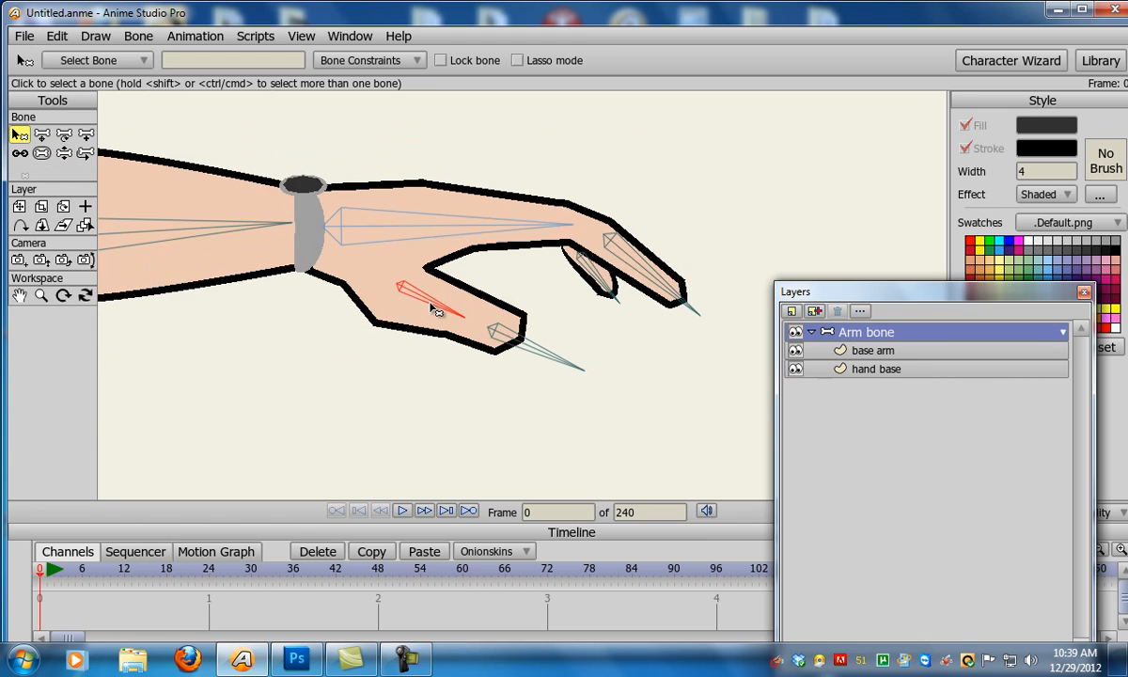
pyautogui.click(876, 369)
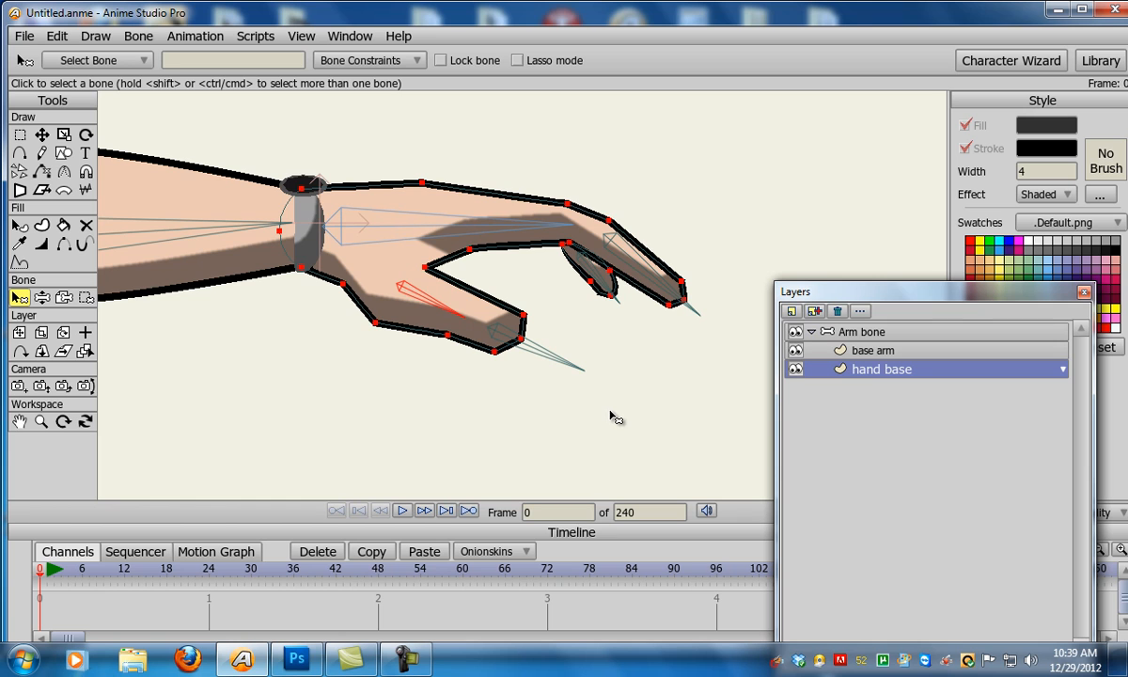
pyautogui.press('i')
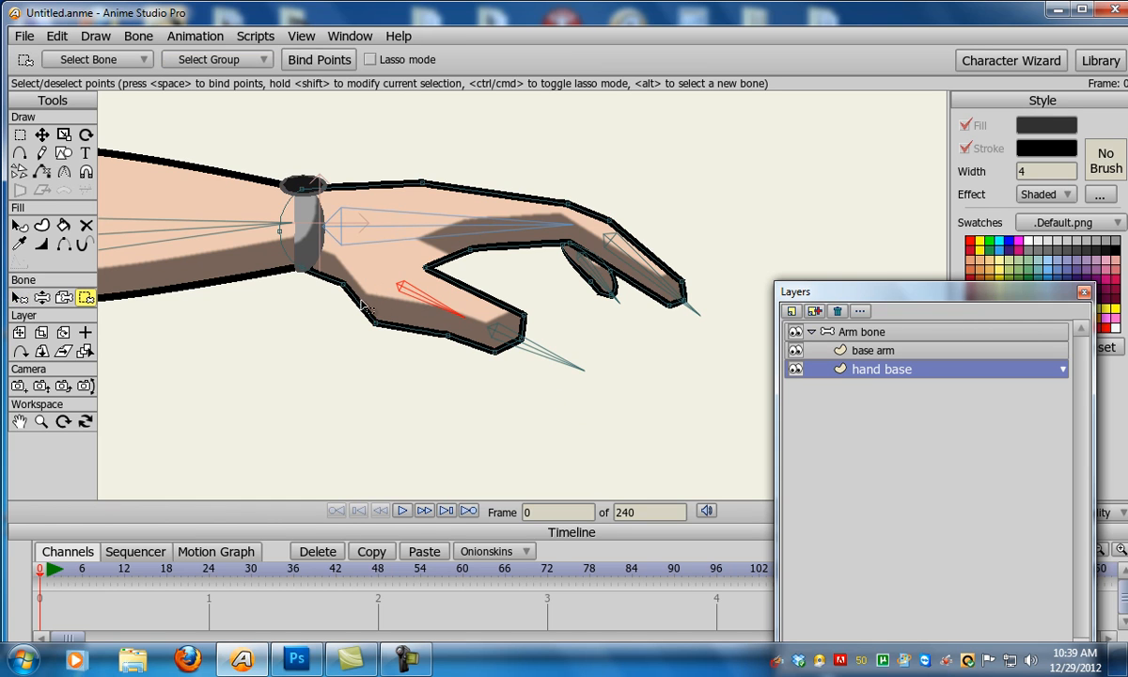
pyautogui.moveTo(358, 315); pyautogui.dragTo(557, 387)
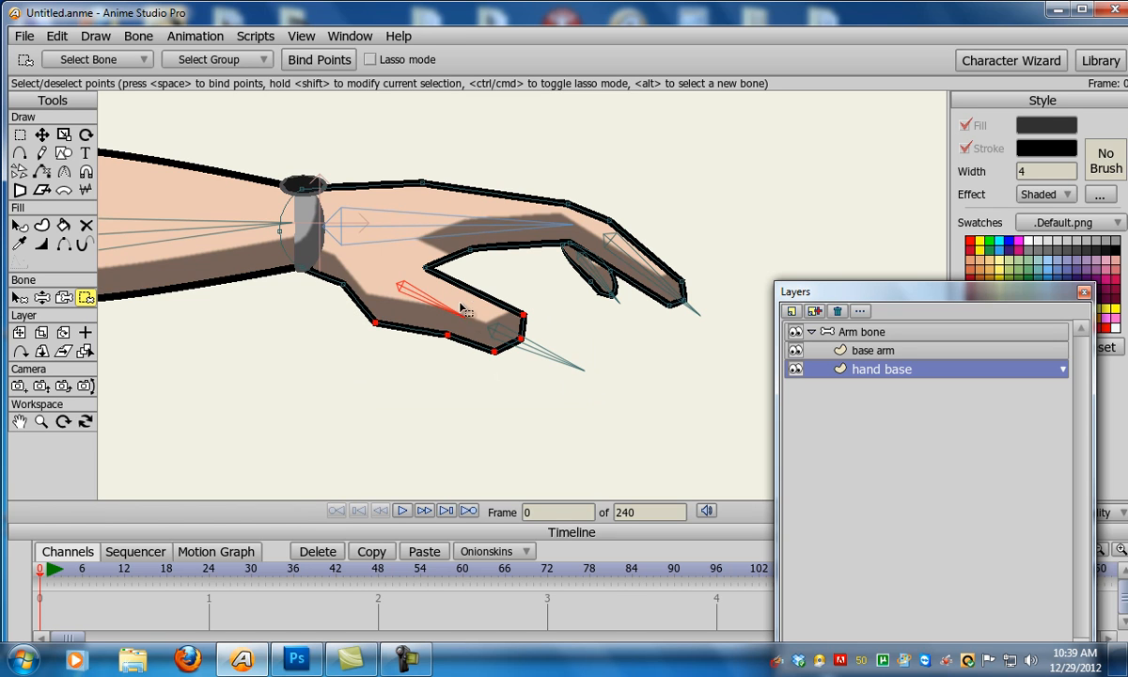
pyautogui.keyDown('alt'); pyautogui.click(502, 331); pyautogui.keyUp('alt')
pyautogui.moveTo(475, 301); pyautogui.dragTo(579, 398)
# Try to bind the small second finger's outline points to its own bone
pyautogui.press('b')
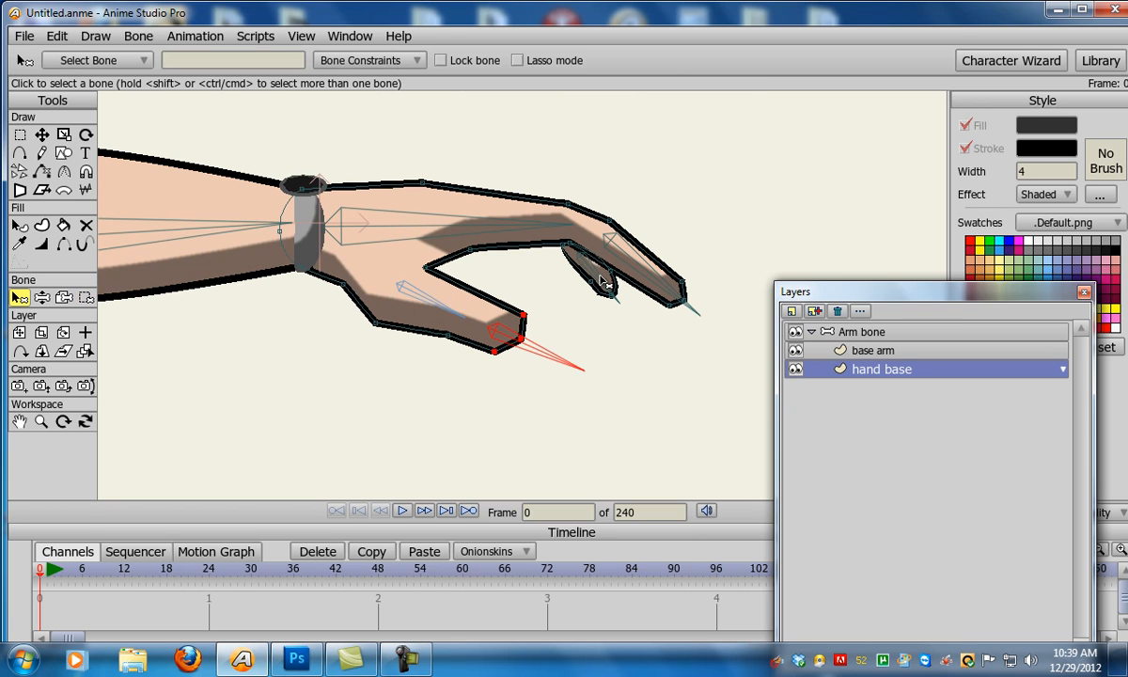
pyautogui.click(597, 279)
pyautogui.press('i')
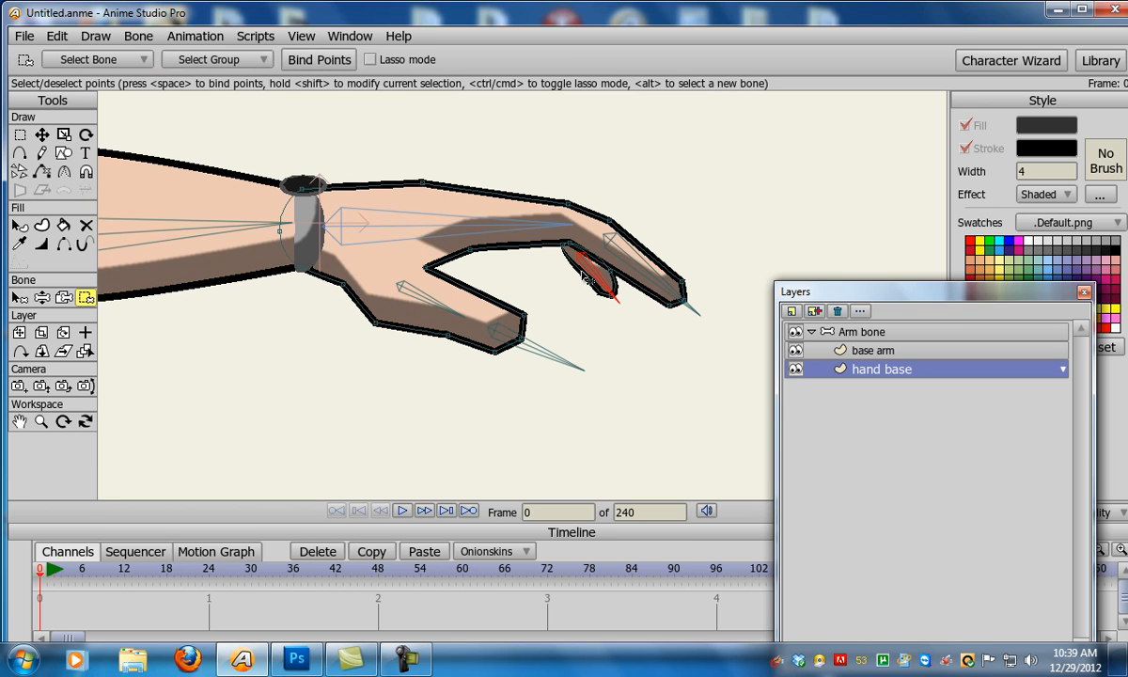
# Bind the index finger's fingertip and knuckle points to the index finger bone
pyautogui.press('b')
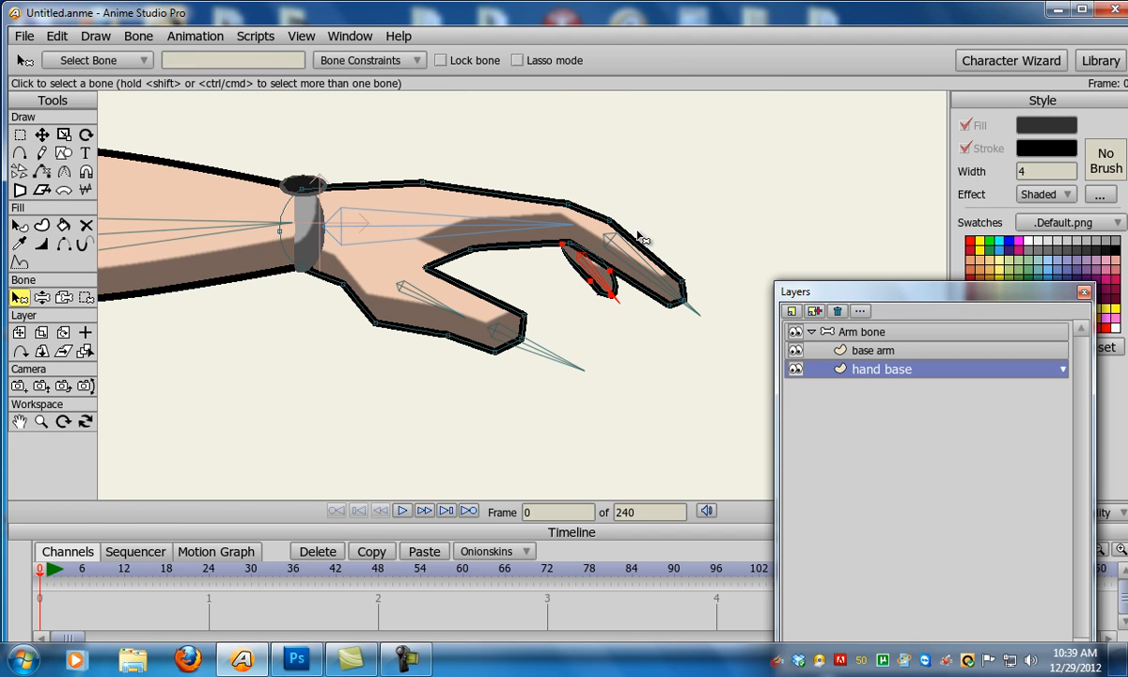
pyautogui.click(642, 259)
pyautogui.press('i')
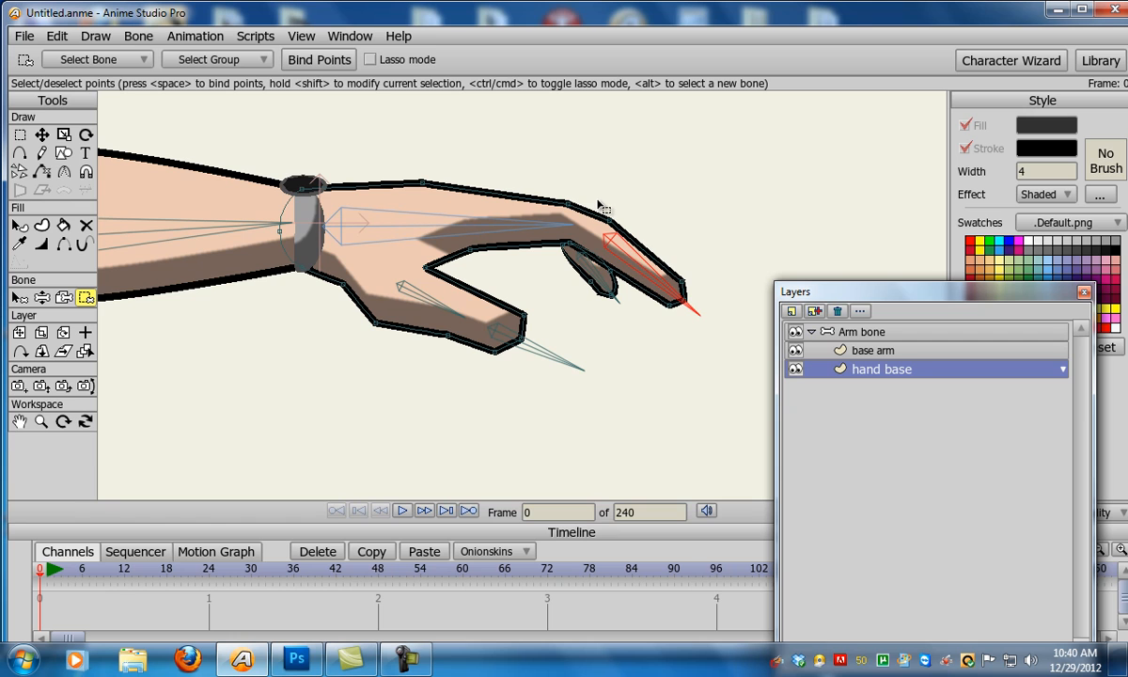
pyautogui.moveTo(660, 252); pyautogui.dragTo(724, 350)
pyautogui.keyDown('shift'); pyautogui.click(611, 220); pyautogui.keyUp('shift')
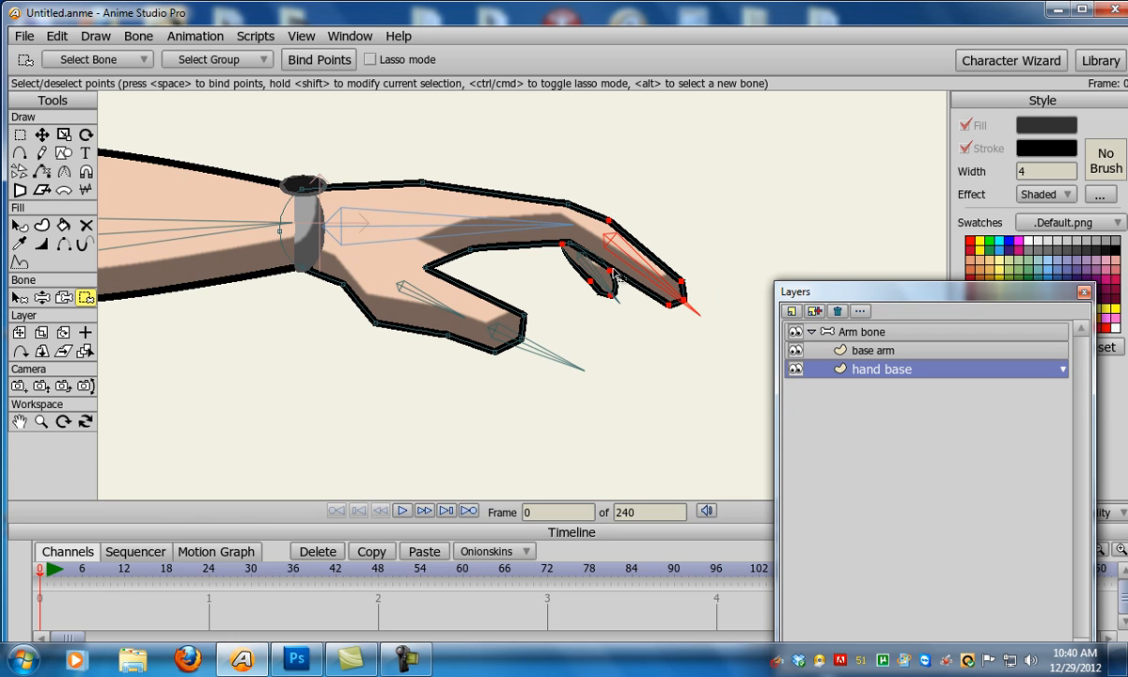
pyautogui.hotkey('ctrl', 'a')
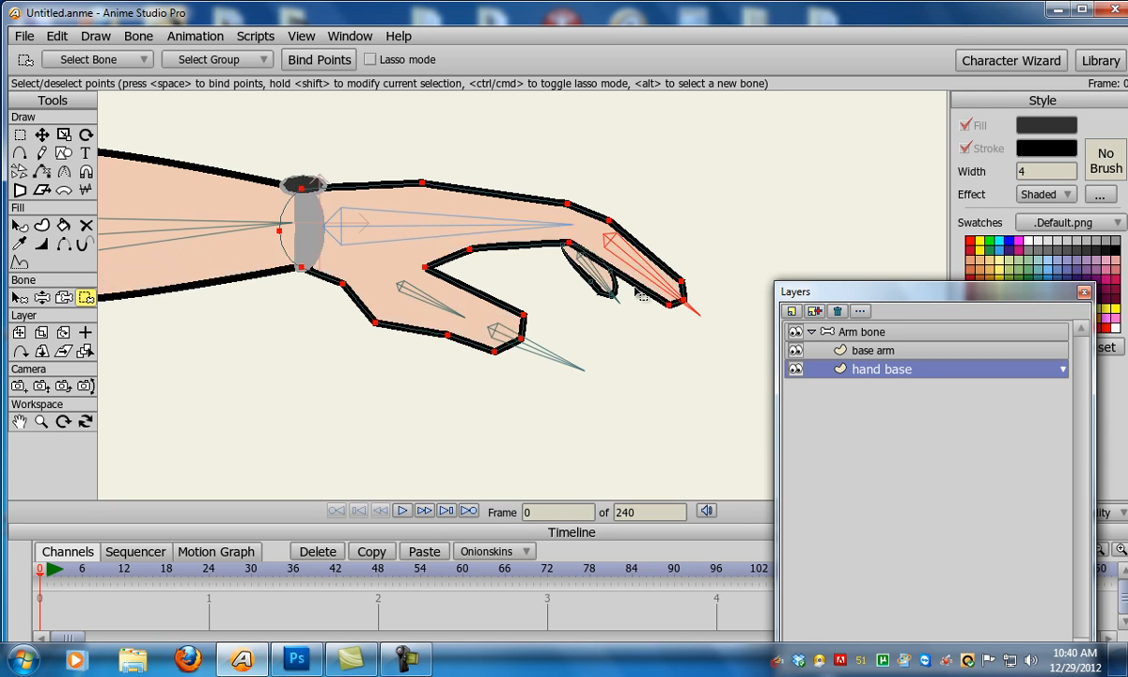
pyautogui.click(594, 263)
pyautogui.click(573, 247)
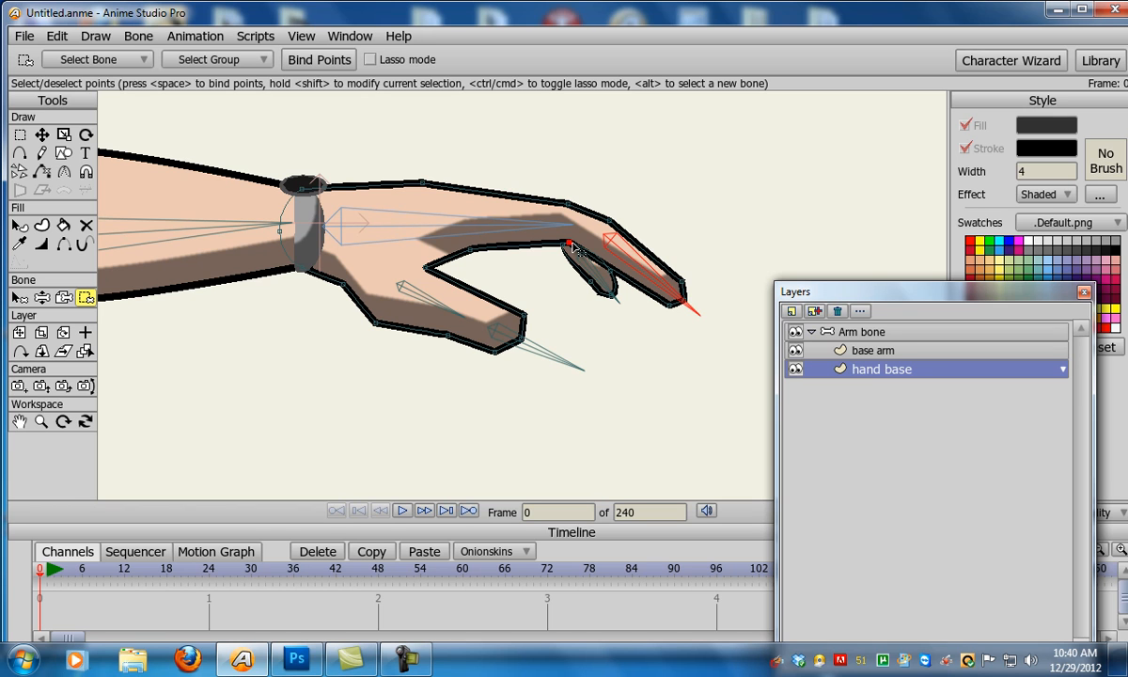
# Check which points belong to the hand bone and test how the fingers follow the hand's movement
pyautogui.press('z')
pyautogui.click(540, 230)
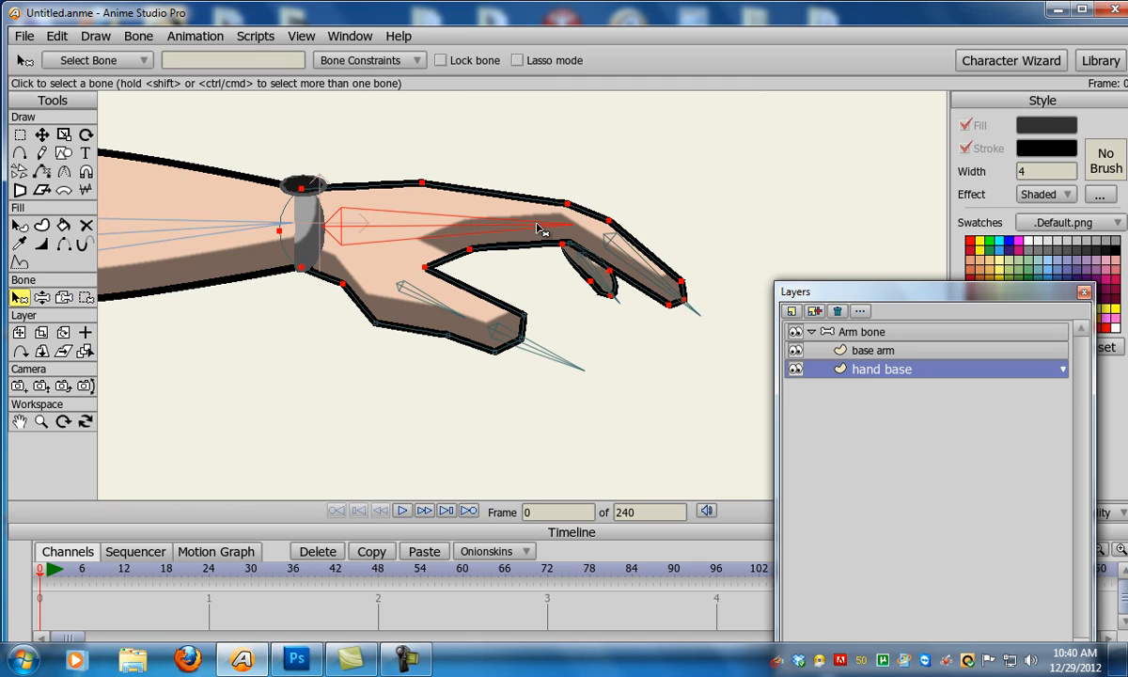
pyautogui.press('z')
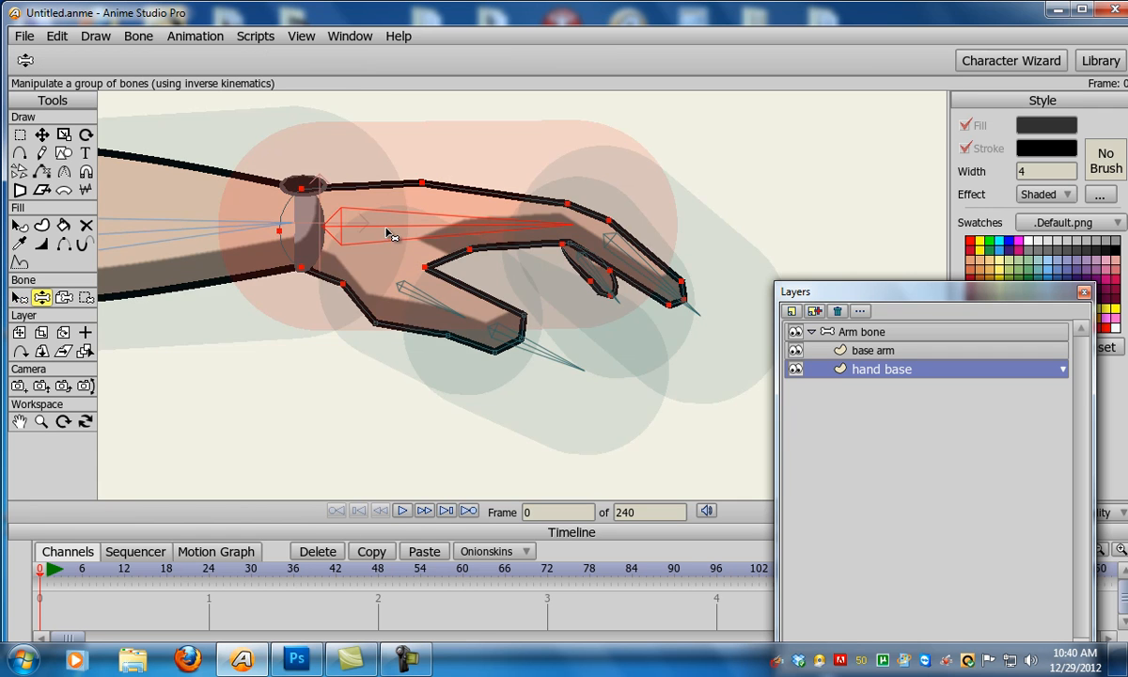
pyautogui.scroll(-5, 393, 236)
pyautogui.moveTo(444, 262); pyautogui.dragTo(452, 273)
pyautogui.click(531, 265)
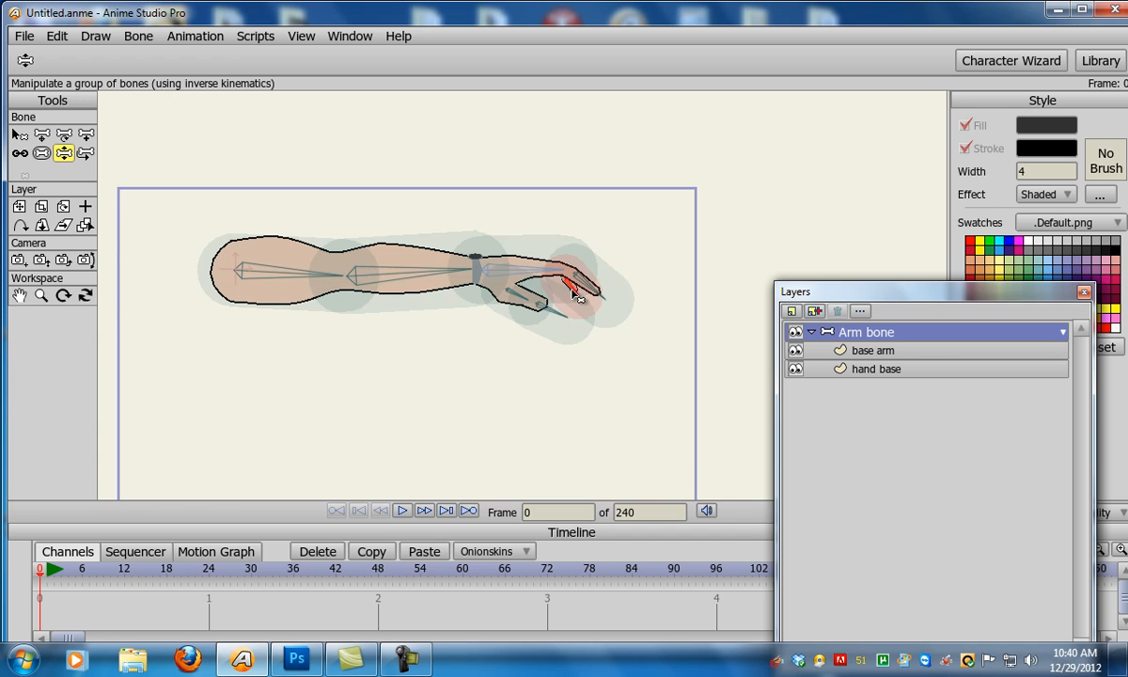
# Bind the small second finger's outline points on the hand base layer to the small finger bone
pyautogui.scroll(5, 578, 297)
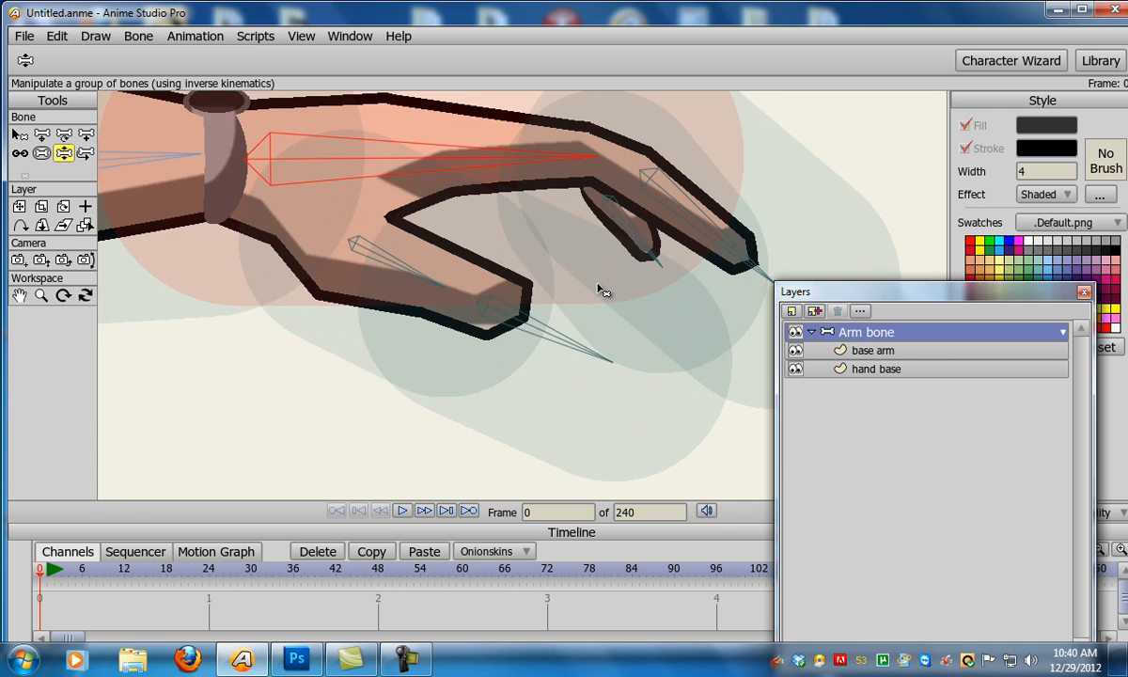
pyautogui.scroll(2, 602, 292)
pyautogui.press('b')
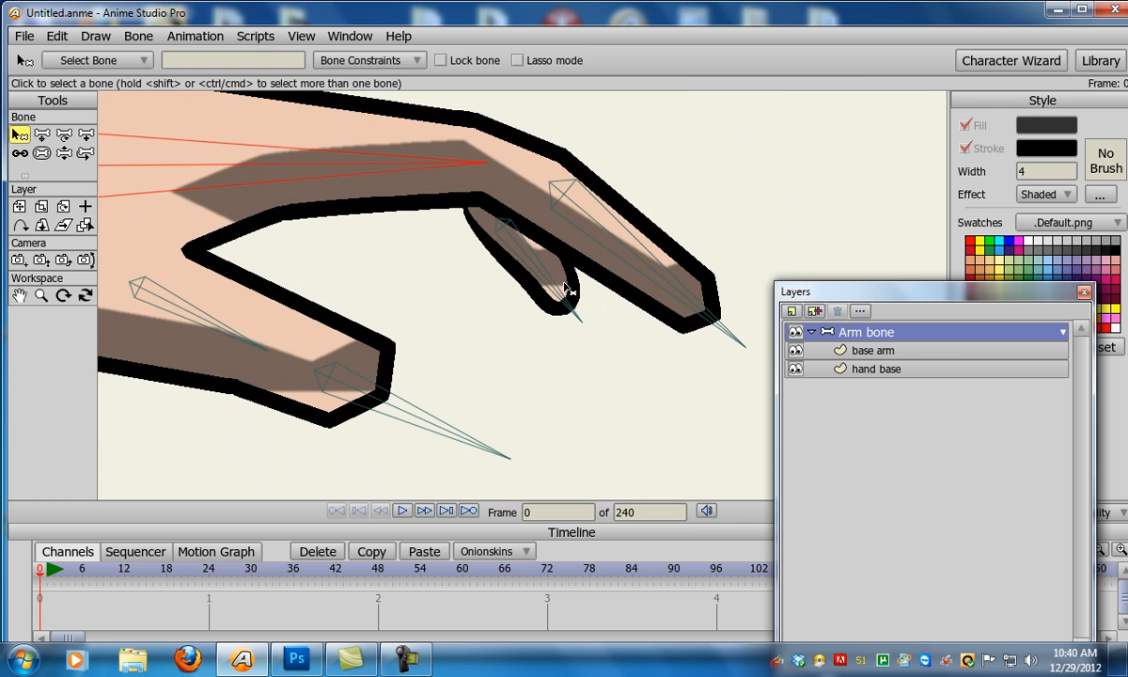
pyautogui.click(874, 369)
pyautogui.click(546, 272)
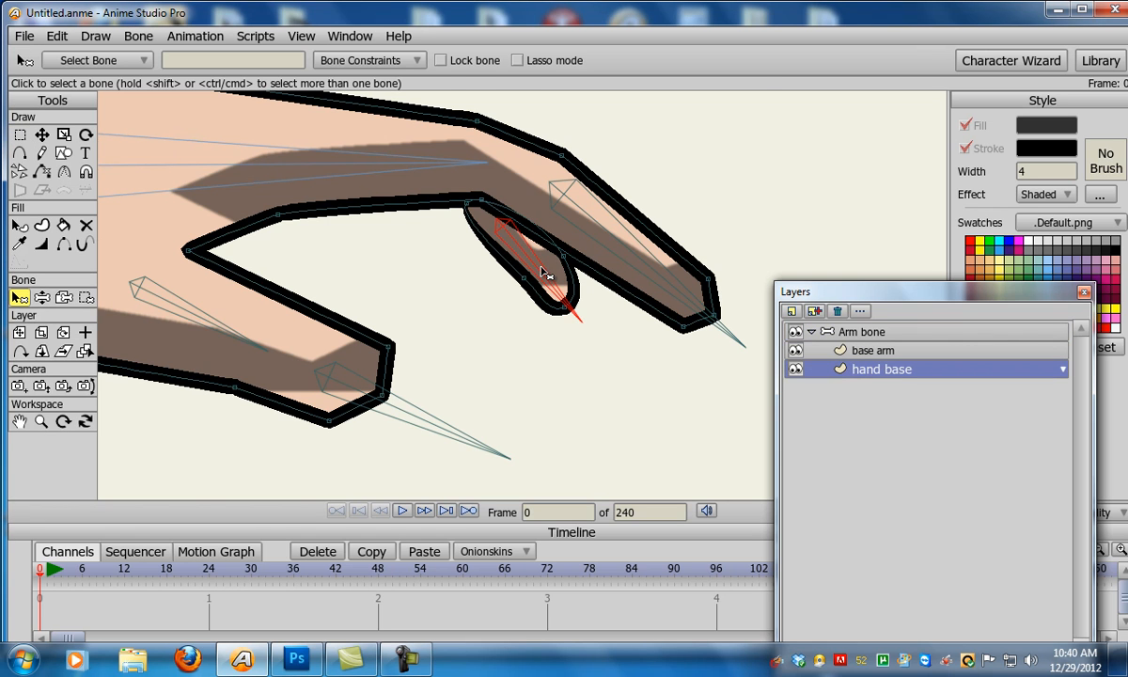
pyautogui.press('i')
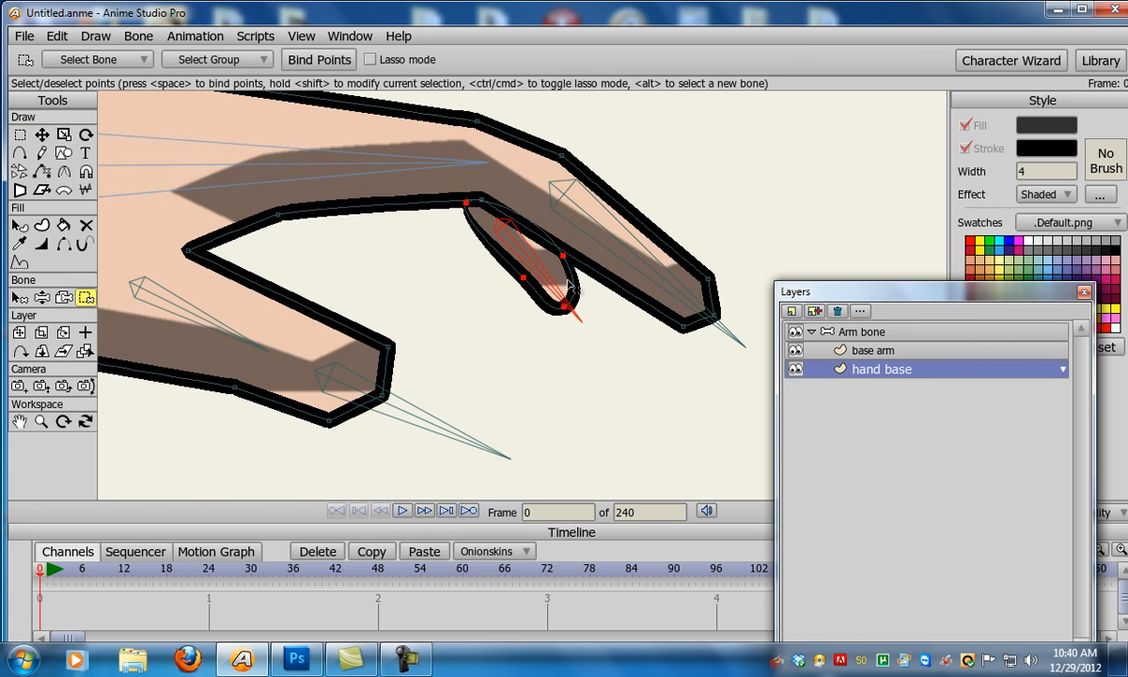
# Manipulate the upper arm, forearm and finger bones to test how the whole arm deforms
pyautogui.press('z')
pyautogui.scroll(-5, 524, 348)
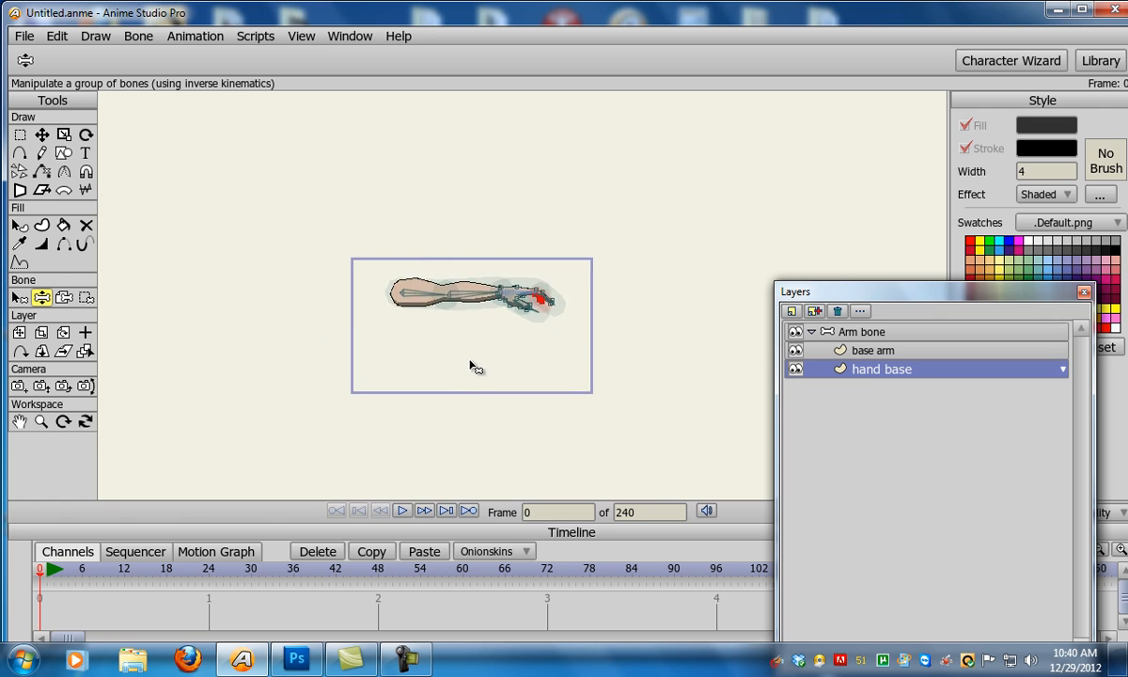
pyautogui.scroll(2, 437, 339)
pyautogui.moveTo(319, 296); pyautogui.dragTo(336, 335)
pyautogui.moveTo(391, 294); pyautogui.dragTo(289, 182)
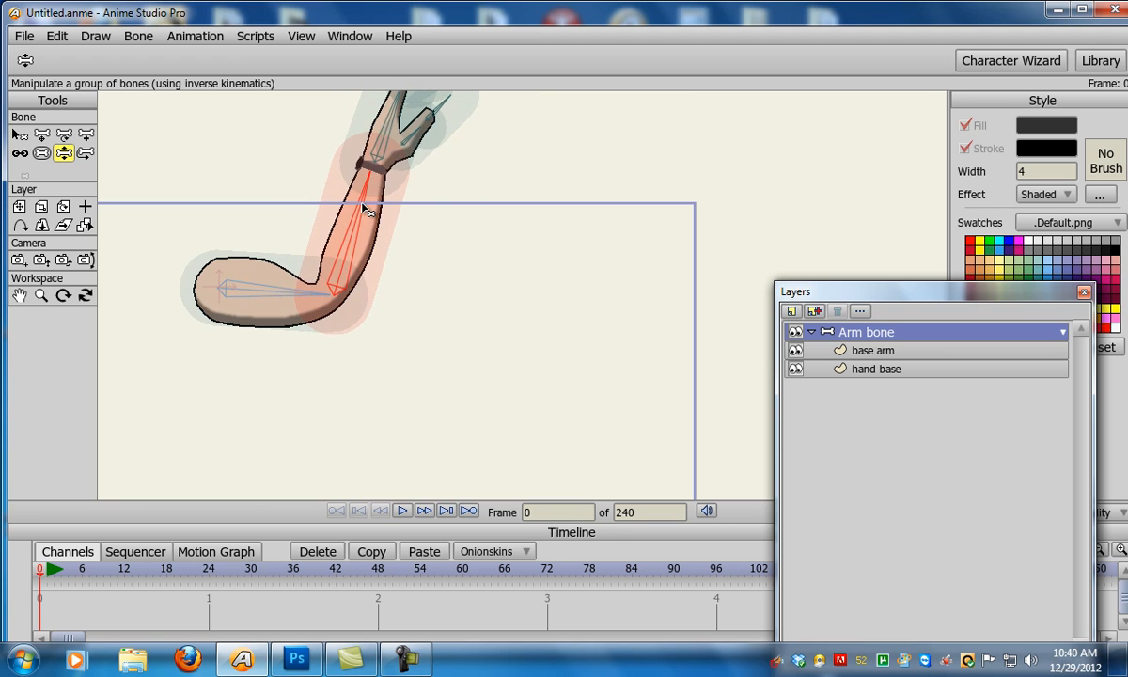
pyautogui.moveTo(367, 205); pyautogui.dragTo(365, 290)
pyautogui.moveTo(382, 225); pyautogui.dragTo(564, 361)
pyautogui.scroll(2, 619, 260)
pyautogui.scroll(-4, 569, 247)
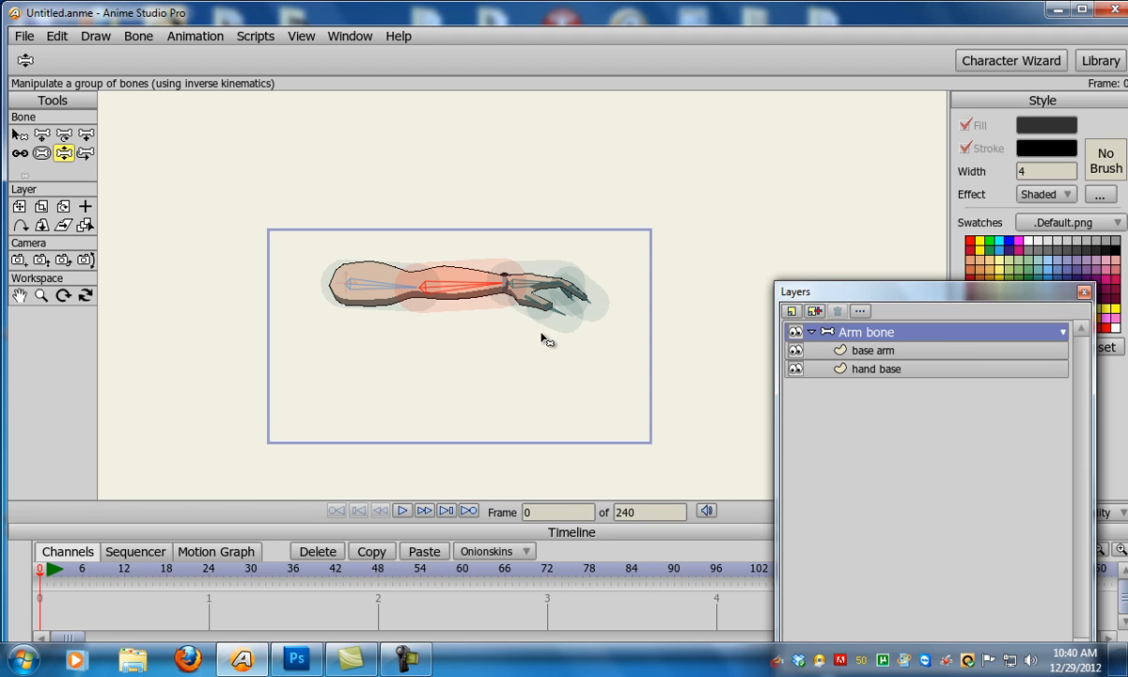
# Collapse the Arm bone layer group and pose the arm hanging straight down at frame 1
pyautogui.click(41, 574)
pyautogui.click(45, 576)
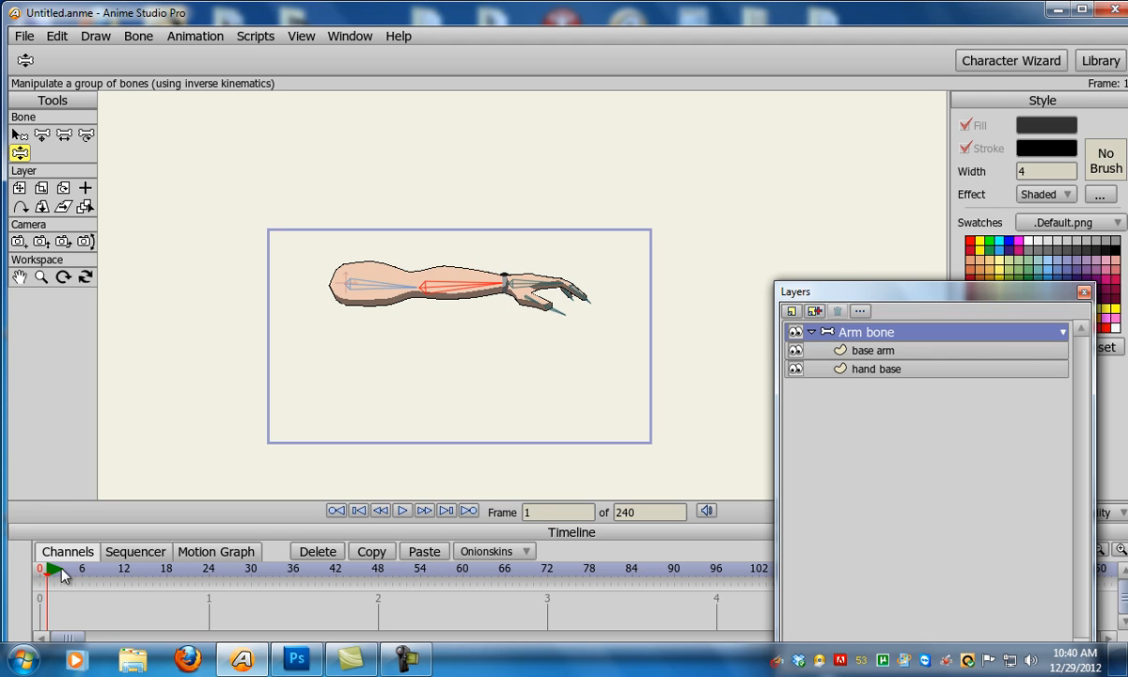
pyautogui.click(813, 335)
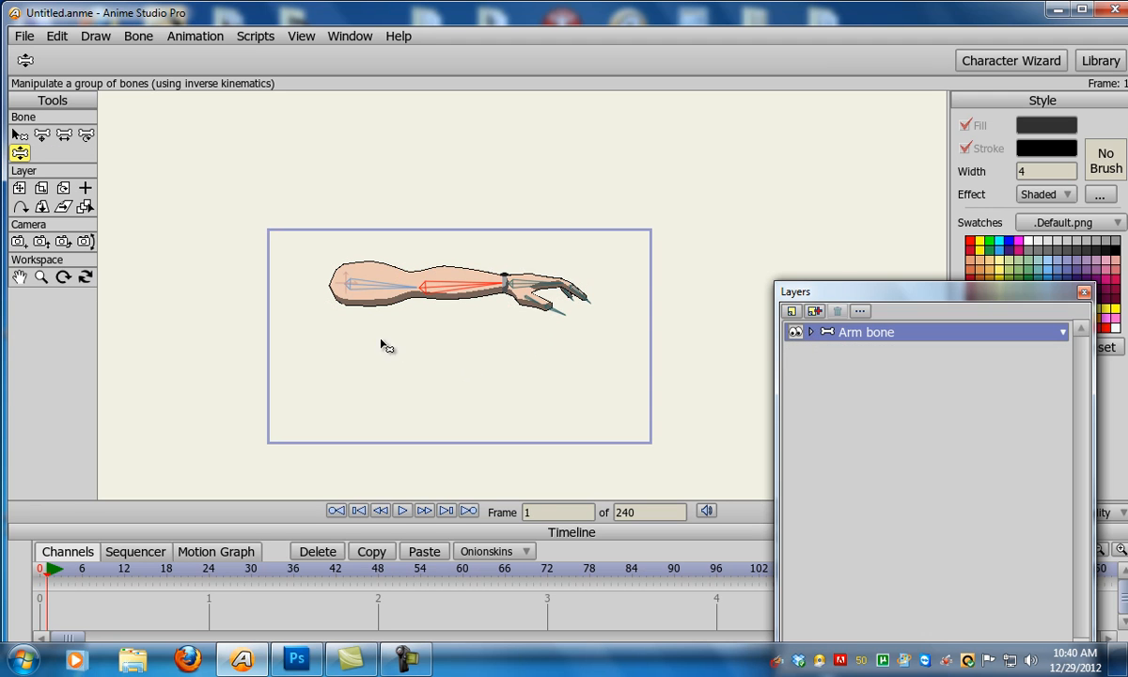
pyautogui.moveTo(367, 273); pyautogui.dragTo(334, 385)
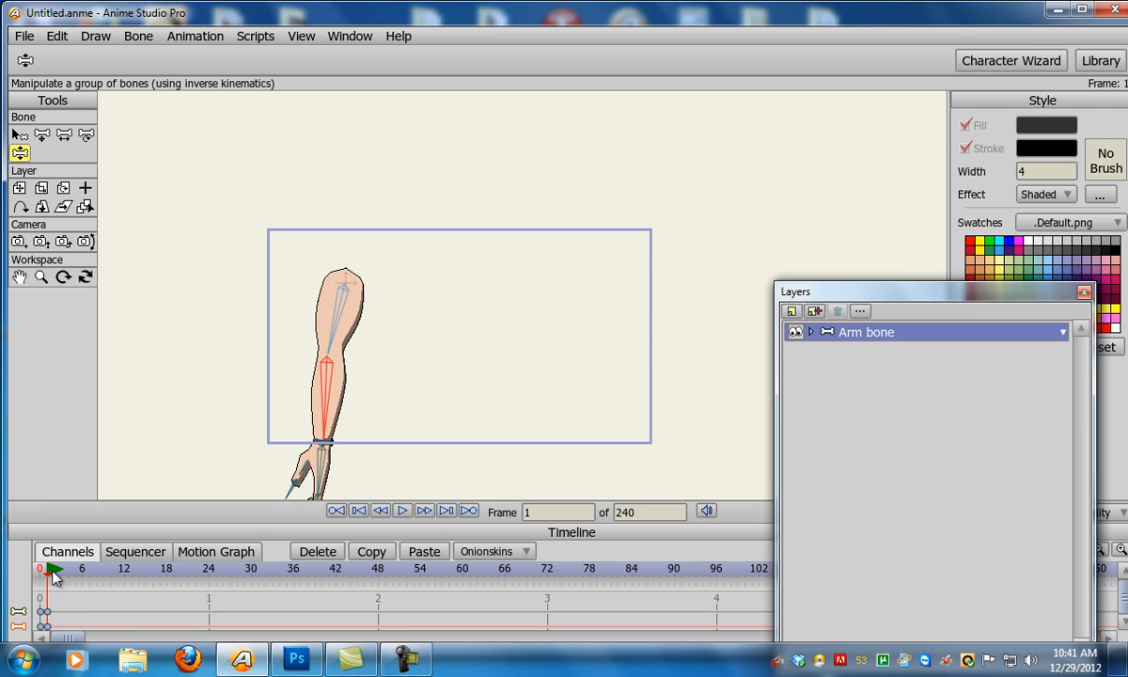
# Pose the arm at frame 6 with the forearm swung slightly forward and the hand bent back down
pyautogui.click(82, 569)
pyautogui.moveTo(322, 473); pyautogui.dragTo(499, 476)
pyautogui.moveTo(540, 483); pyautogui.dragTo(423, 516)
# Pose the arm at frame 15 reaching forward, with the elbow slightly bent and the hand level
pyautogui.moveTo(81, 580); pyautogui.dragTo(146, 584)
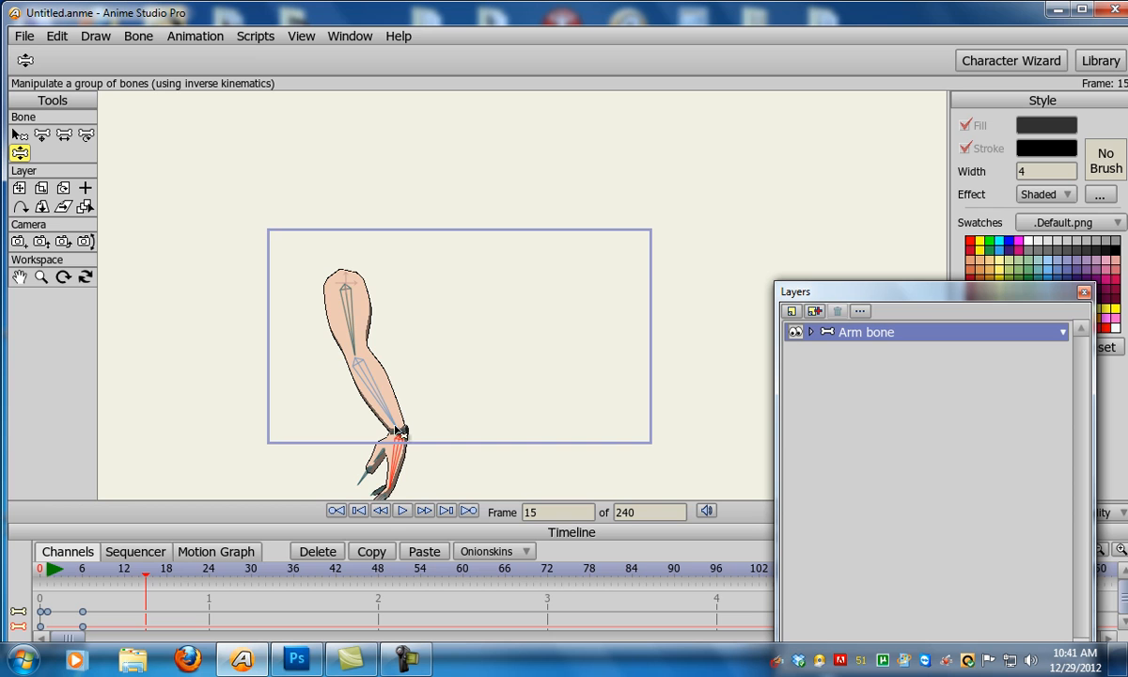
pyautogui.moveTo(399, 451); pyautogui.dragTo(588, 283)
pyautogui.moveTo(443, 306); pyautogui.dragTo(453, 304)
# Play the arm animation from frame 0, and pose the forearm raised nearly upright at frame 19
pyautogui.moveTo(137, 575); pyautogui.dragTo(7, 583)
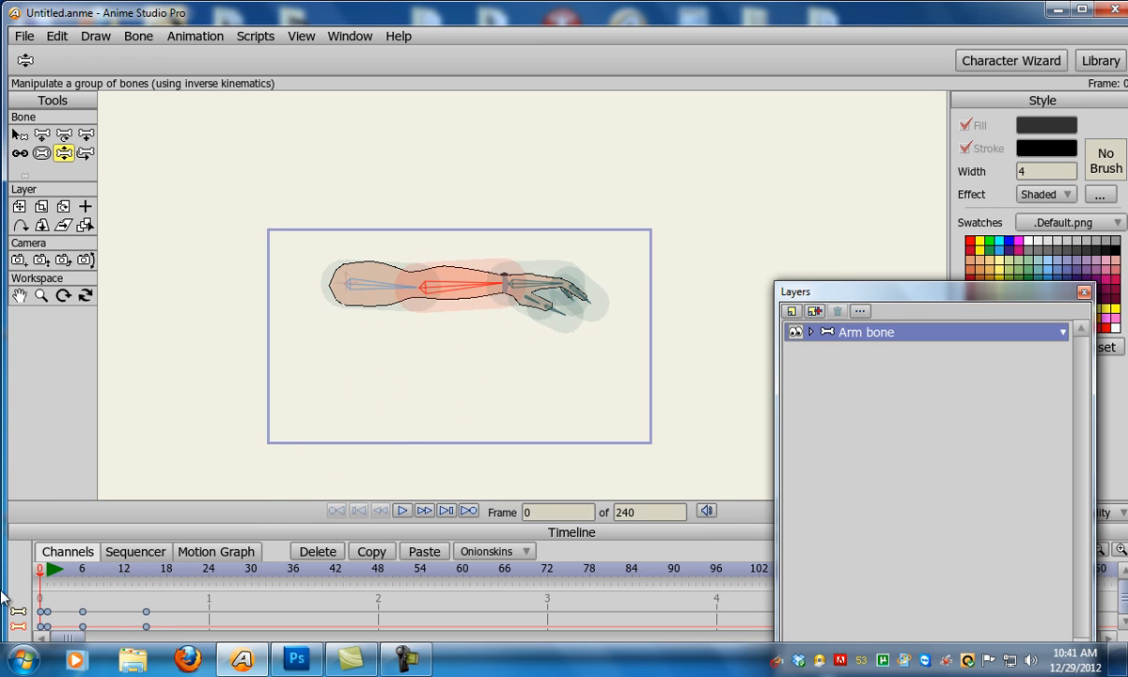
pyautogui.click(402, 511)
pyautogui.moveTo(138, 584); pyautogui.dragTo(171, 584)
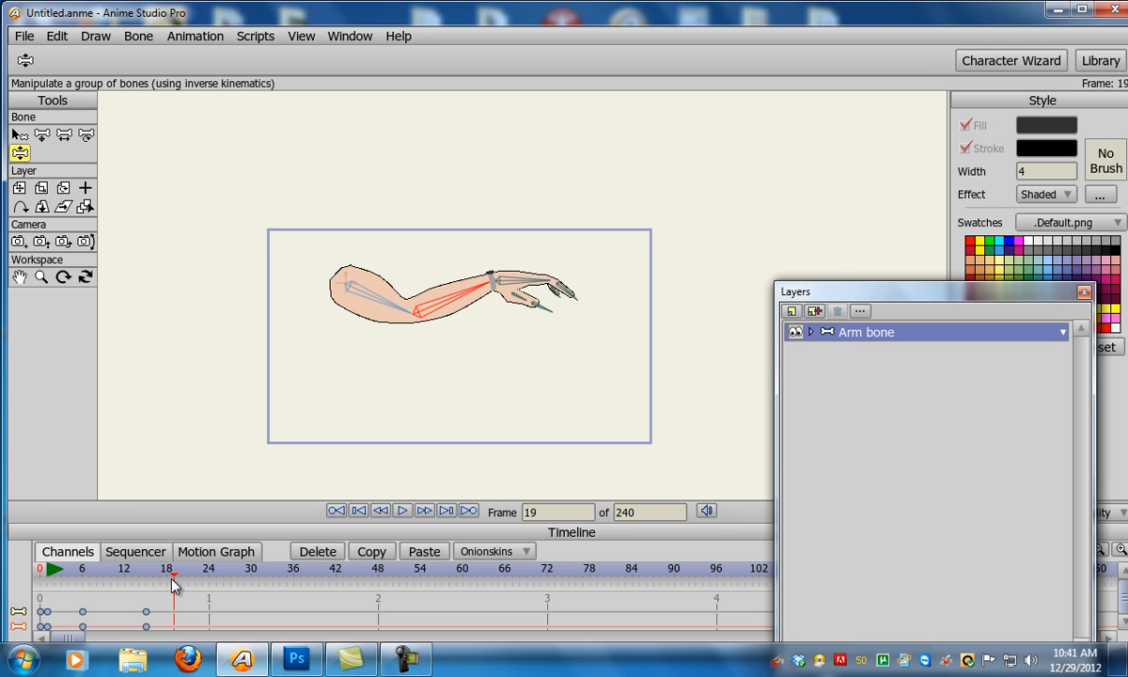
pyautogui.moveTo(452, 305); pyautogui.dragTo(434, 247)
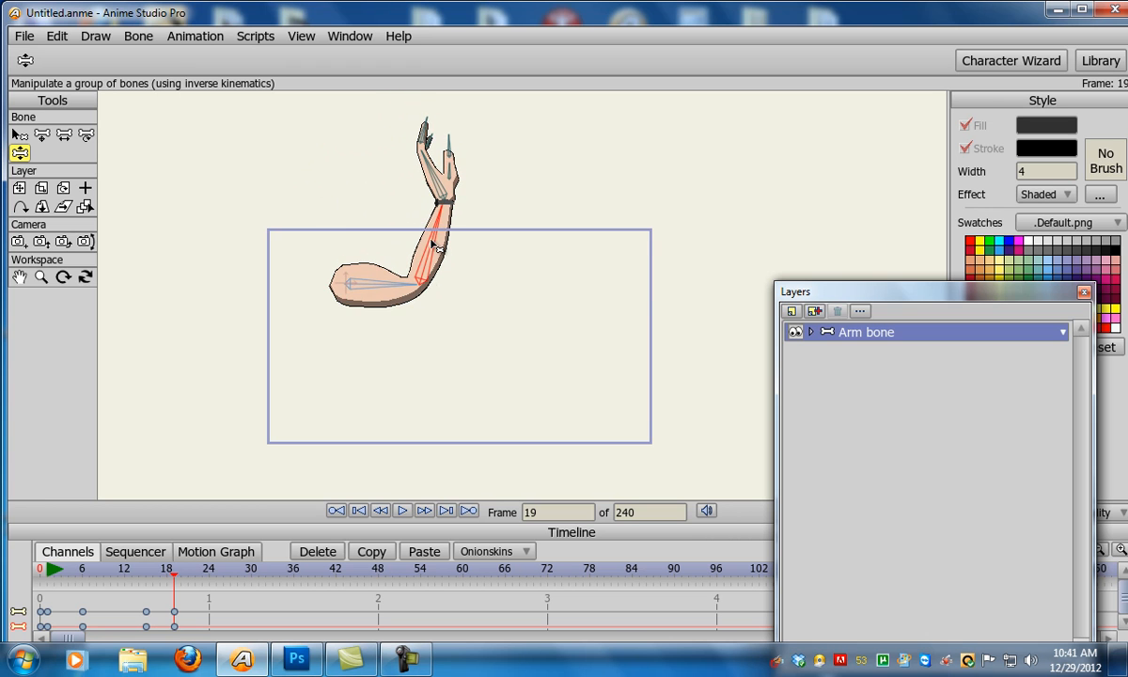
# Pose the arm at frame 27 with the upper arm raised, the forearm upright and the hand bent back
pyautogui.moveTo(179, 581); pyautogui.dragTo(235, 587)
pyautogui.moveTo(409, 242)
pyautogui.mouseDown()
pyautogui.moveTo(414, 221)
pyautogui.moveTo(397, 201)
pyautogui.moveTo(423, 160)
pyautogui.moveTo(397, 166)
pyautogui.mouseUp()
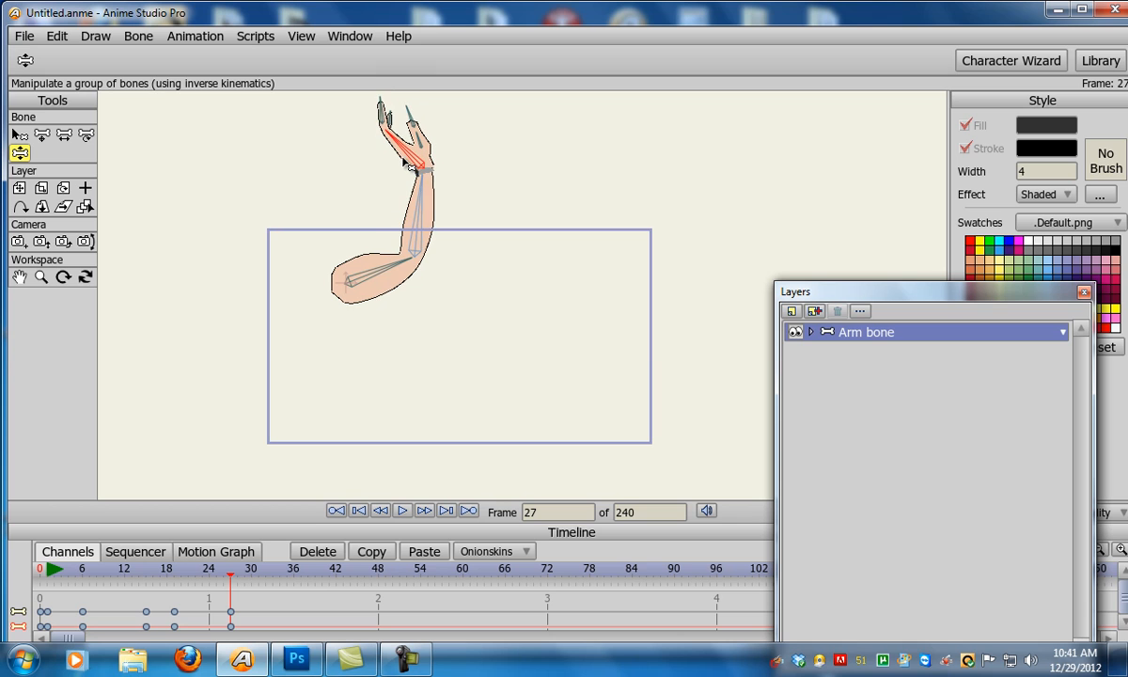
pyautogui.moveTo(386, 114); pyautogui.dragTo(398, 142)
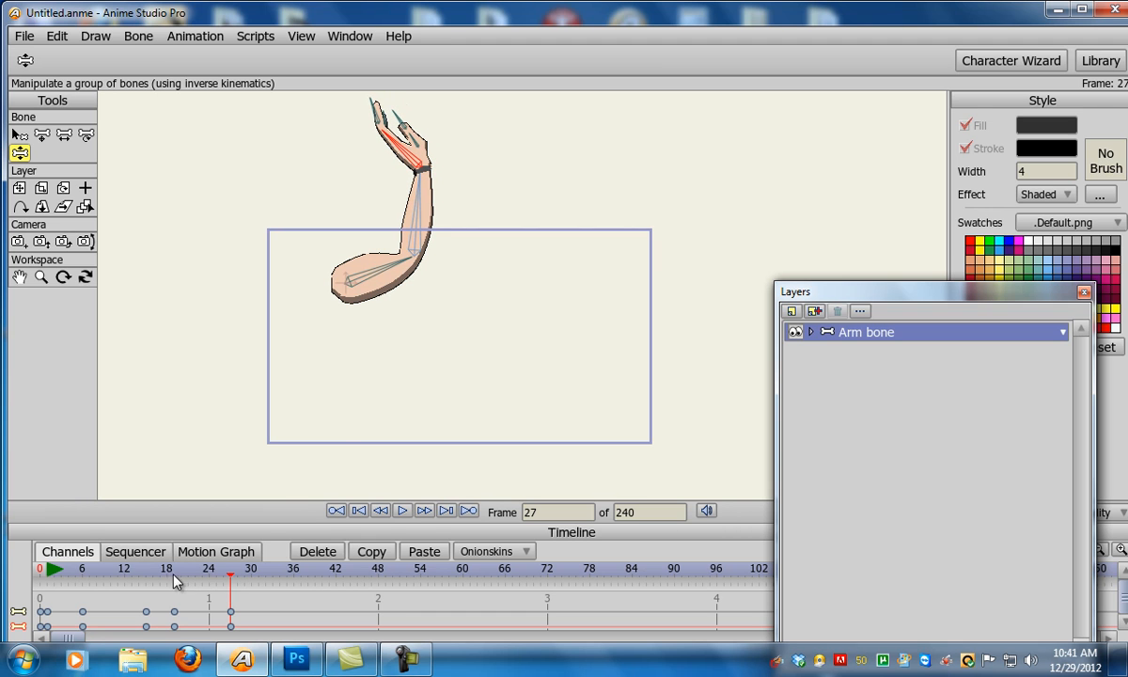
# Pose the forearm tilted forward at frame 34, and the upper arm lowered with the hand bent back at frame 39
pyautogui.moveTo(224, 574)
pyautogui.mouseDown()
pyautogui.moveTo(129, 572)
pyautogui.moveTo(279, 581)
pyautogui.mouseUp()
pyautogui.moveTo(390, 266); pyautogui.dragTo(442, 259)
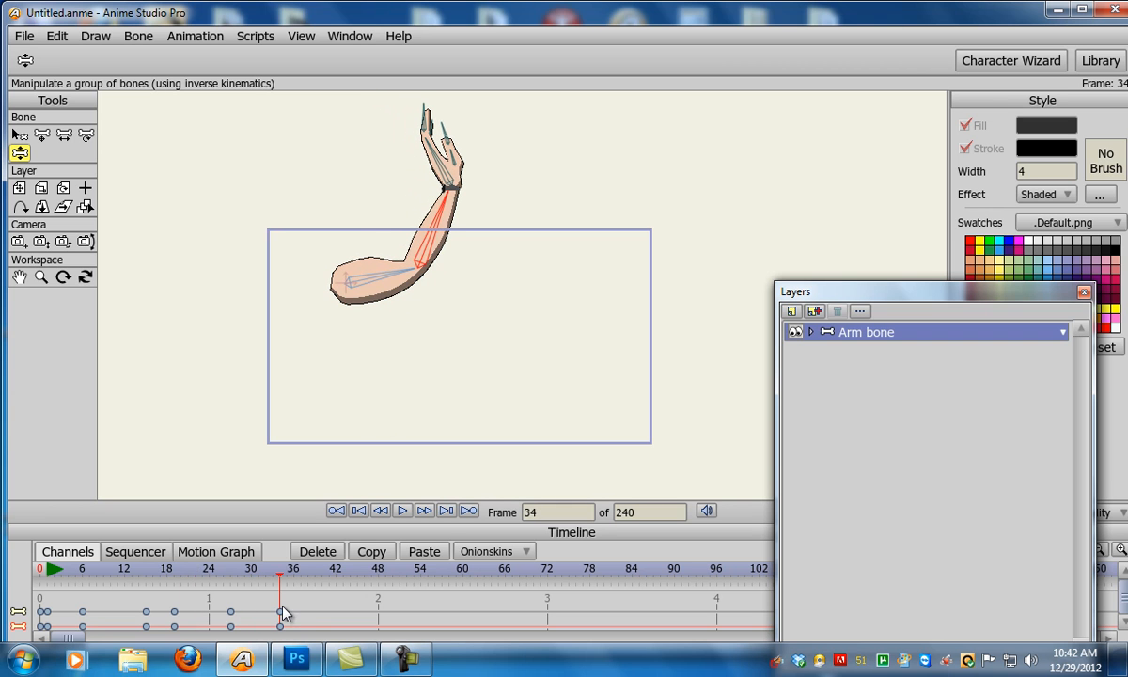
pyautogui.moveTo(285, 583); pyautogui.dragTo(315, 581)
pyautogui.moveTo(379, 306)
pyautogui.mouseDown()
pyautogui.moveTo(425, 290)
pyautogui.moveTo(398, 302)
pyautogui.mouseUp()
pyautogui.moveTo(454, 254); pyautogui.dragTo(470, 273)
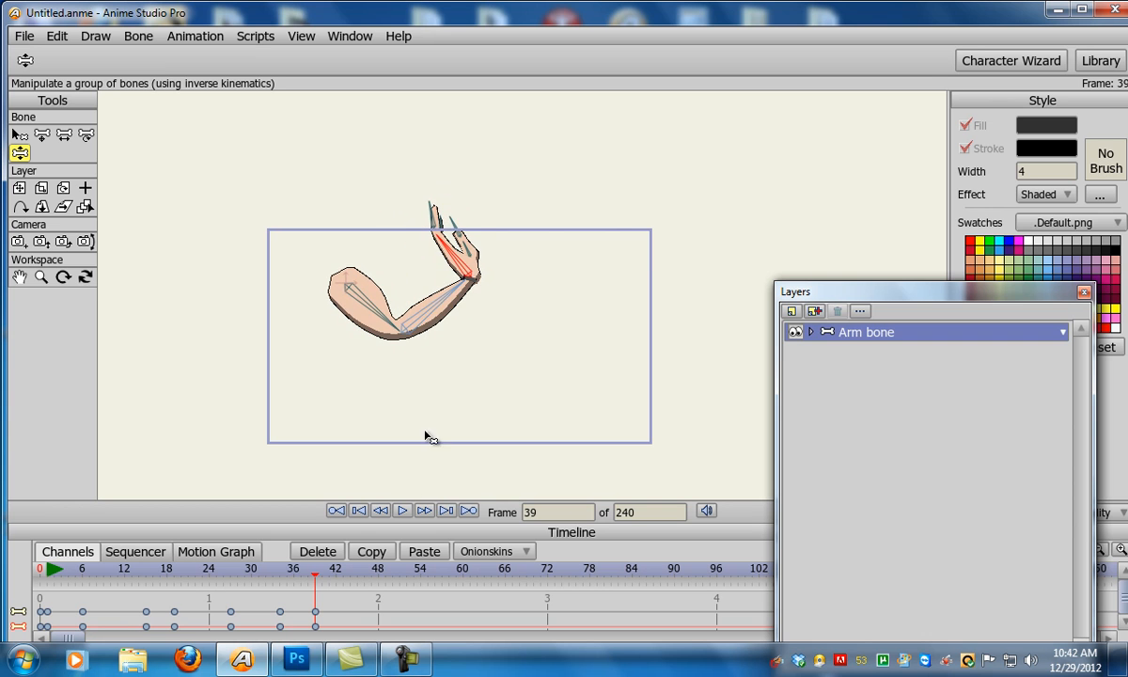
# Pose the arm and hand swung further outward at frame 42, and return the playback to frame 0
pyautogui.moveTo(320, 576); pyautogui.dragTo(327, 603)
pyautogui.moveTo(448, 334); pyautogui.dragTo(480, 329)
pyautogui.moveTo(494, 252)
pyautogui.mouseDown()
pyautogui.moveTo(536, 292)
pyautogui.moveTo(524, 241)
pyautogui.moveTo(532, 258)
pyautogui.mouseUp()
pyautogui.moveTo(337, 581); pyautogui.dragTo(517, 618)
pyautogui.hotkey('ctrl', 'shift', 'Left')
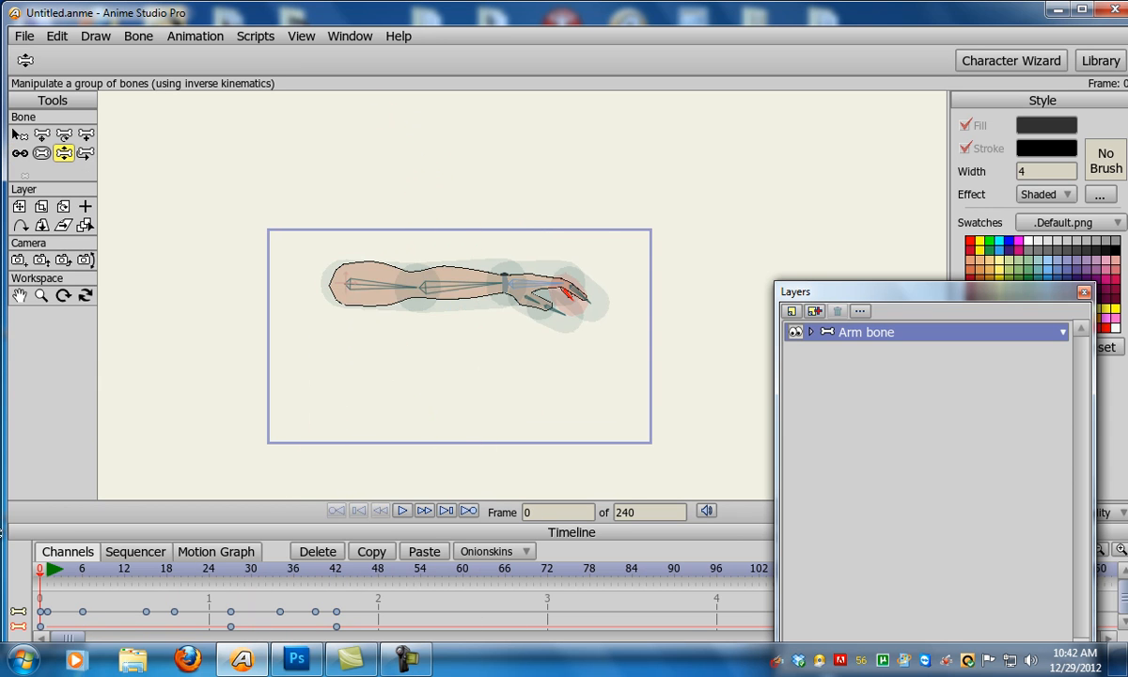
# Set the playback range to end at frame 46, play the arm animation, and return to frame 0
pyautogui.keyDown('ctrl'); pyautogui.click(366, 580); pyautogui.keyUp('ctrl')
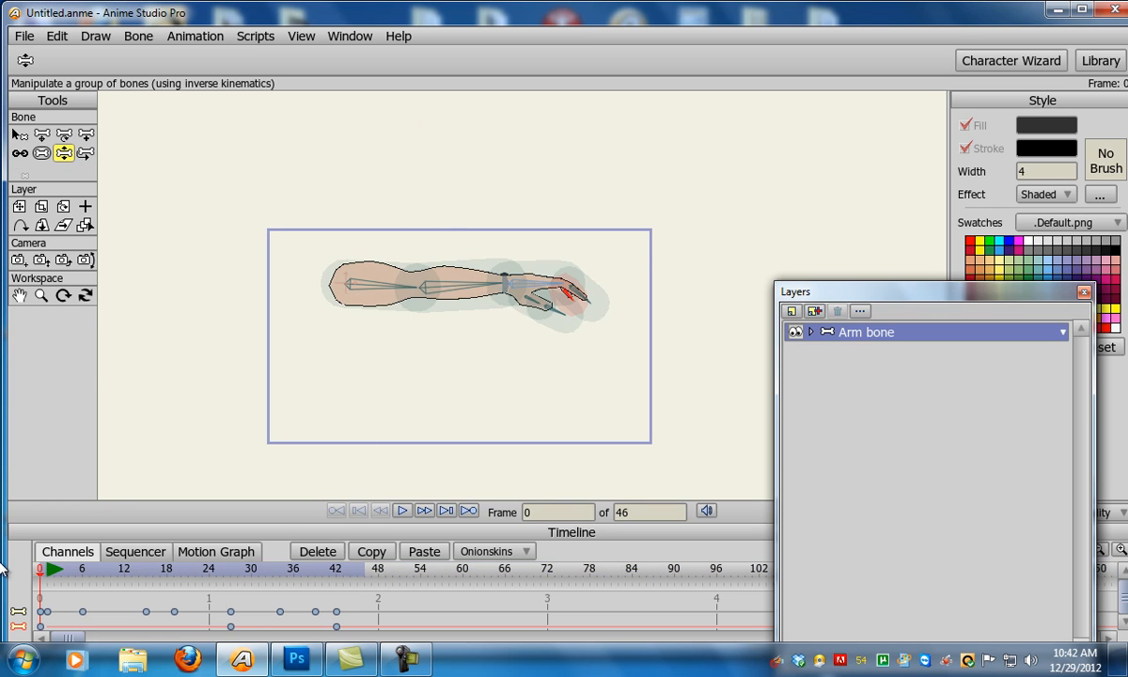
pyautogui.press('space')
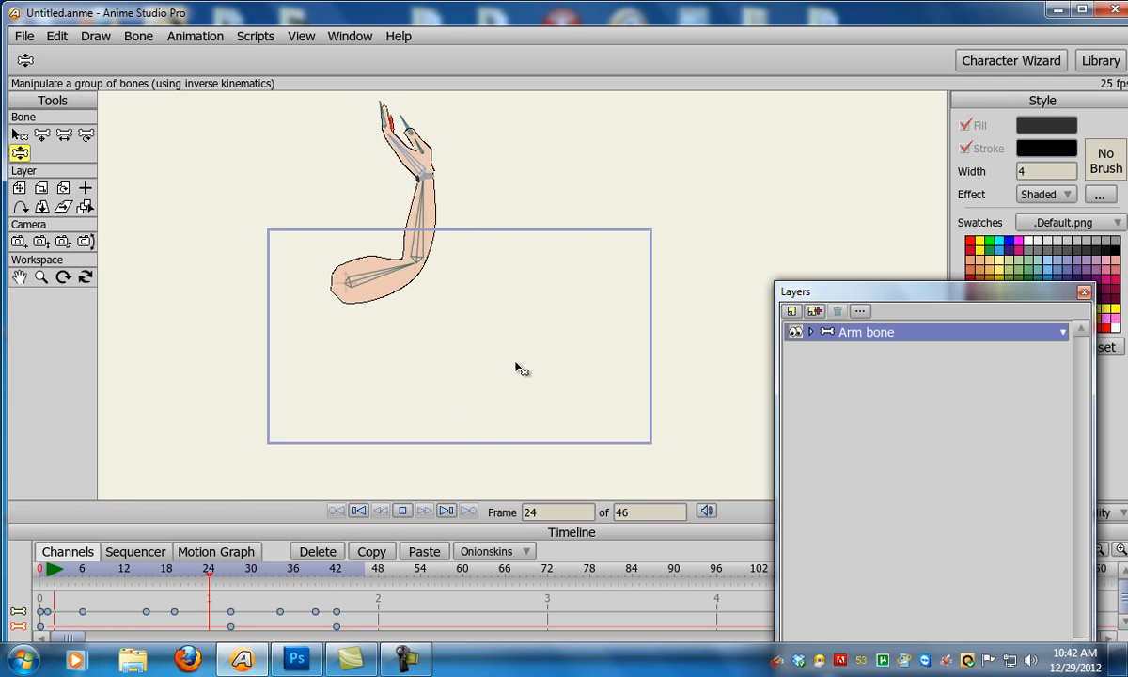
pyautogui.press('space')
pyautogui.click(160, 581)
pyautogui.click(36, 576)
# Tighten the arm animation by shifting its keyframes earlier, to about frames 4, 8, 11, 16, 22, 27 and 30
pyautogui.moveTo(371, 528); pyautogui.dragTo(371, 486)
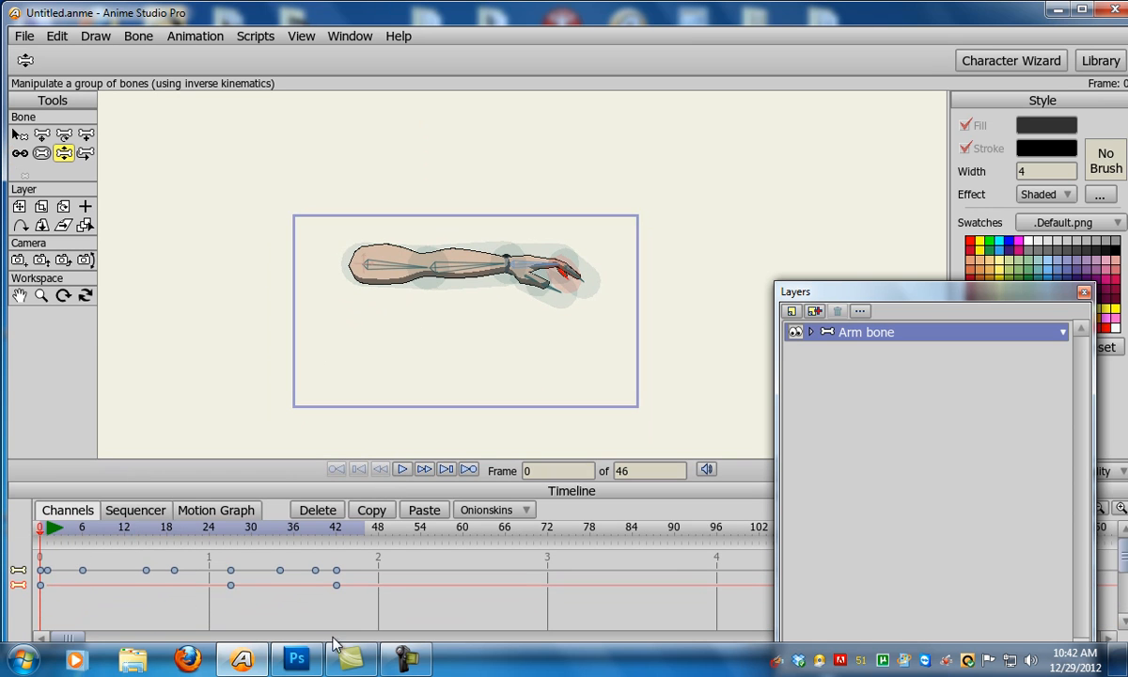
pyautogui.moveTo(364, 562); pyautogui.dragTo(72, 572)
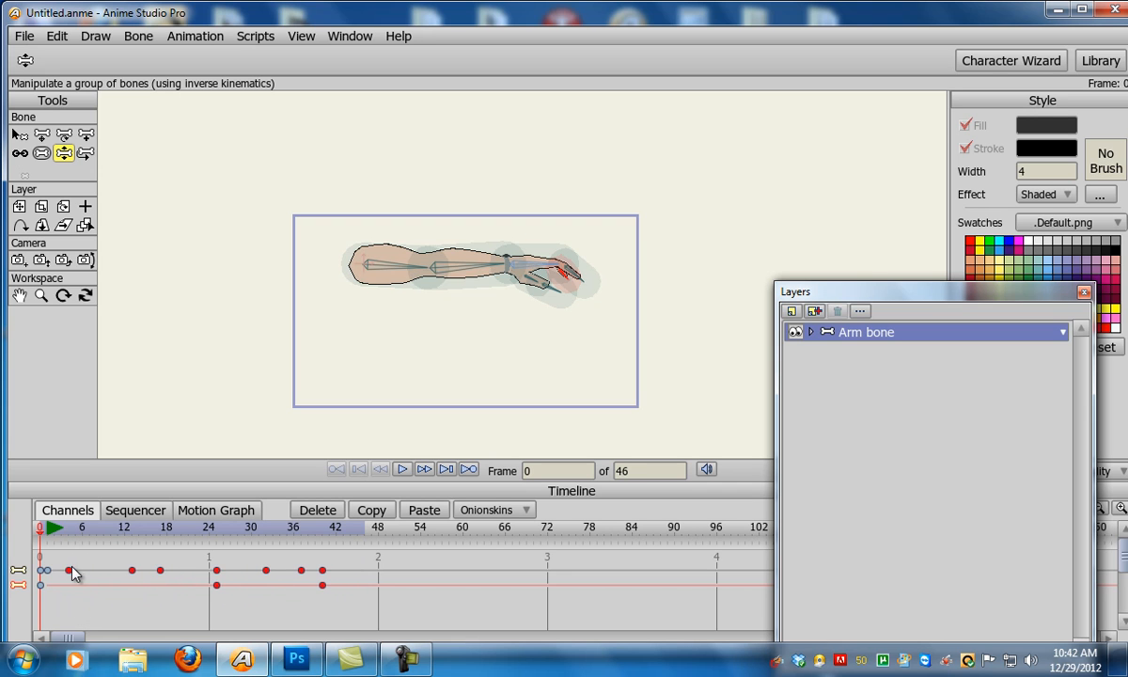
pyautogui.moveTo(347, 568); pyautogui.dragTo(282, 577)
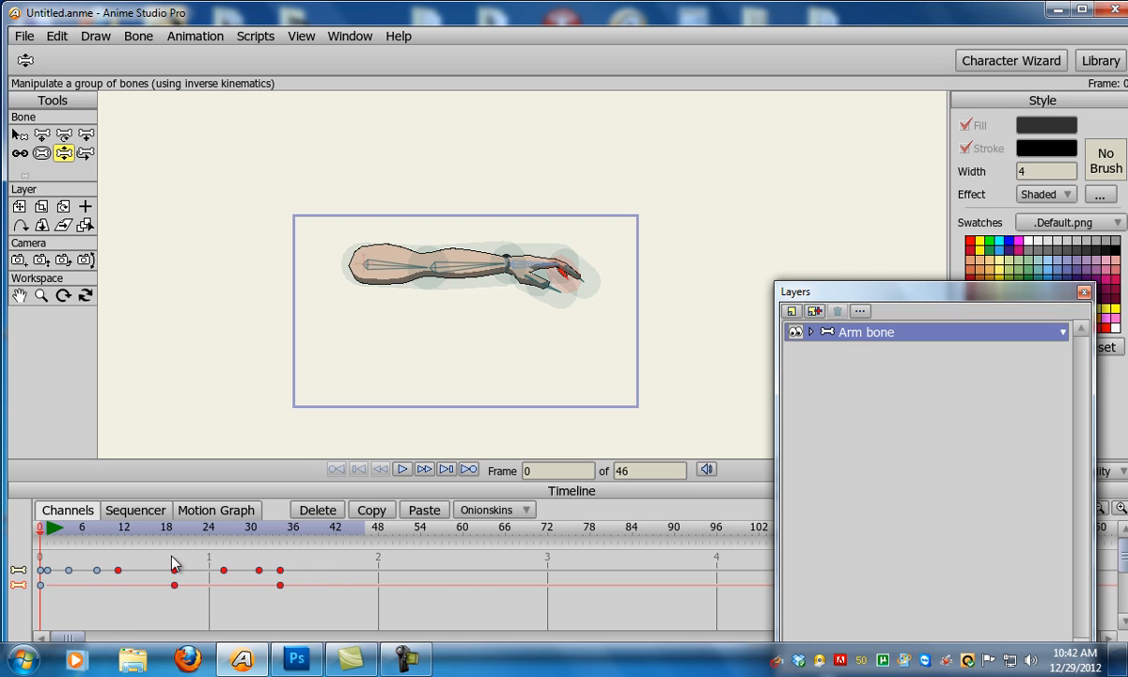
pyautogui.moveTo(163, 560); pyautogui.dragTo(255, 580)
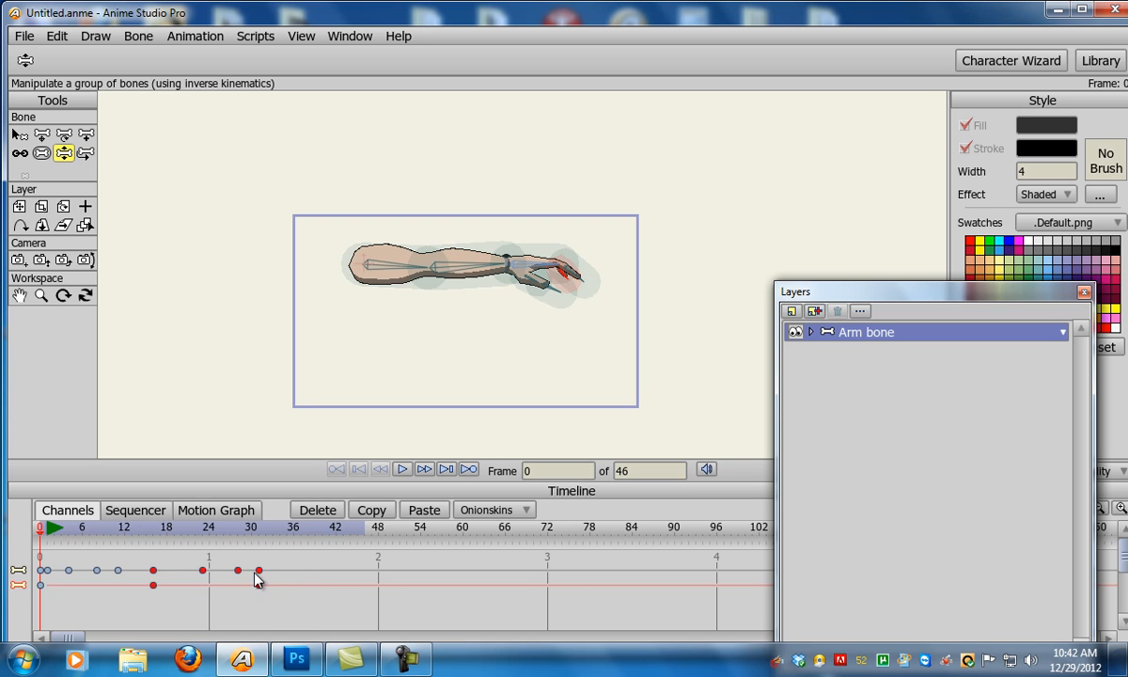
pyautogui.moveTo(198, 559); pyautogui.dragTo(252, 578)
# Set the playback range to end at frame 31, play the retimed arm animation, and return to frame 0
pyautogui.moveTo(194, 534); pyautogui.dragTo(181, 534)
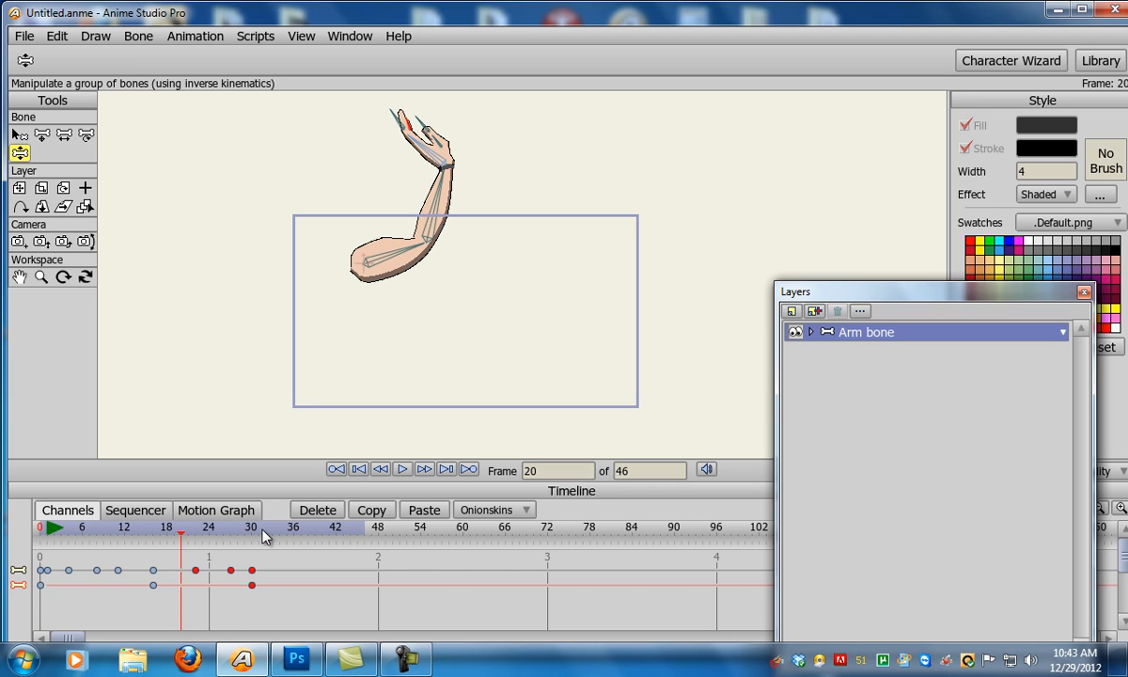
pyautogui.moveTo(264, 536); pyautogui.dragTo(40, 538)
pyautogui.click(403, 468)
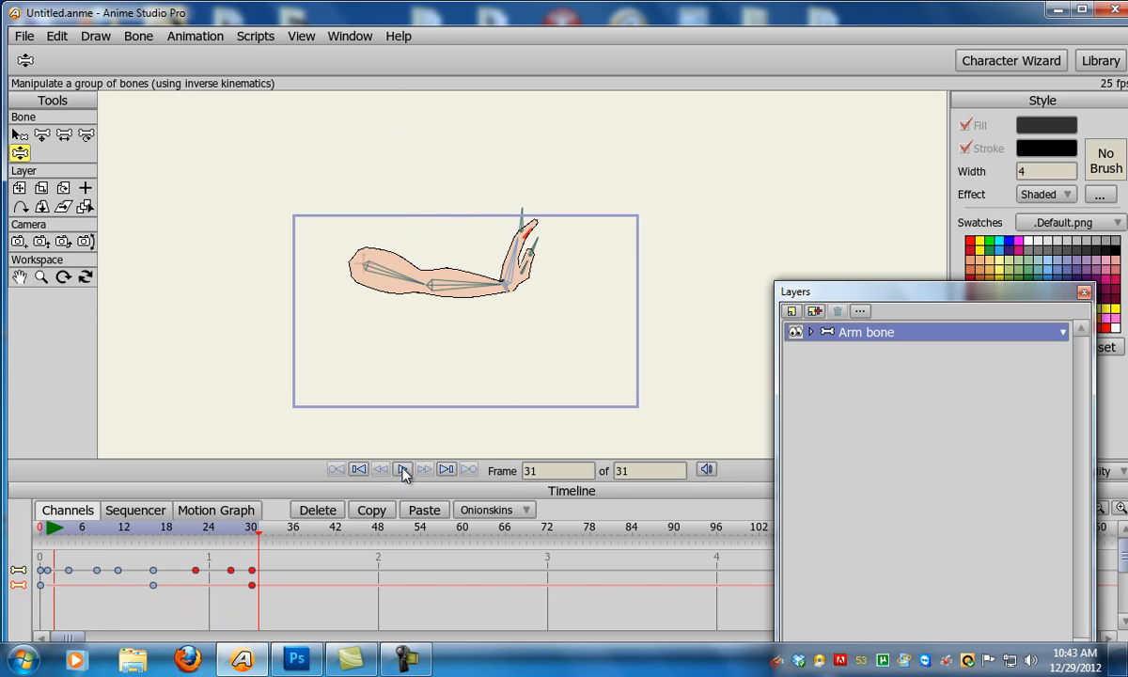
pyautogui.click(403, 470)
pyautogui.moveTo(264, 547); pyautogui.dragTo(8, 500)
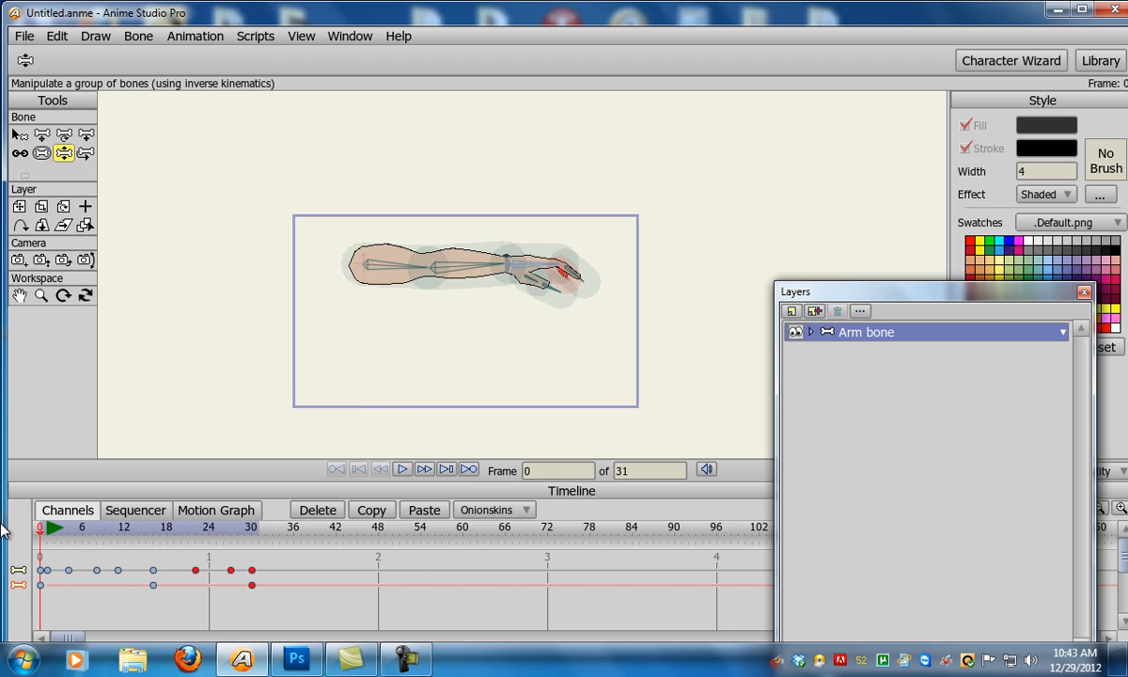
# Expand the Arm bone layer, select the hand base layer, and test bending the small shaded finger's bone
pyautogui.scroll(5, 542, 333)
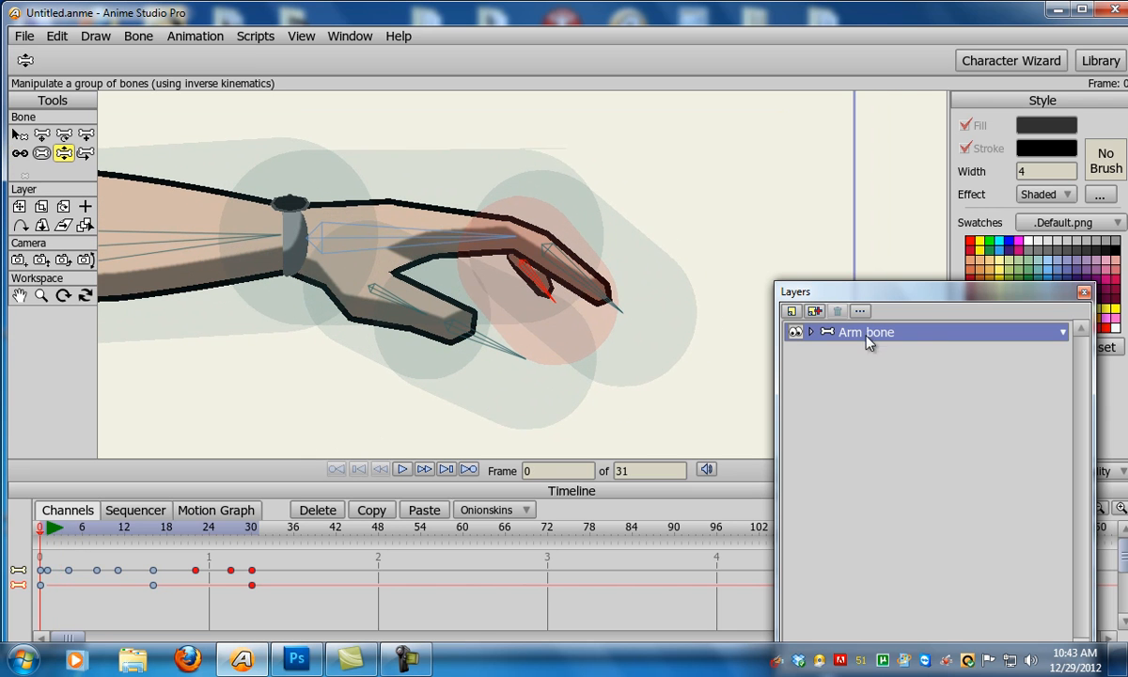
pyautogui.click(812, 334)
pyautogui.click(873, 371)
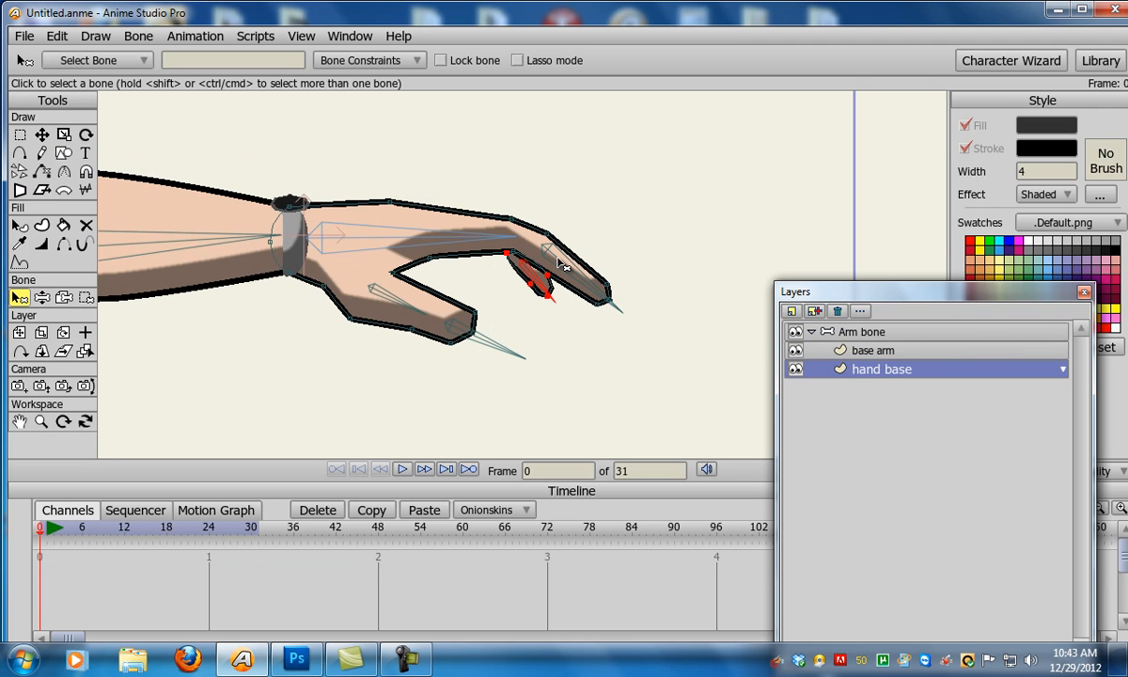
pyautogui.press('z')
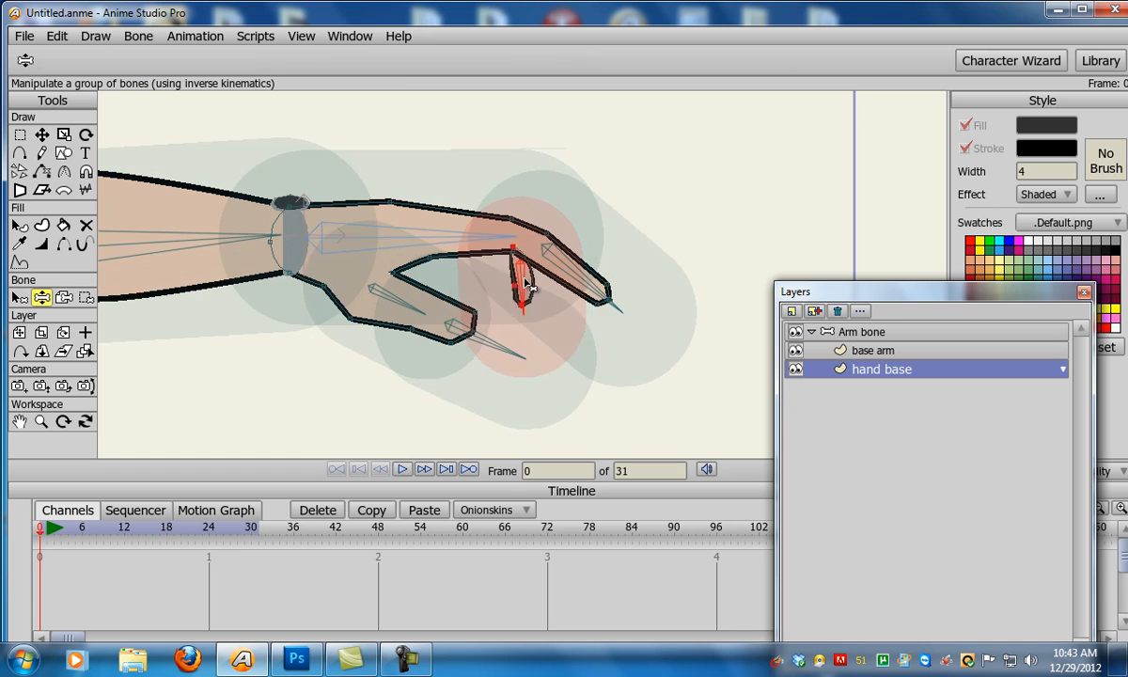
pyautogui.moveTo(521, 282); pyautogui.dragTo(555, 284)
# Bind the hand base layer's outer finger points to the outer finger bone, and test the finger's bend
pyautogui.press('b')
pyautogui.click(578, 269)
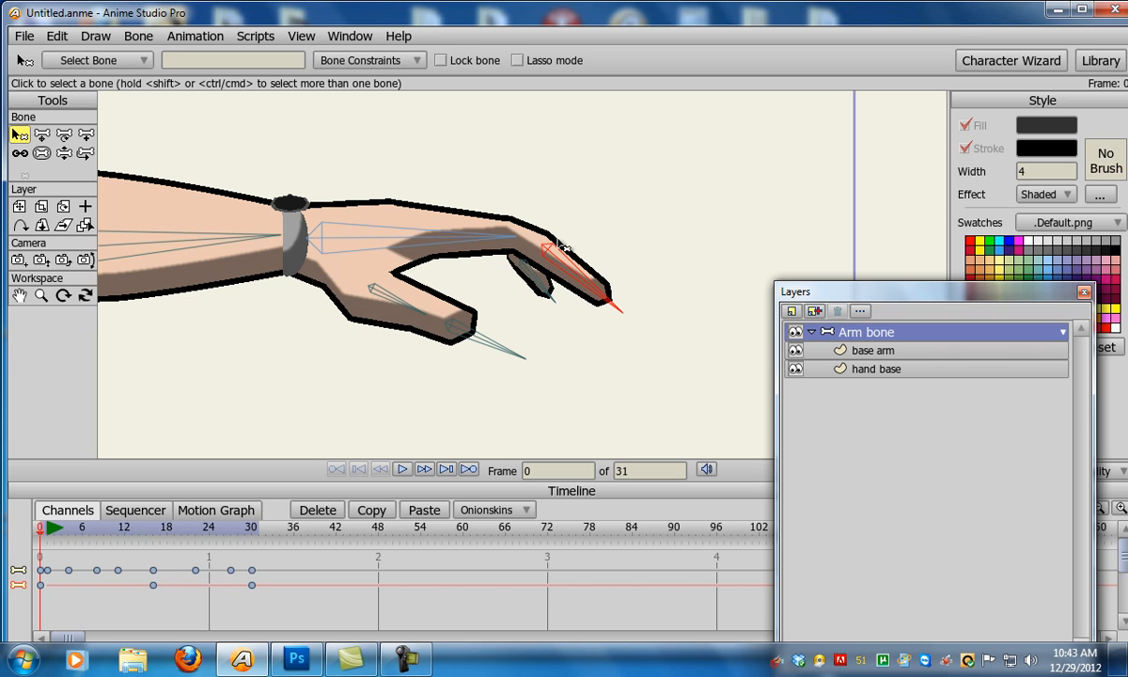
pyautogui.click(876, 369)
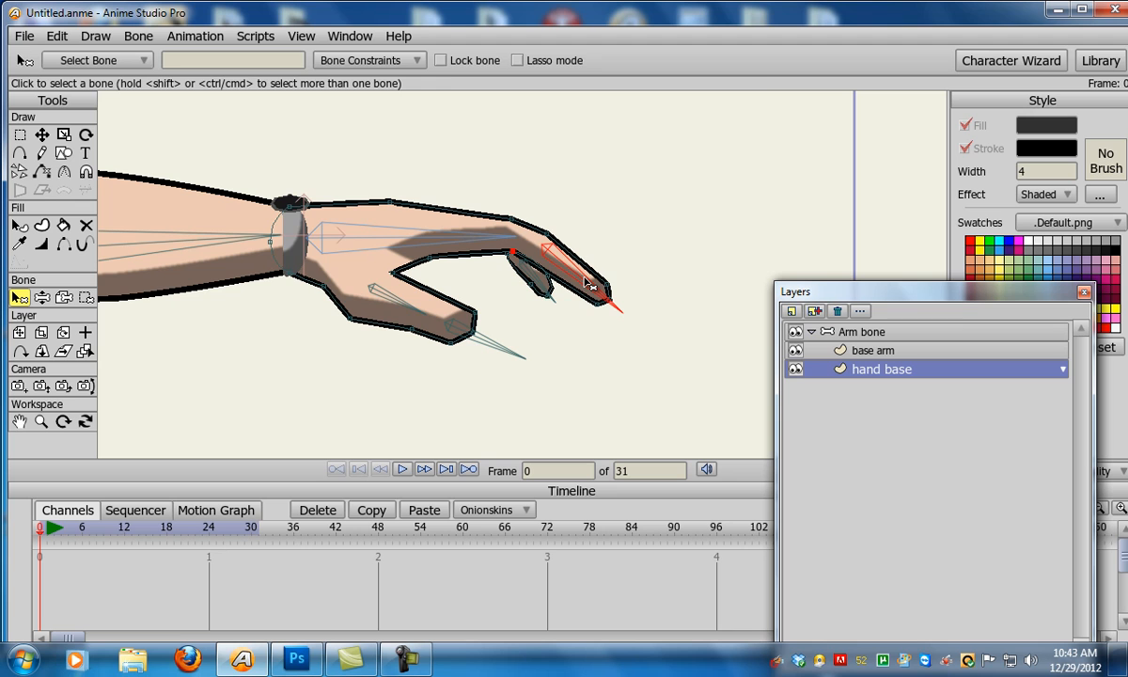
pyautogui.press('i')
pyautogui.click(550, 233)
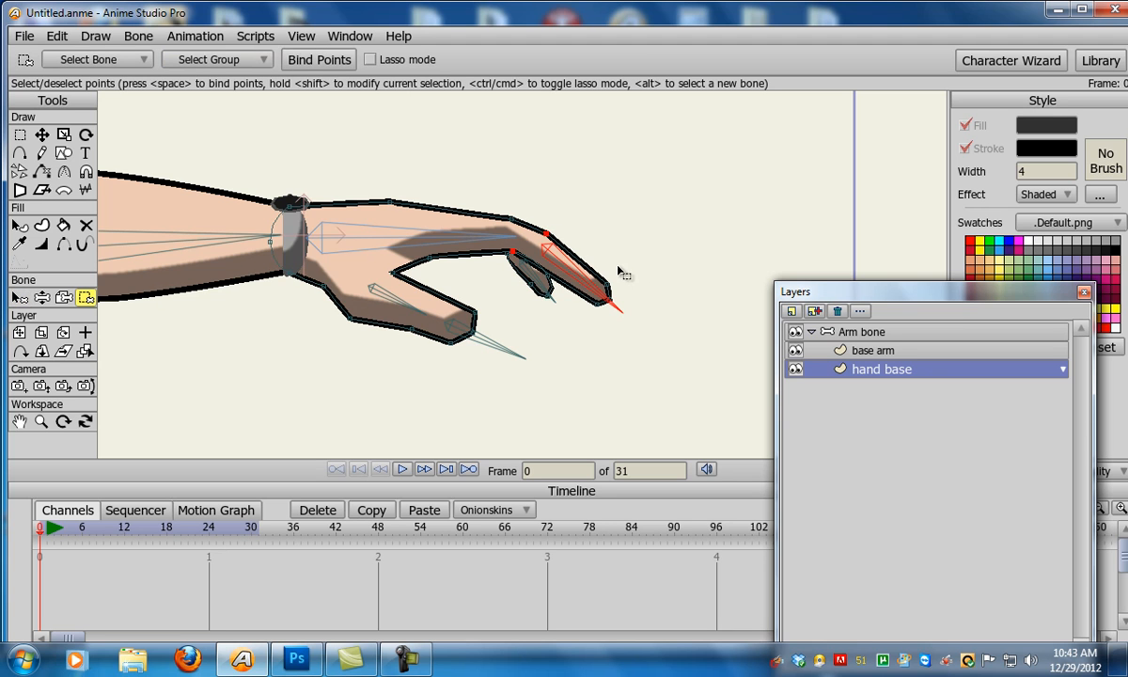
pyautogui.moveTo(591, 270); pyautogui.dragTo(645, 326)
pyautogui.press('z')
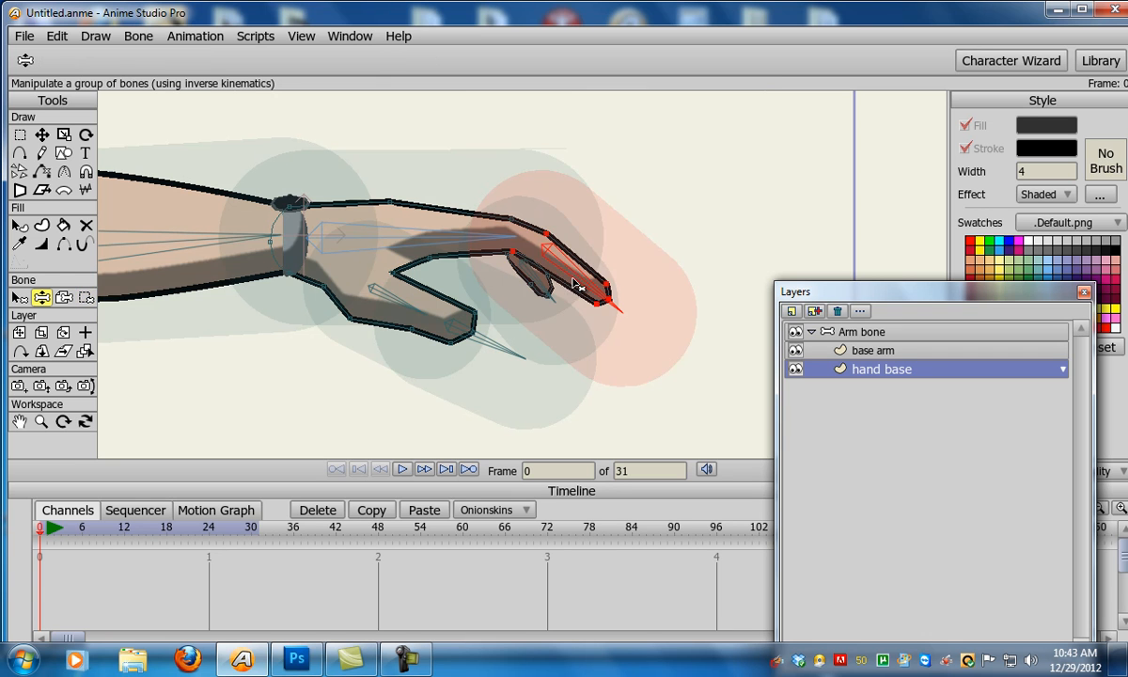
pyautogui.moveTo(570, 273); pyautogui.dragTo(569, 291)
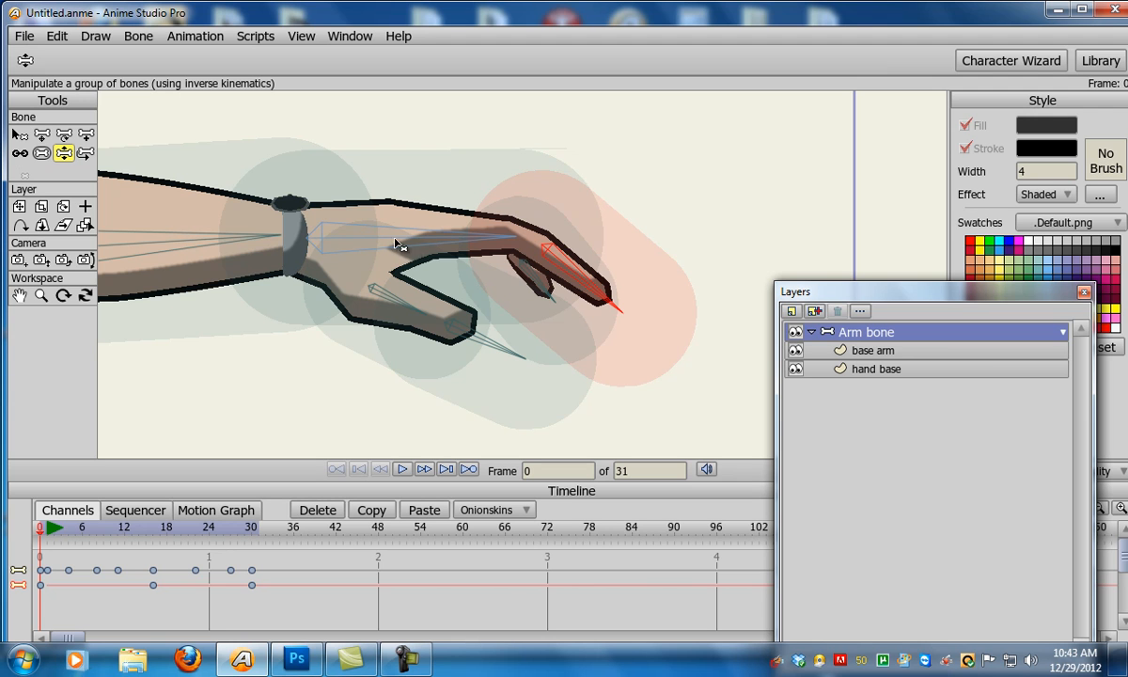
# Add two chained bones under the hand bone, running across the back of the hand to the outer finger bone
pyautogui.press('a')
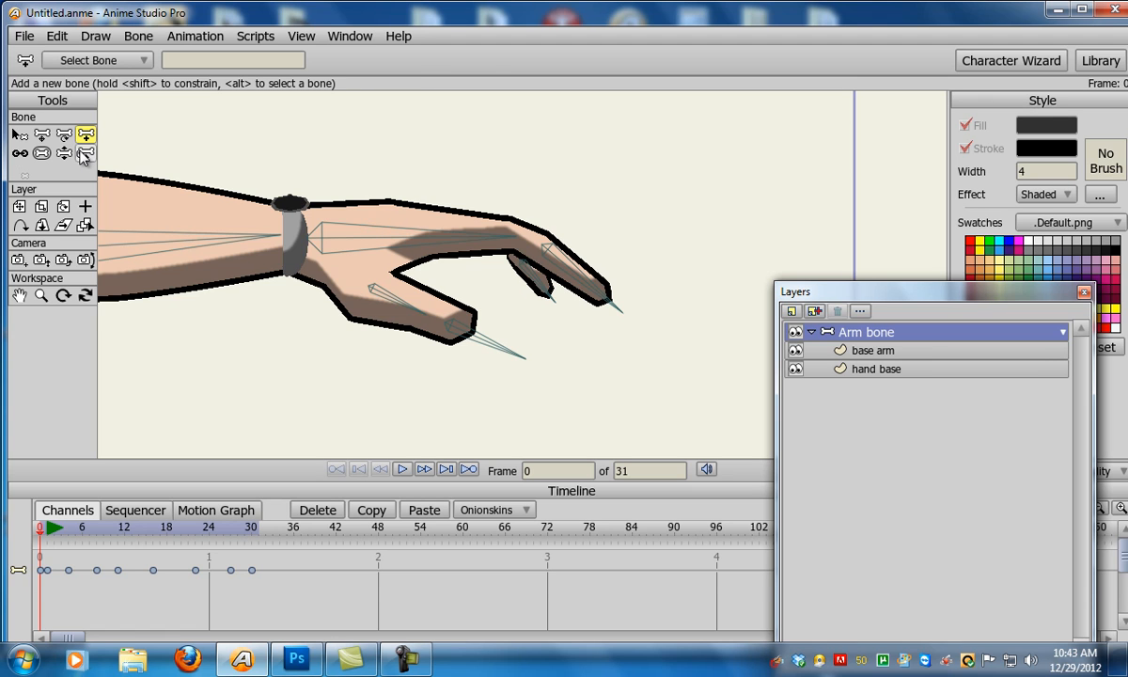
pyautogui.press('z')
pyautogui.click(345, 220)
pyautogui.click(86, 135)
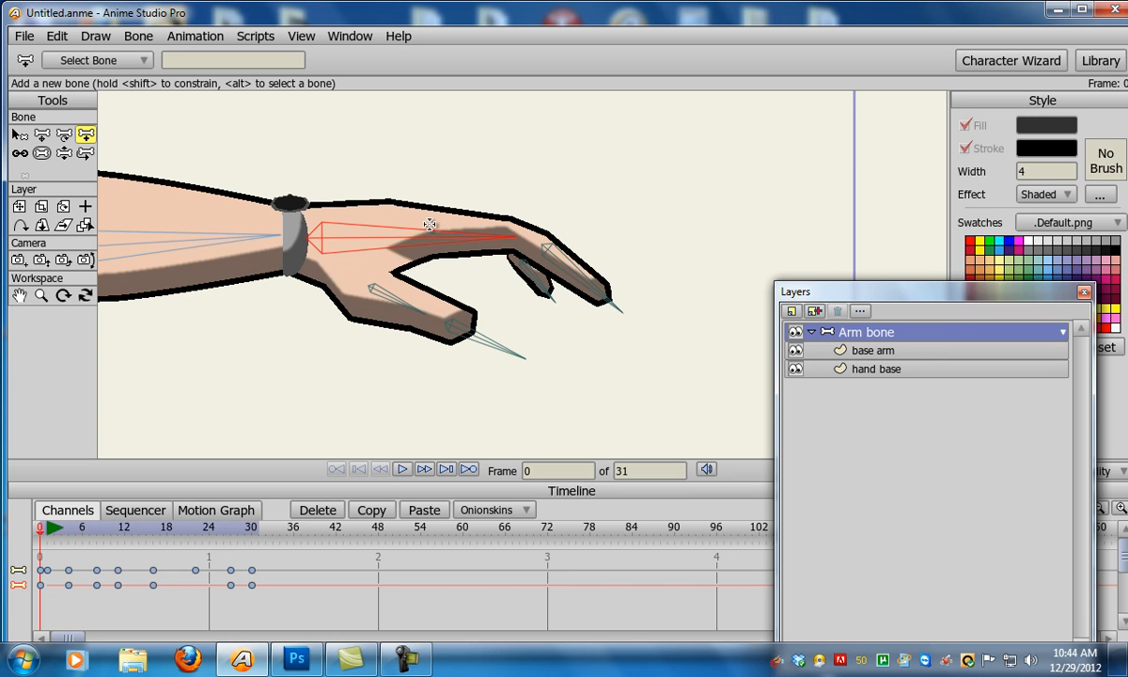
pyautogui.moveTo(434, 226)
pyautogui.mouseDown()
pyautogui.moveTo(516, 234)
pyautogui.moveTo(497, 231)
pyautogui.moveTo(539, 249)
pyautogui.mouseUp()
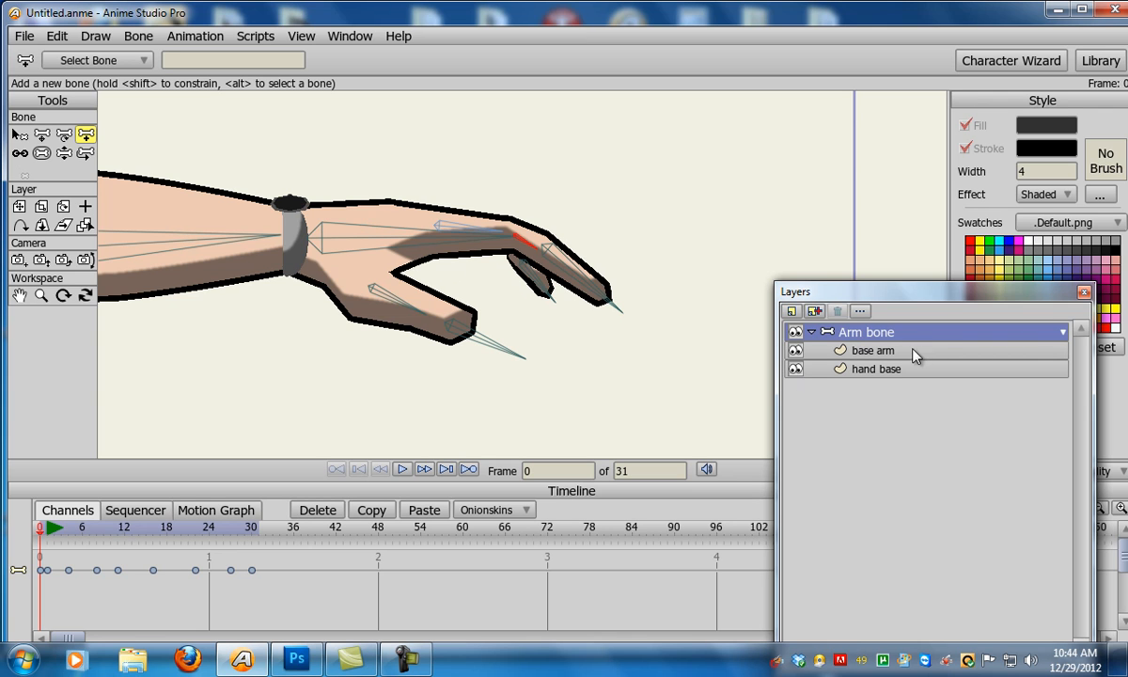
# Bind the hand base layer's upper knuckle point and the two points beneath the palm to the first new bone
pyautogui.click(809, 368)
pyautogui.press('b')
pyautogui.click(480, 231)
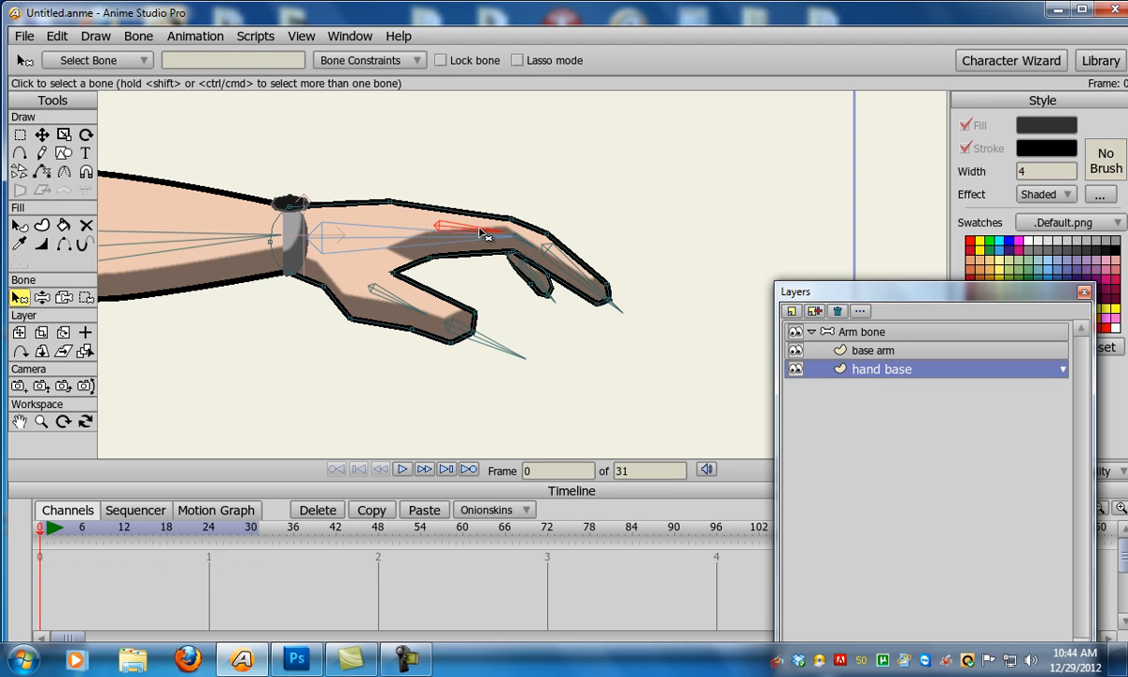
pyautogui.press('i')
pyautogui.moveTo(436, 188); pyautogui.dragTo(383, 218)
pyautogui.moveTo(501, 204); pyautogui.dragTo(527, 233)
pyautogui.moveTo(377, 191); pyautogui.dragTo(440, 266)
pyautogui.click(505, 253)
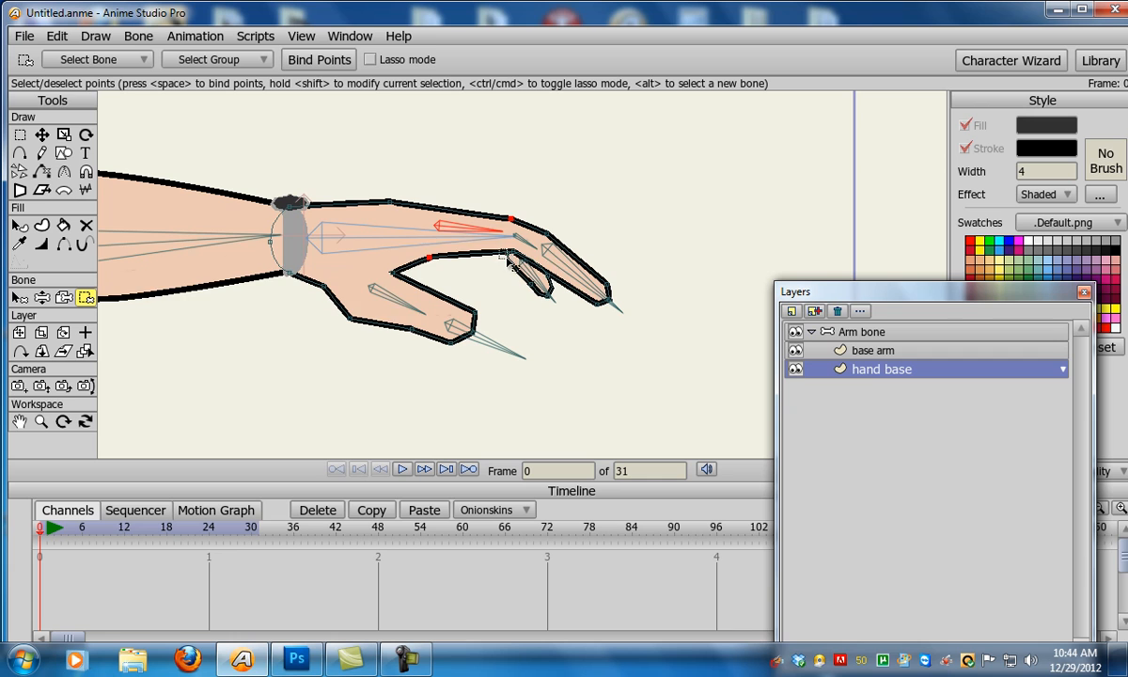
pyautogui.moveTo(523, 261); pyautogui.dragTo(556, 287)
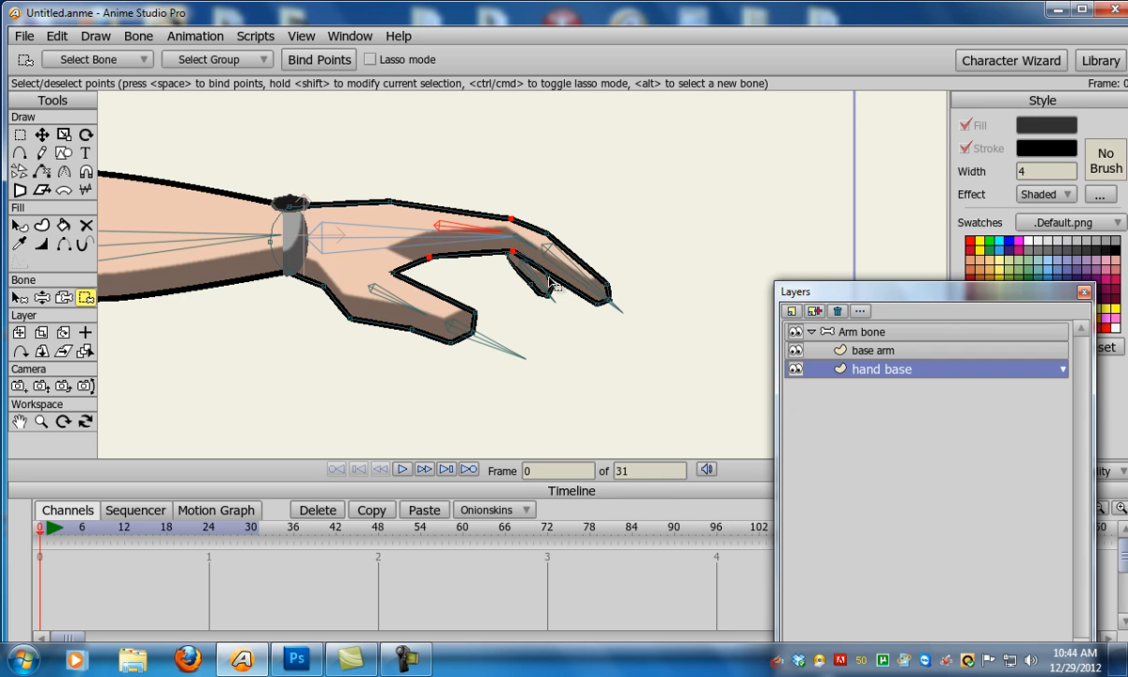
# Try to bind the finger-joint points to the short second bone, and return the playback to frame 0
pyautogui.press('b')
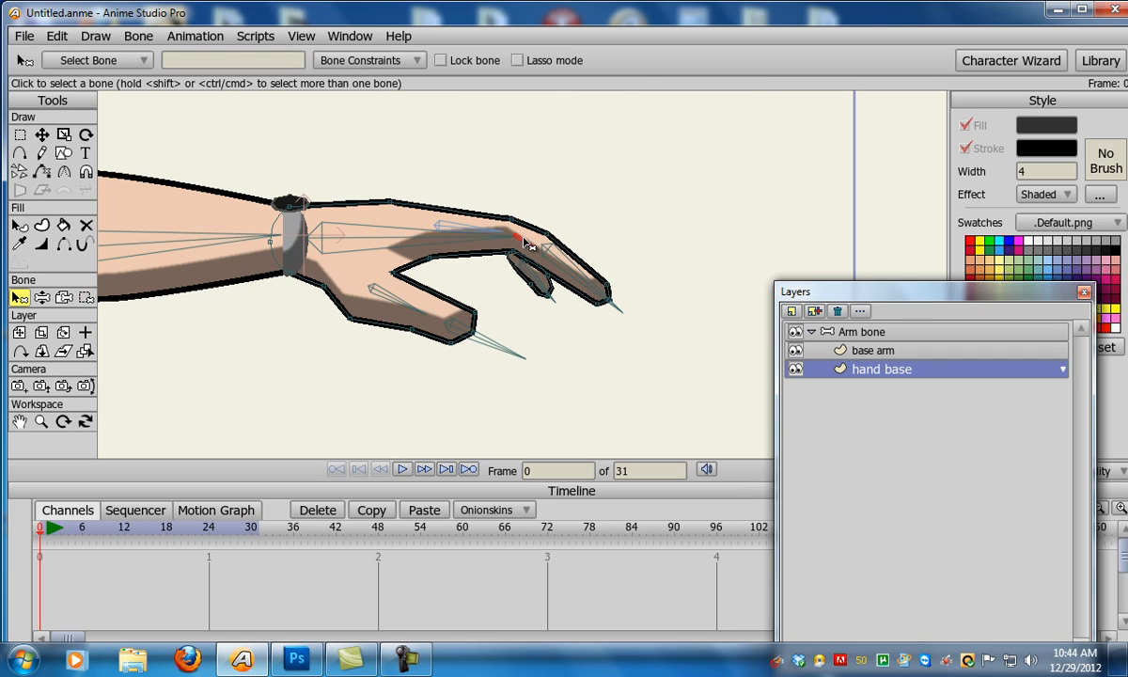
pyautogui.press('i')
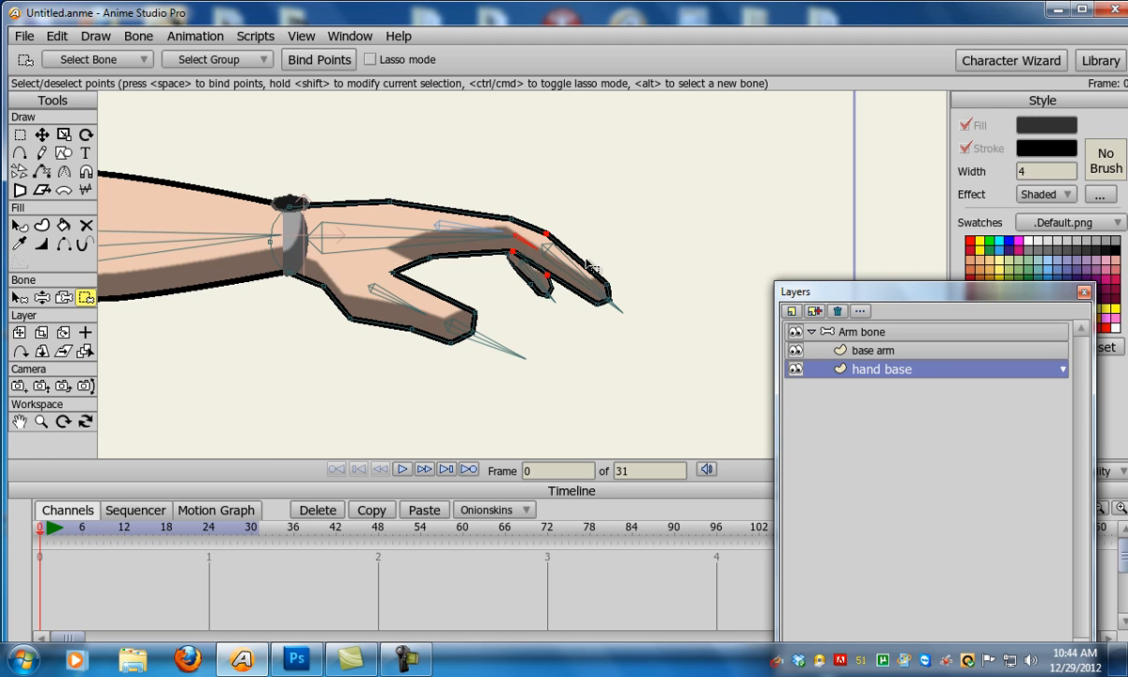
pyautogui.press('z')
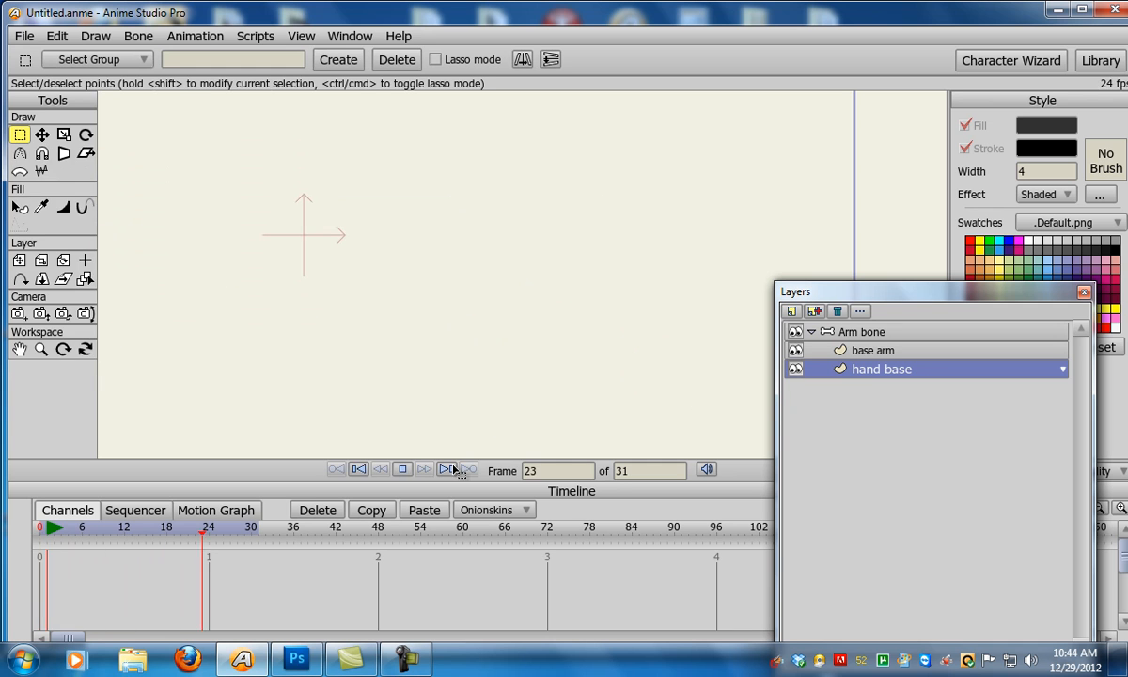
pyautogui.doubleClick(358, 470)
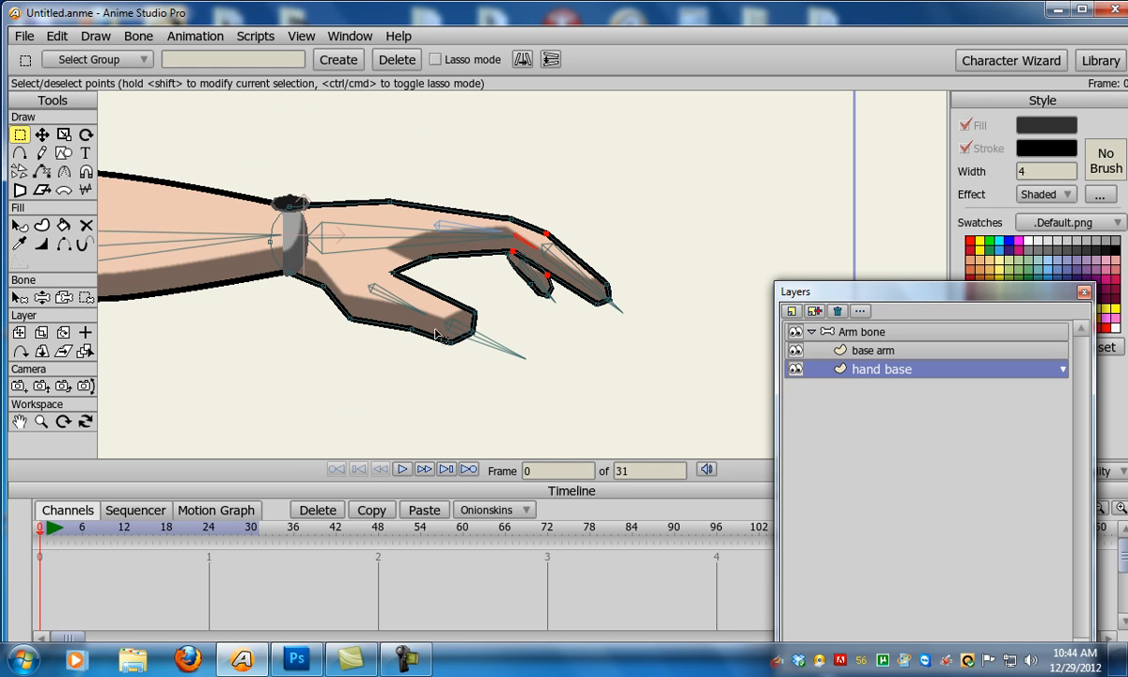
# Test bending the outer finger bone, the short connecting bone and the knuckle bone on the hand
pyautogui.press('b')
pyautogui.click(570, 268)
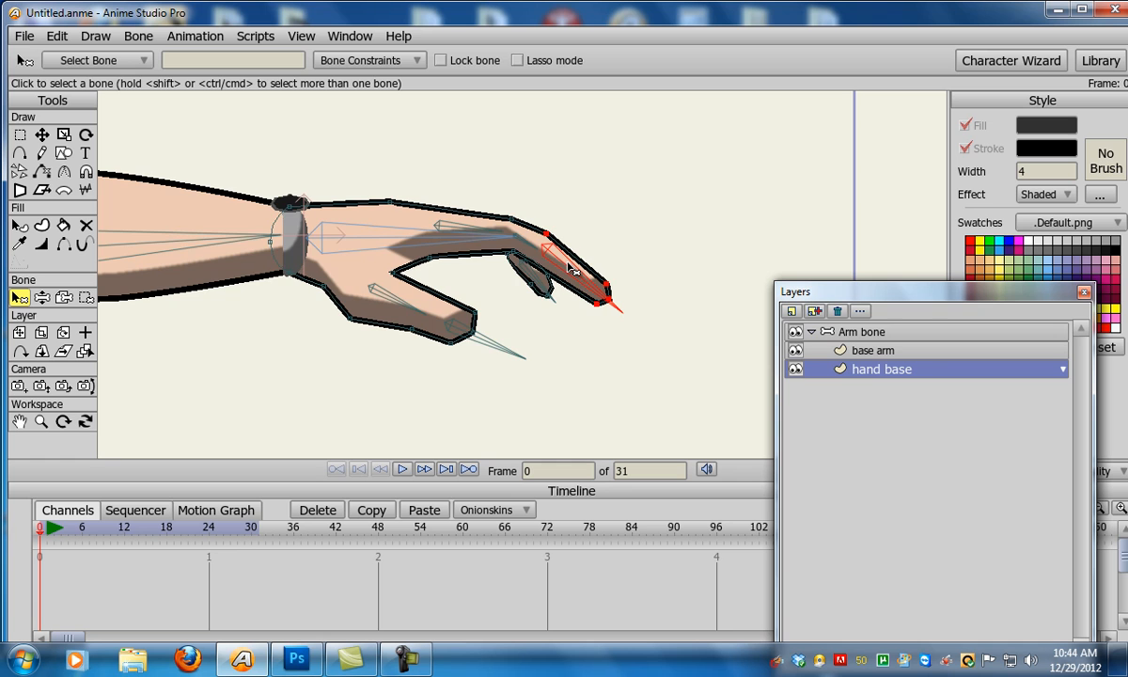
pyautogui.press('z')
pyautogui.moveTo(575, 269); pyautogui.dragTo(560, 328)
pyautogui.moveTo(531, 249); pyautogui.dragTo(555, 289)
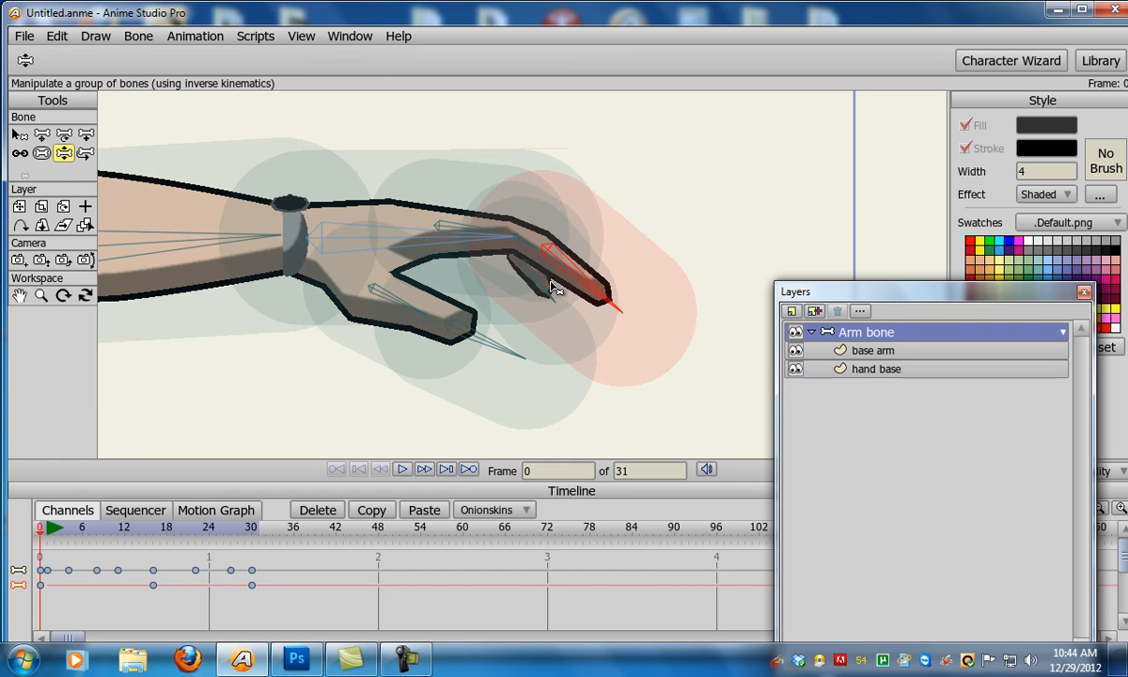
pyautogui.moveTo(498, 233); pyautogui.dragTo(573, 249)
# Attach the outer finger bone to the short connecting bone, and check the parent links of both new bones
pyautogui.press('b')
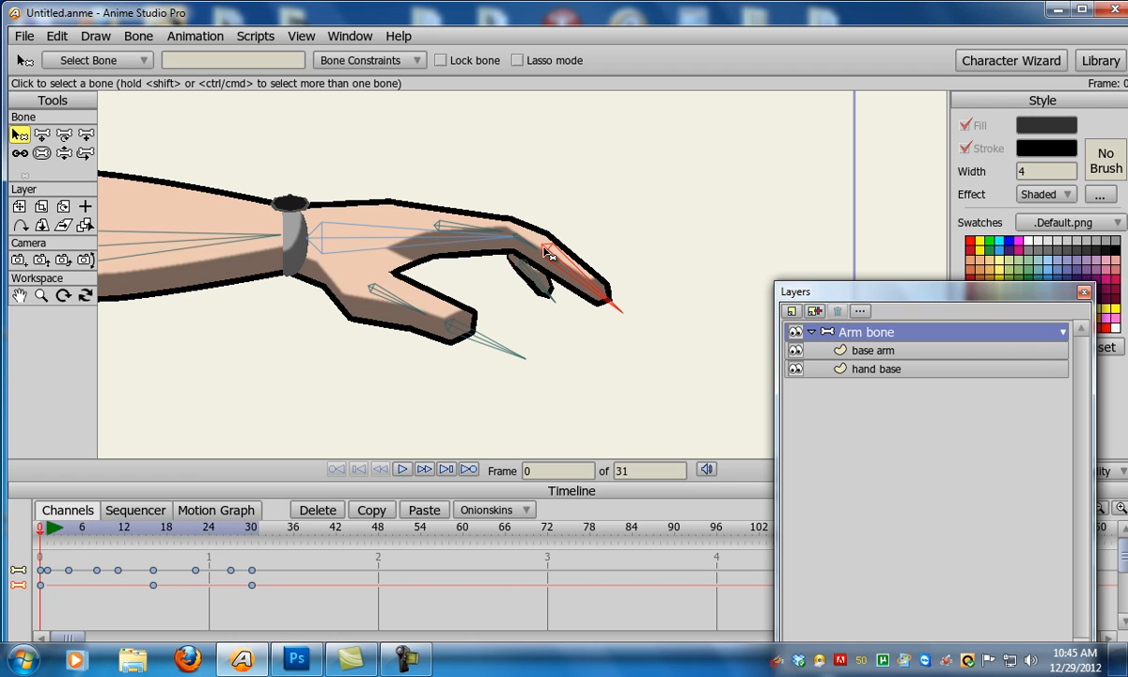
pyautogui.press('p')
pyautogui.click(526, 240)
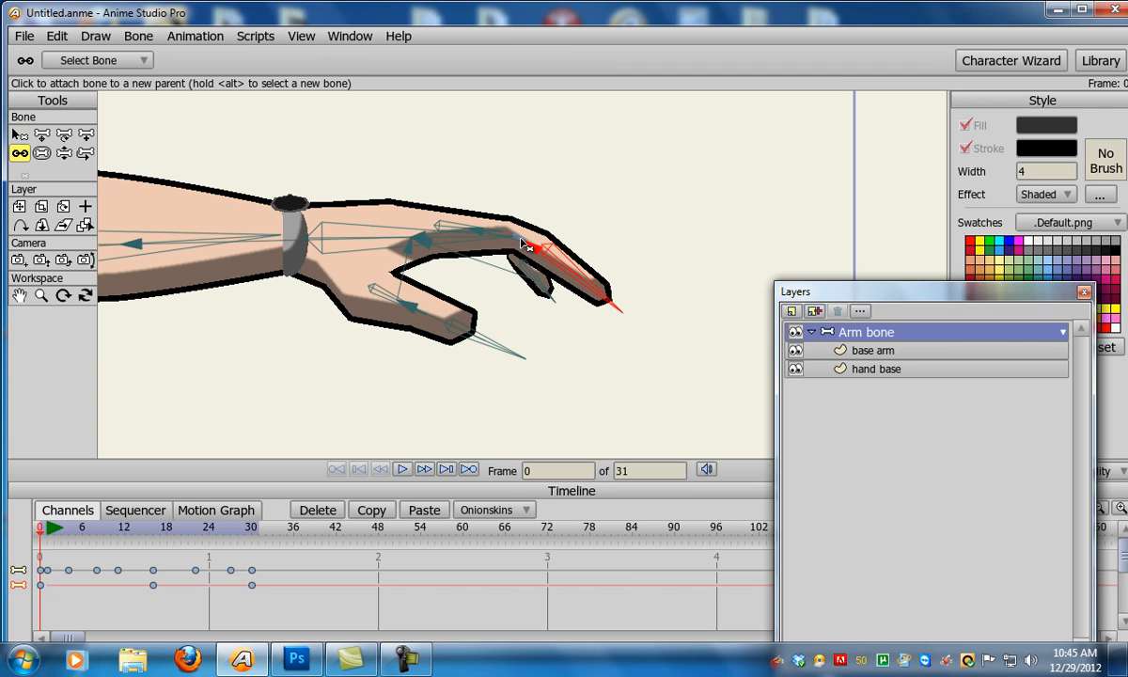
pyautogui.press('b')
pyautogui.press('p')
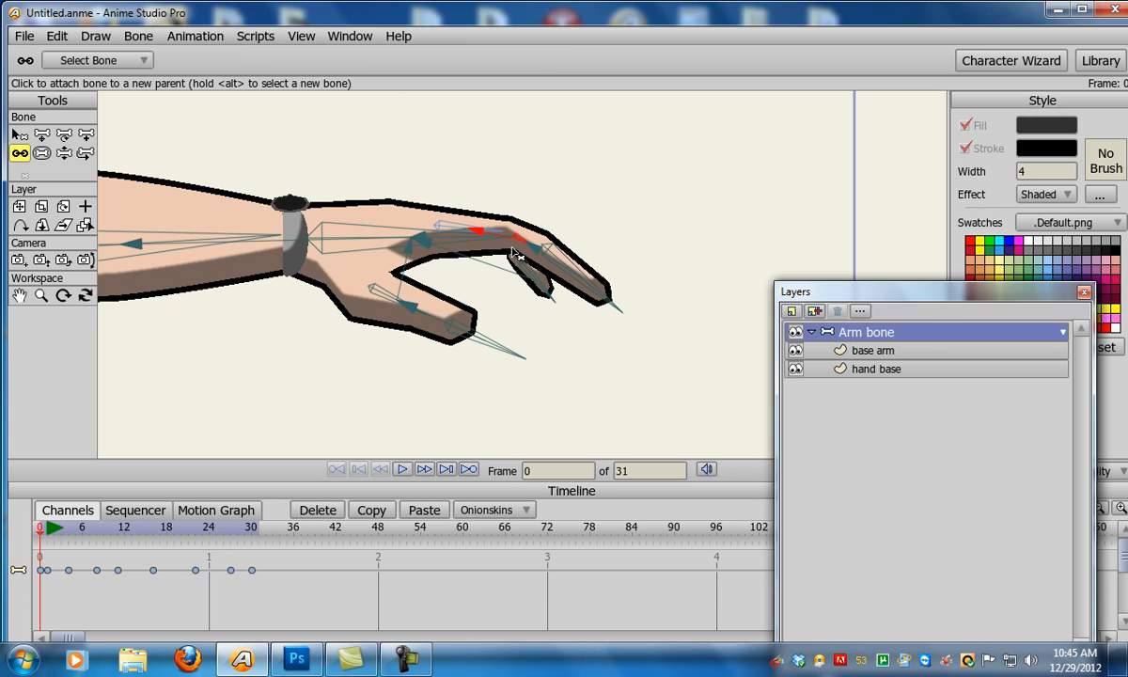
pyautogui.press('b')
pyautogui.click(452, 229)
pyautogui.press('p')
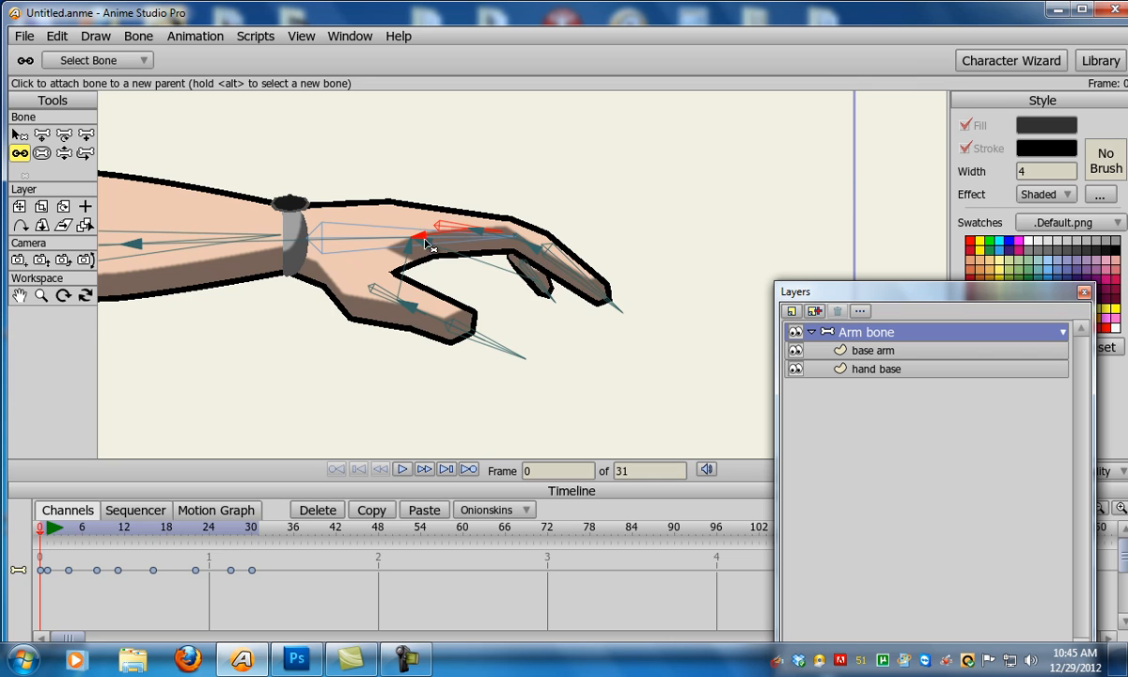
pyautogui.press('z')
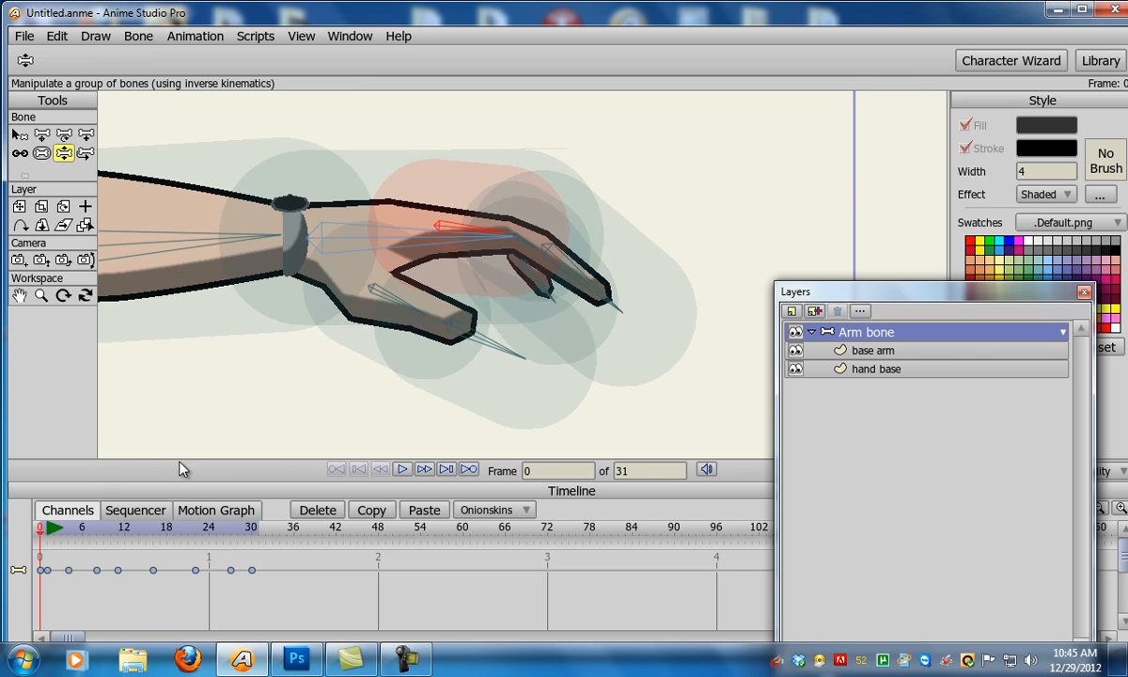
pyautogui.scroll(-5, 496, 309)
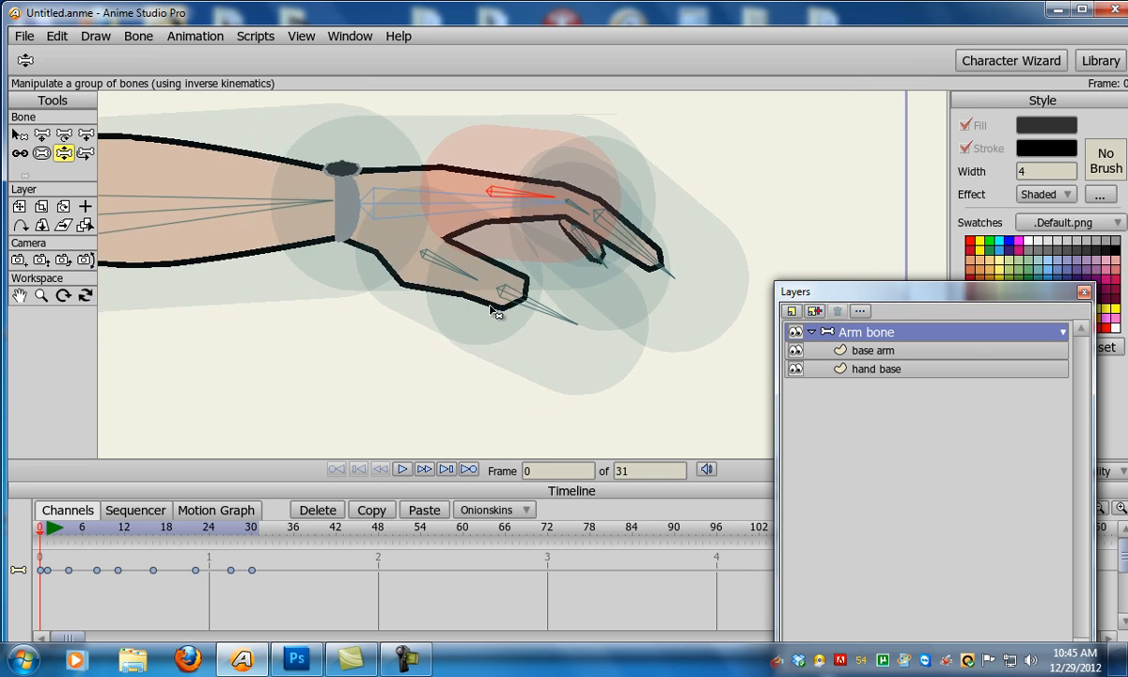
# At frame 24, bend the outer finger bone sharply backward, away from the thumb
pyautogui.scroll(3, 459, 287)
pyautogui.moveTo(42, 529); pyautogui.dragTo(203, 528)
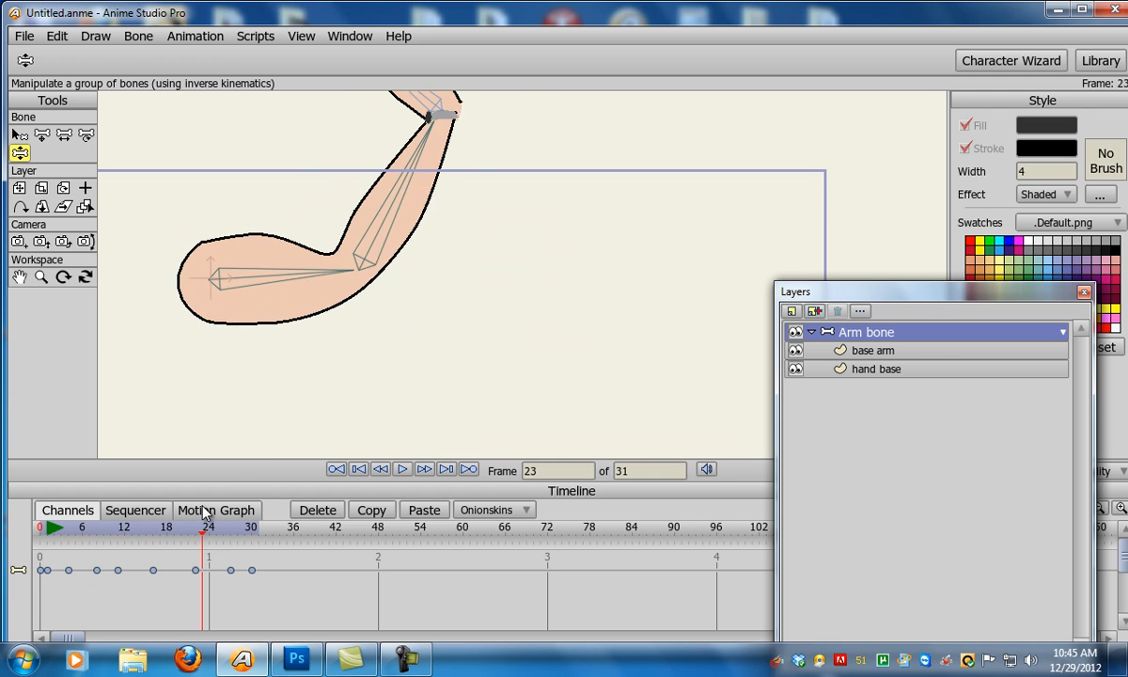
pyautogui.scroll(-3, 433, 276)
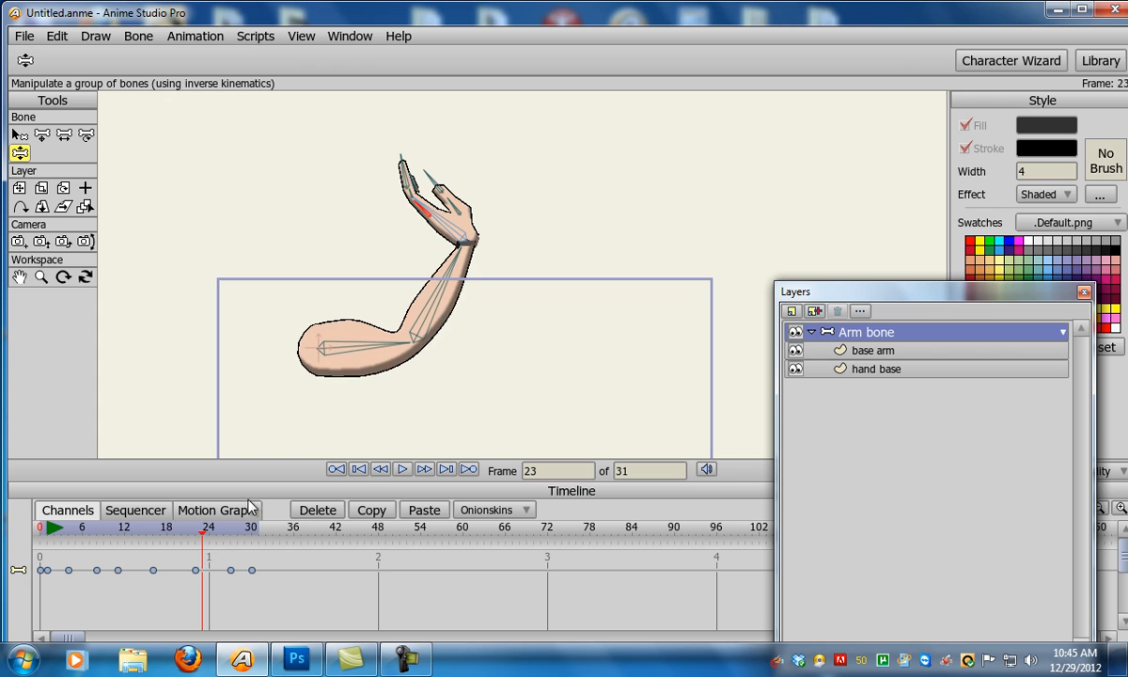
pyautogui.click(205, 532)
pyautogui.scroll(5, 405, 254)
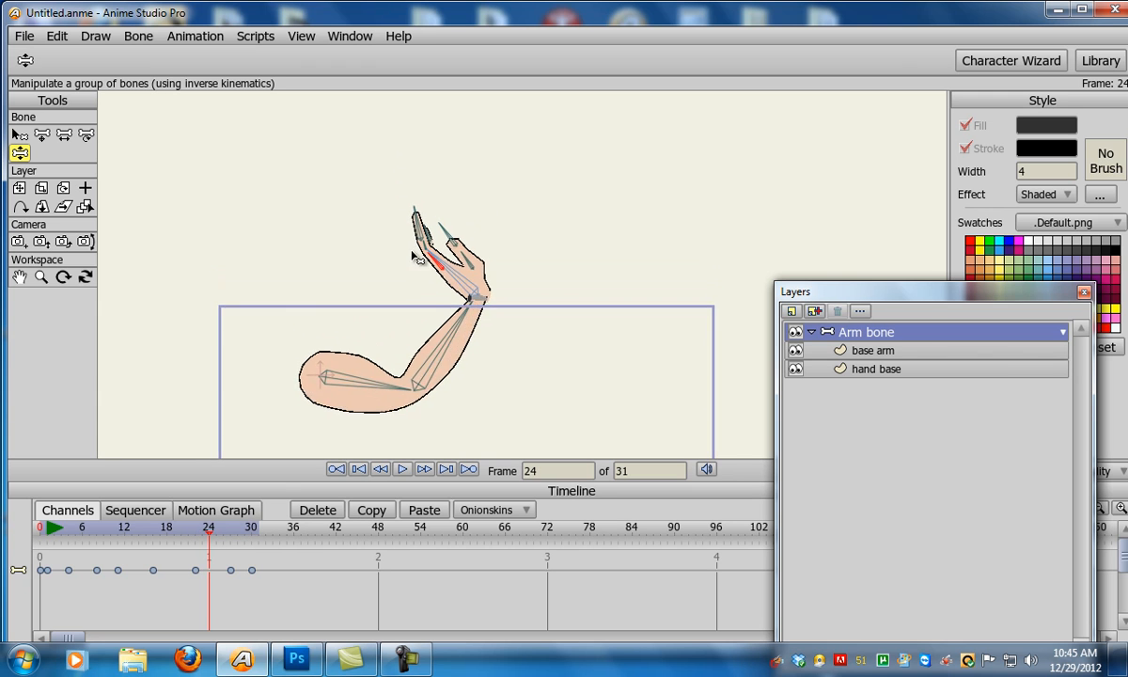
pyautogui.moveTo(404, 254); pyautogui.dragTo(442, 252)
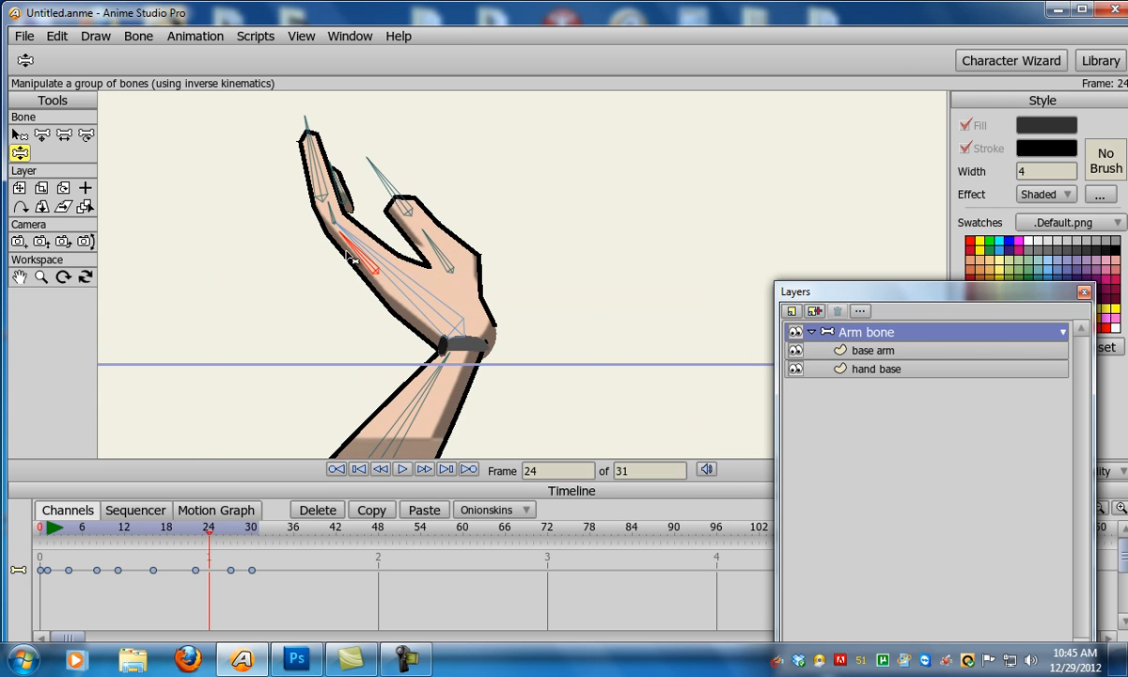
pyautogui.moveTo(360, 253); pyautogui.dragTo(240, 222)
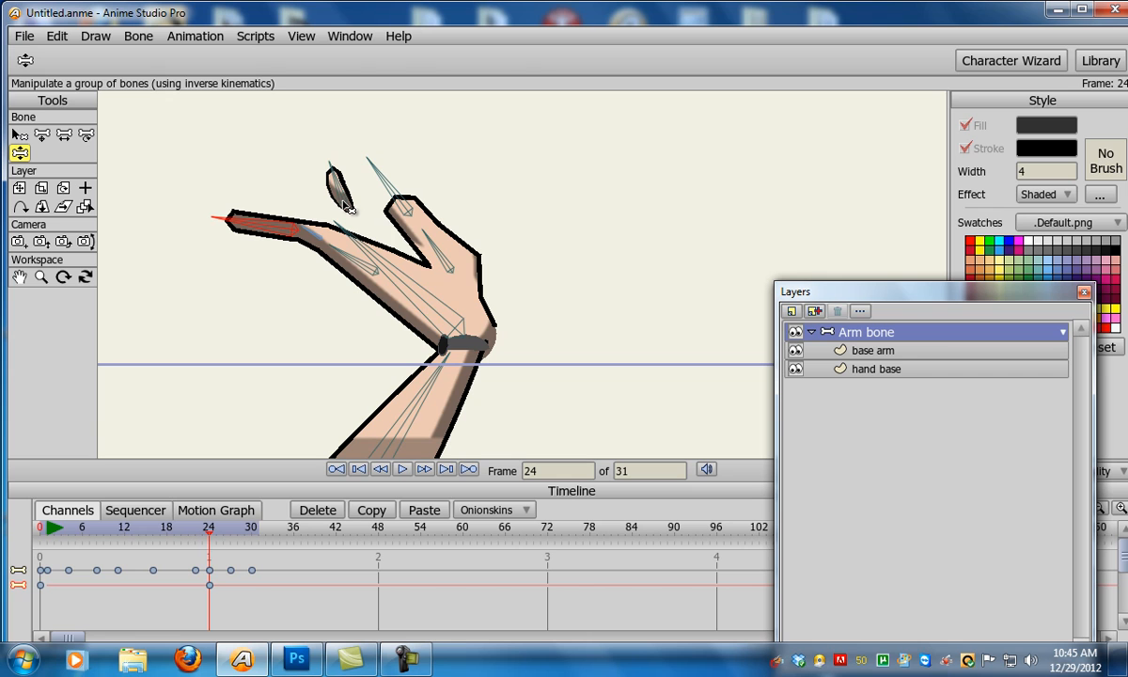
# At frame 24, move the detached small finger back onto the hand and rotate it in line with the bent finger
pyautogui.press('t')
pyautogui.moveTo(344, 206); pyautogui.dragTo(297, 224)
pyautogui.press('z')
pyautogui.moveTo(361, 248); pyautogui.dragTo(337, 182)
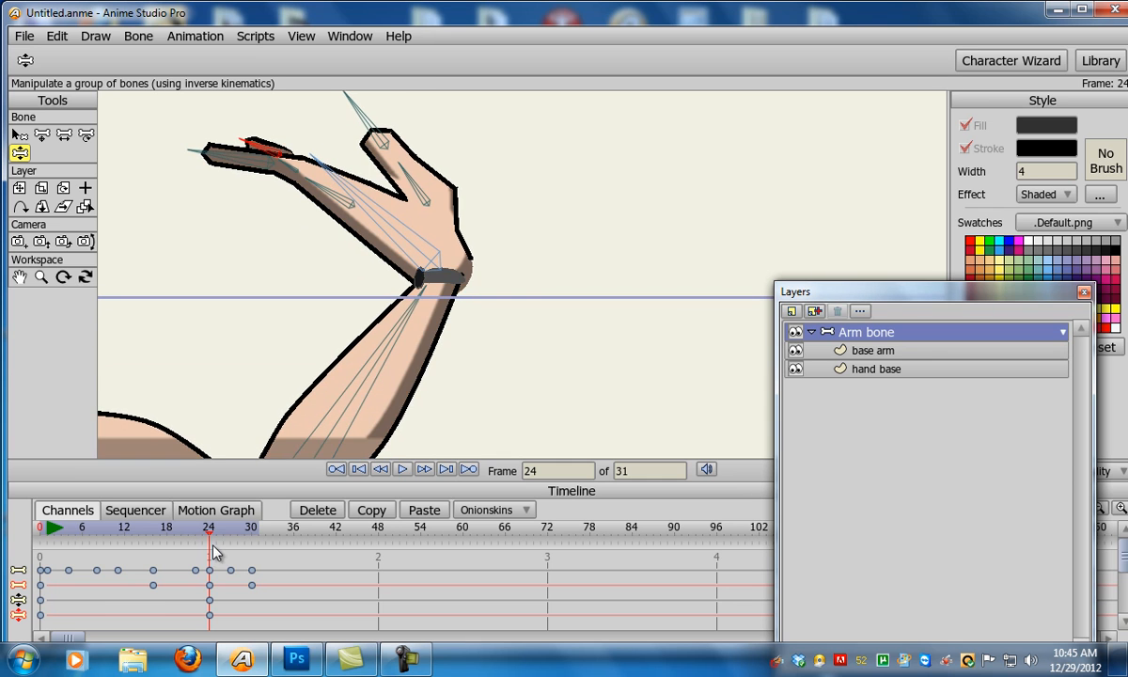
# At frame 32, tilt the main finger and its knuckle bones toward the thumb side of the hand
pyautogui.moveTo(211, 532); pyautogui.dragTo(254, 534)
pyautogui.moveTo(528, 297)
pyautogui.mouseDown()
pyautogui.moveTo(501, 246)
pyautogui.moveTo(563, 308)
pyautogui.moveTo(562, 282)
pyautogui.mouseUp()
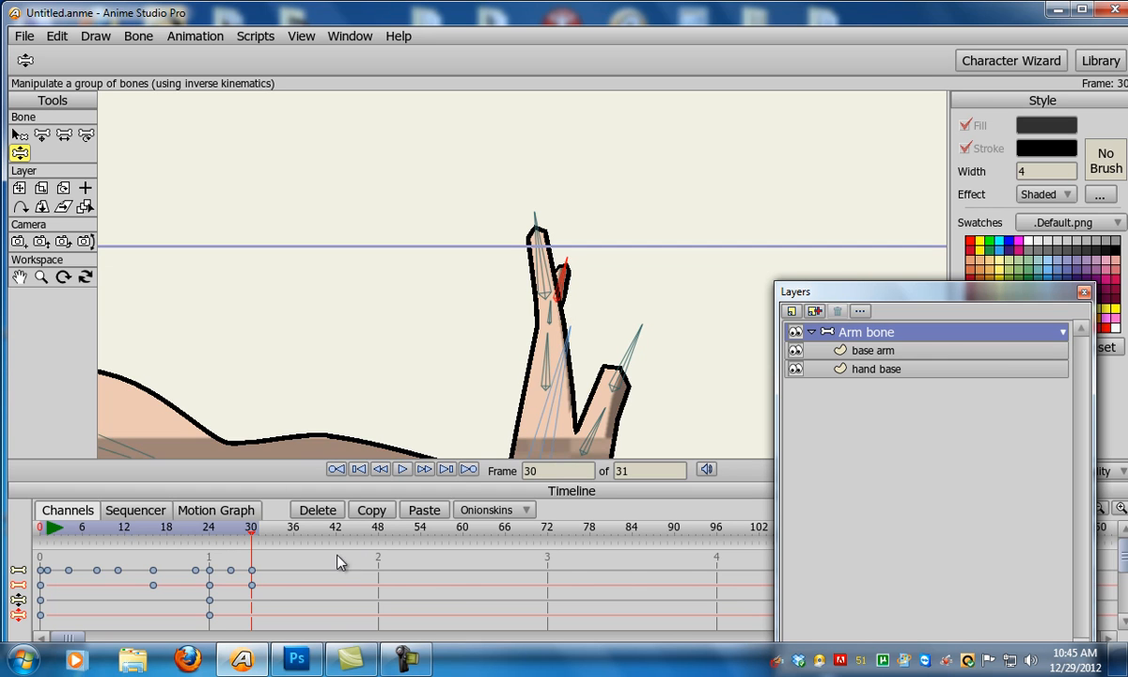
pyautogui.moveTo(251, 538); pyautogui.dragTo(336, 531)
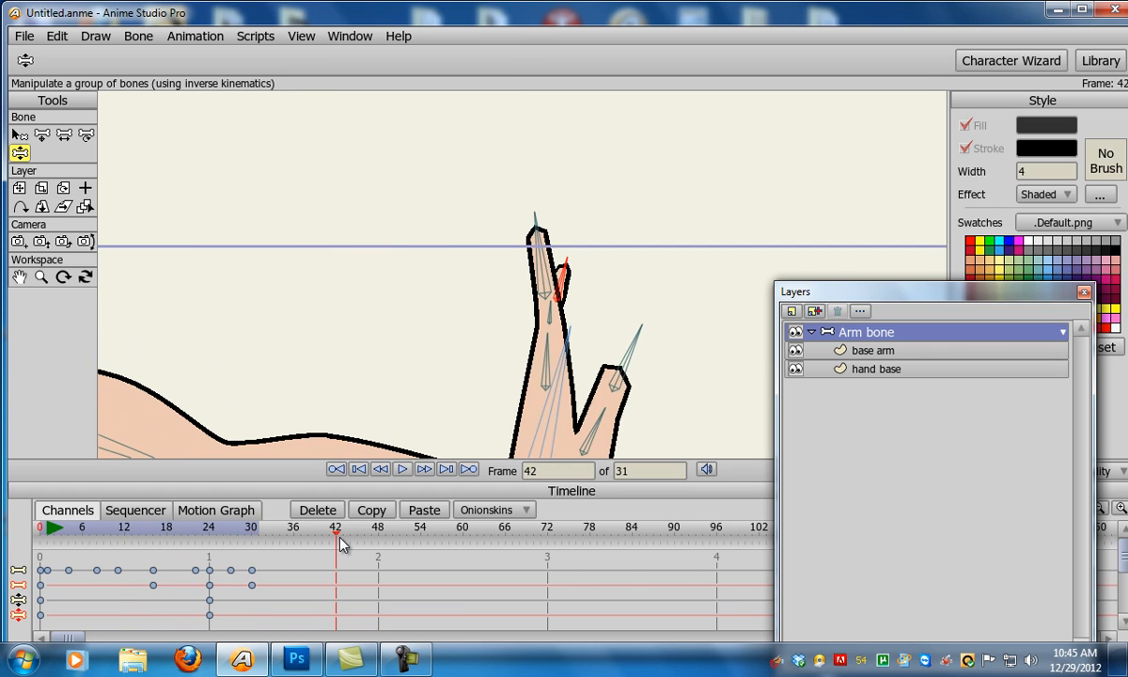
pyautogui.moveTo(252, 539); pyautogui.dragTo(266, 540)
pyautogui.moveTo(564, 362)
pyautogui.mouseDown()
pyautogui.moveTo(521, 378)
pyautogui.moveTo(510, 365)
pyautogui.moveTo(578, 365)
pyautogui.mouseUp()
pyautogui.moveTo(561, 268); pyautogui.dragTo(585, 241)
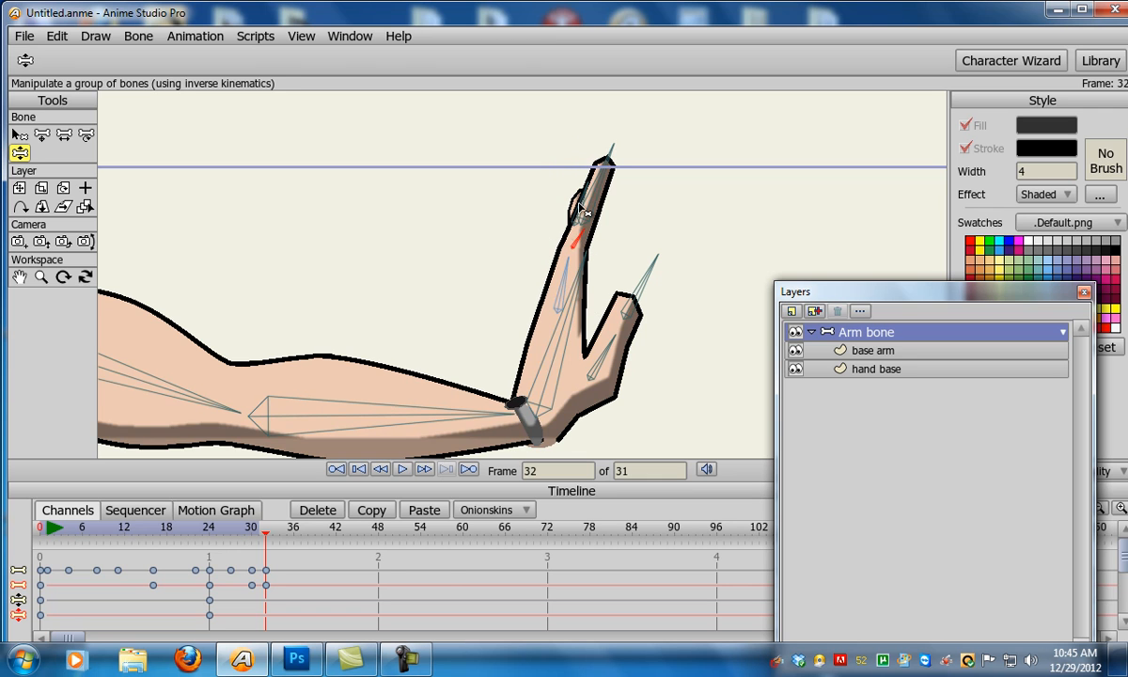
# At frame 32, move the small finger to the thumb side of the main finger
pyautogui.click(582, 211)
pyautogui.press('t')
pyautogui.moveTo(582, 220); pyautogui.dragTo(584, 187)
pyautogui.scroll(-2, 640, 250)
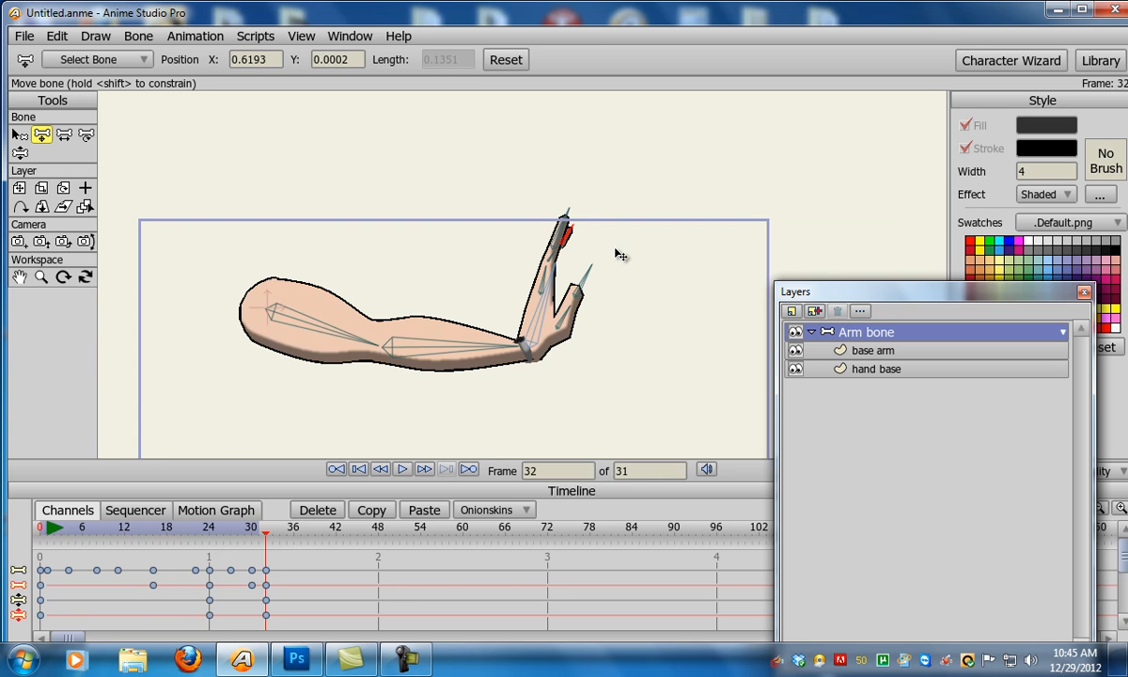
# At frame 32, rotate the thumb's base bone outward, away from the fingers
pyautogui.click(558, 313)
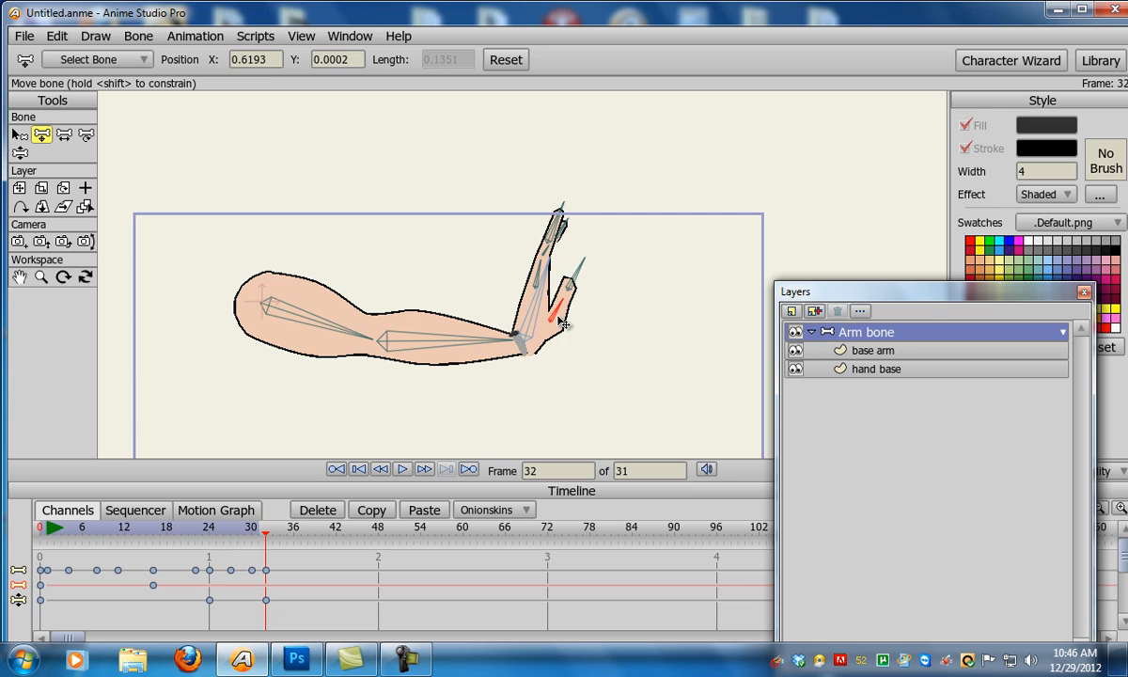
pyautogui.press('z')
pyautogui.moveTo(561, 322)
pyautogui.mouseDown()
pyautogui.moveTo(567, 299)
pyautogui.moveTo(577, 306)
pyautogui.mouseUp()
pyautogui.scroll(-2, 555, 335)
# Pose the arm and hand bones at frame 35
pyautogui.click(505, 313)
pyautogui.moveTo(269, 553)
pyautogui.mouseDown()
pyautogui.moveTo(224, 541)
pyautogui.moveTo(287, 544)
pyautogui.mouseUp()
pyautogui.moveTo(508, 302); pyautogui.dragTo(475, 334)
# Extend the animation's end to frame 36 and play it back
pyautogui.click(265, 539)
pyautogui.moveTo(264, 538); pyautogui.dragTo(322, 541)
pyautogui.click(401, 469)
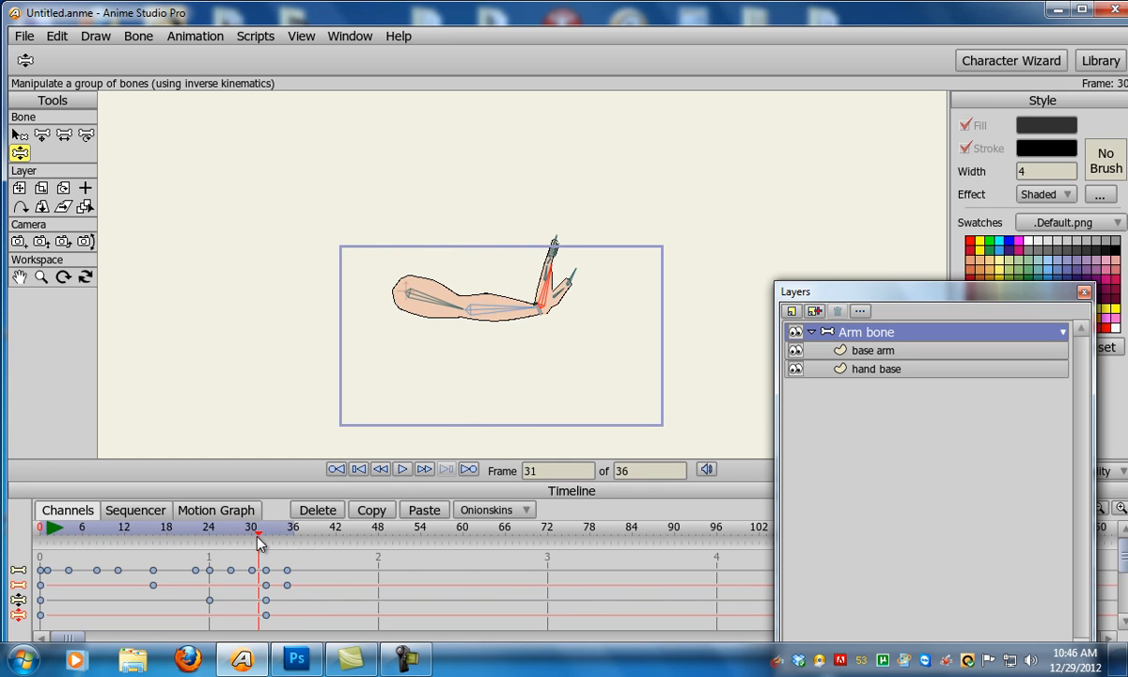
pyautogui.scroll(-3, 516, 374)
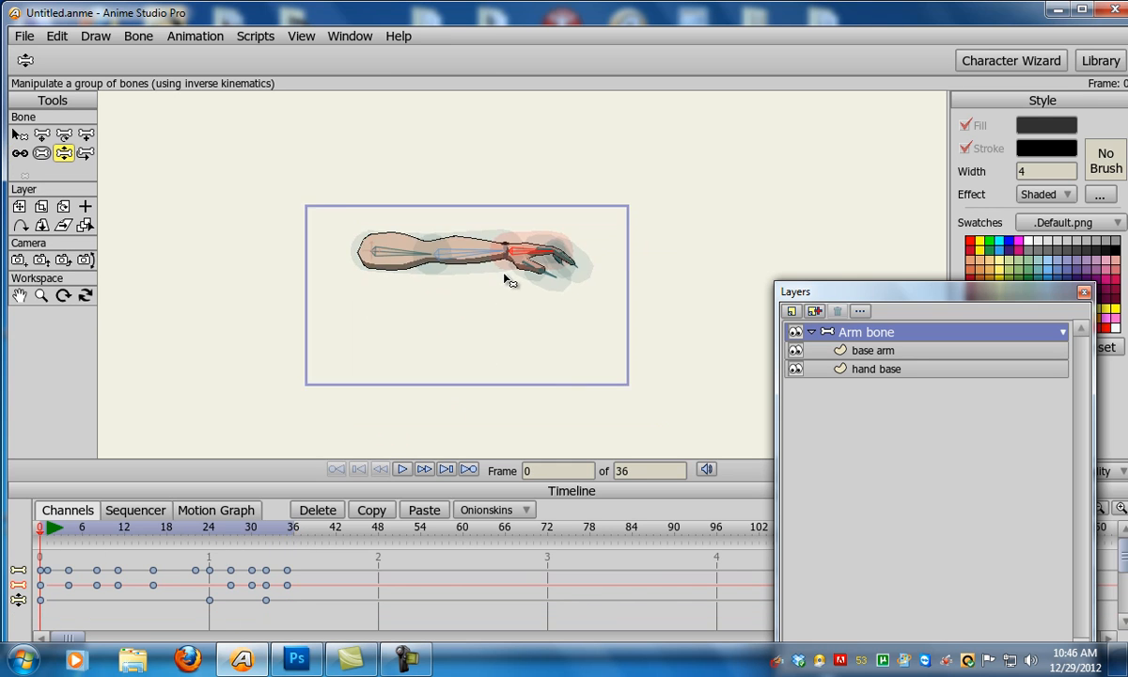
# Set the camera zoom to about 78.1 and track the camera to about X 0.0368, Y 0.4421
pyautogui.click(42, 261)
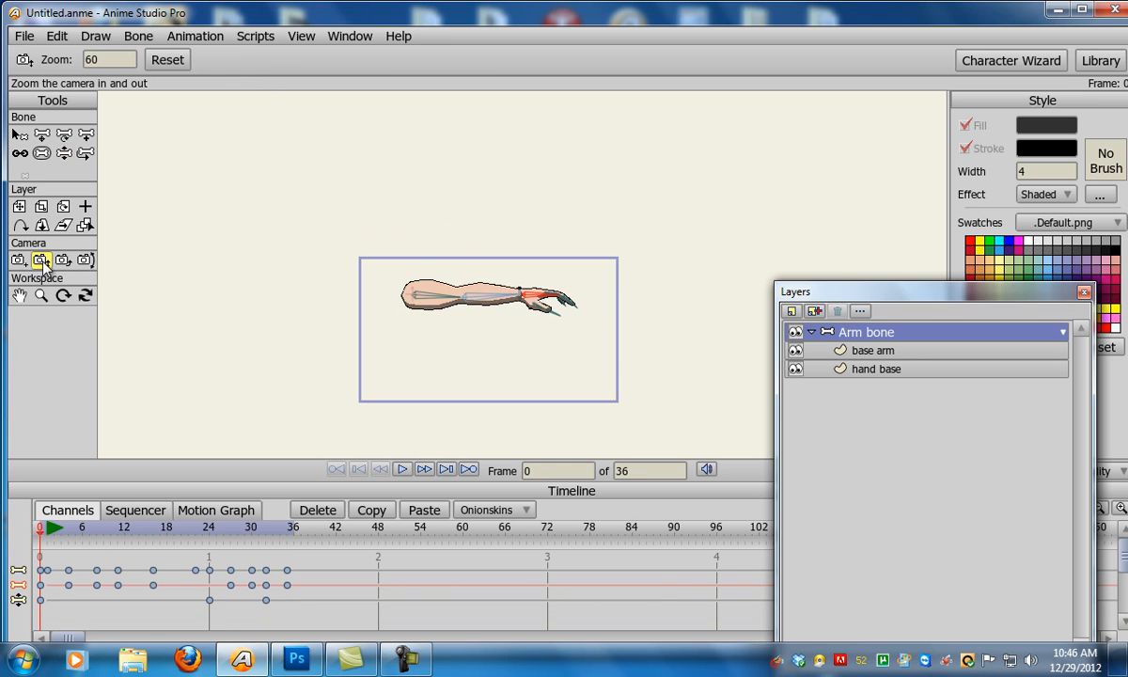
pyautogui.moveTo(474, 323)
pyautogui.mouseDown()
pyautogui.moveTo(501, 326)
pyautogui.moveTo(508, 312)
pyautogui.moveTo(461, 209)
pyautogui.moveTo(465, 223)
pyautogui.mouseUp()
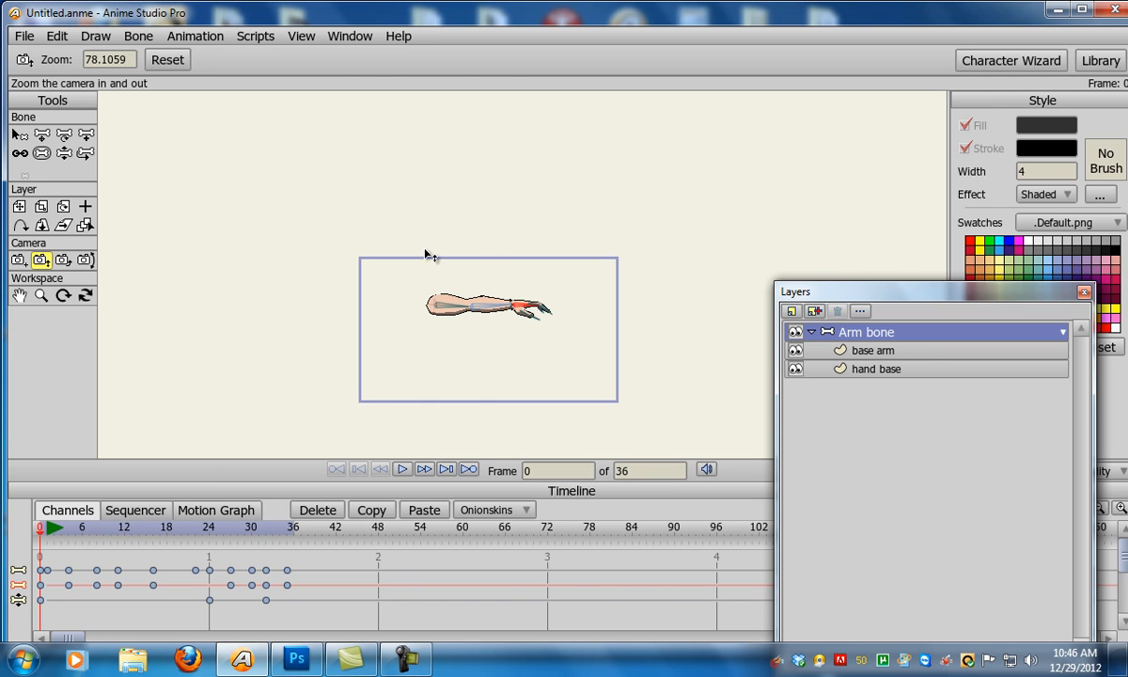
pyautogui.press('4')
pyautogui.moveTo(436, 385)
pyautogui.mouseDown()
pyautogui.moveTo(479, 383)
pyautogui.moveTo(479, 423)
pyautogui.moveTo(478, 398)
pyautogui.moveTo(452, 381)
pyautogui.mouseUp()
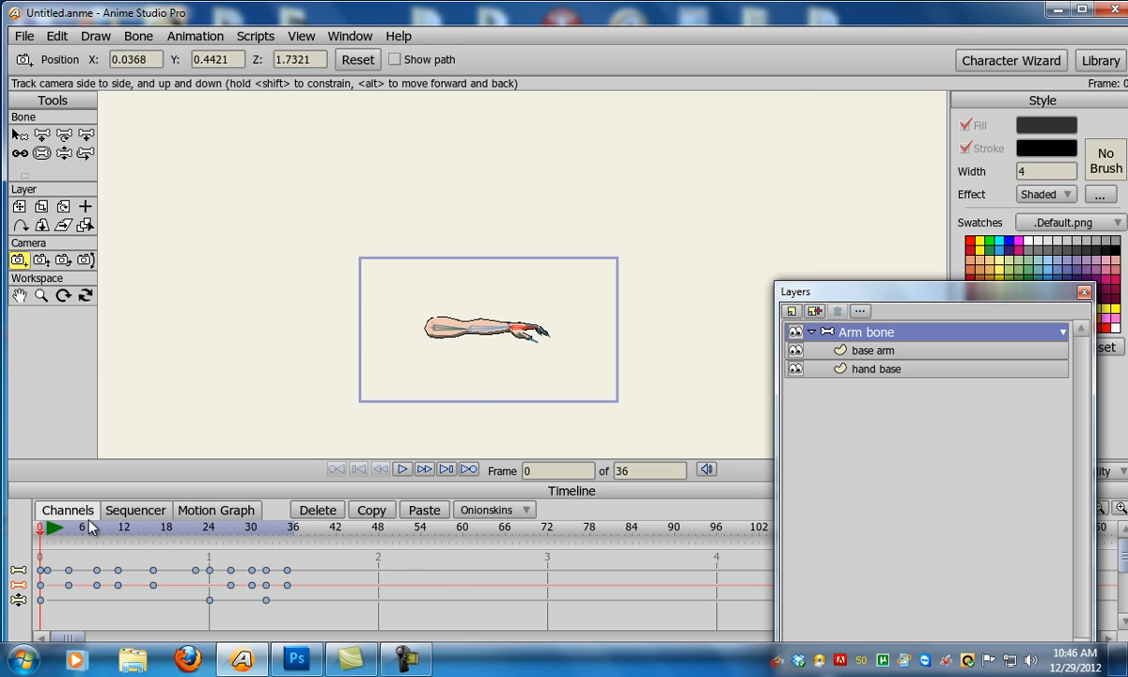
# Add a group layer above the Arm bone layer and collapse Arm bone's sublayers
pyautogui.scroll(5, 440, 423)
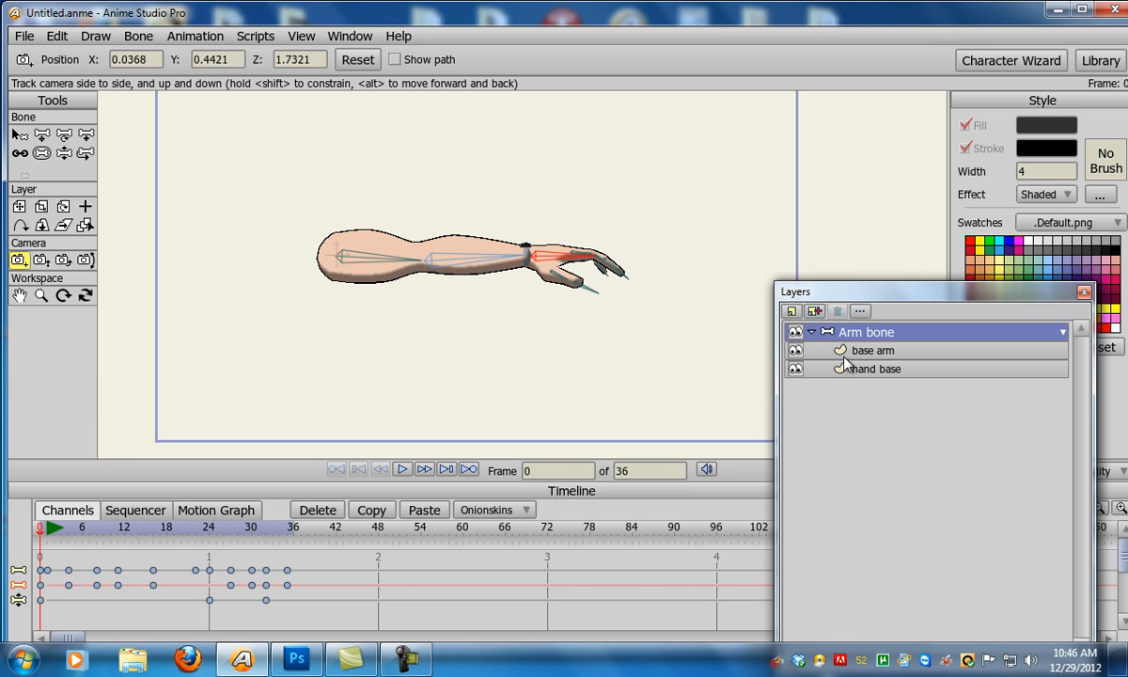
pyautogui.click(792, 312)
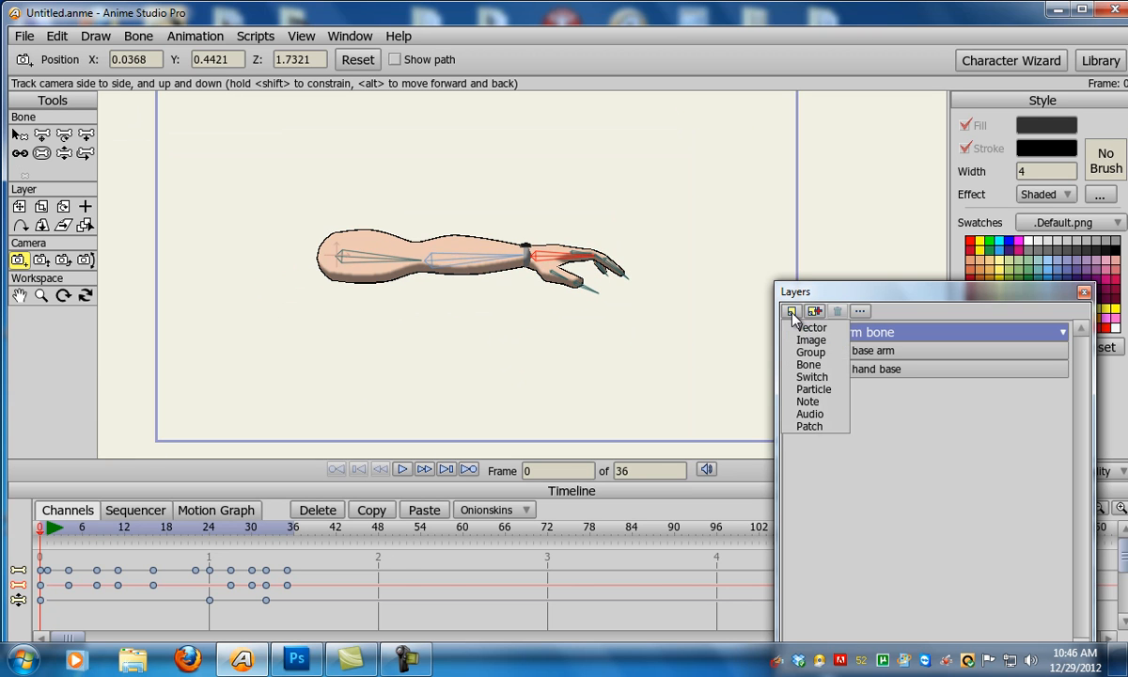
pyautogui.click(839, 350)
pyautogui.click(861, 351)
pyautogui.click(849, 336)
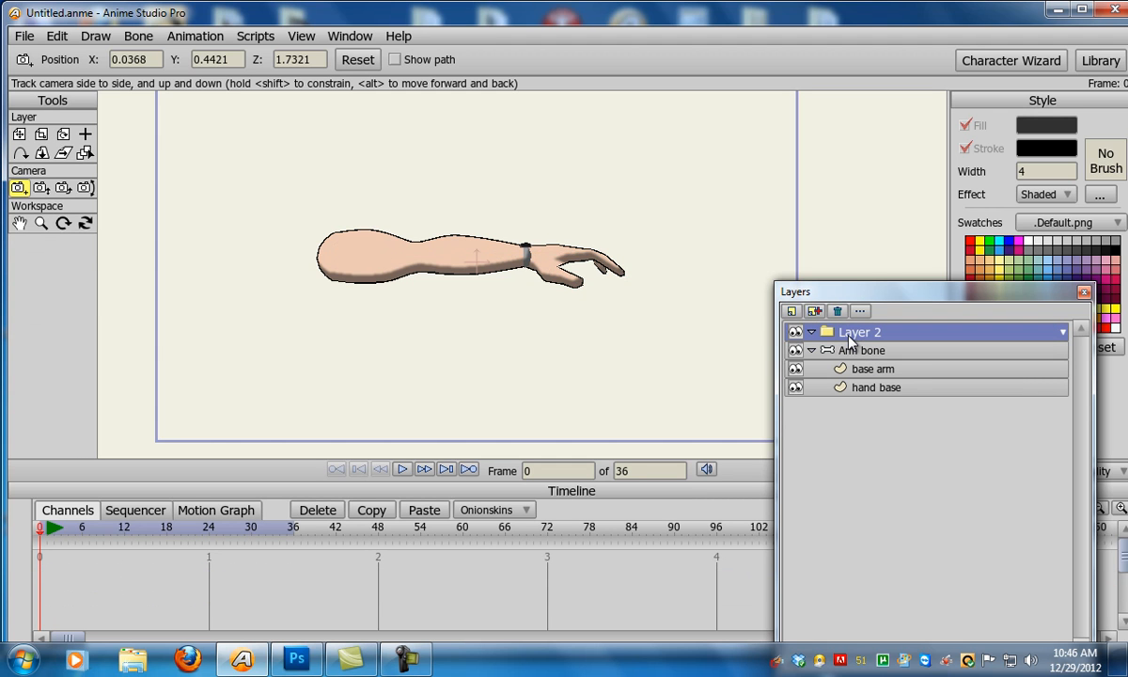
pyautogui.click(861, 350)
pyautogui.click(812, 350)
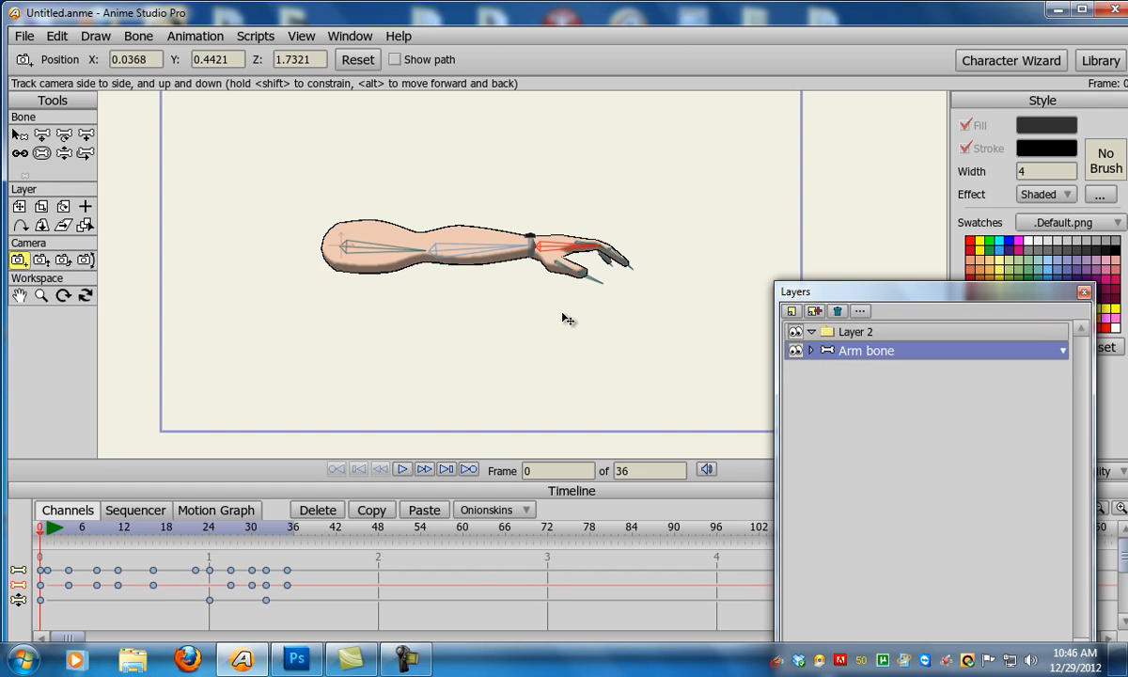
# Play the arm animation with the group layer selected to hide the bones, stop it, and reselect the Arm bone layer
pyautogui.click(869, 336)
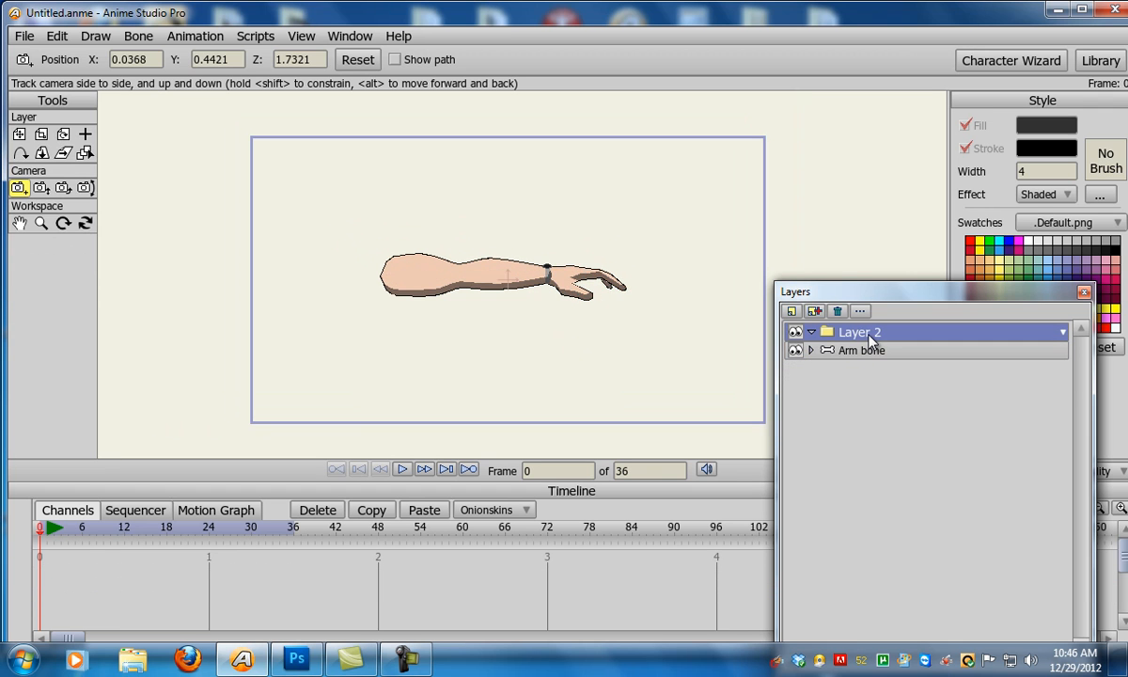
pyautogui.press('space')
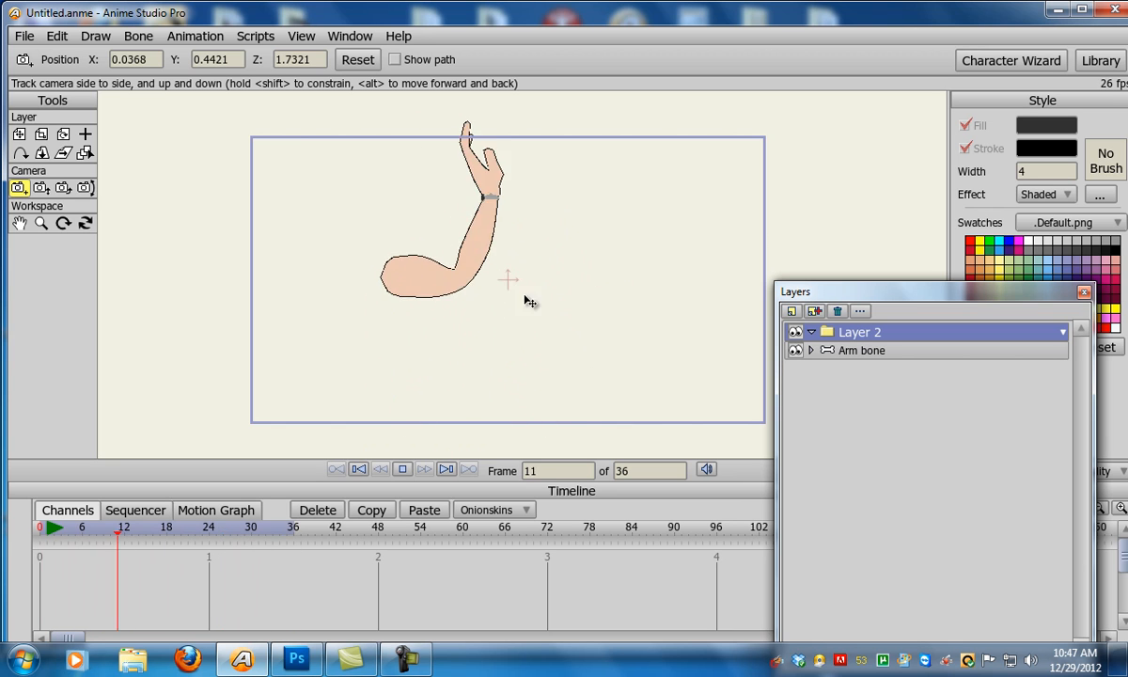
pyautogui.click(401, 470)
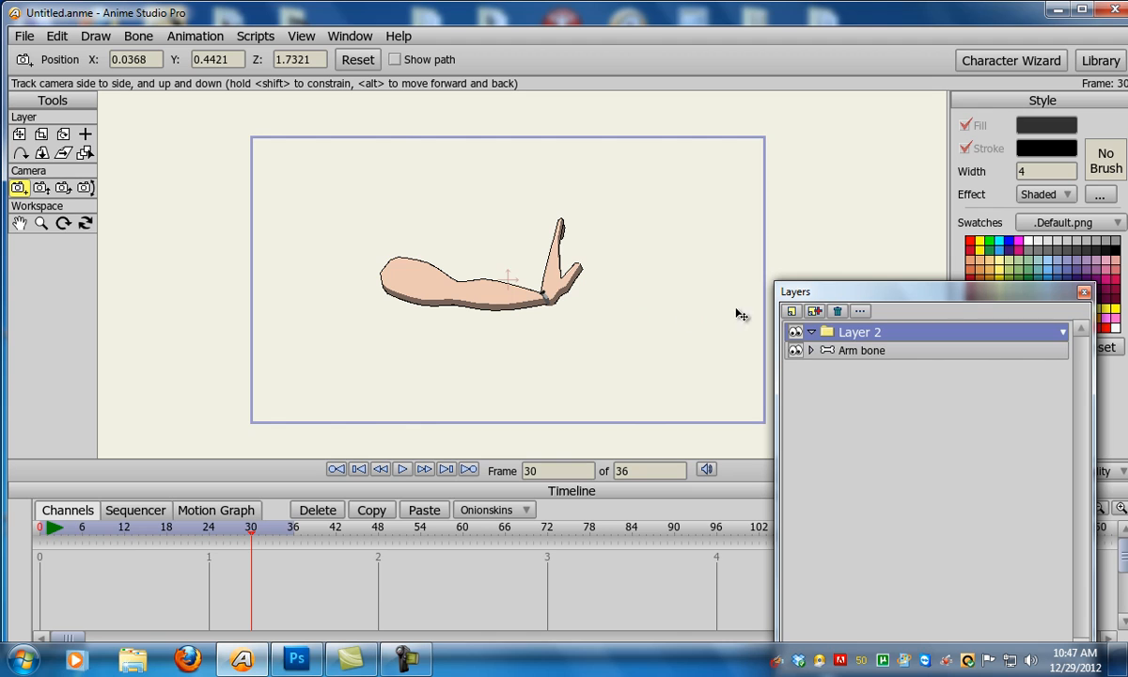
pyautogui.click(859, 350)
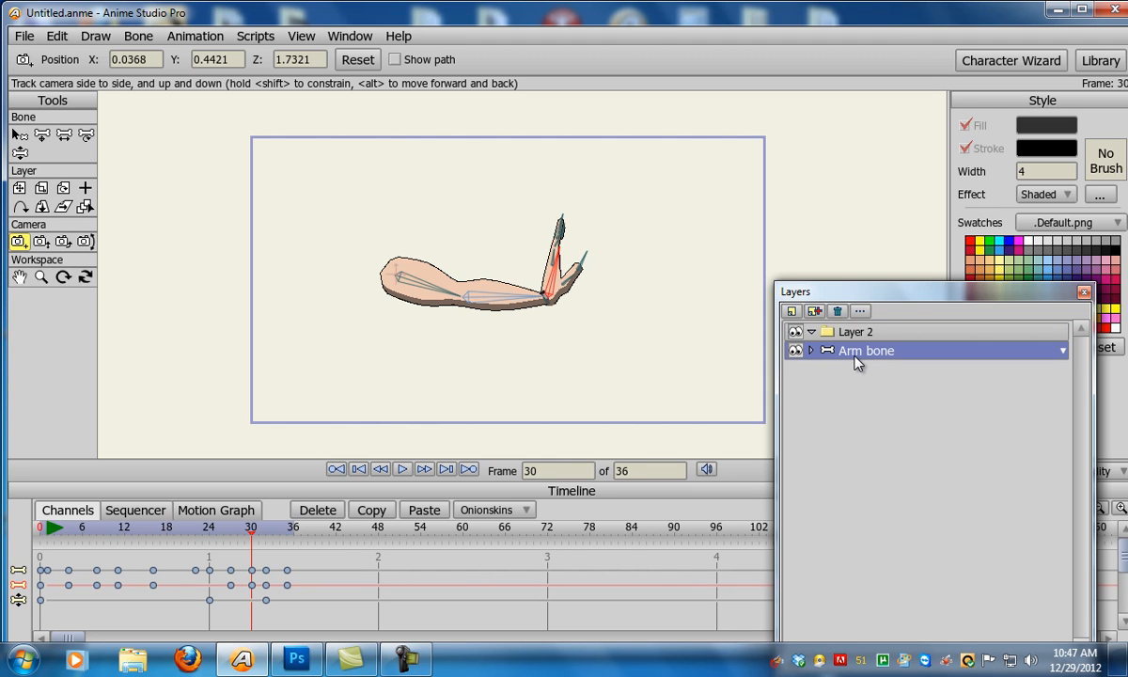